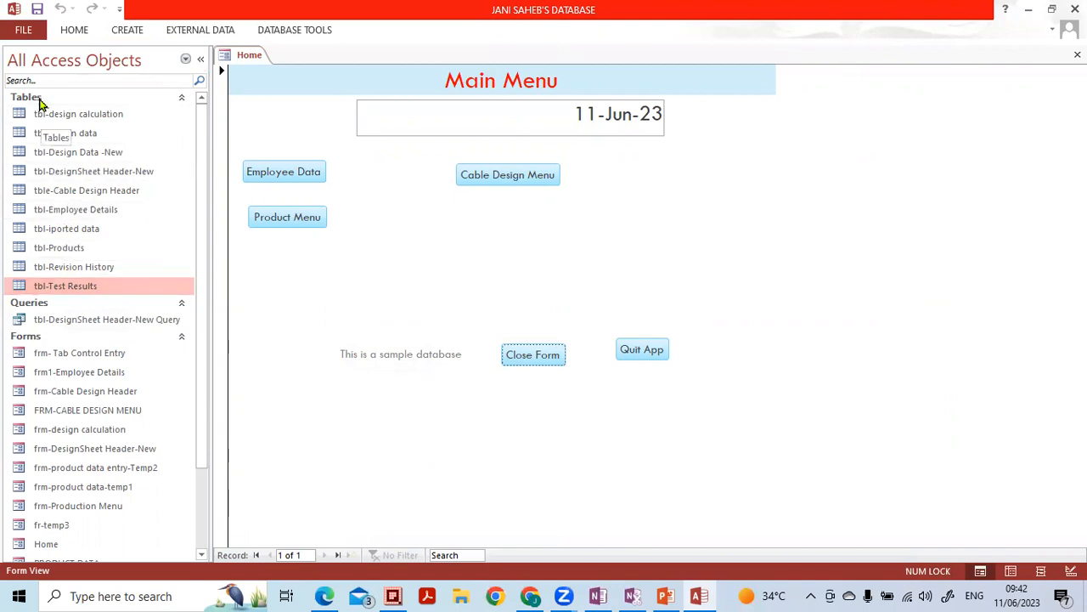
- Delete the query tbl-DesignSheet Header-New Query, confirming with Yes, then re-expand the Tables group
click(181, 98)
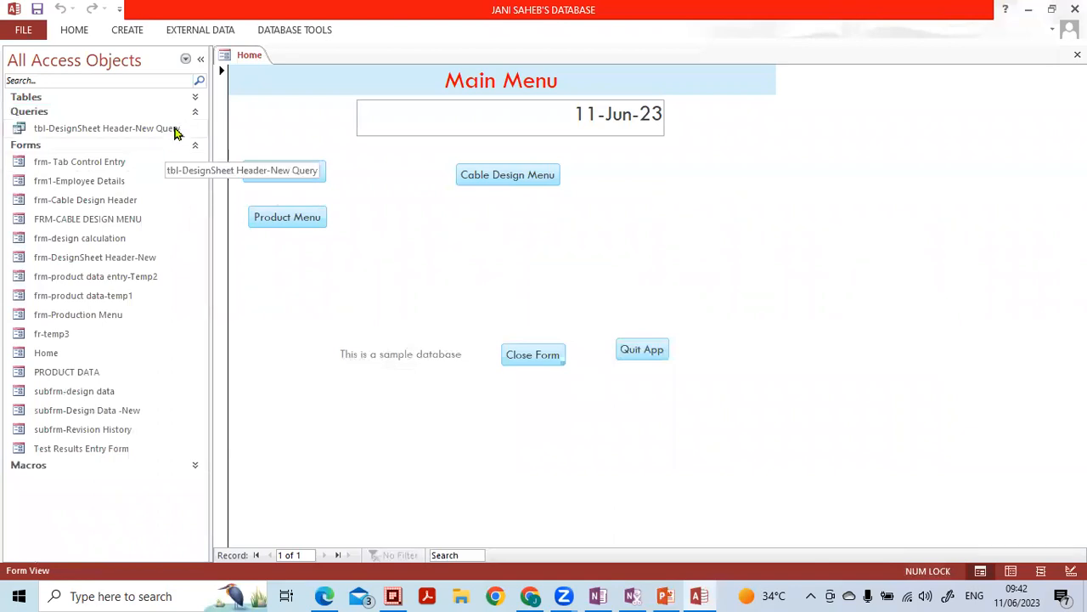
click(193, 117)
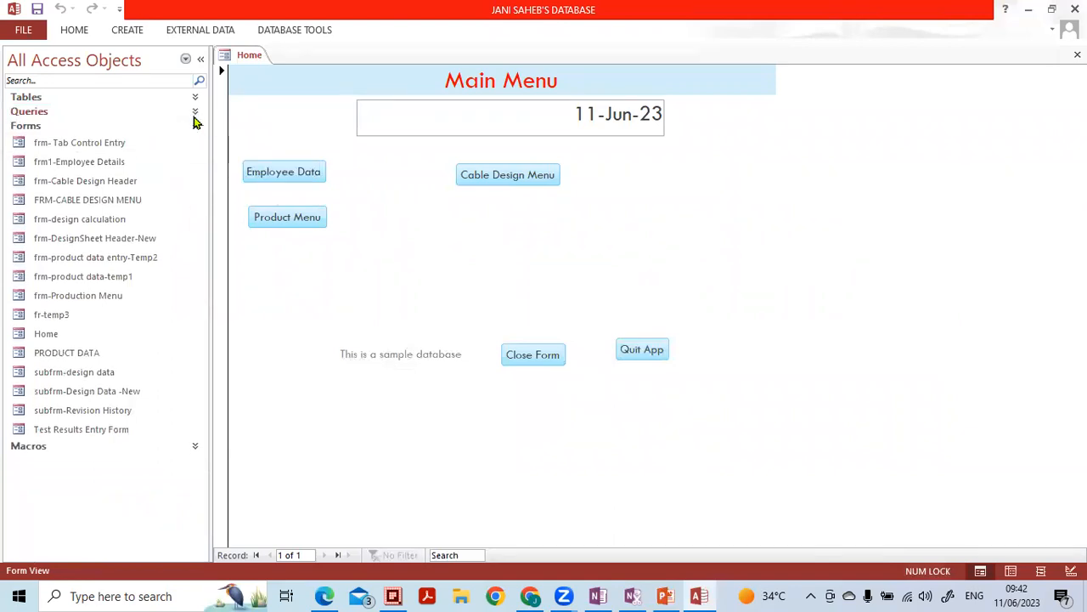
click(195, 127)
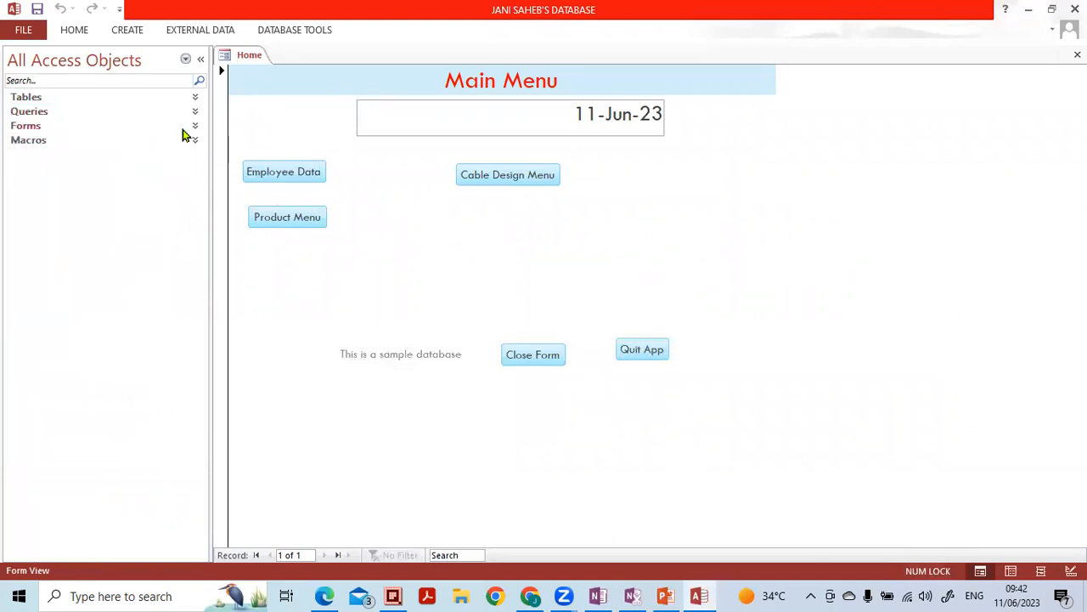
click(195, 112)
click(149, 128)
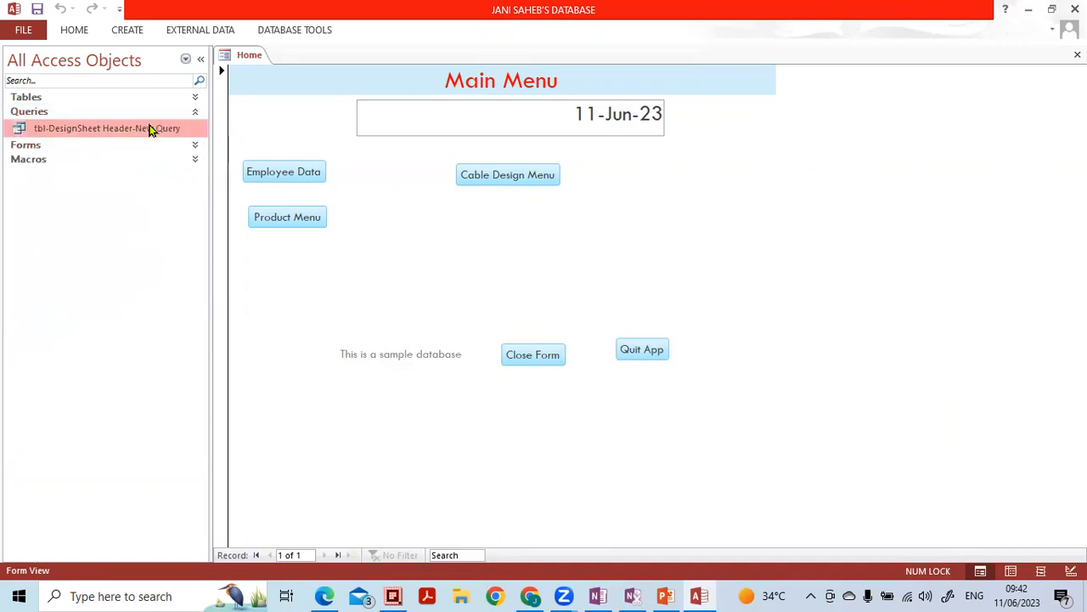
key(Delete)
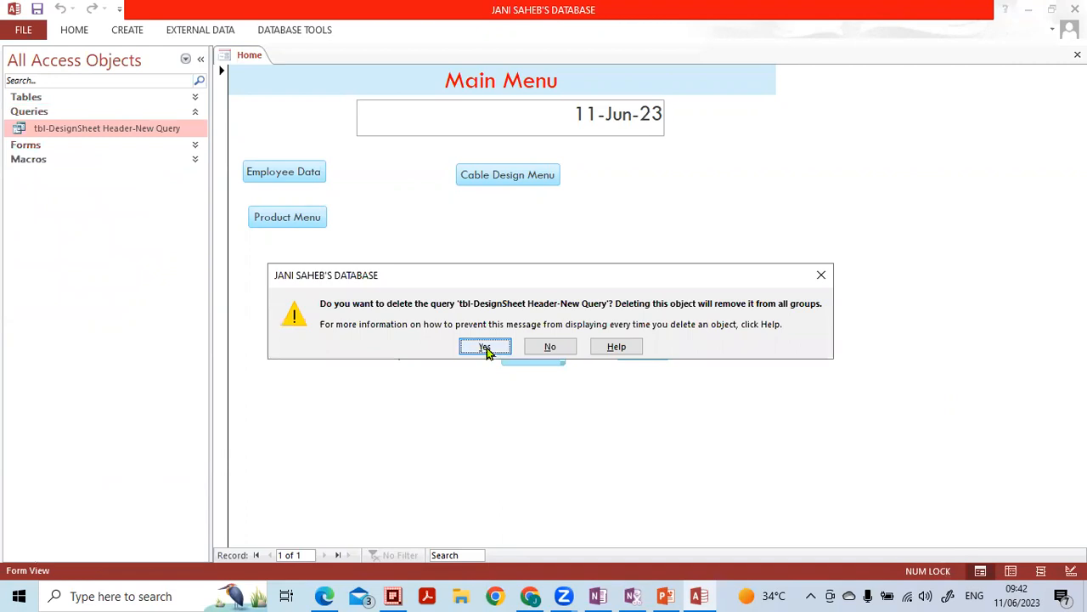
click(485, 347)
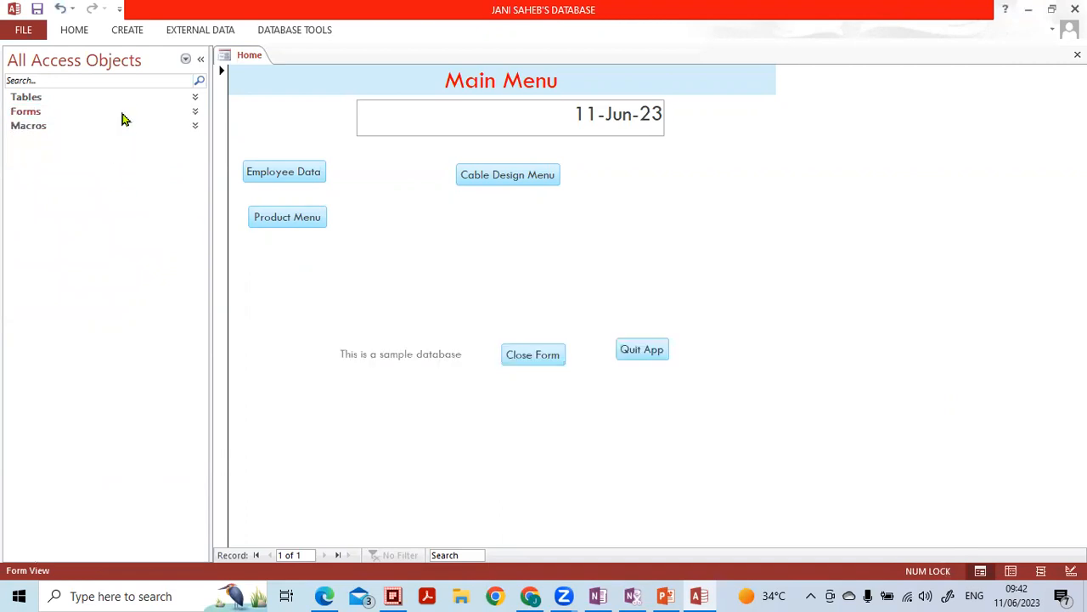
click(197, 99)
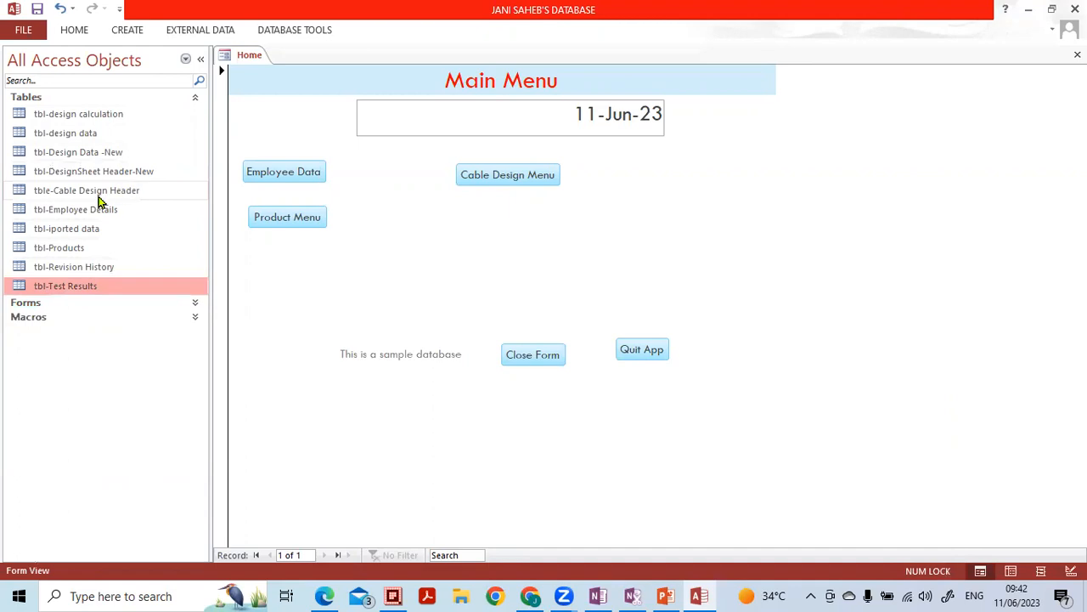
- Open tbl-Test Results, hide the navigation pane, and switch the table to Design View
double_click(94, 293)
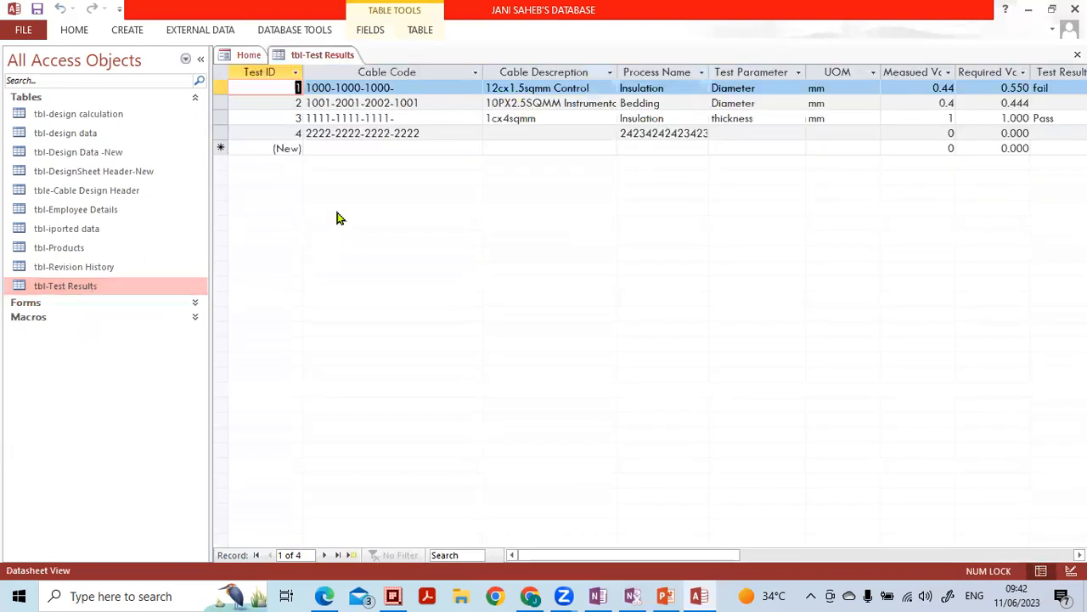
click(195, 61)
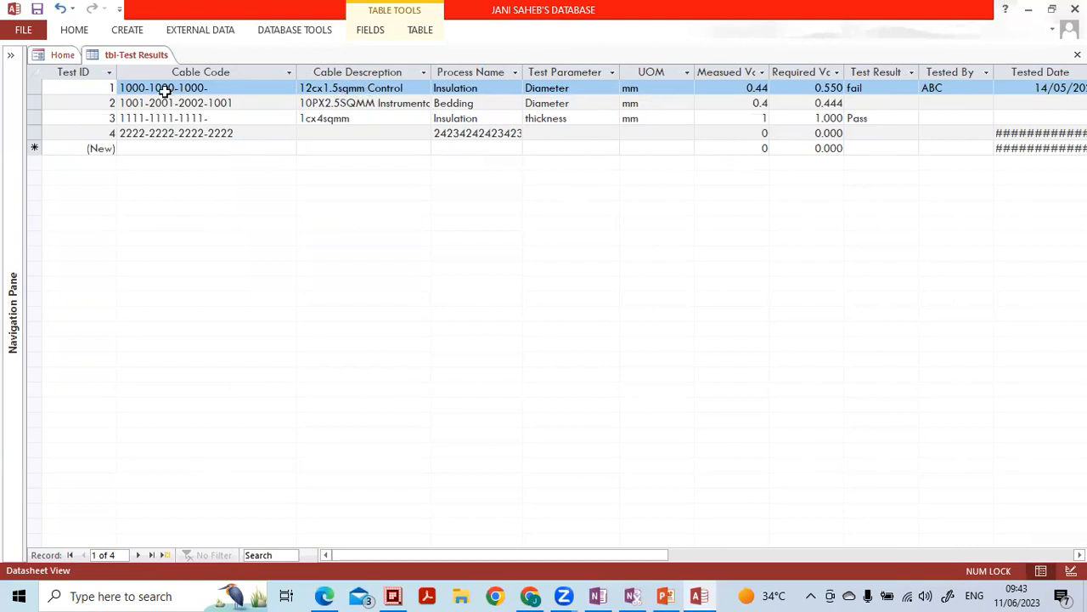
double_click(477, 41)
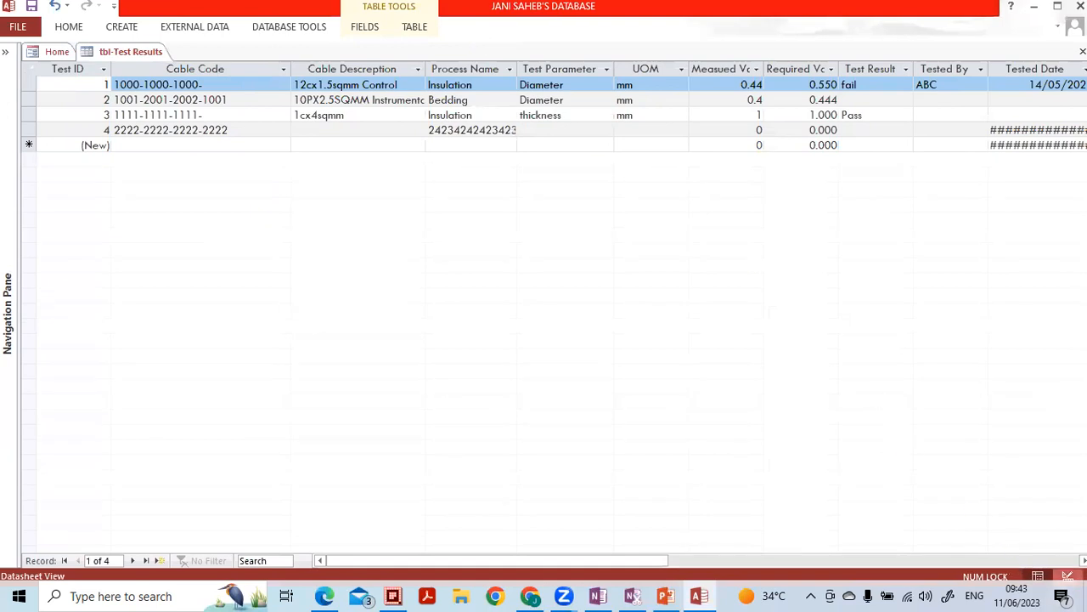
click(1068, 576)
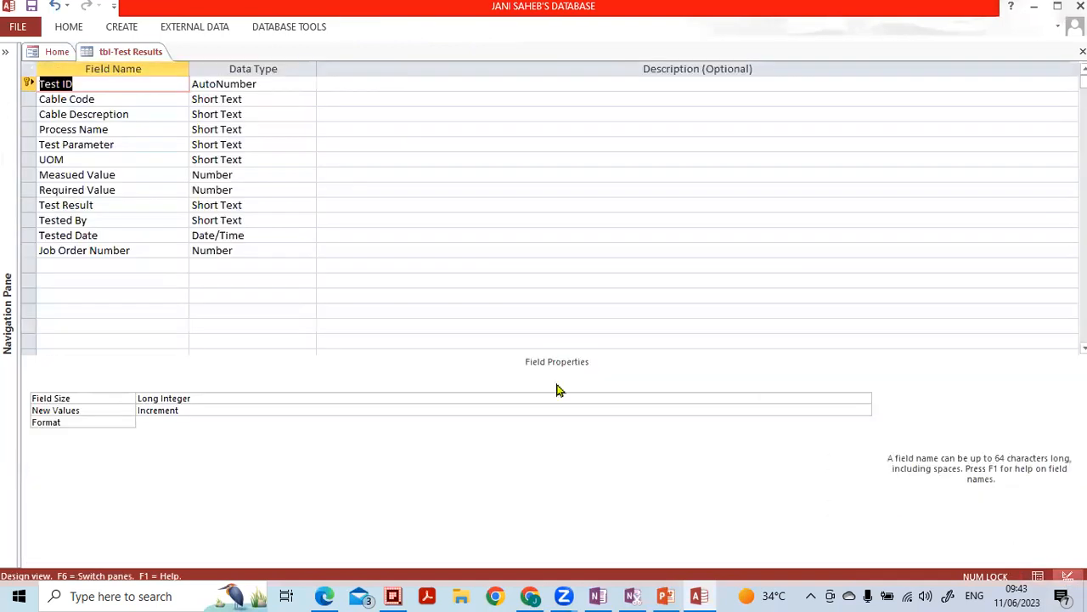
- Add a new field named 'Equipment Name' below Job Order Number, keeping the Short Text data type
click(130, 268)
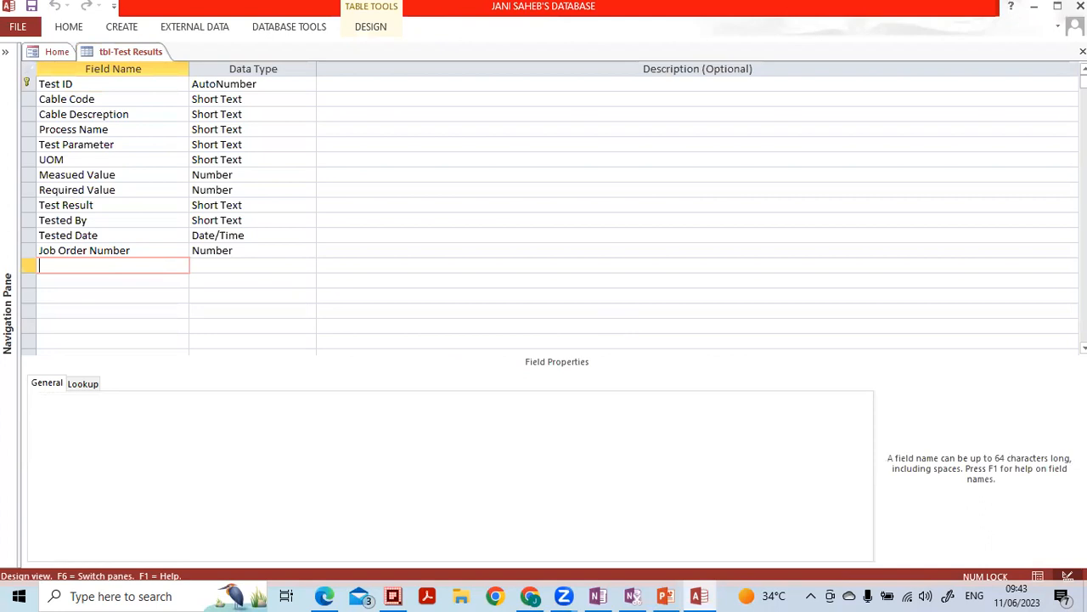
text(t)
key(Caps_Lock)
key(Caps_Lock)
text(quipment n)
key(Caps_Lock)
text(A)
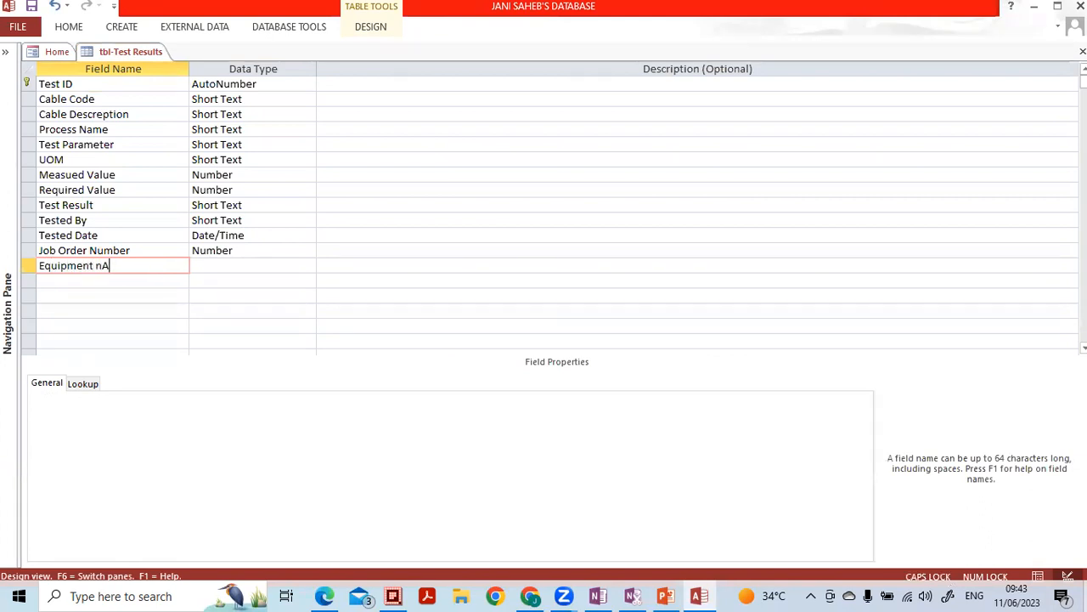
text(MN)
key(Caps_Lock)
text(a)
text(me)
key(Tab)
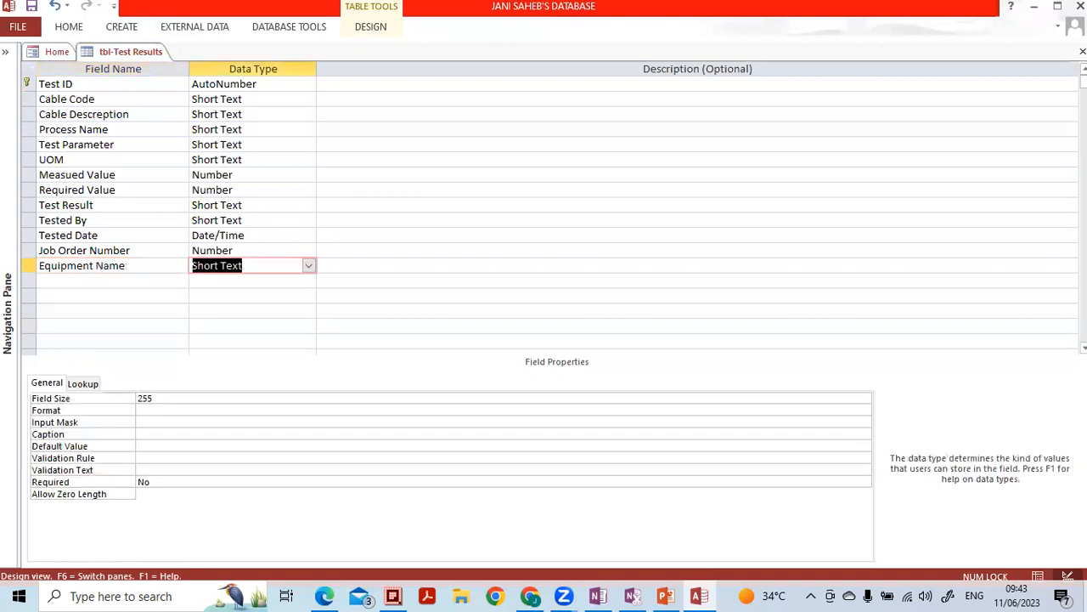
key(Tab)
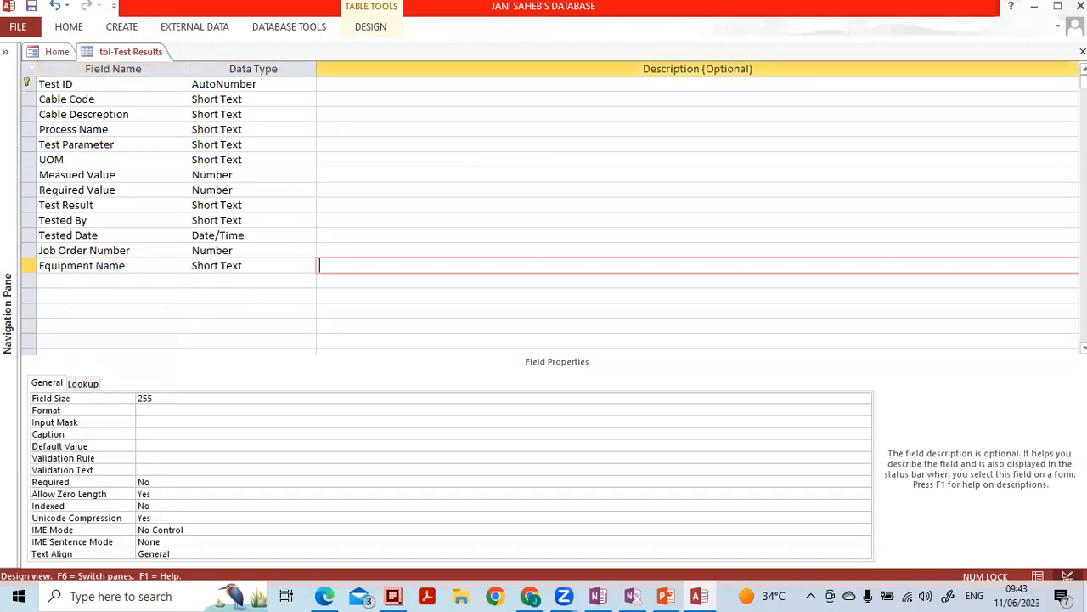
click(270, 284)
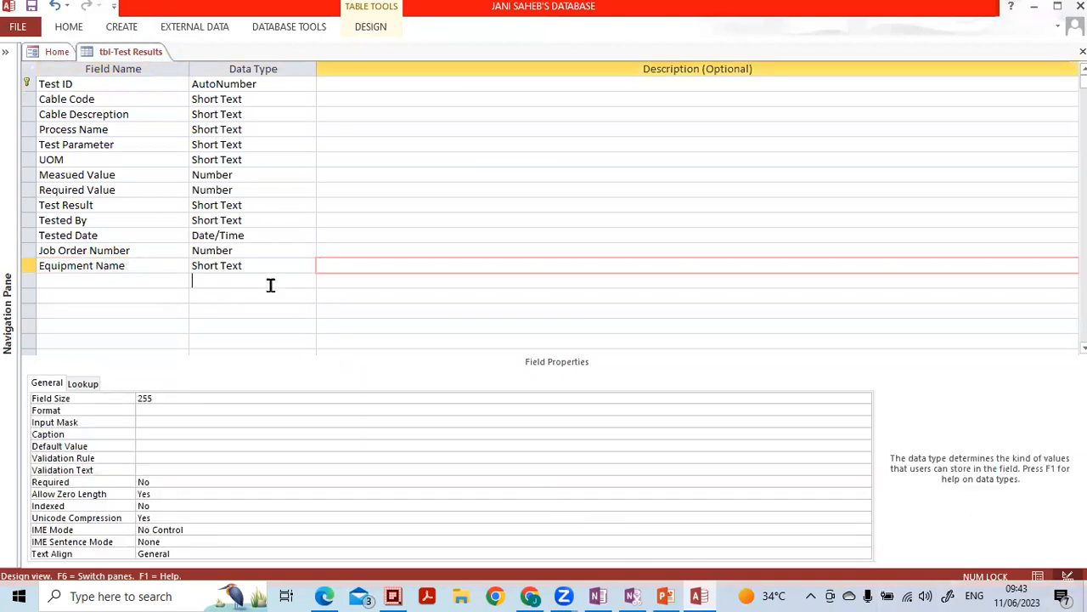
click(233, 264)
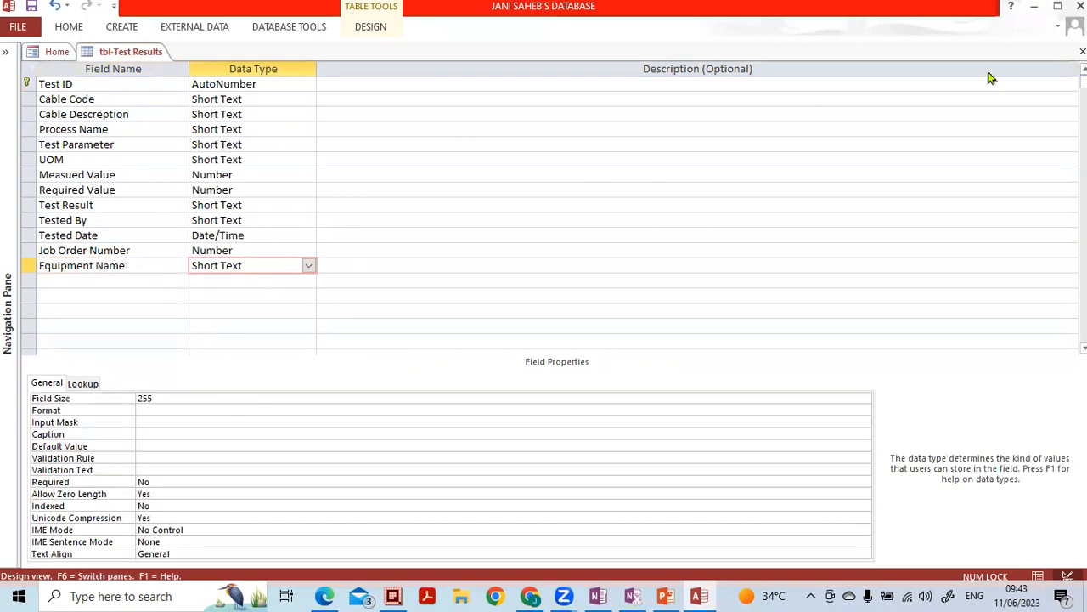
- Close the table design, saving the changes to tbl-Test Results
click(1082, 51)
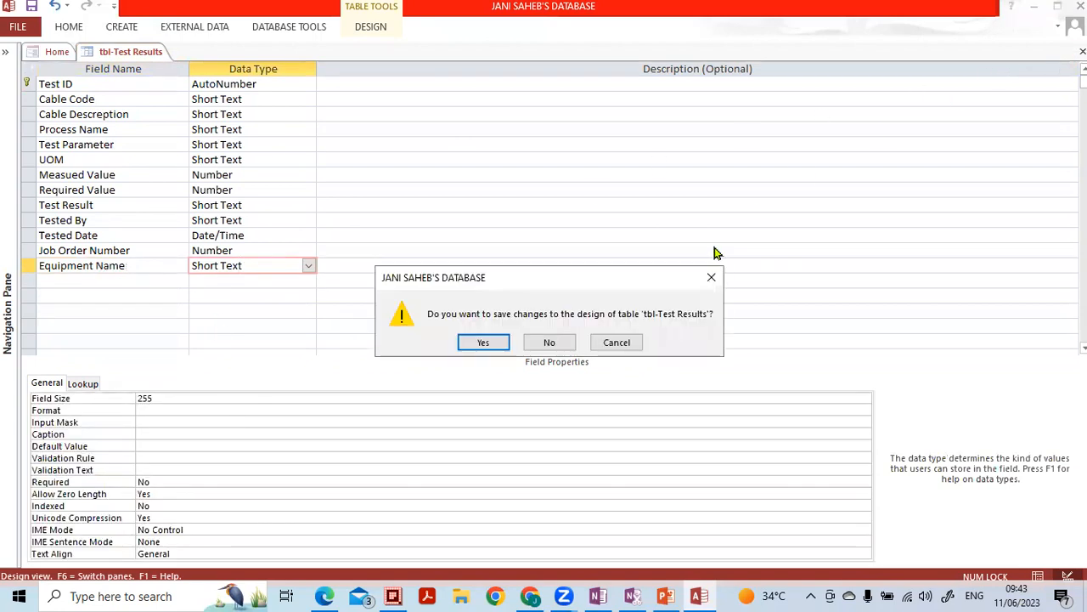
click(484, 343)
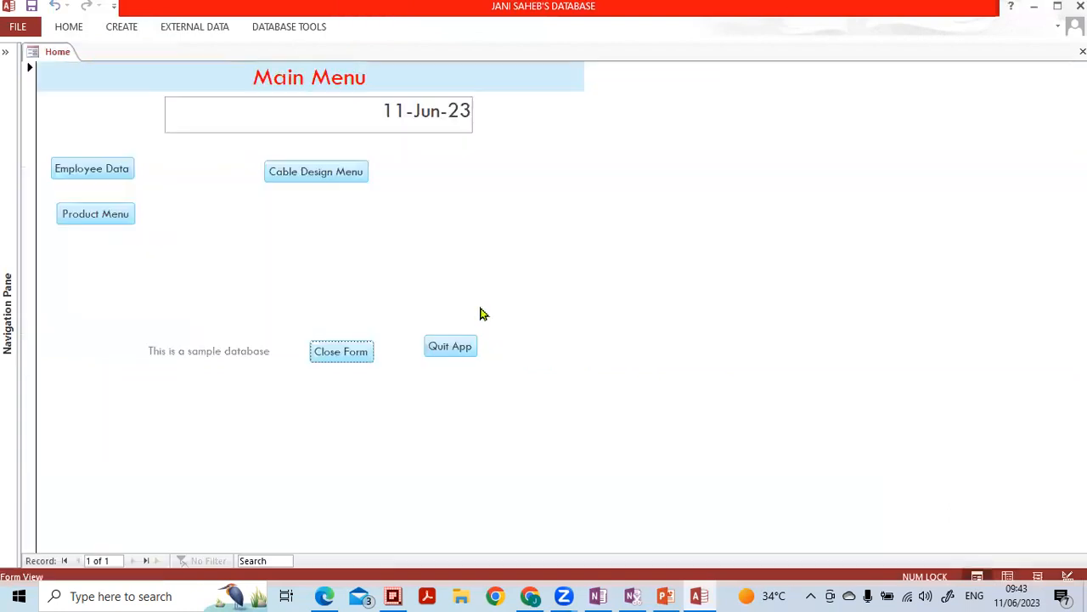
click(6, 52)
- Reopen tbl-Test Results as a datasheet with the navigation pane hidden and show the FIELDS ribbon tab
double_click(70, 292)
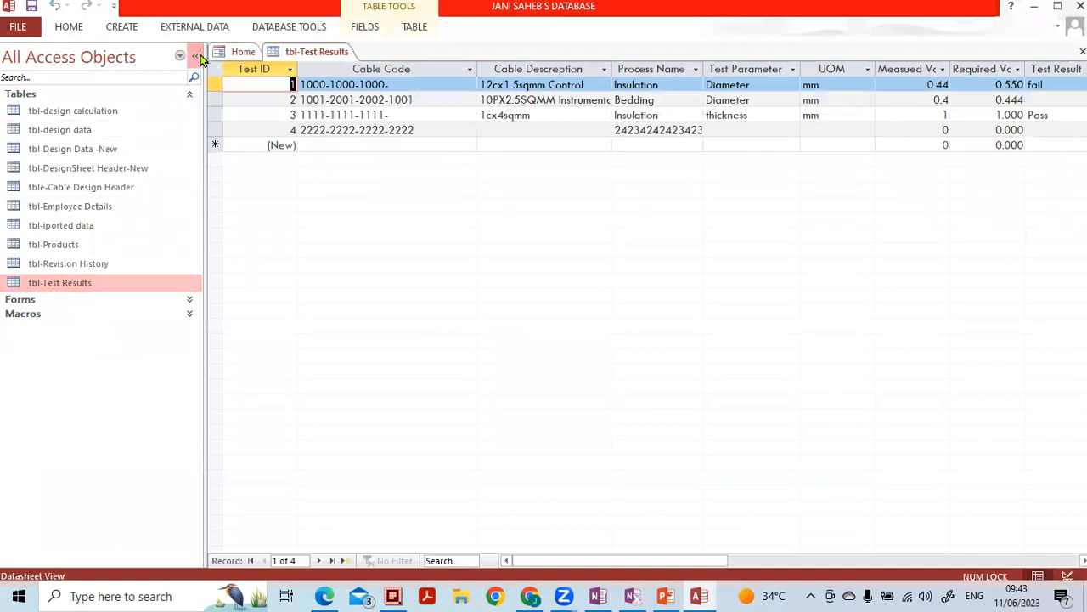
click(196, 56)
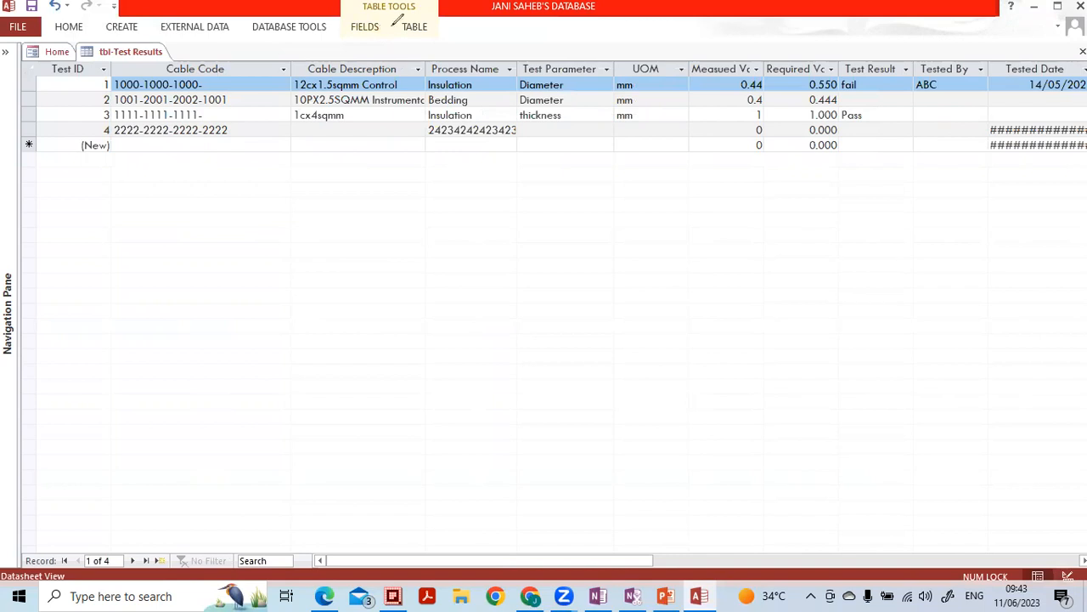
mouse_move(382, 10)
mouse_down()
mouse_move(363, 44)
mouse_move(393, 16)
mouse_up()
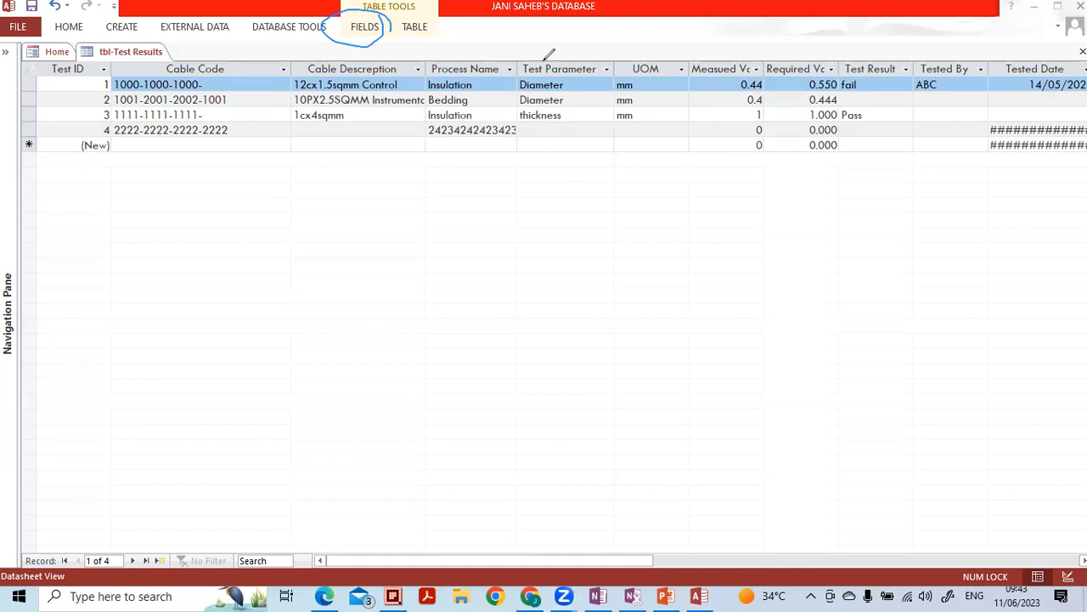
click(343, 20)
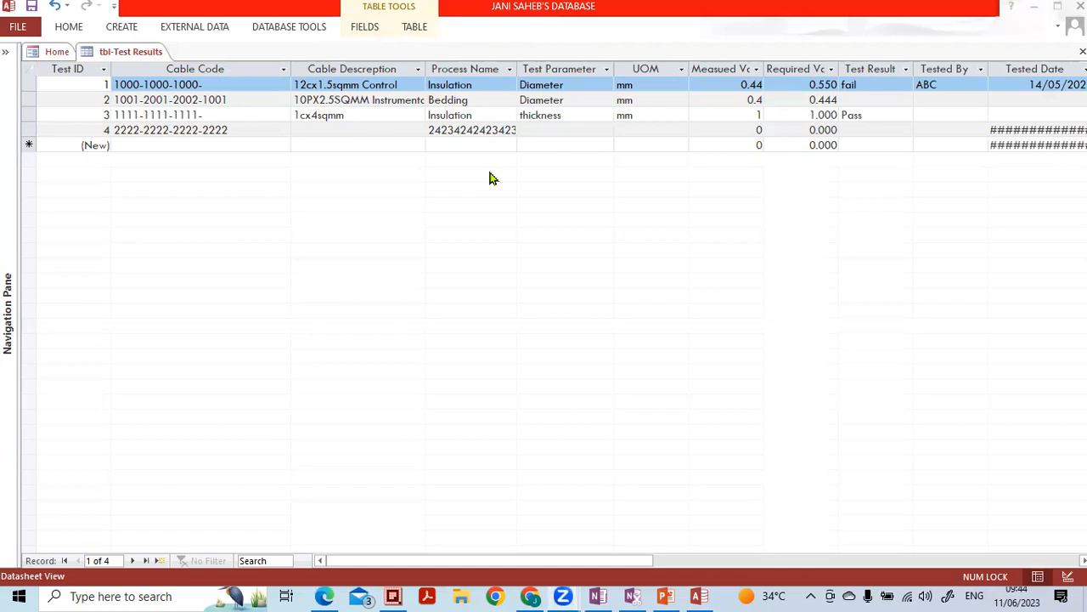
click(368, 34)
click(366, 31)
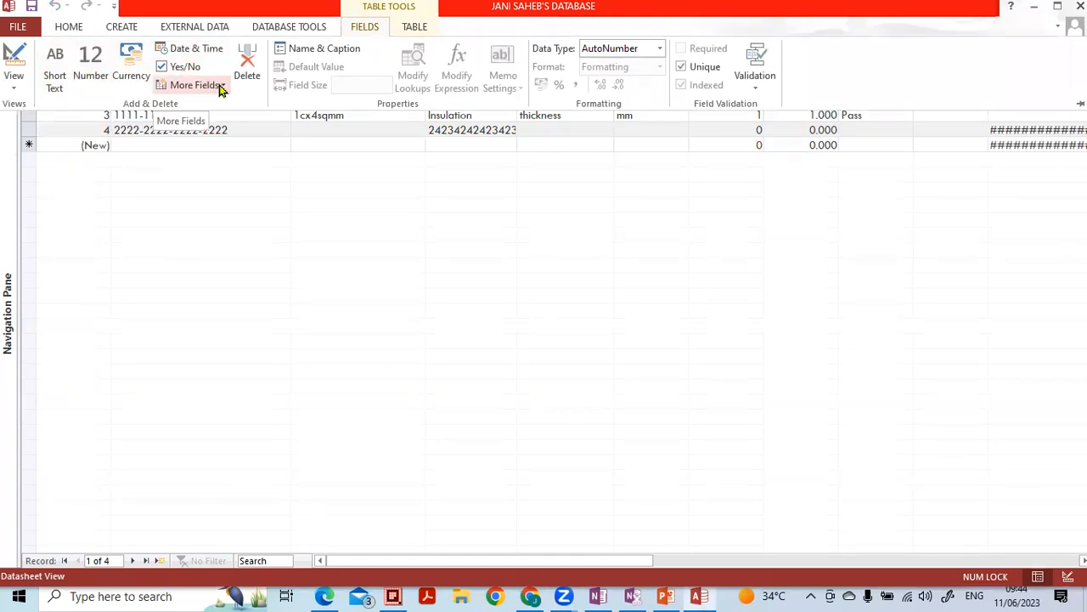
- Add a Number field, Field1, after Test ID and select its column heading
click(95, 81)
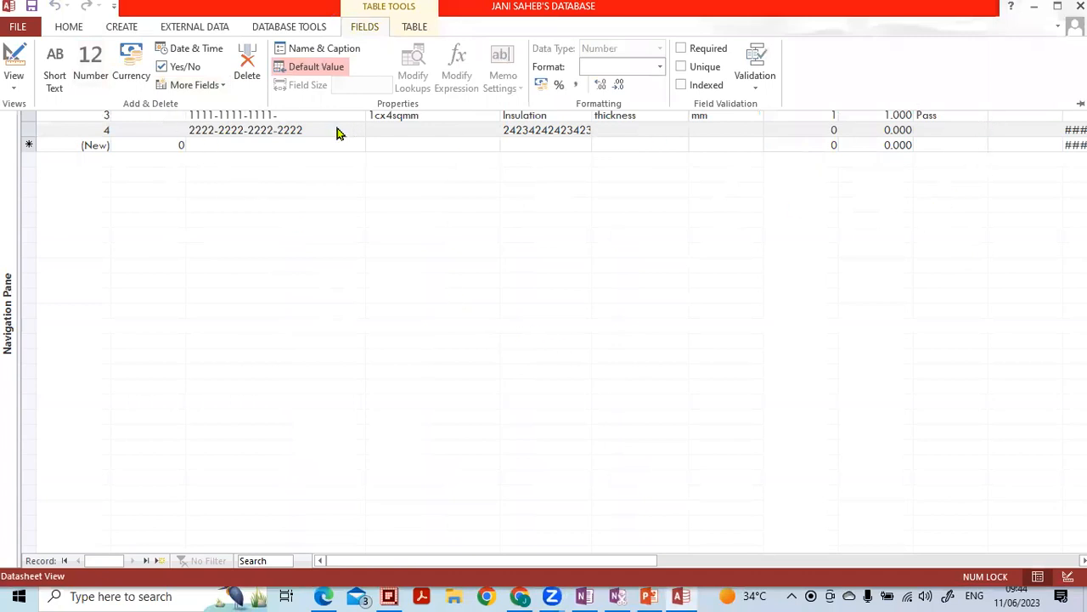
click(86, 139)
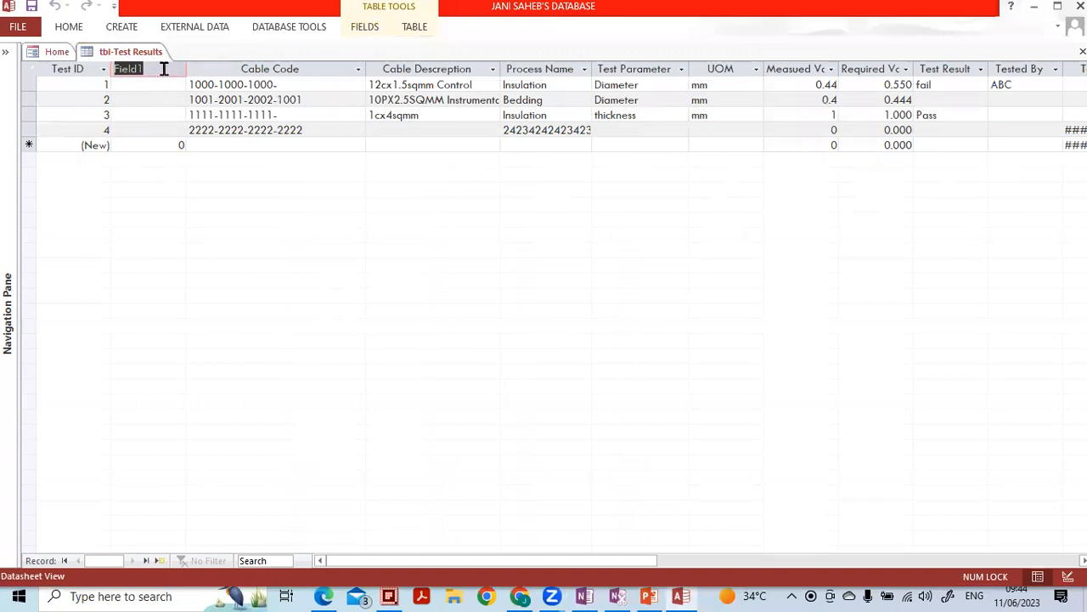
click(75, 30)
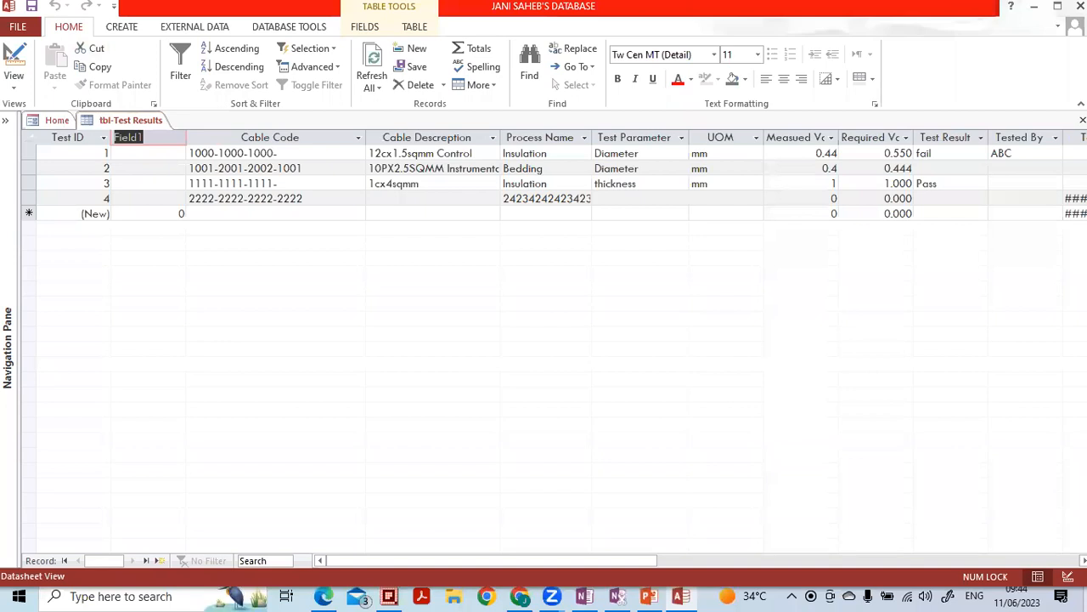
- Rename the Field1 column to 'Cond Resistance' and select the whole column
key(BackSpace)
key(Caps_Lock)
text(C)
key(Caps_Lock)
text(ond)
key(Caps_Lock)
text(R)
key(Caps_Lock)
text(esis)
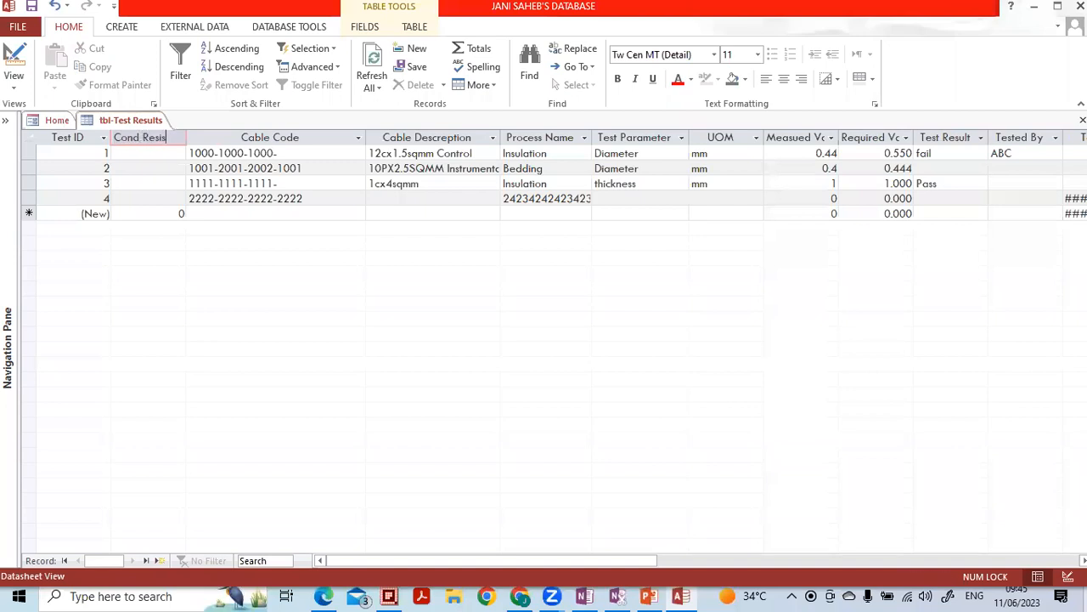
text(tance)
key(Return)
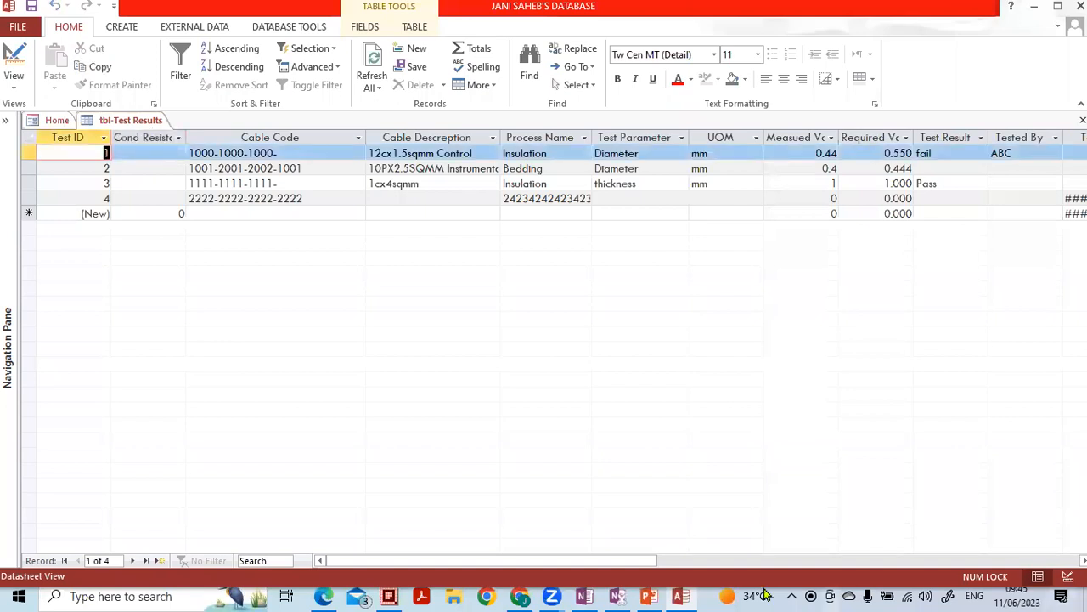
click(148, 138)
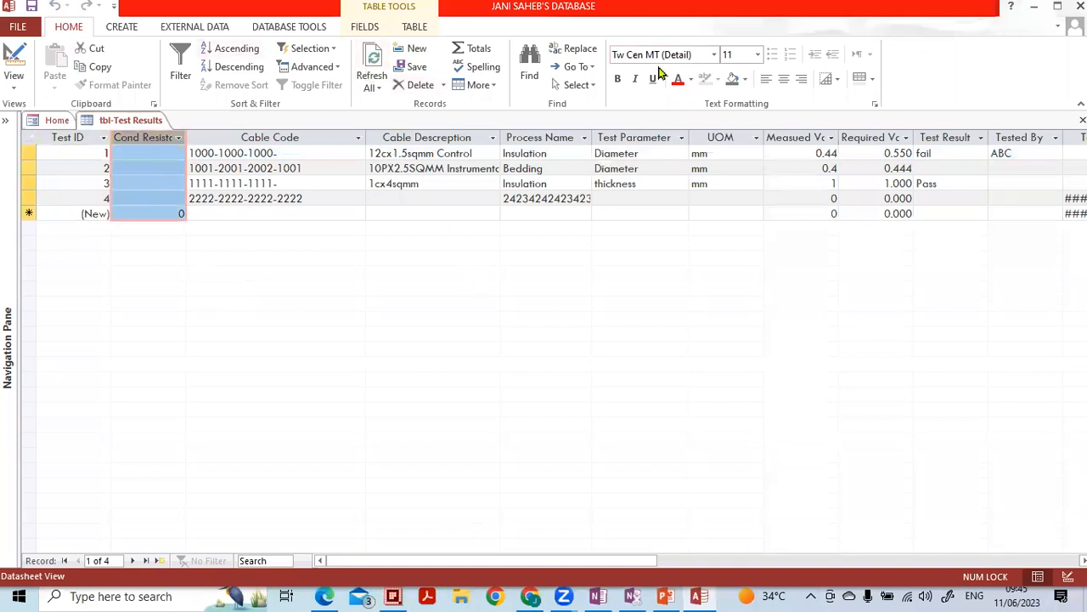
click(361, 26)
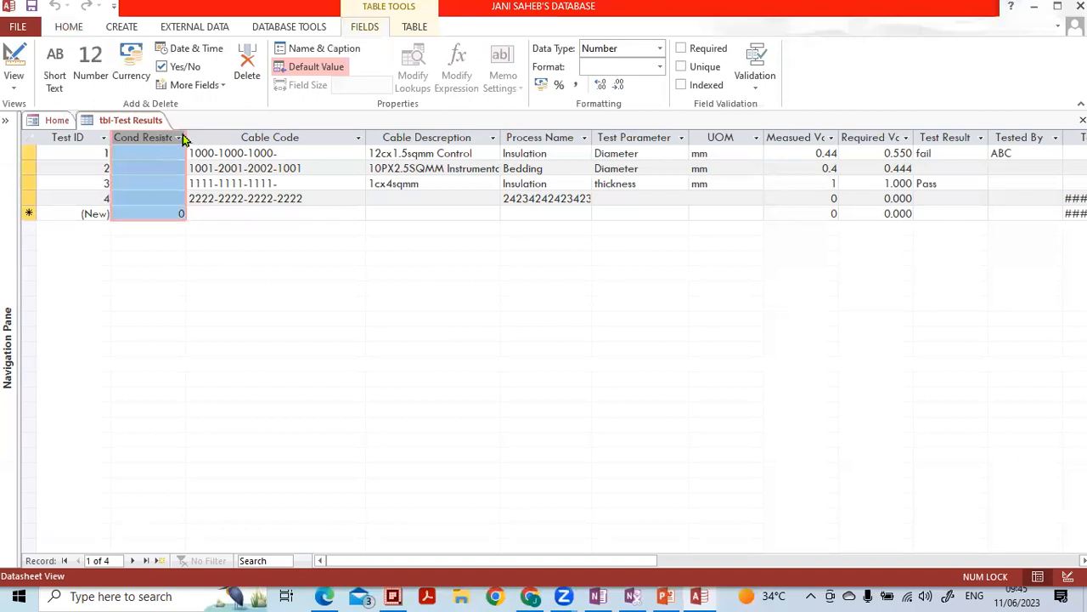
- In Name & Caption, set caption 'CR' and description 'Please enter conductor resistance'
click(298, 52)
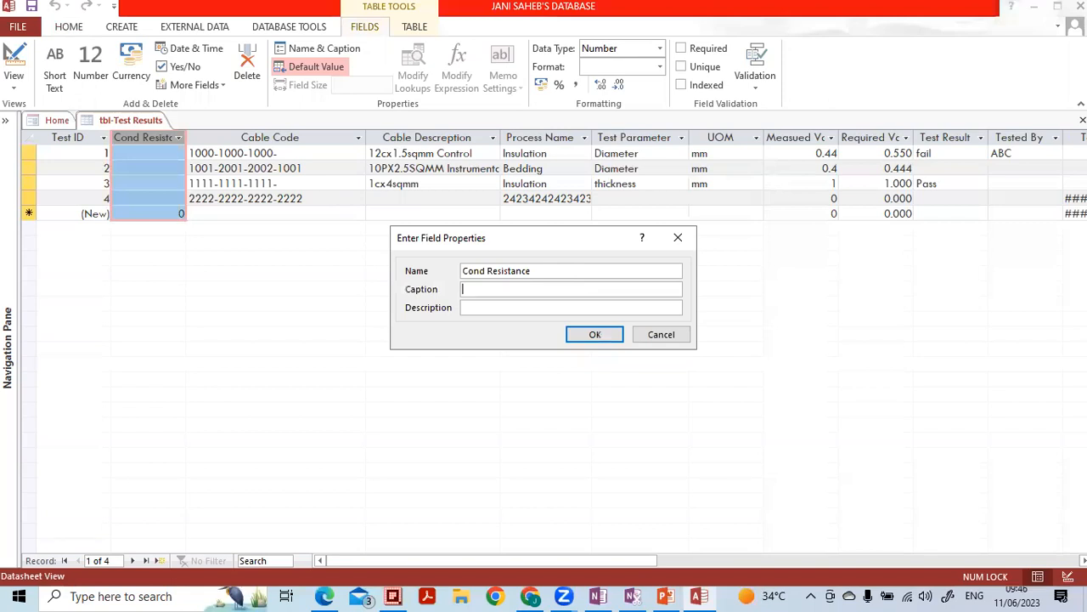
key(Caps_Lock)
key(BackSpace)
text(CR)
click(491, 310)
key(Caps_Lock)
key(Caps_Lock)
text(P)
key(Caps_Lock)
text(l)
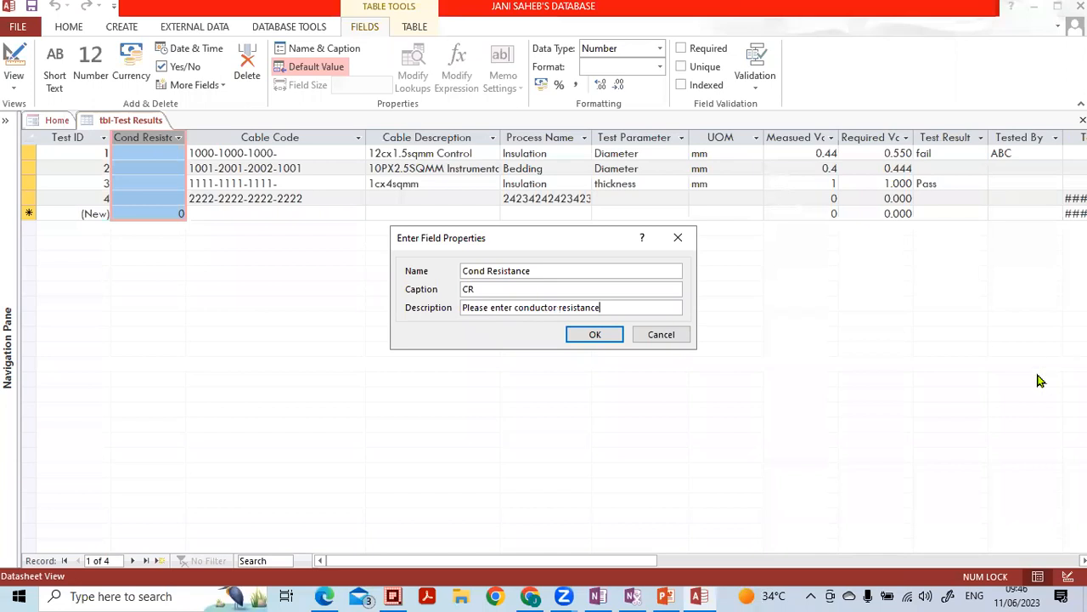
click(600, 336)
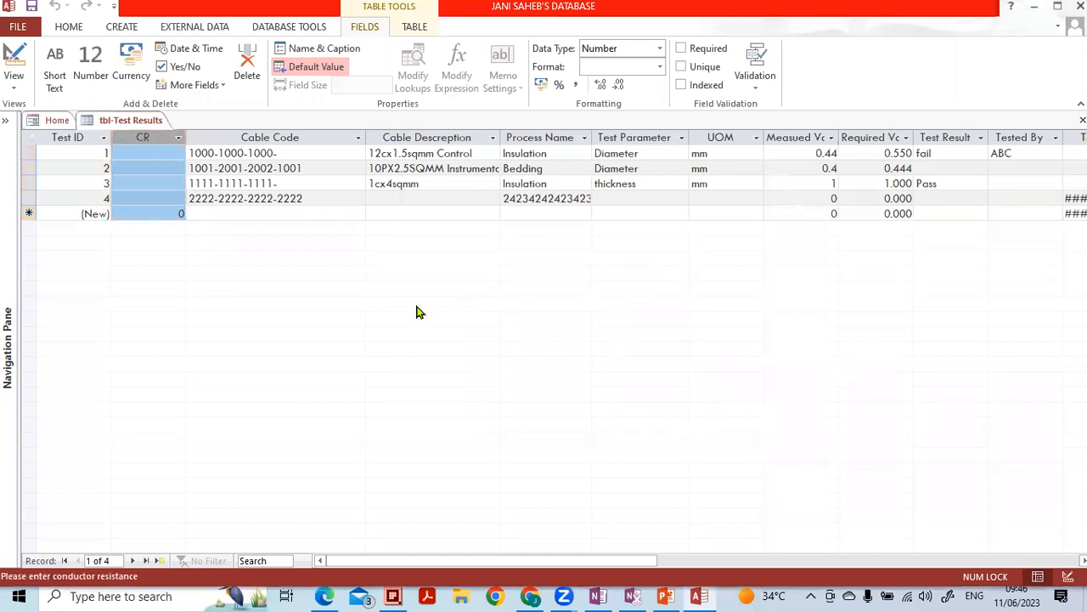
- Select the first CR cell and recheck its Name & Caption properties without changes
click(150, 151)
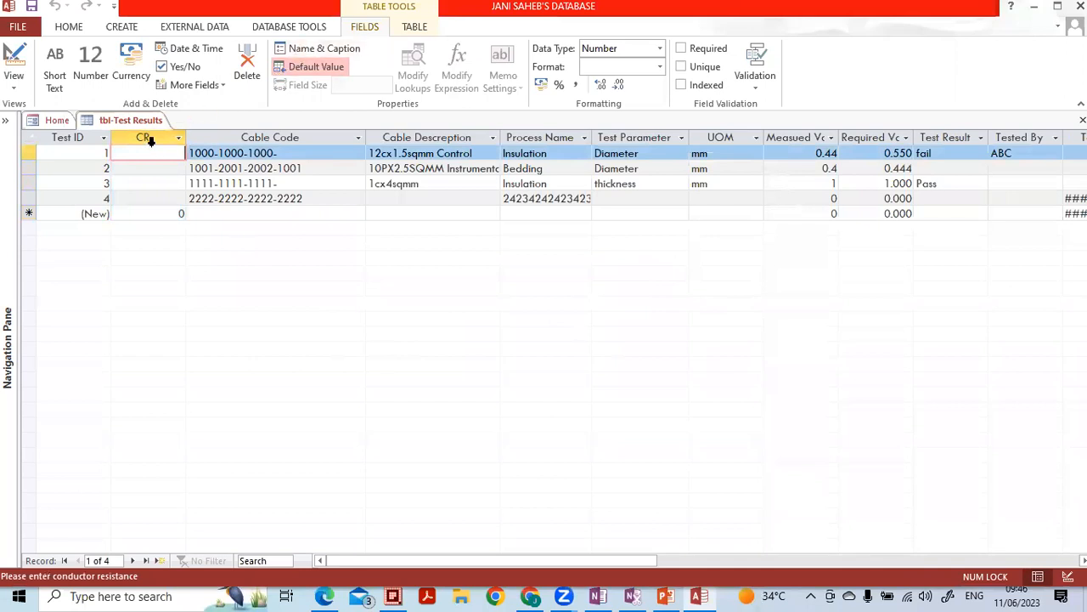
click(337, 49)
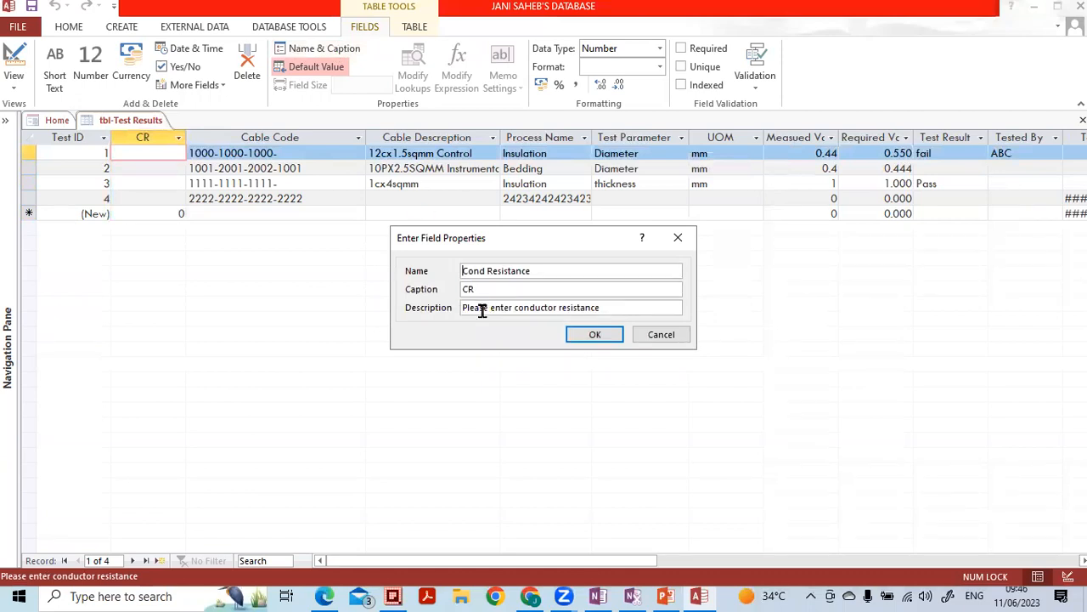
click(593, 335)
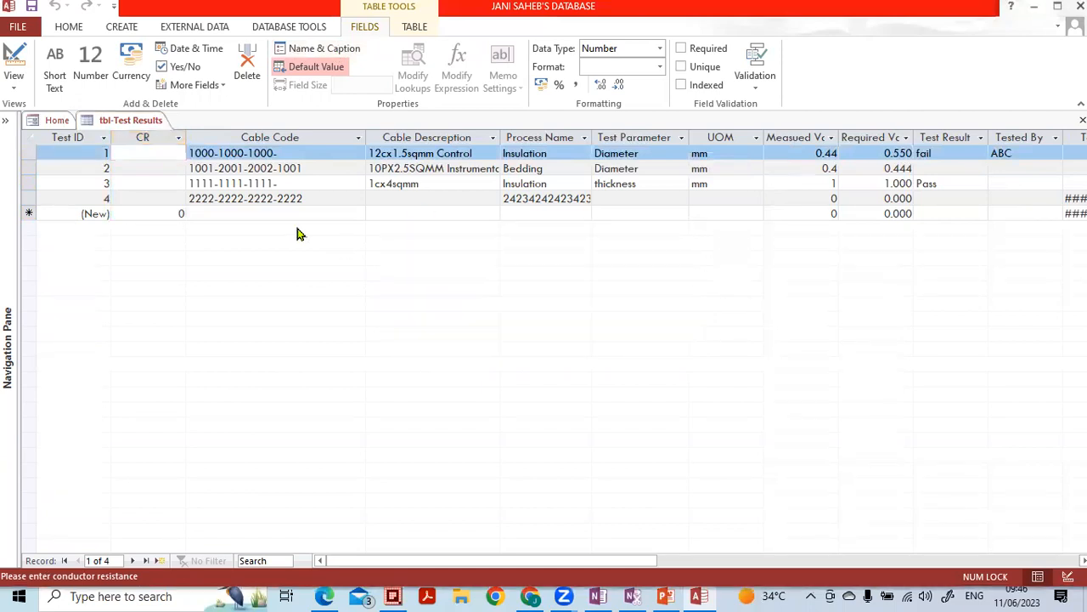
- In the Expression Builder, replace the CR field's default value 0 with 5
click(313, 68)
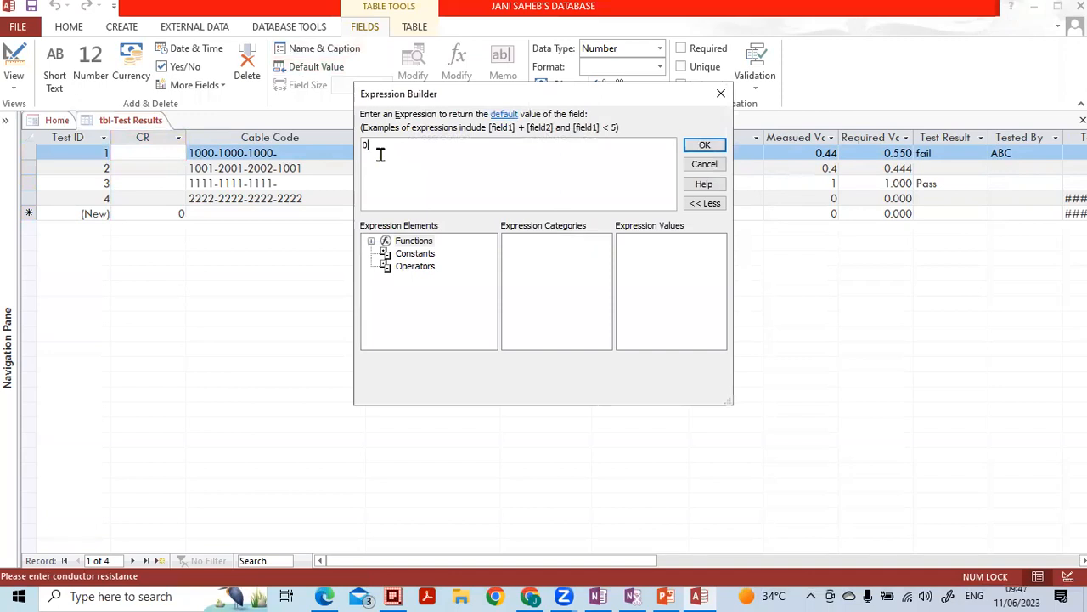
drag(381, 154, 352, 152)
click(704, 145)
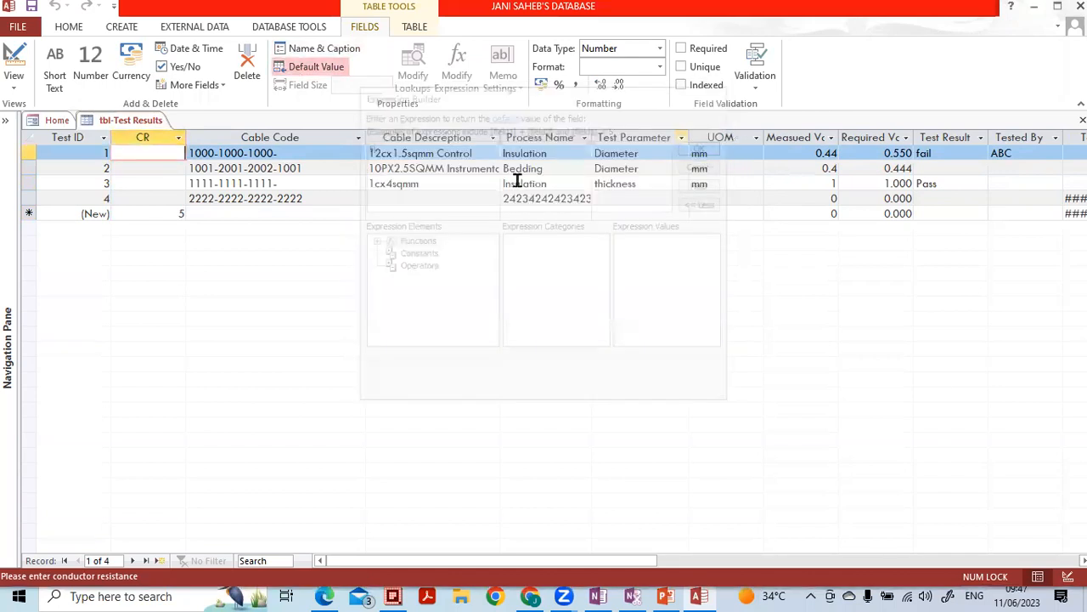
click(196, 215)
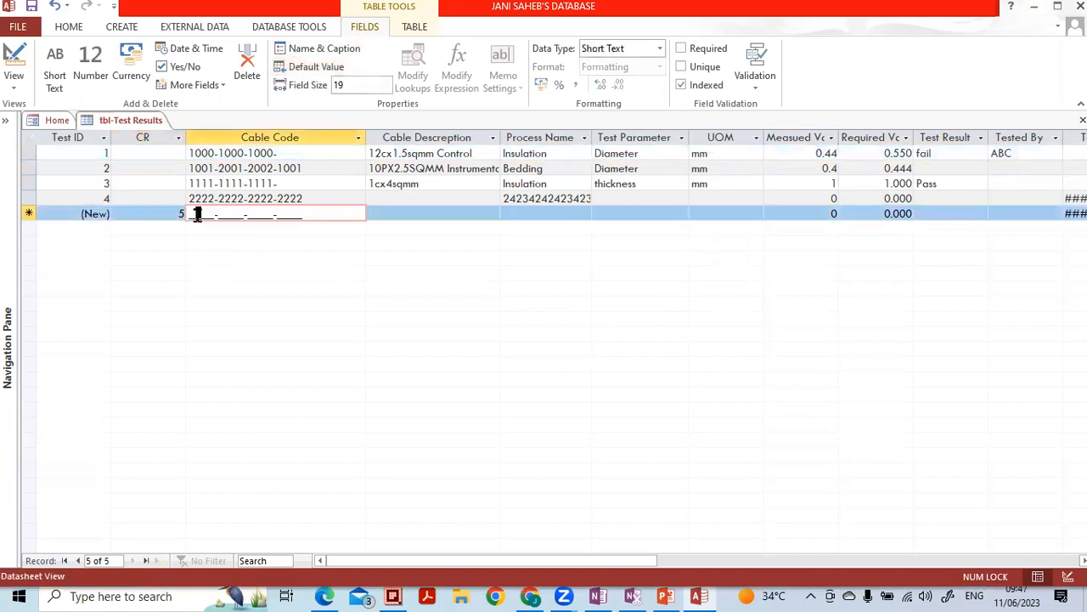
text(222222)
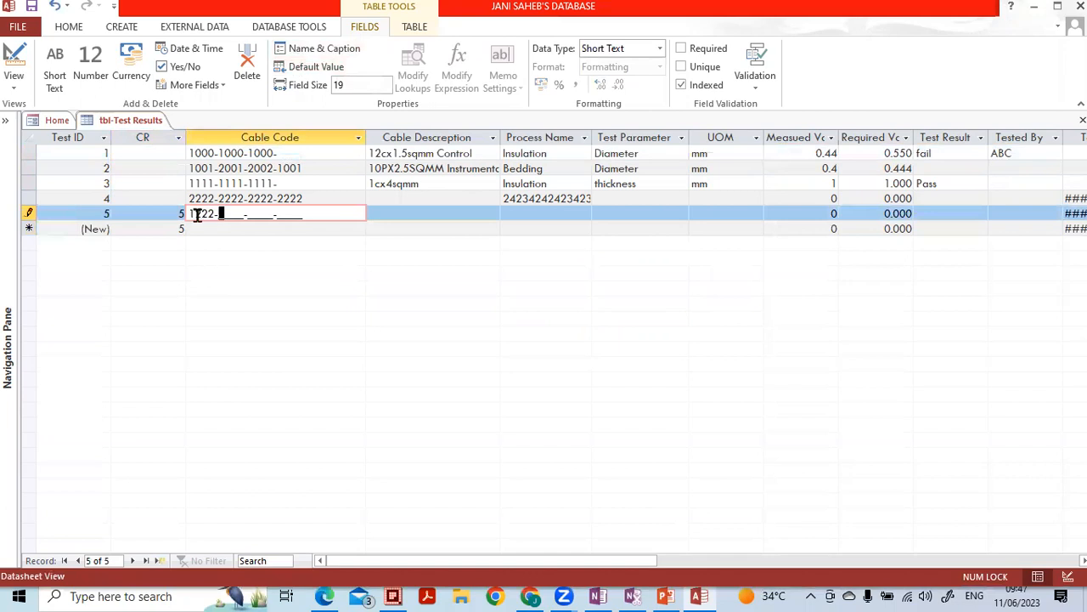
text(22222222)
click(173, 196)
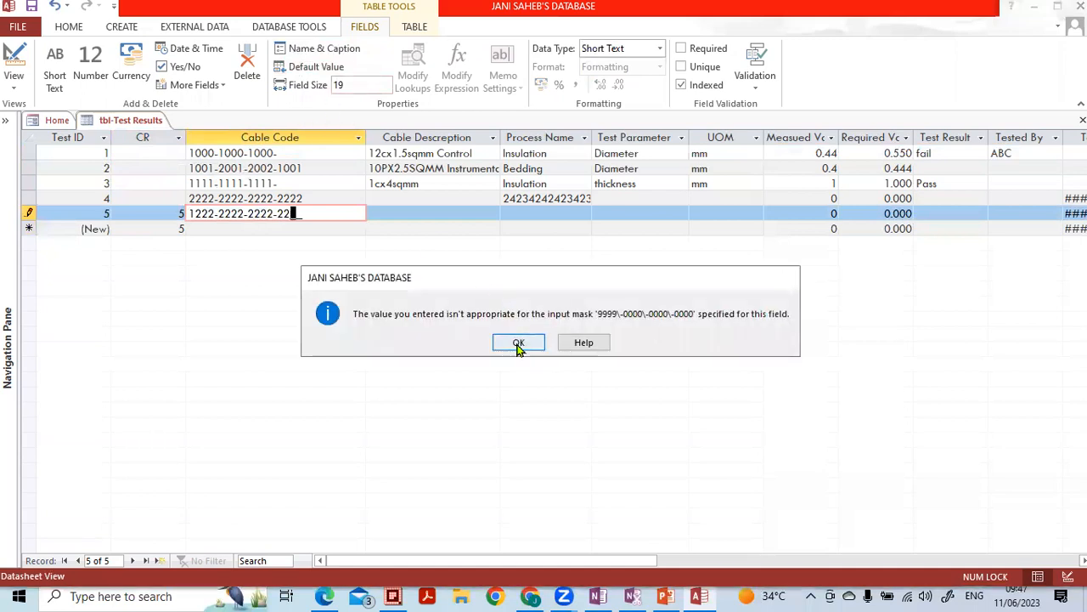
click(518, 343)
key(Escape)
key(Escape)
click(246, 211)
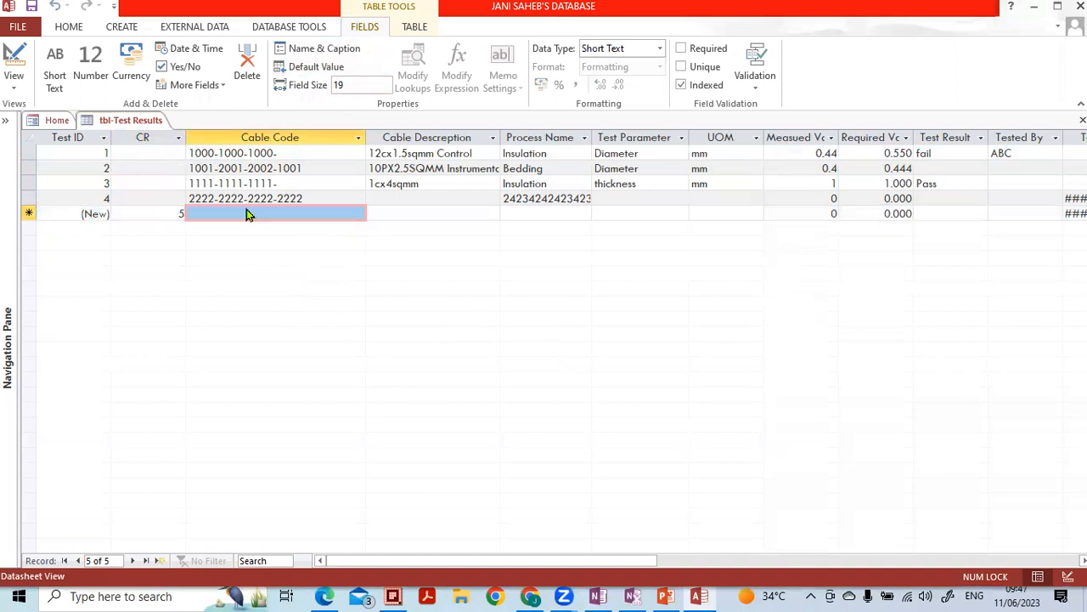
click(173, 196)
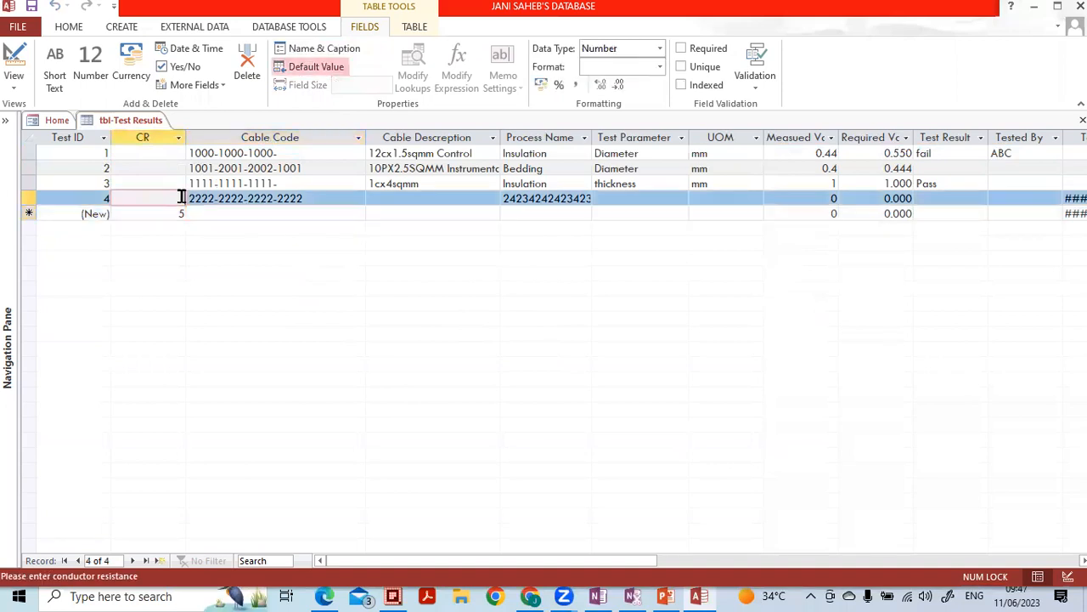
click(273, 195)
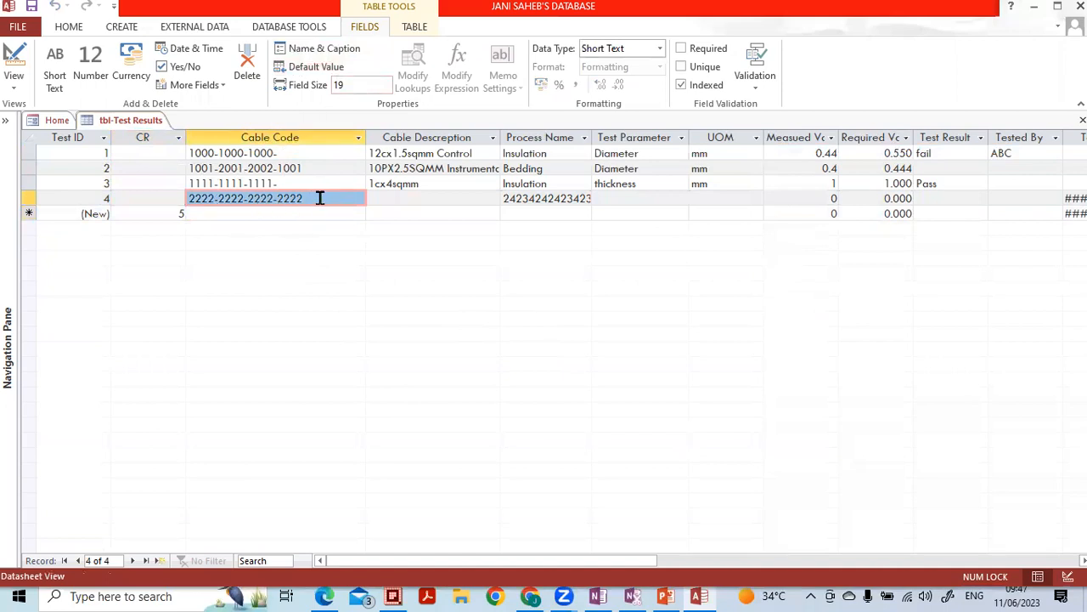
click(452, 184)
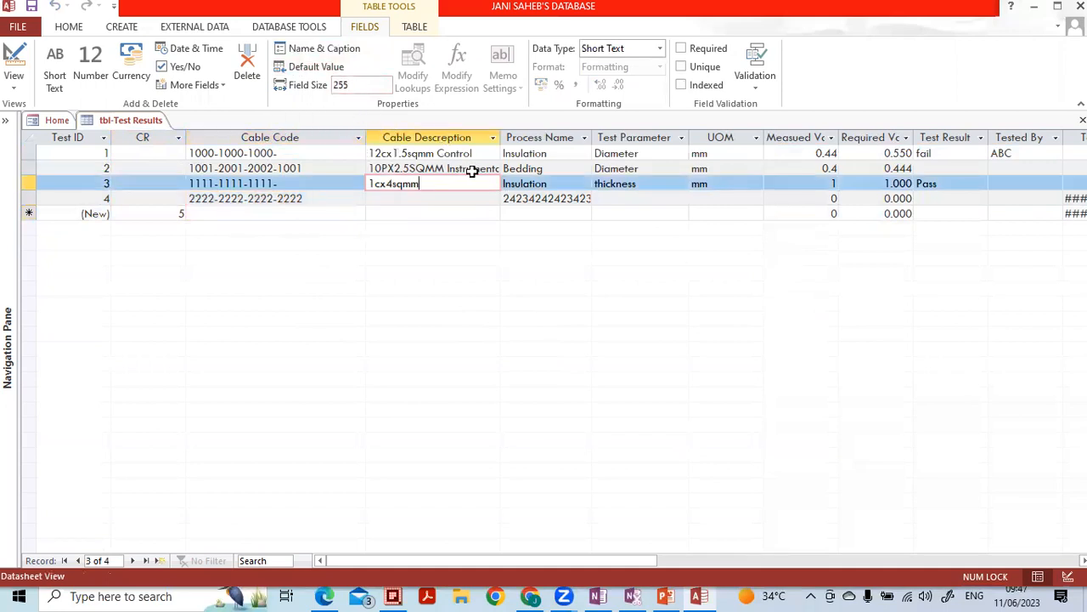
click(240, 214)
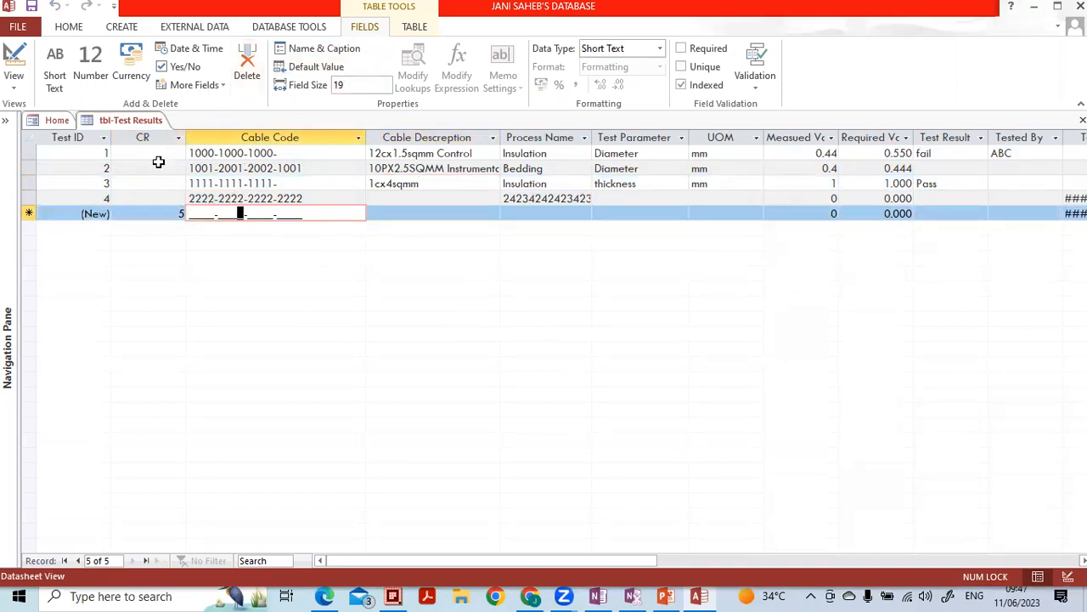
click(158, 167)
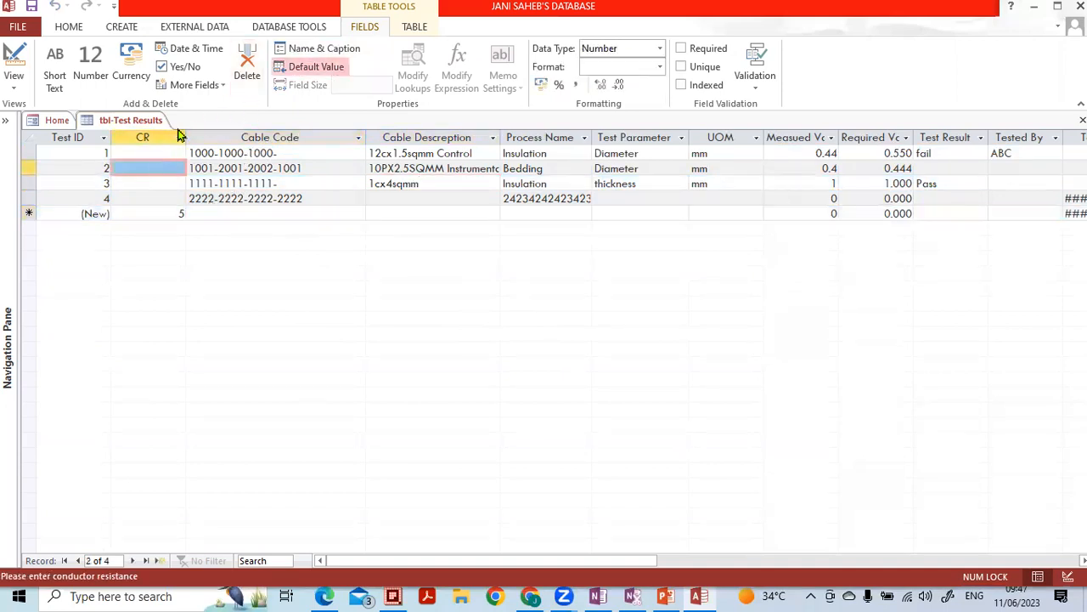
- Insert a Date & Time field after CR, named 'date test' with caption 'DOT'
click(188, 51)
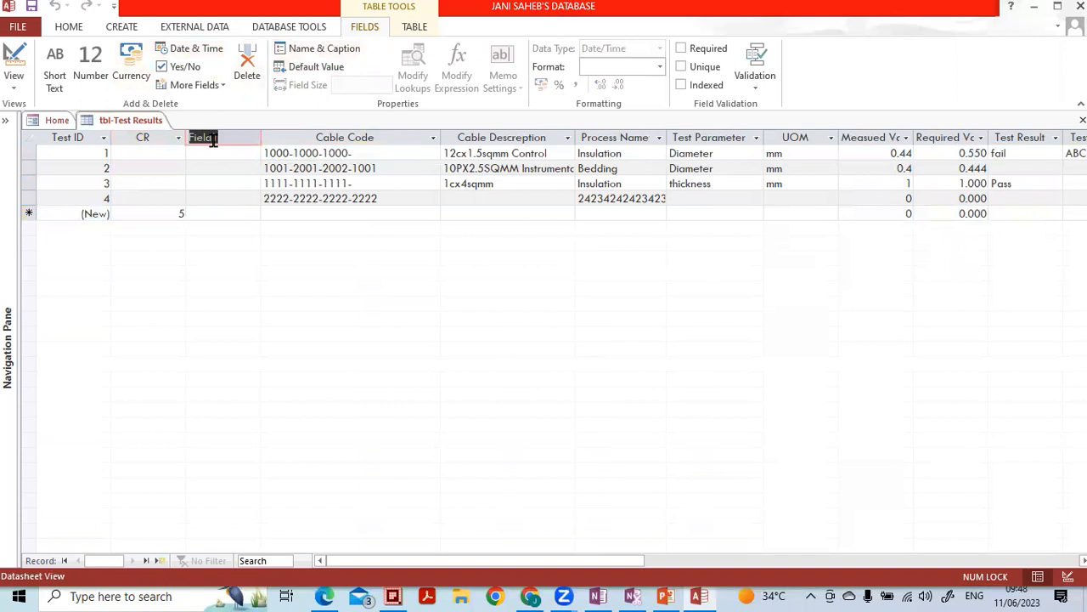
click(326, 49)
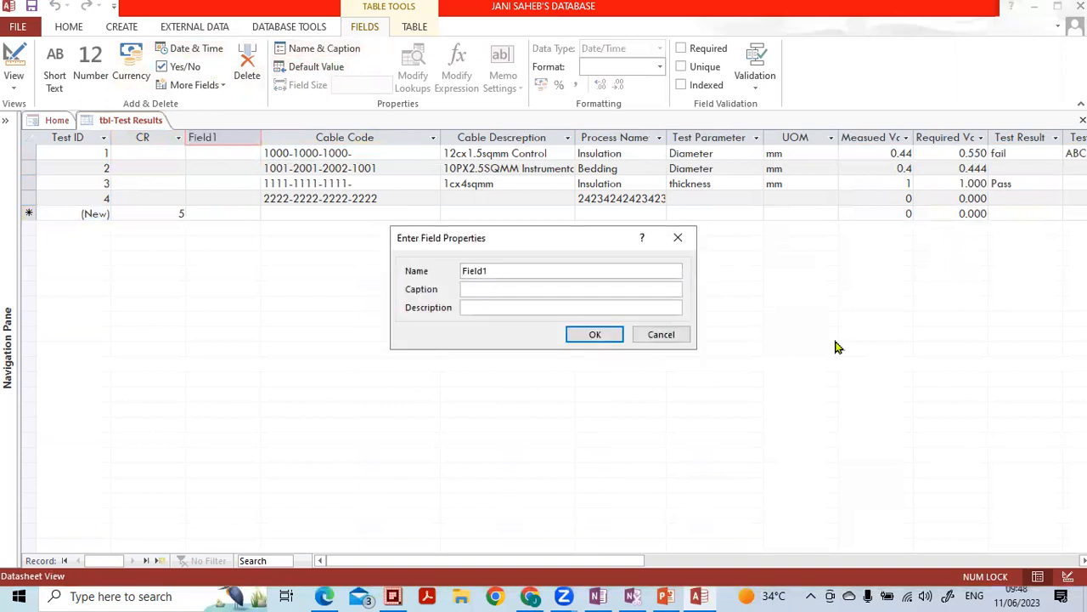
drag(568, 272, 398, 272)
text(date test)
click(1085, 600)
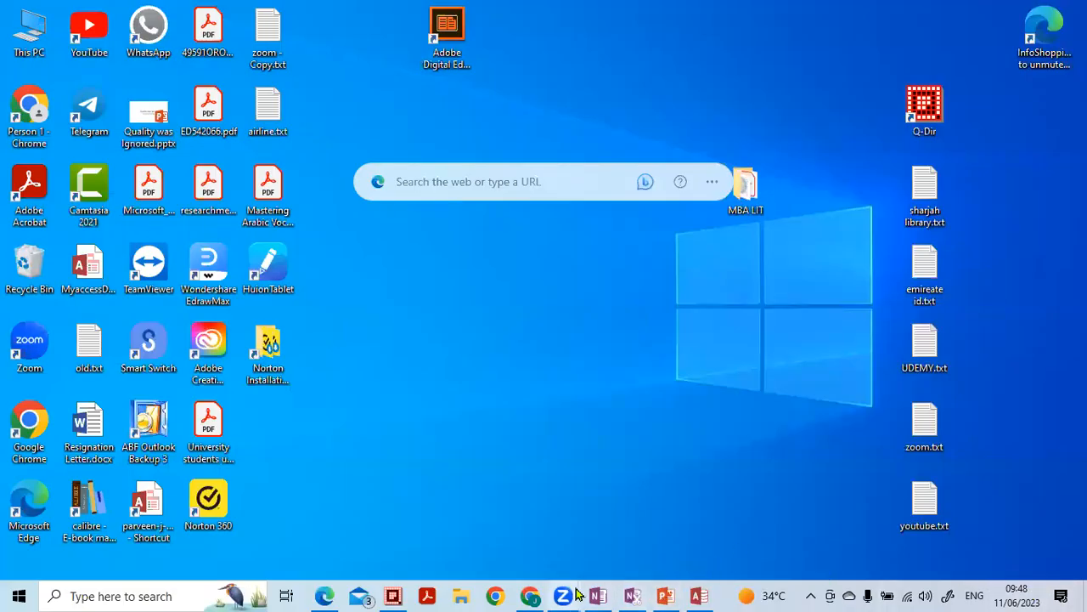
click(696, 595)
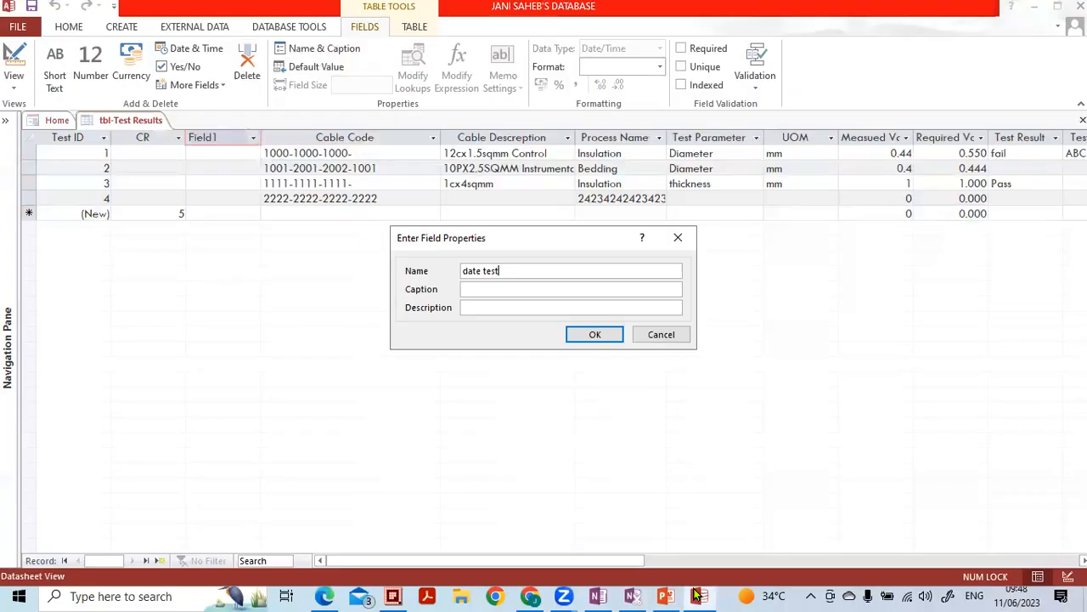
click(525, 288)
key(Caps_Lock)
text(DOT)
click(587, 335)
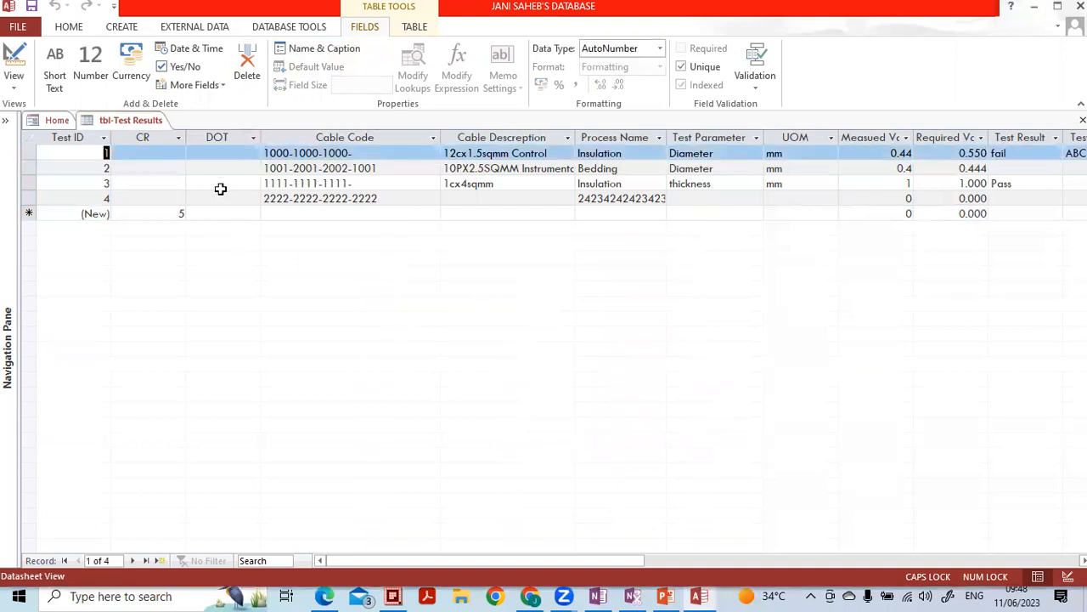
click(226, 152)
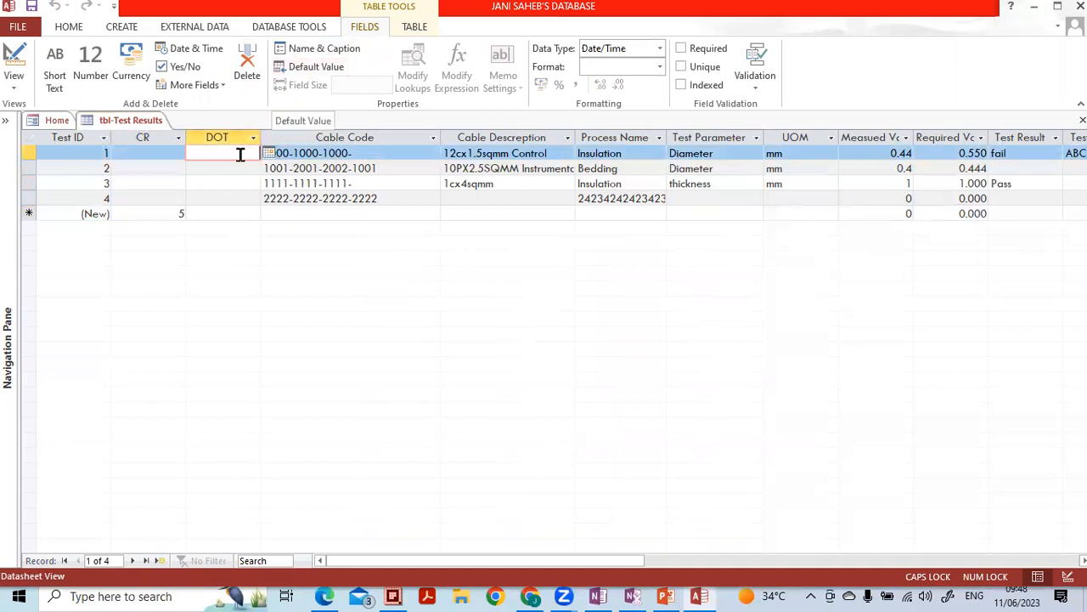
- Set the DOT field's default value to =NOW()
click(320, 71)
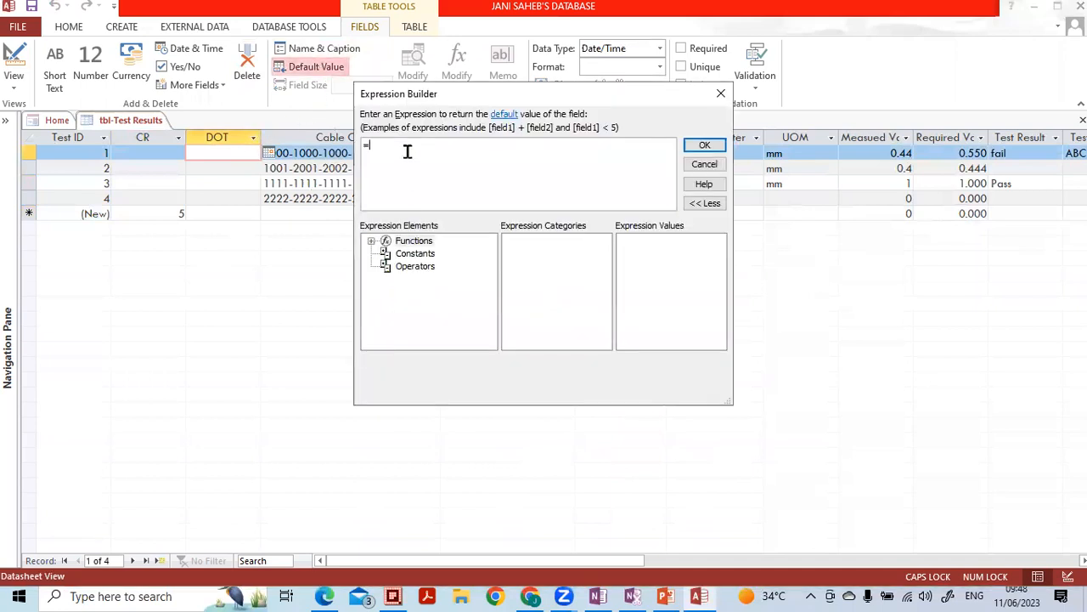
text(=no)
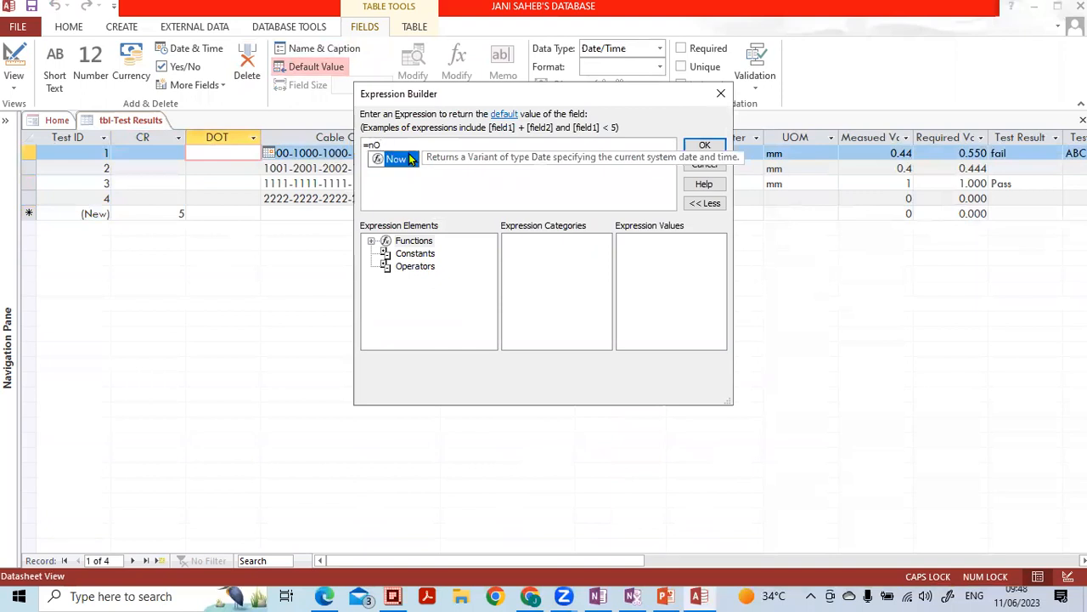
key(BackSpace)
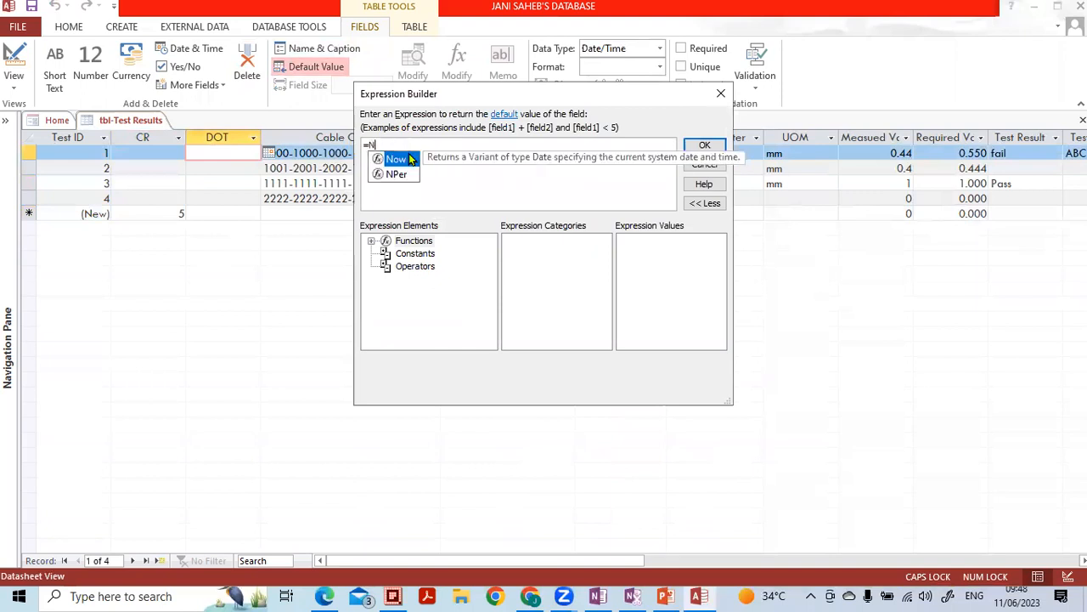
text(O)
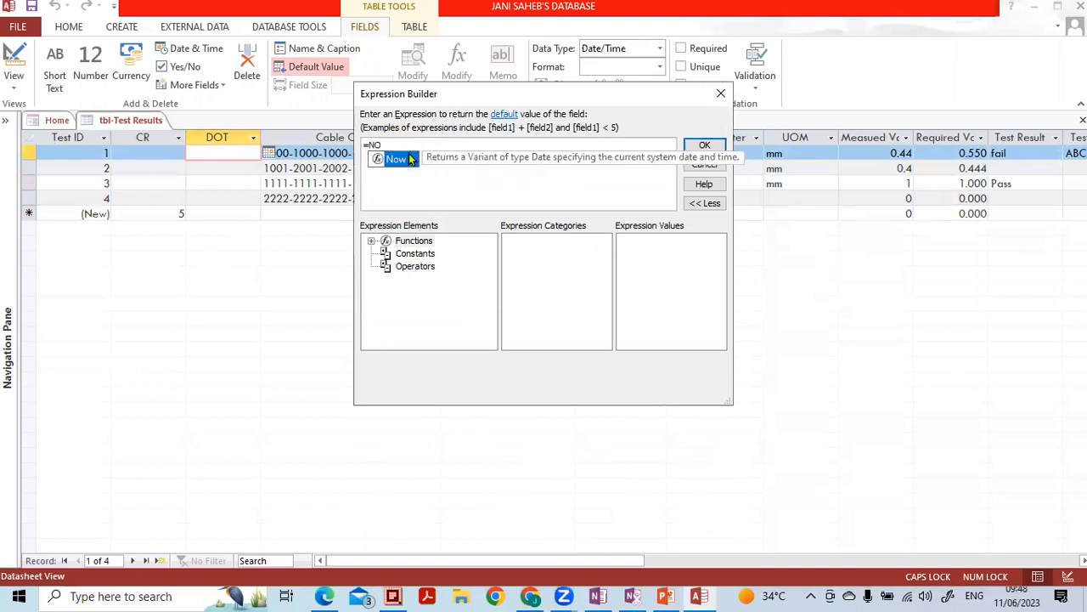
text(())
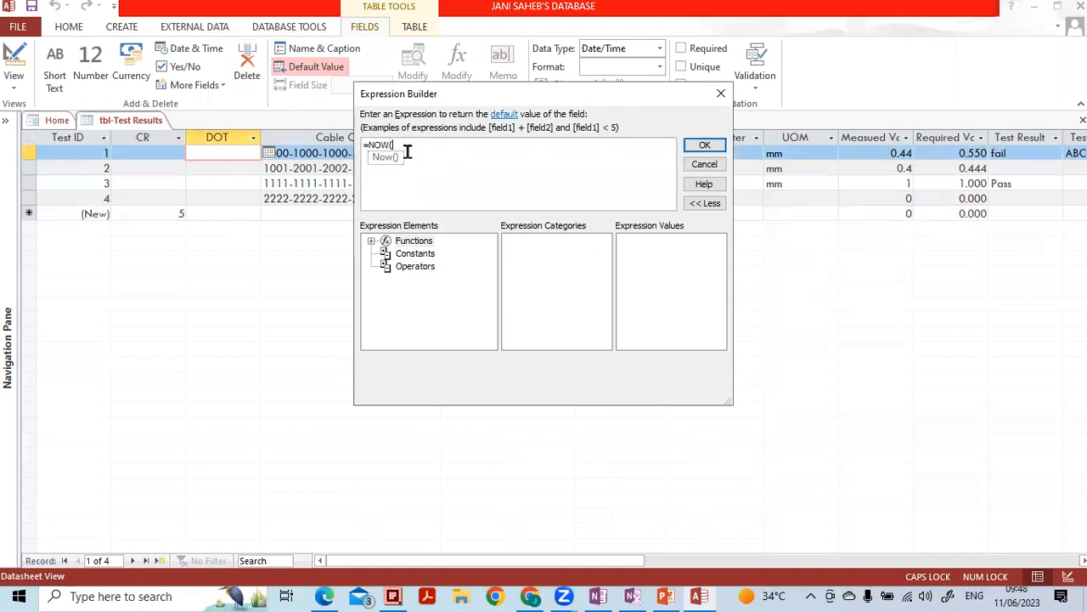
click(704, 145)
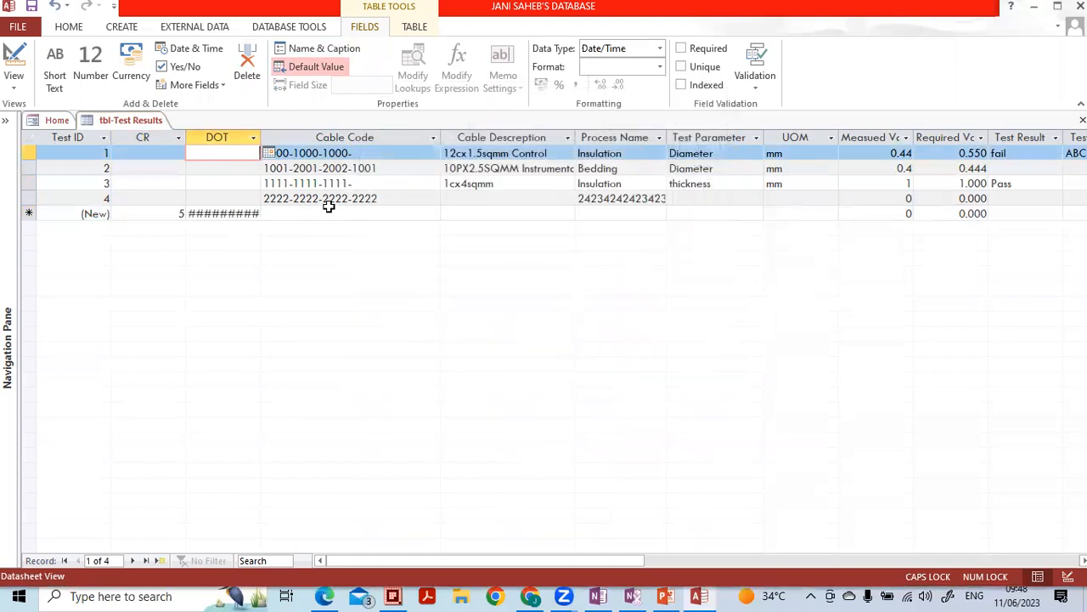
- Auto-fit the DOT column so the full dates and times are visible
click(255, 137)
click(263, 136)
double_click(263, 136)
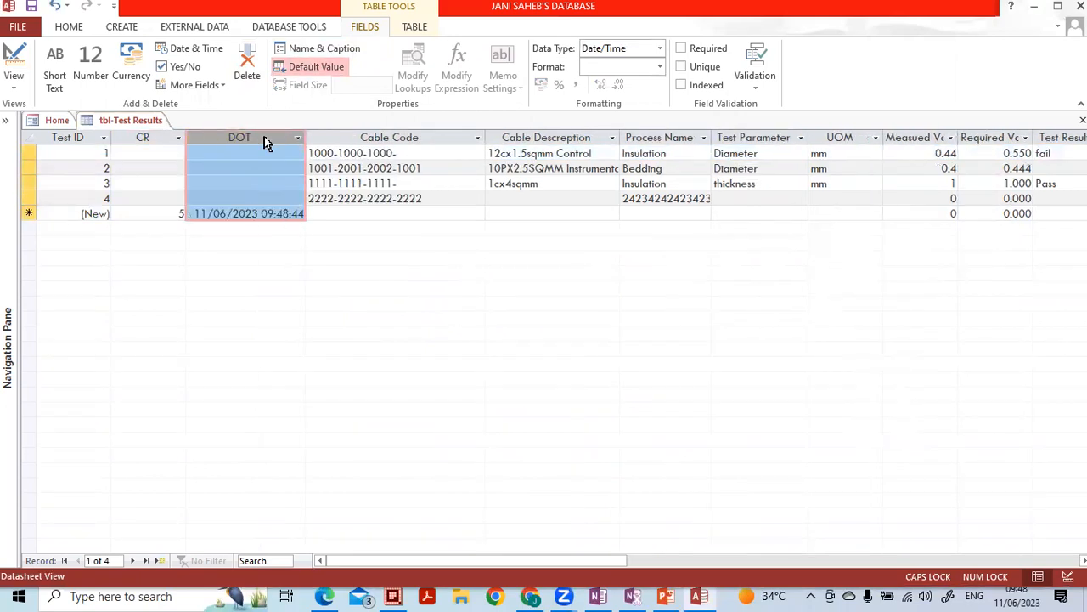
click(275, 185)
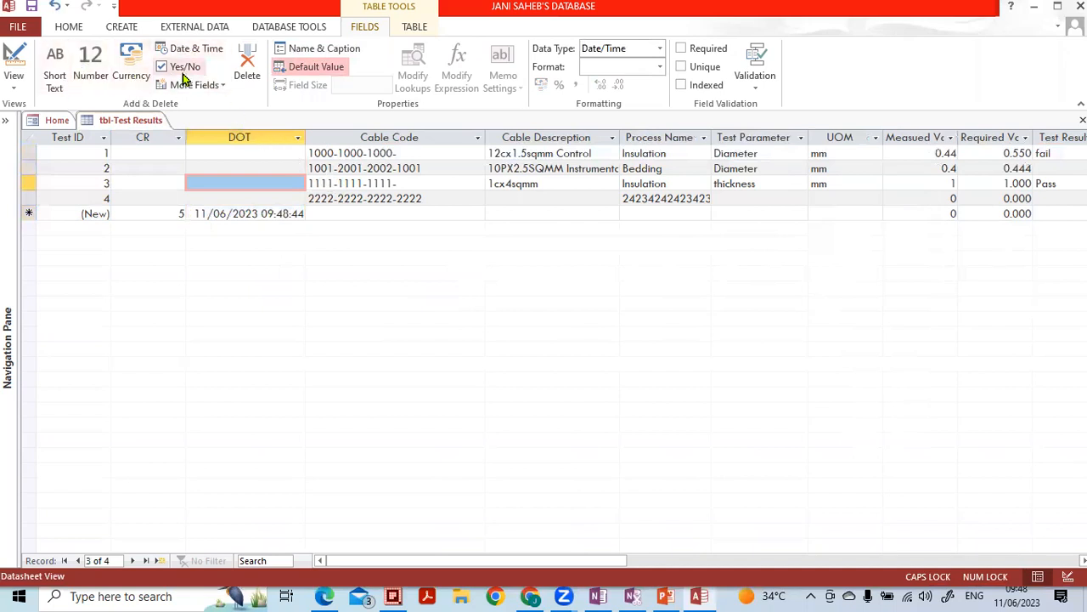
click(212, 87)
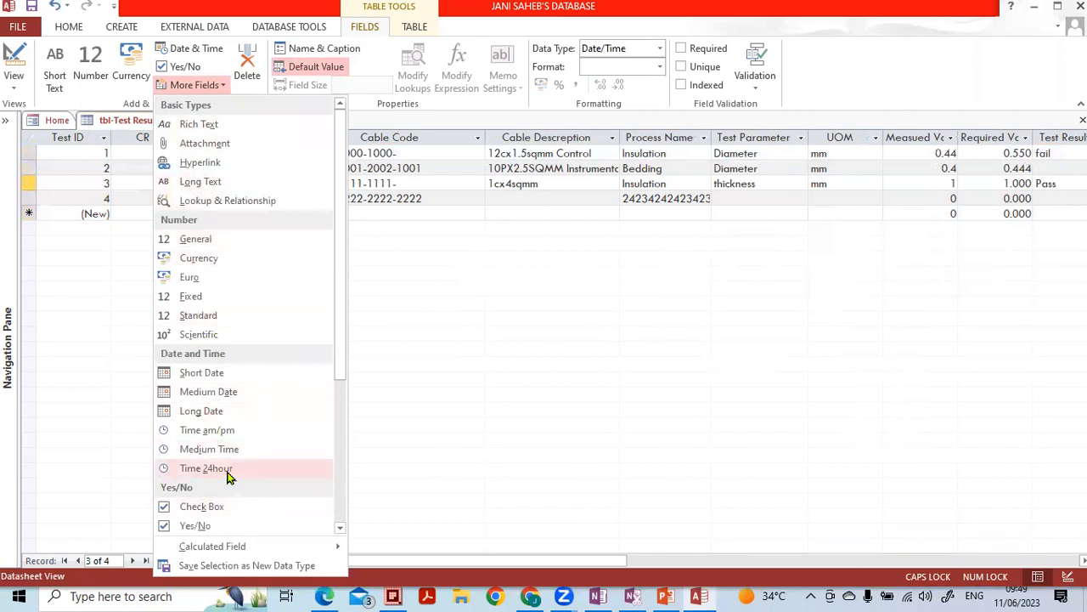
- Insert a Currency field after DOT, naming it UOC with the caption Currency
click(204, 263)
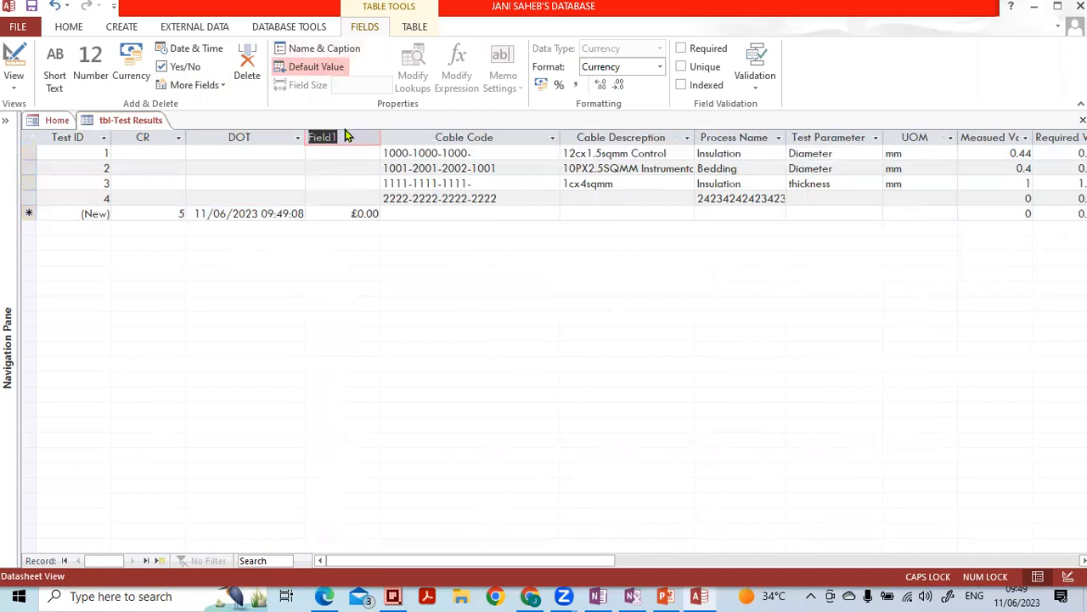
click(323, 50)
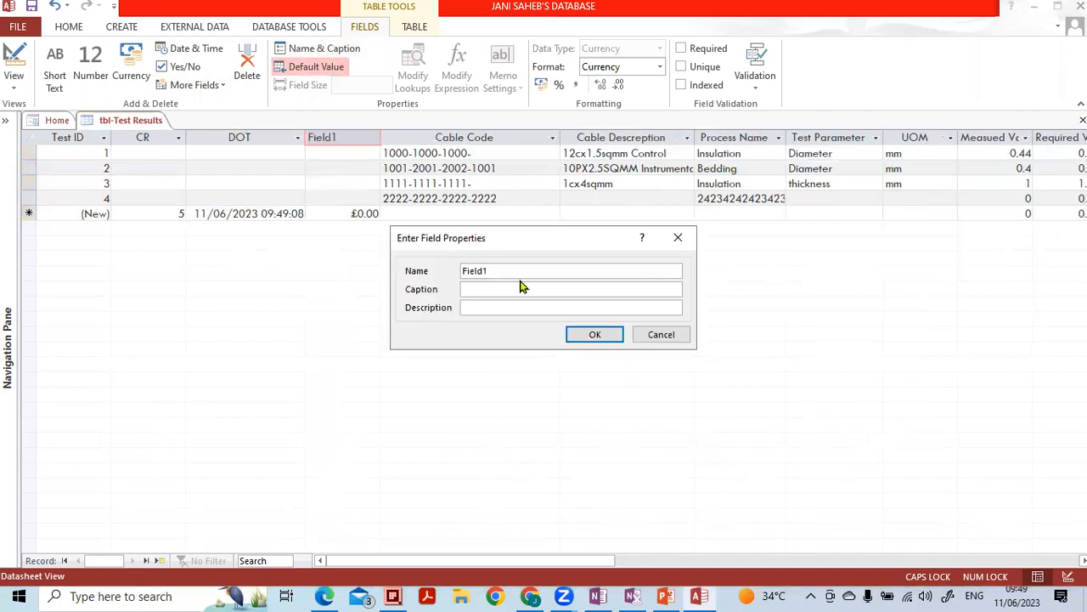
click(512, 272)
key(BackSpace)
key(Caps_Lock)
text(u)
key(Caps_Lock)
key(Caps_Lock)
key(Caps_Lock)
text(C)
key(Caps_Lock)
text(urr)
click(594, 336)
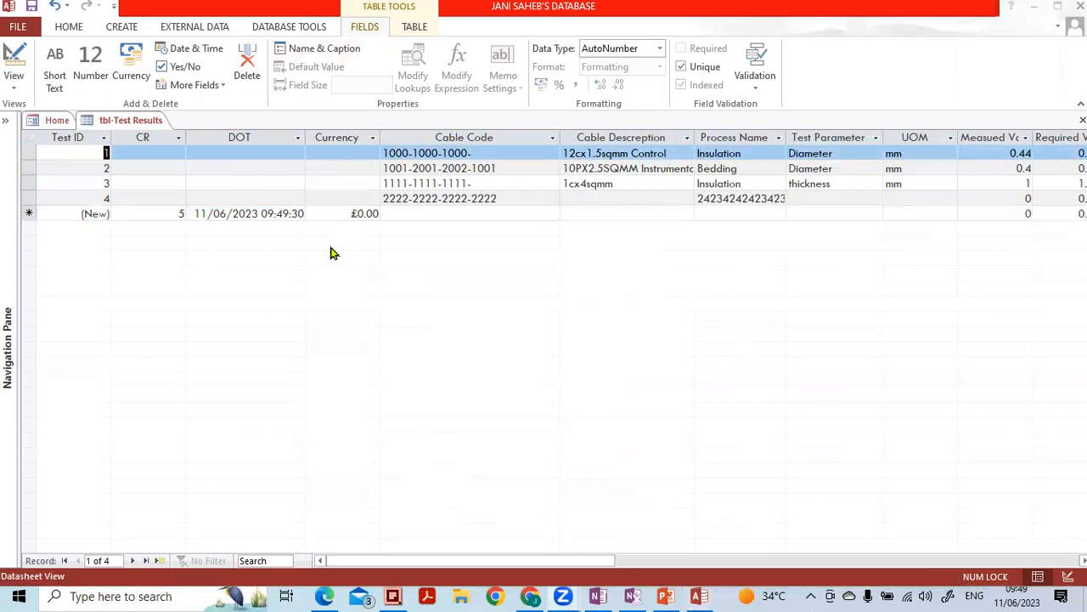
click(327, 184)
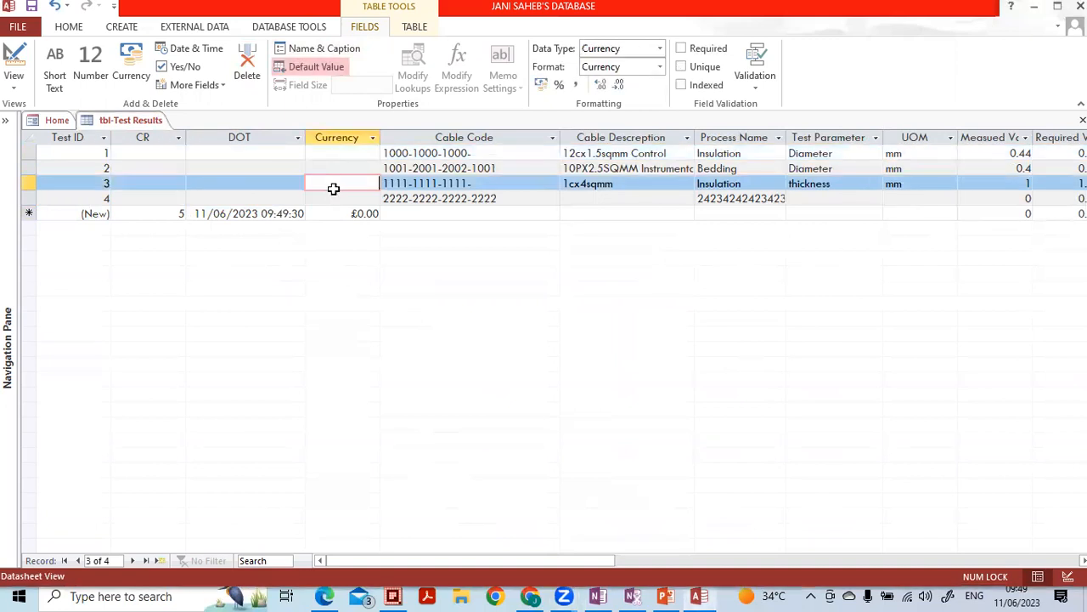
- Check the Currency cells in rows 1 and 2, then close tbl-Test Results saving its layout
click(320, 160)
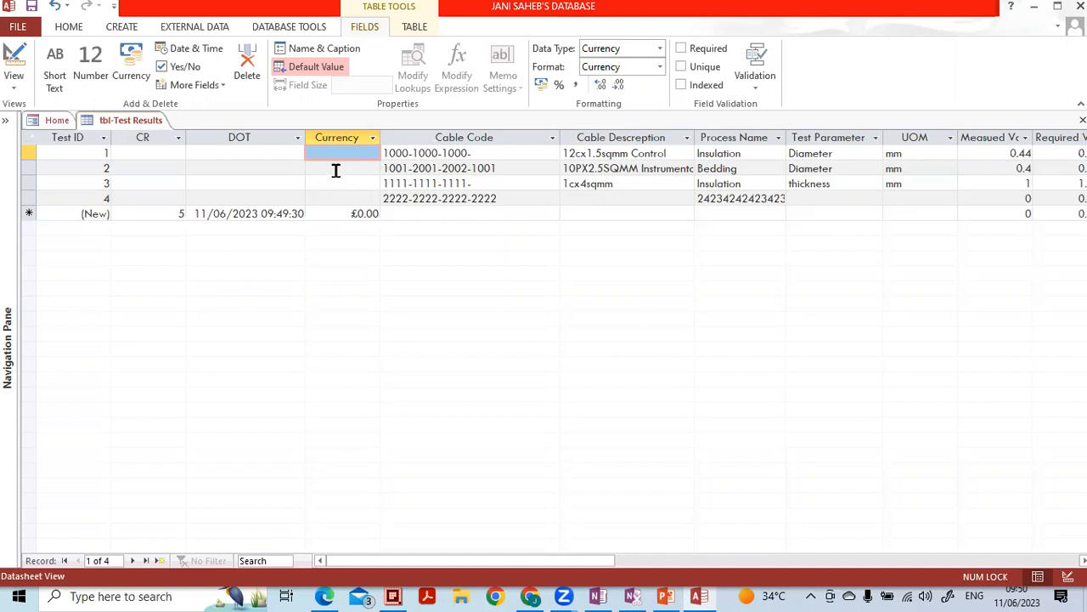
click(336, 168)
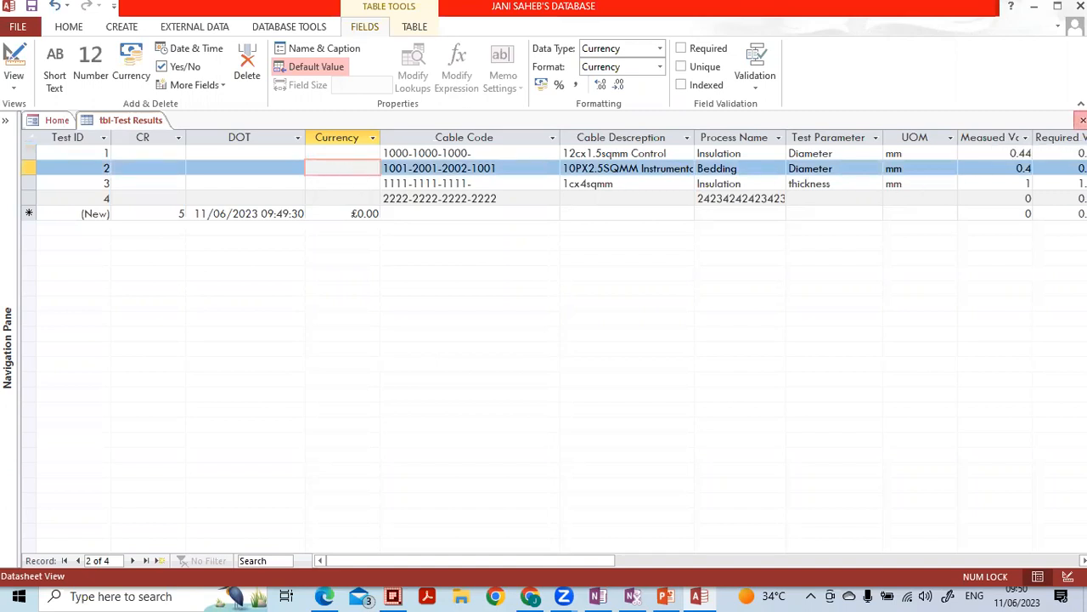
click(1082, 119)
click(501, 343)
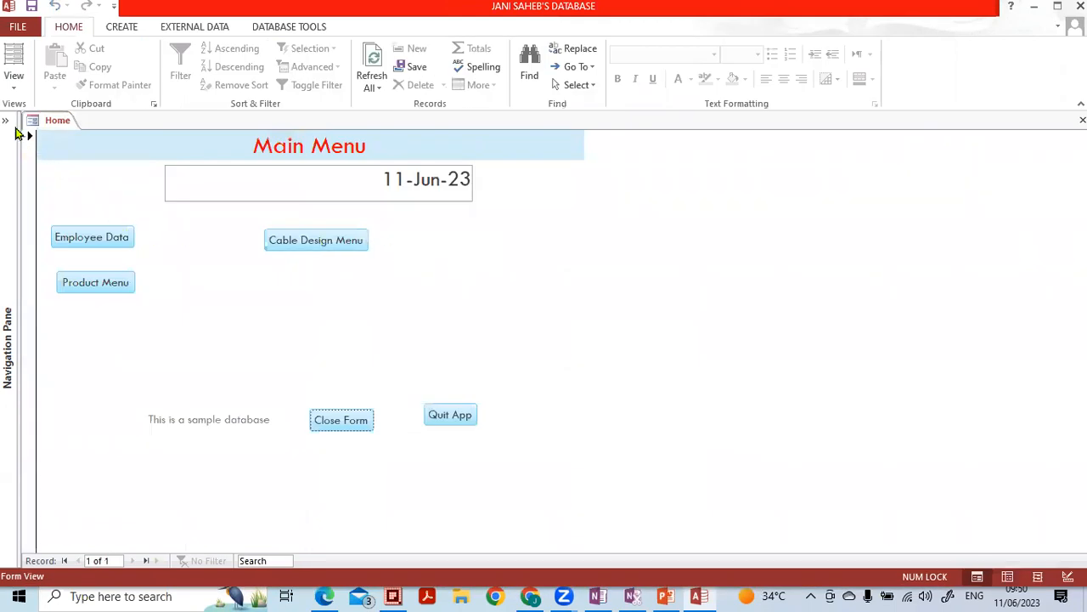
- Open tbl-Design Data -New as a datasheet from the Navigation Pane, then collapse the pane
click(6, 122)
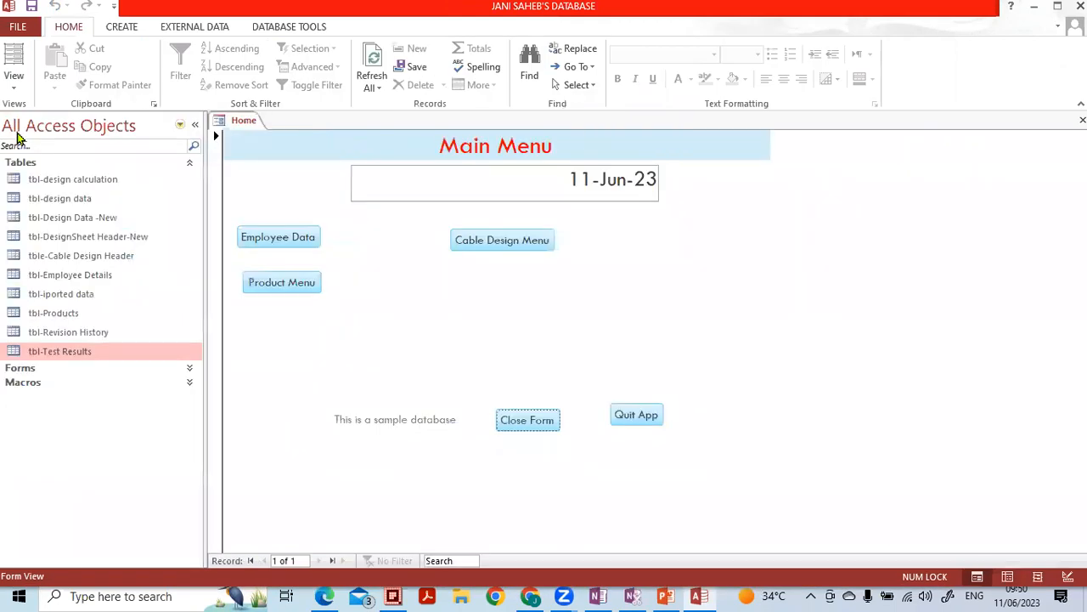
click(79, 201)
click(83, 219)
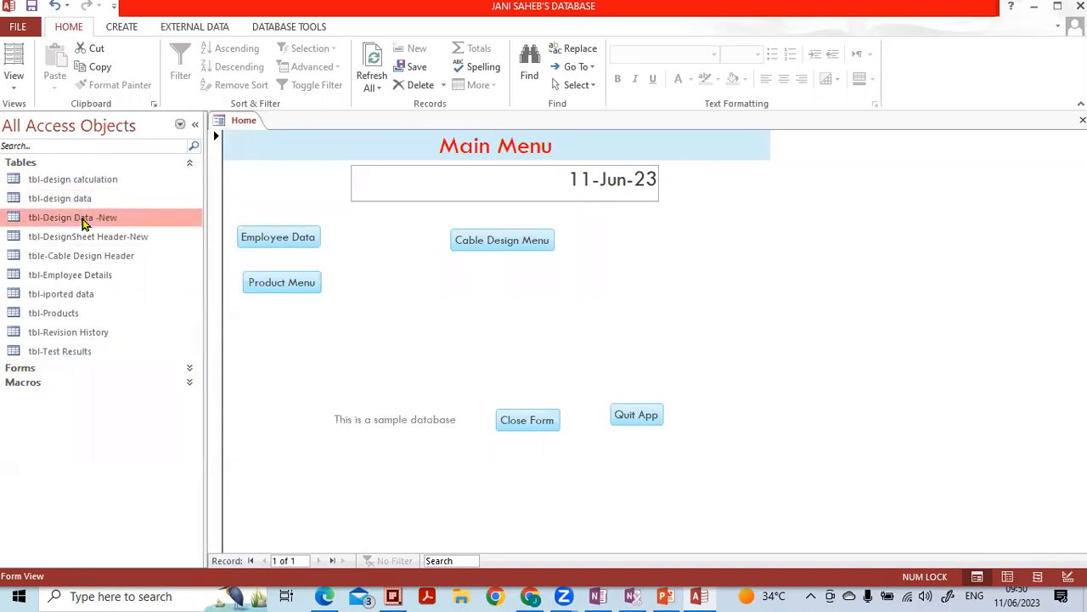
double_click(83, 222)
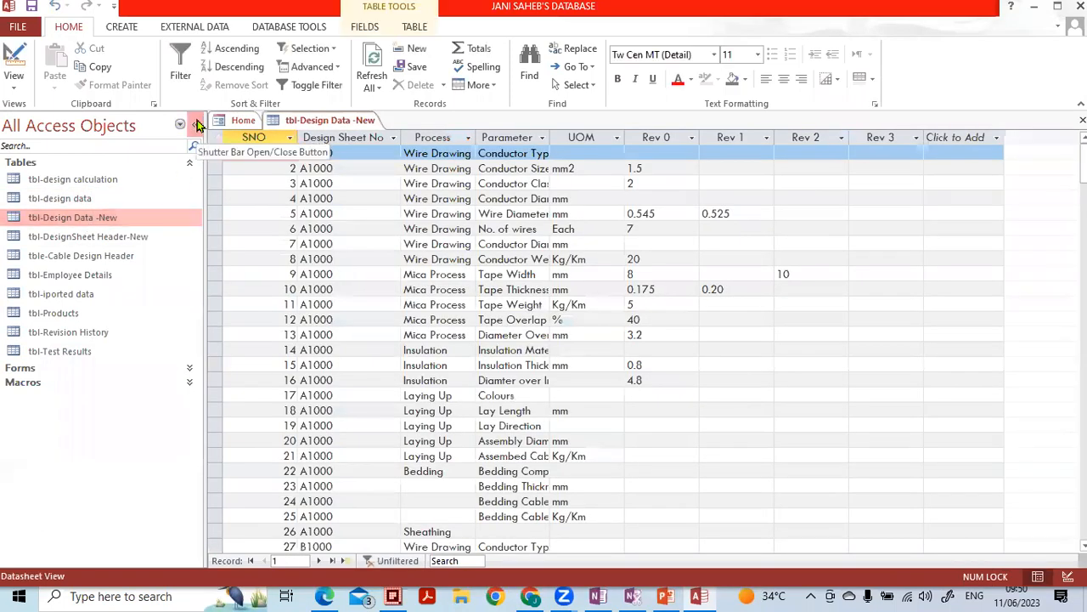
click(194, 124)
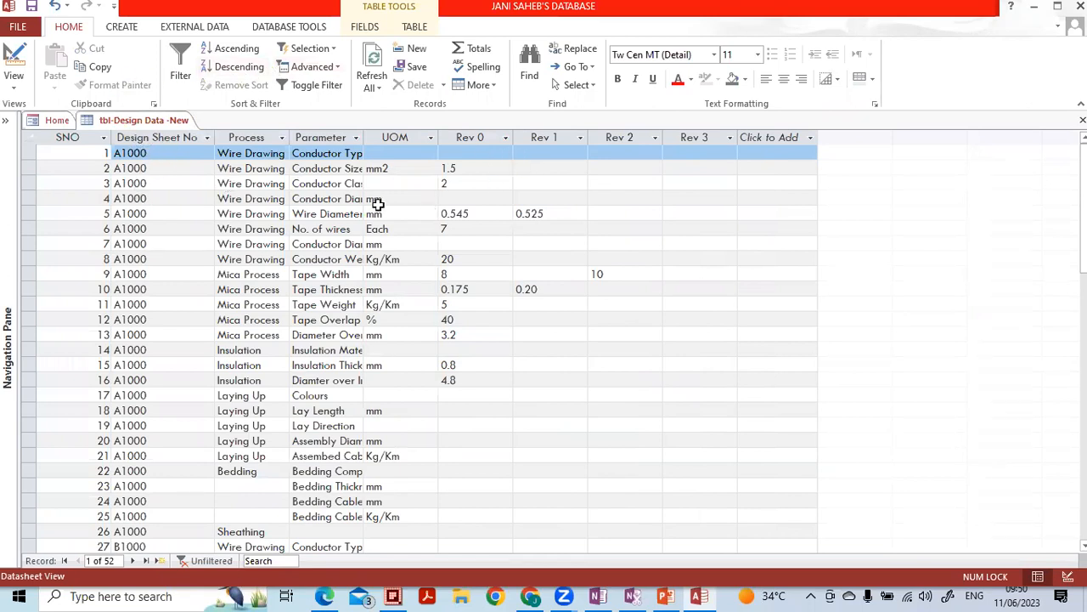
- Review the Design Sheet No, Process, Parameter and UOM columns, then switch to Design View
click(156, 138)
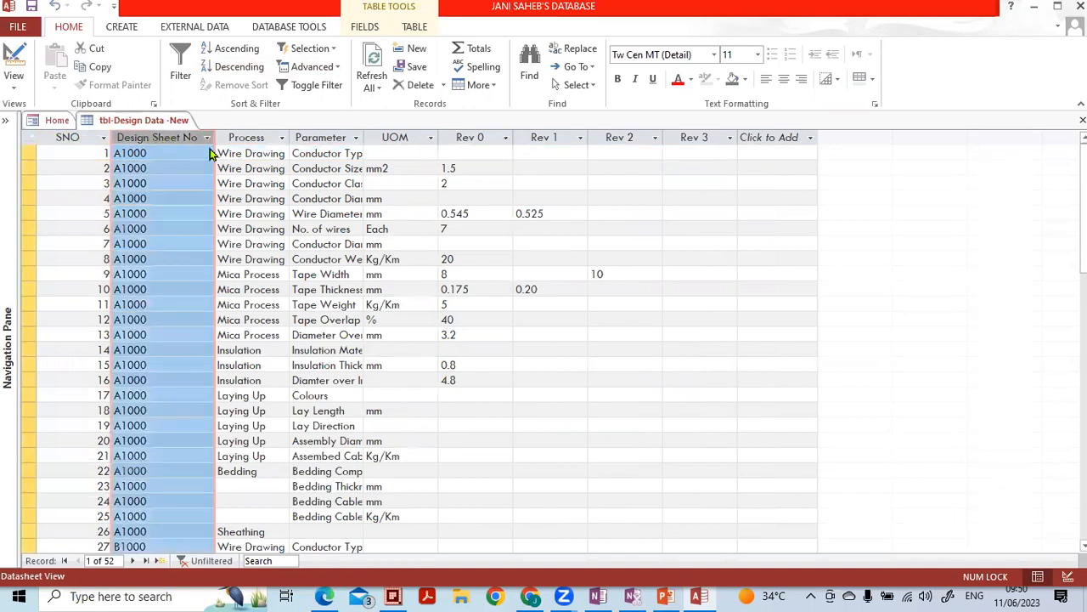
click(255, 140)
click(323, 138)
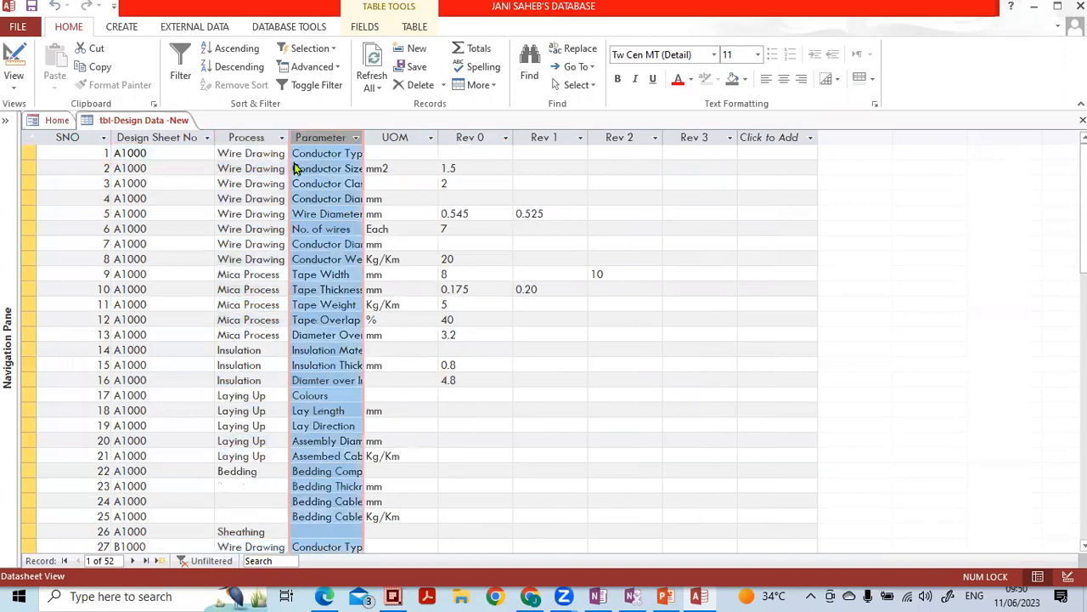
click(397, 139)
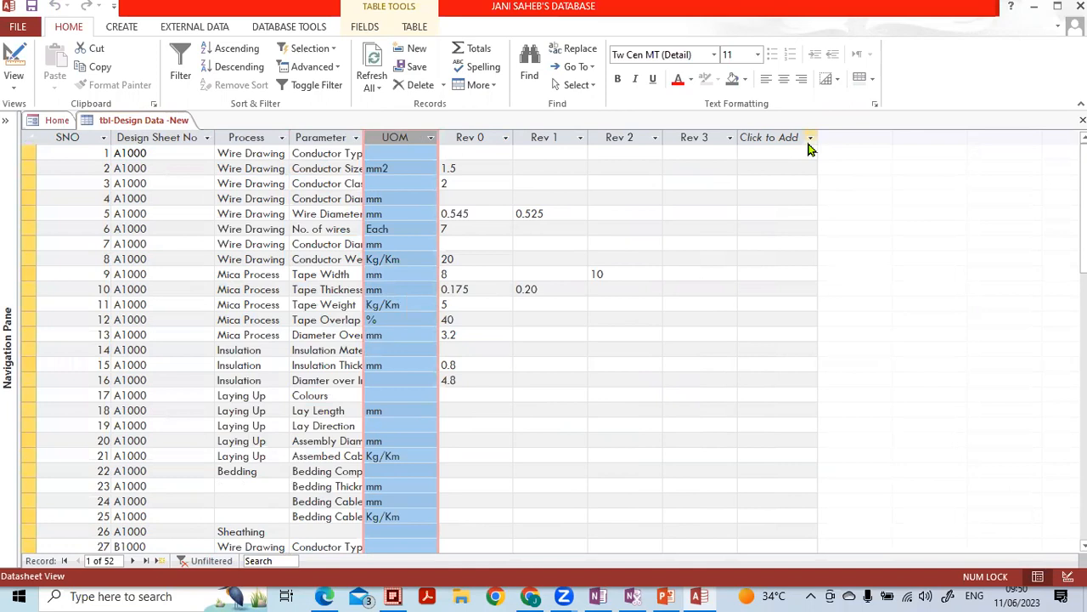
click(810, 139)
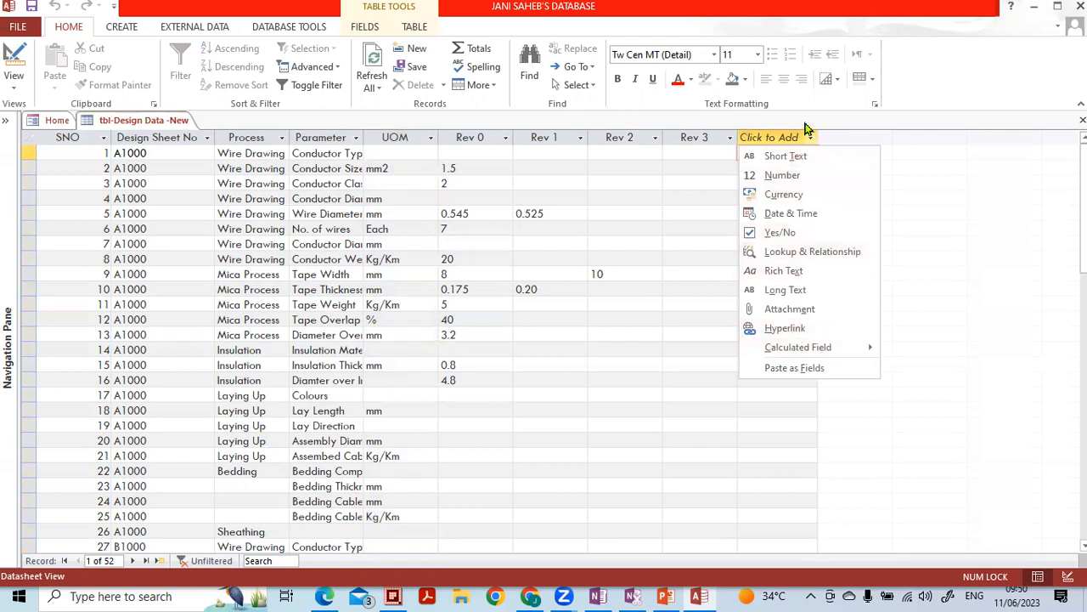
click(971, 327)
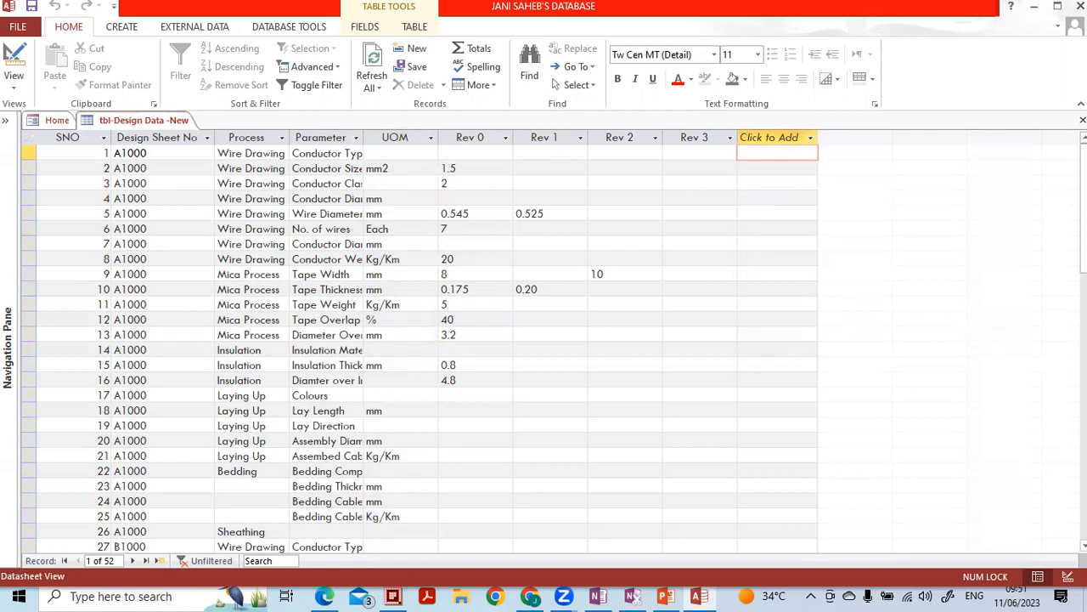
click(1068, 577)
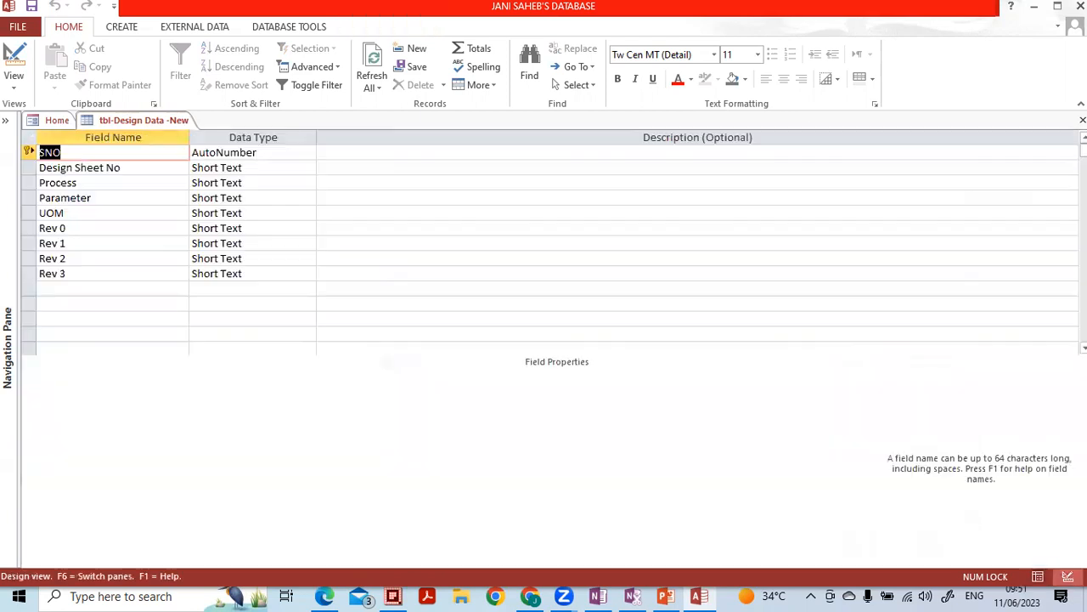
- Add a Long Text field named Remarks below Rev 3
click(124, 287)
key(Caps_Lock)
text(R)
key(Caps_Lock)
text(emarks)
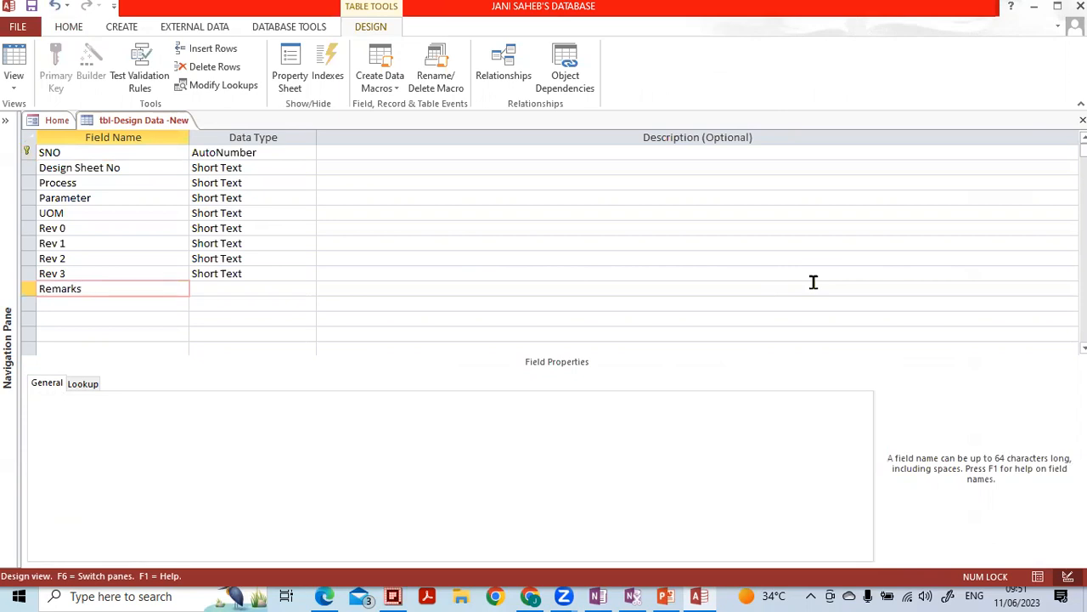
key(Tab)
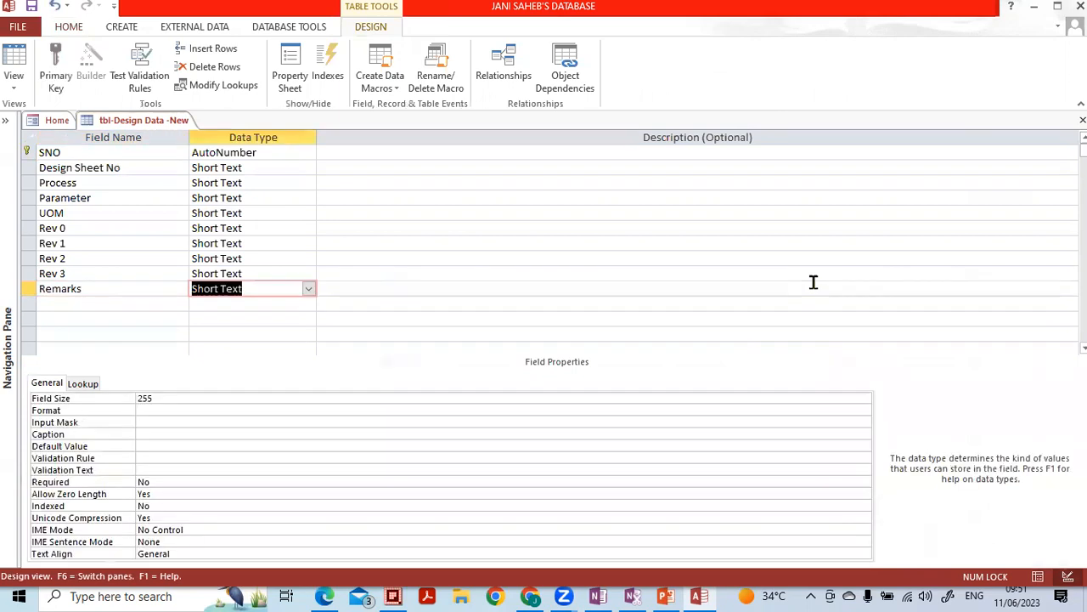
click(308, 289)
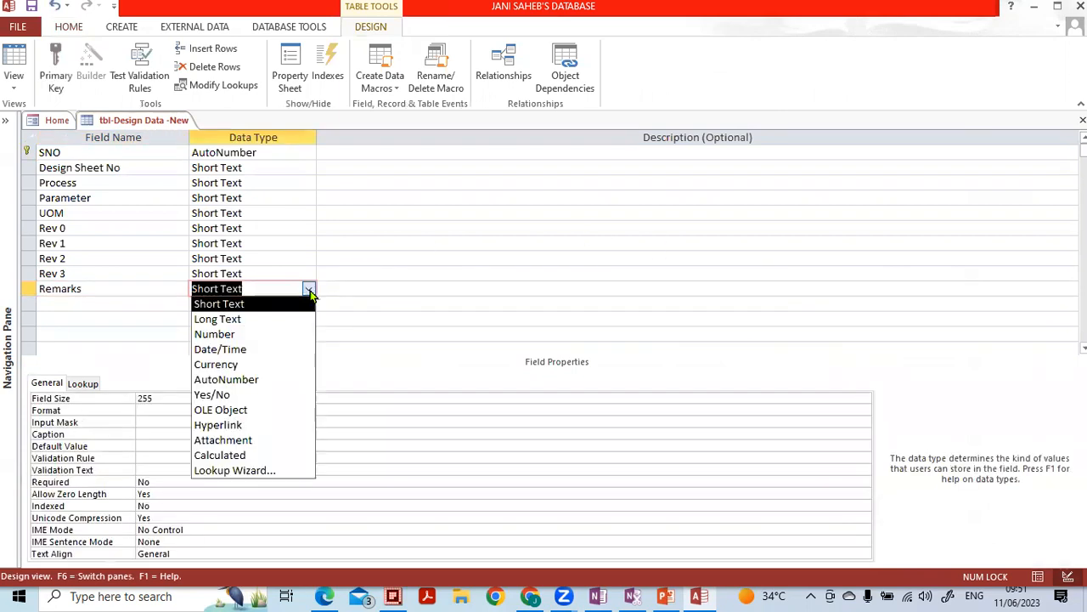
click(291, 320)
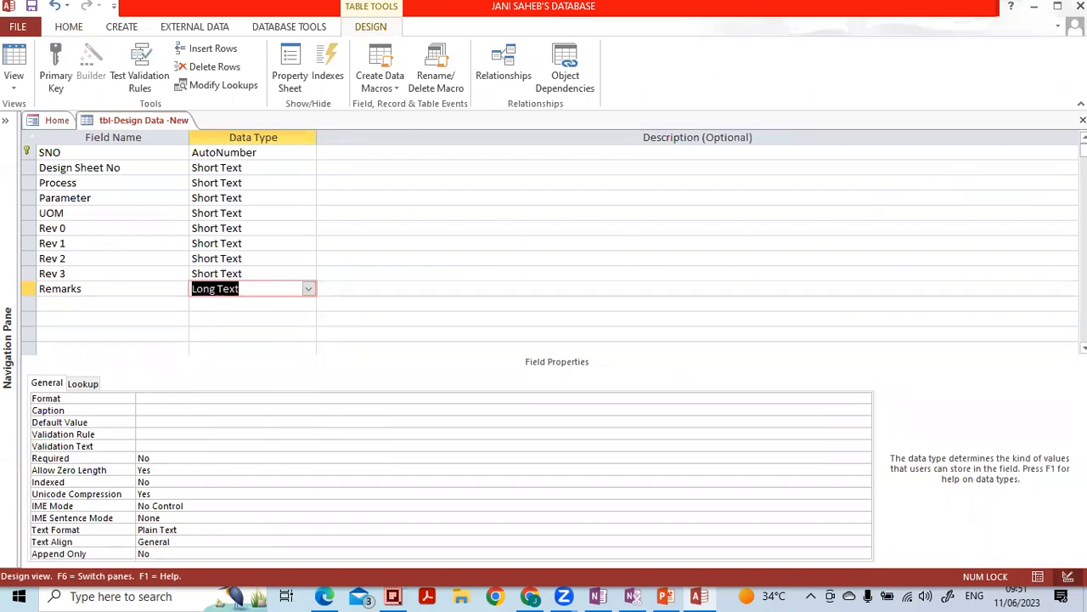
- Close the table design, saving the changes, and expand the Navigation Pane
click(1082, 120)
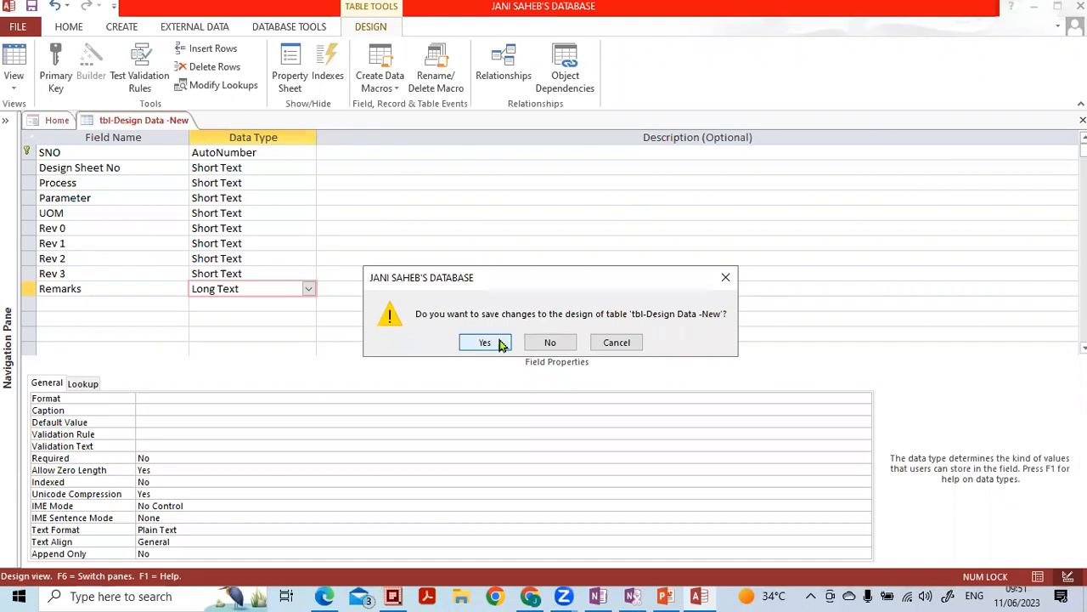
click(485, 343)
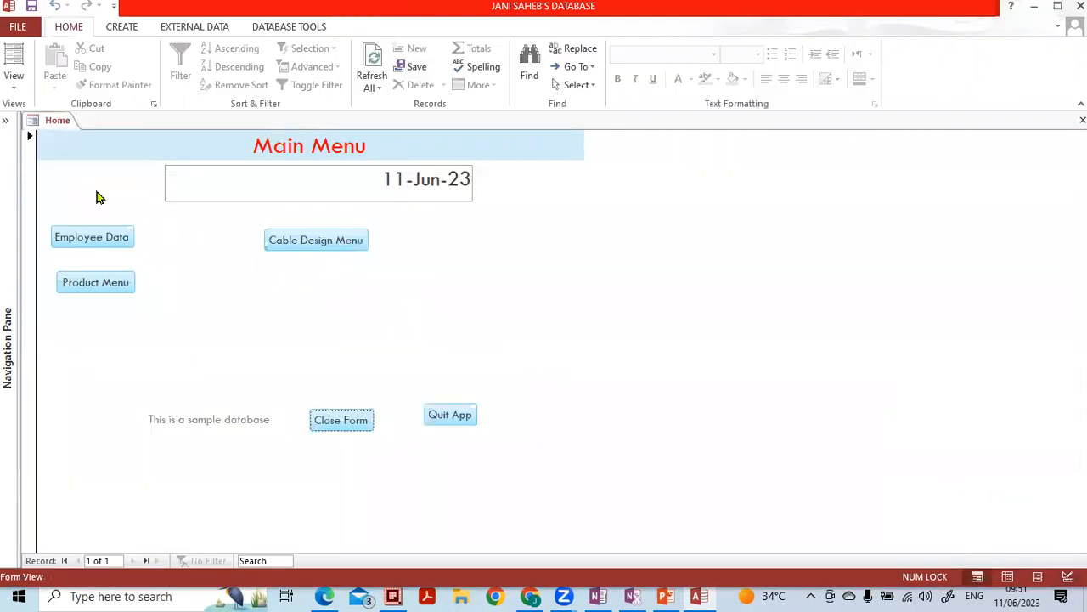
click(7, 122)
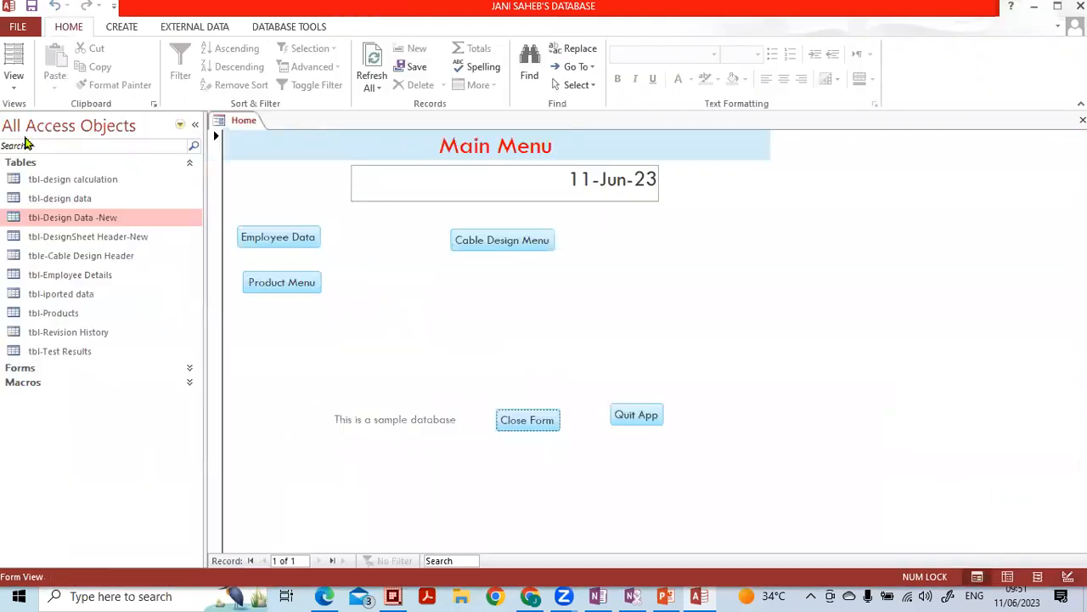
- Reopen tbl-Design Data -New in Datasheet View with the Navigation Pane hidden and Fields tools showing
double_click(56, 220)
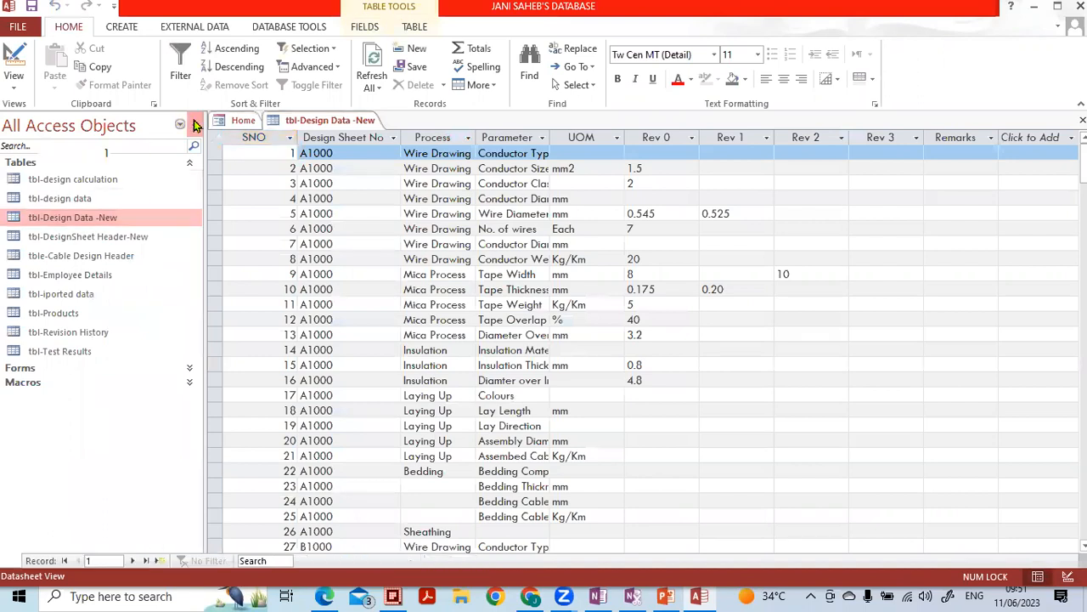
click(195, 124)
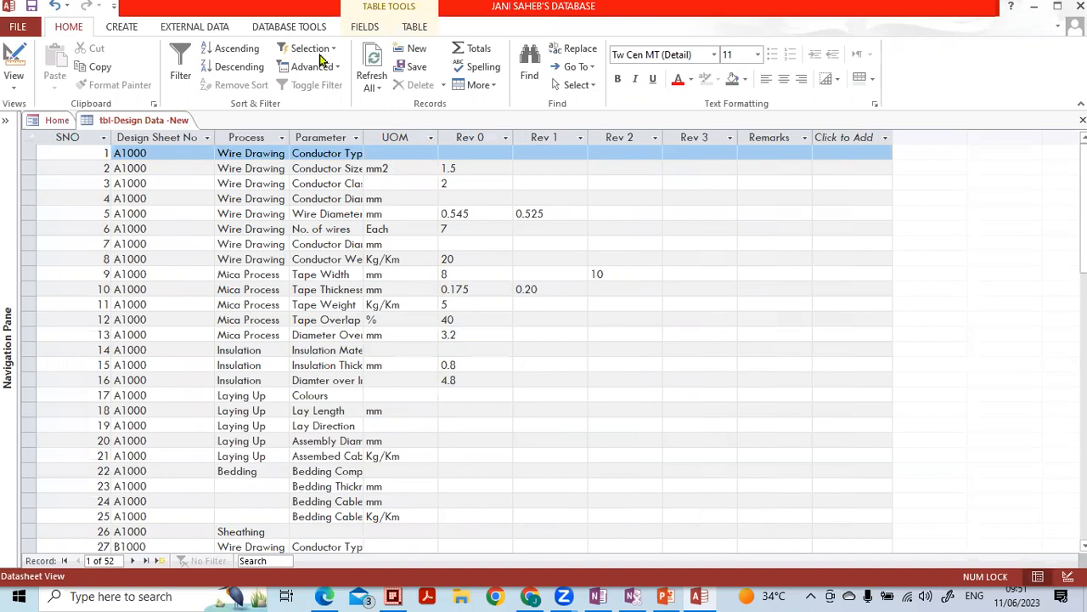
click(363, 28)
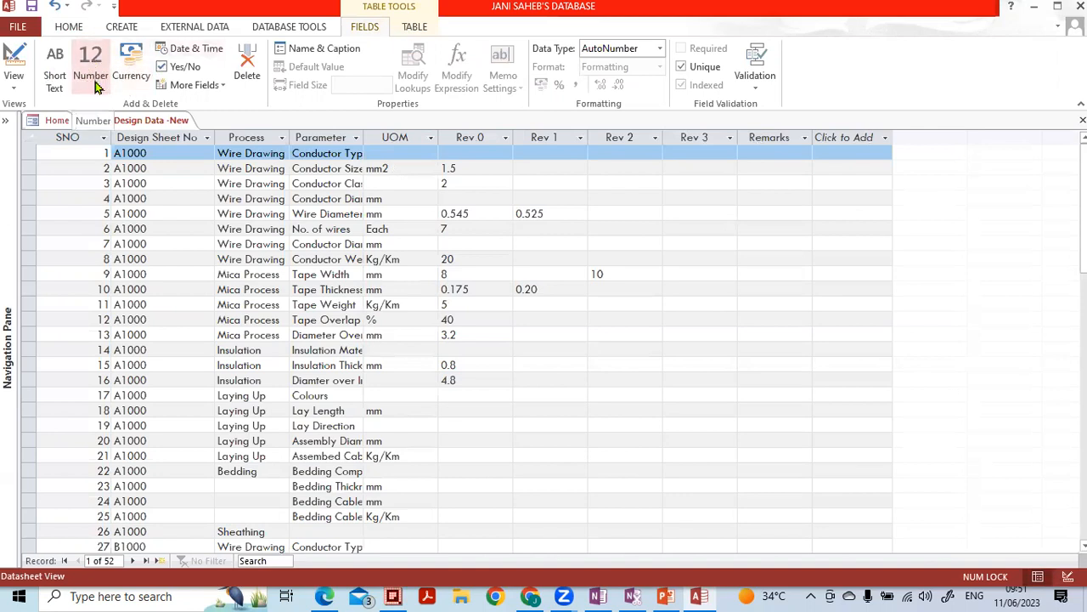
- Insert a Standard-format Number field, Field1, after SNO and bring up its Name & Caption settings
click(224, 86)
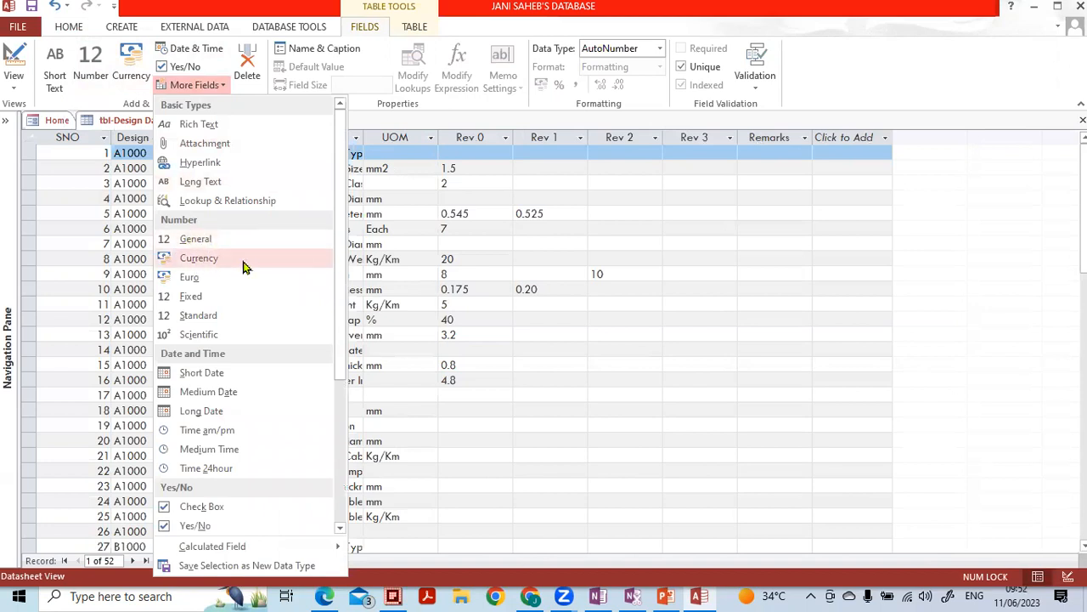
click(191, 318)
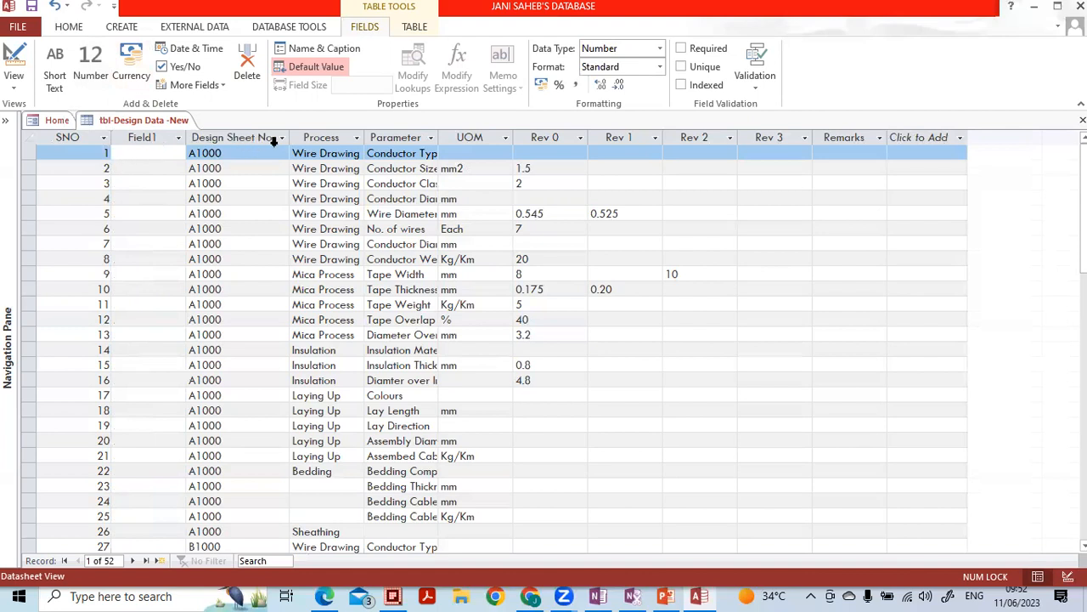
click(318, 50)
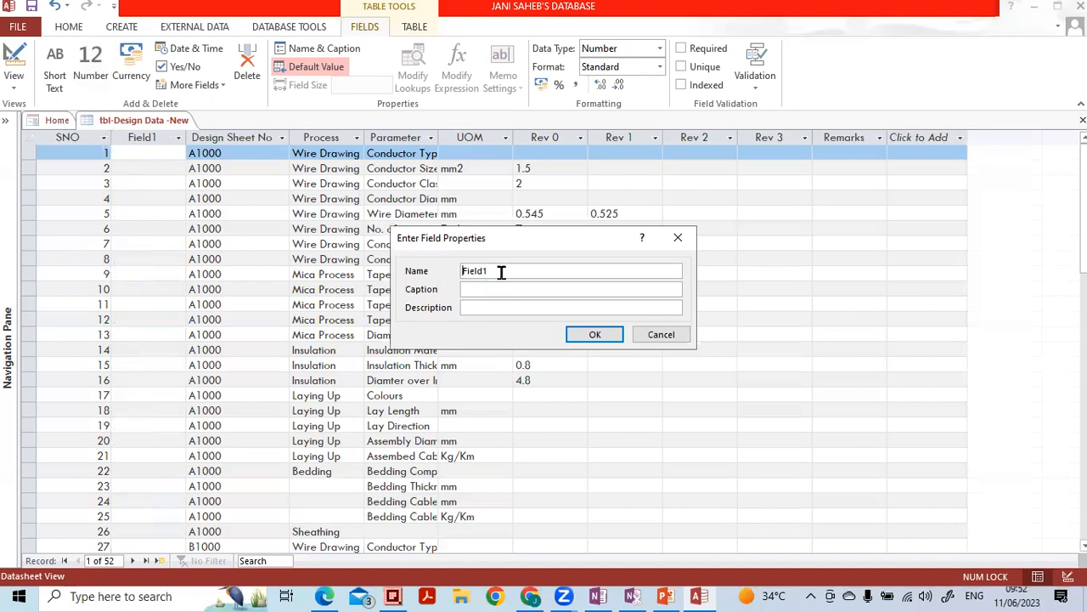
- Rename Field1 to Cable Type
drag(501, 272, 436, 272)
text(c)
key(Caps_Lock)
key(BackSpace)
text(C)
key(Caps_Lock)
text(able Ty)
text(t)
- Give it the caption 'Type Of Cable' and description 'Please enter the name of cable', then confirm
key(Caps_Lock)
key(BackSpace)
text(Type Of C)
key(Caps_Lock)
text(abpl)
key(Caps_Lock)
text(P)
key(Caps_Lock)
text(lease enter the na)
click(600, 340)
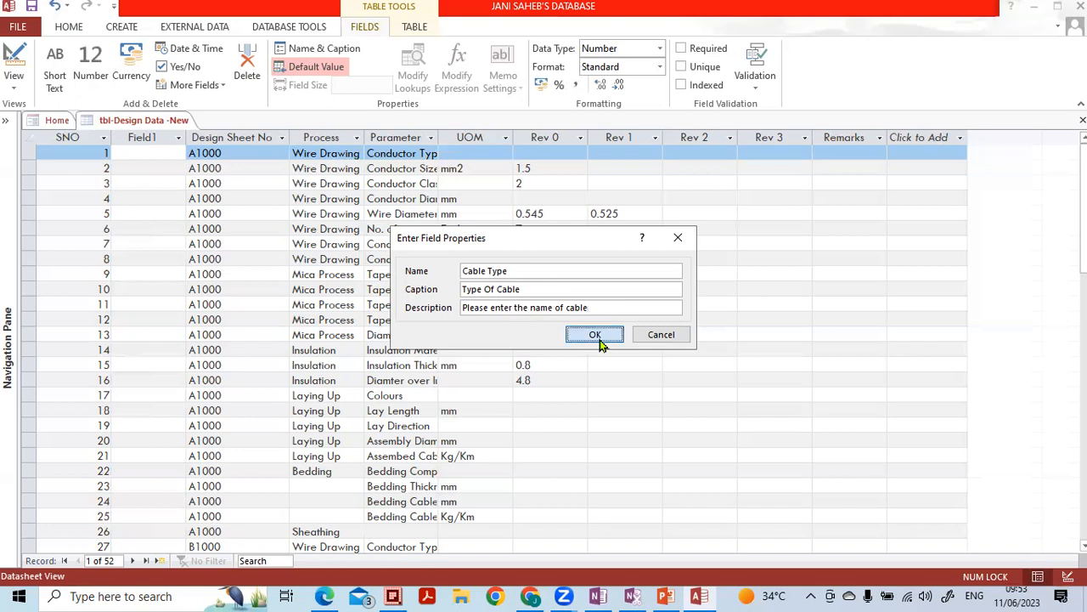
- Widen the Type Of Cable column to fit, then close the table saving its layout
double_click(186, 138)
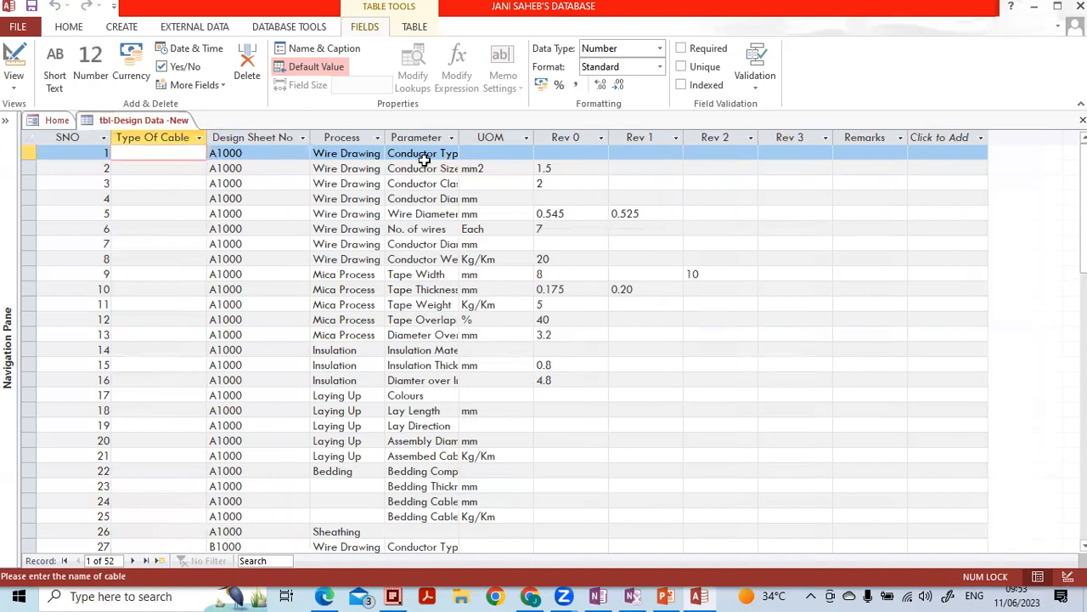
click(1083, 120)
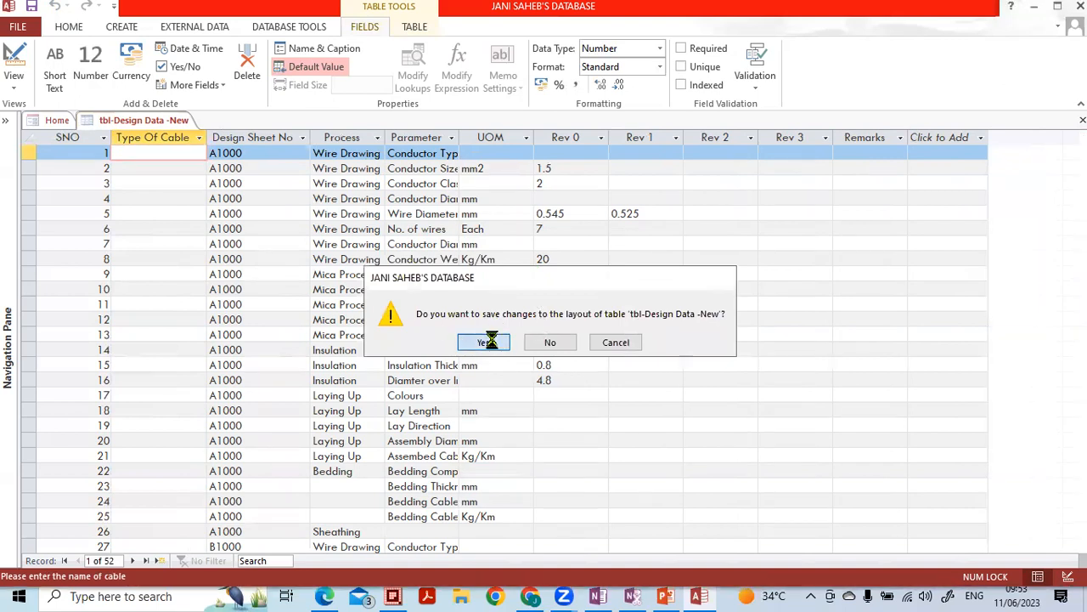
click(491, 343)
- Open tbl-Design Data -New in Design View, inspect Cable Type's data type and description, then close it
click(6, 123)
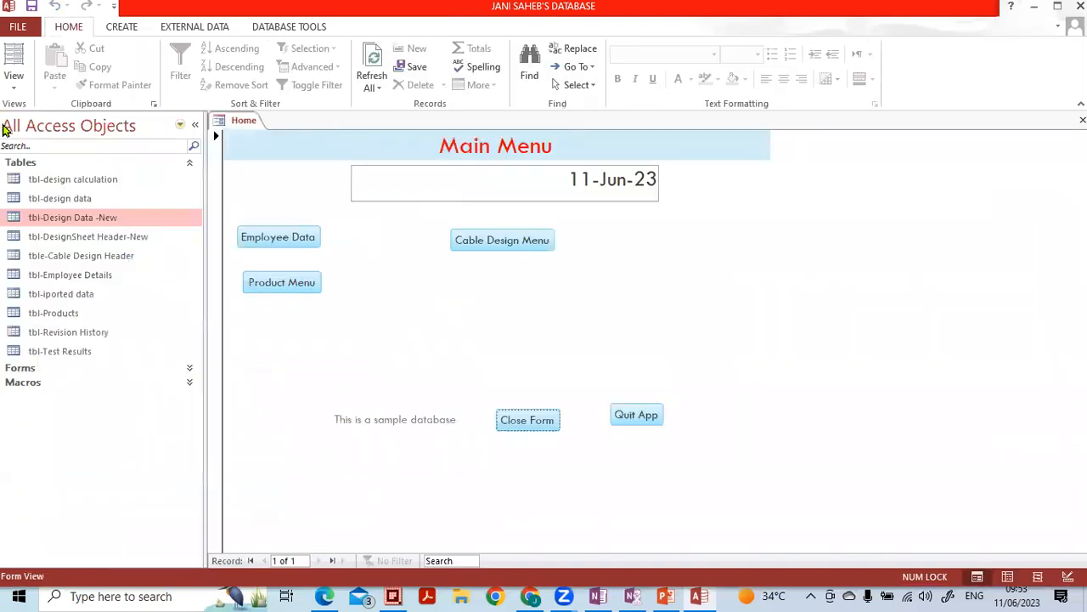
right_click(65, 222)
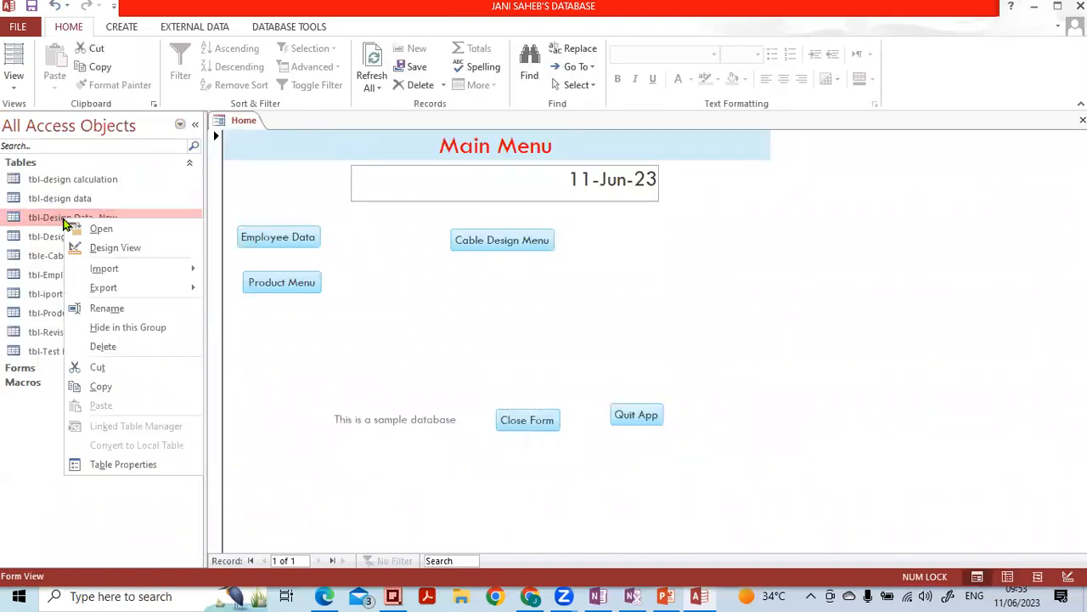
click(92, 248)
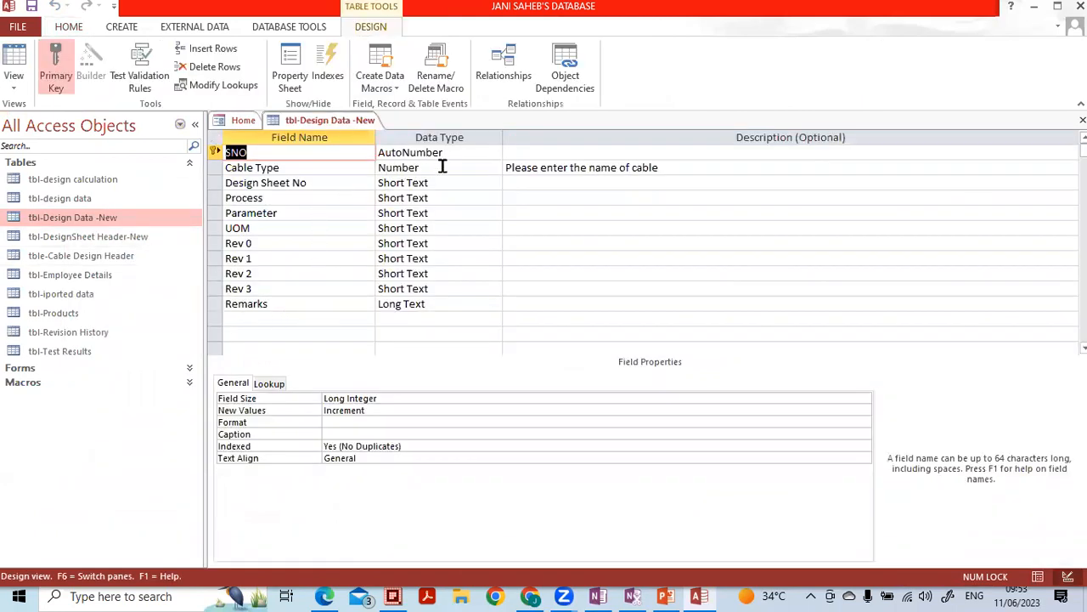
click(411, 169)
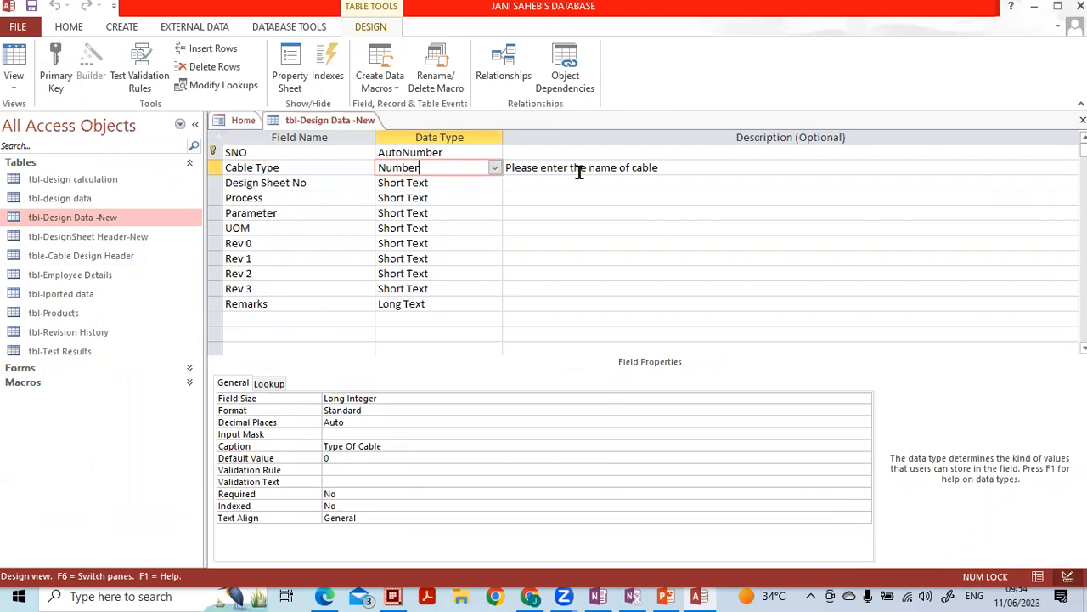
click(612, 167)
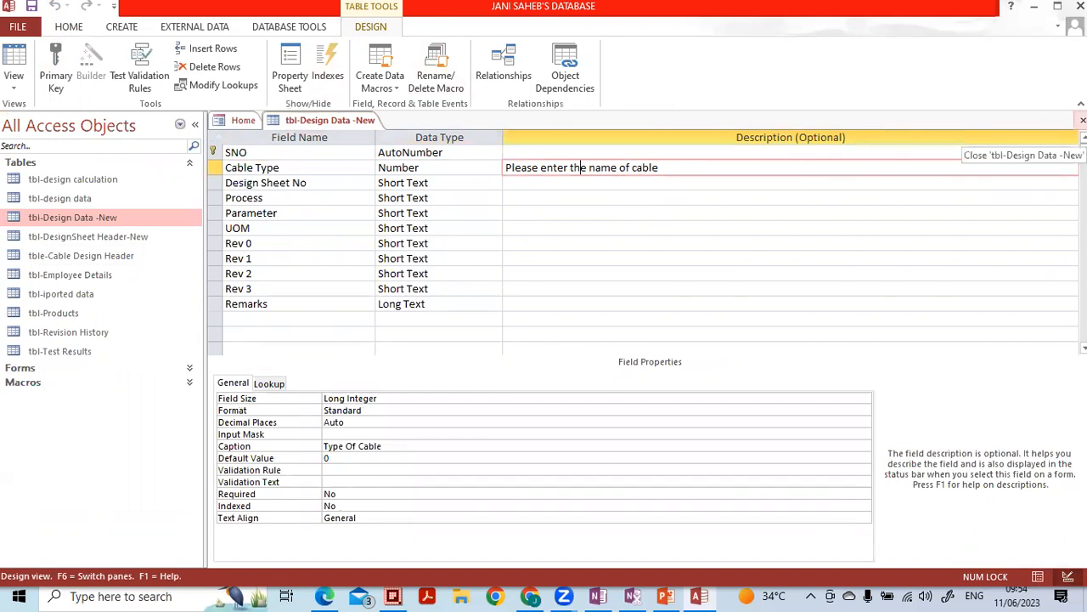
click(1082, 120)
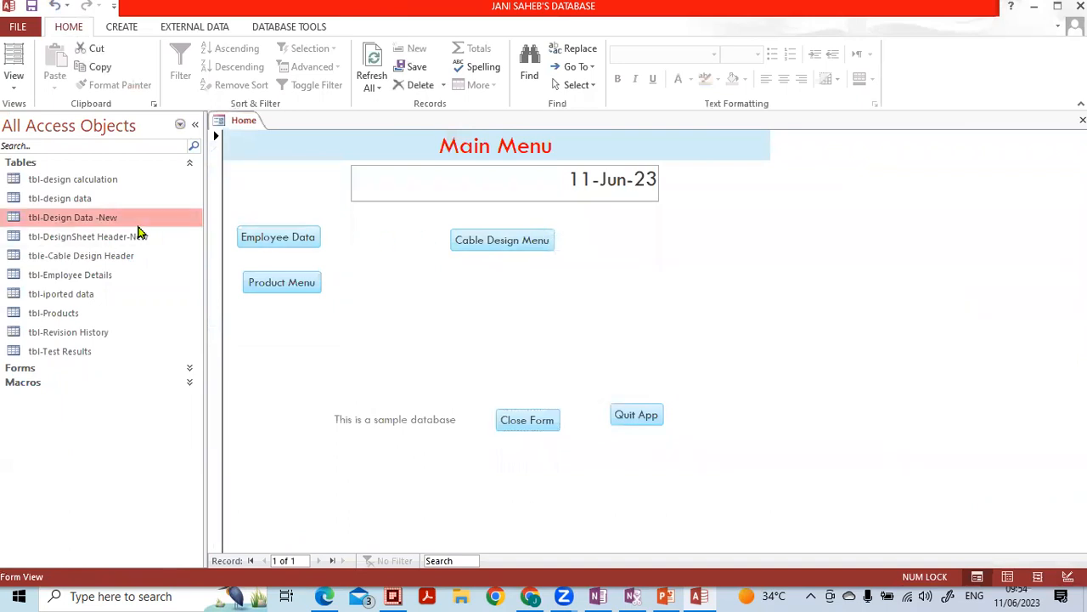
- Reopen tbl-Design Data -New, verify row 10's Rev 2 field stays Short Text, then switch to Design View
double_click(140, 223)
click(192, 124)
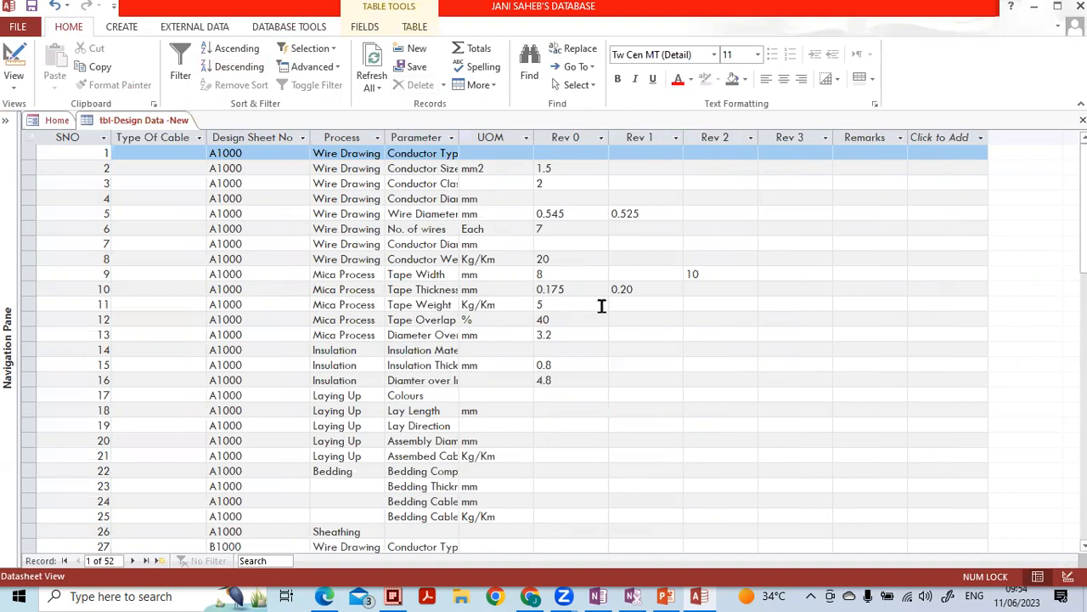
click(718, 290)
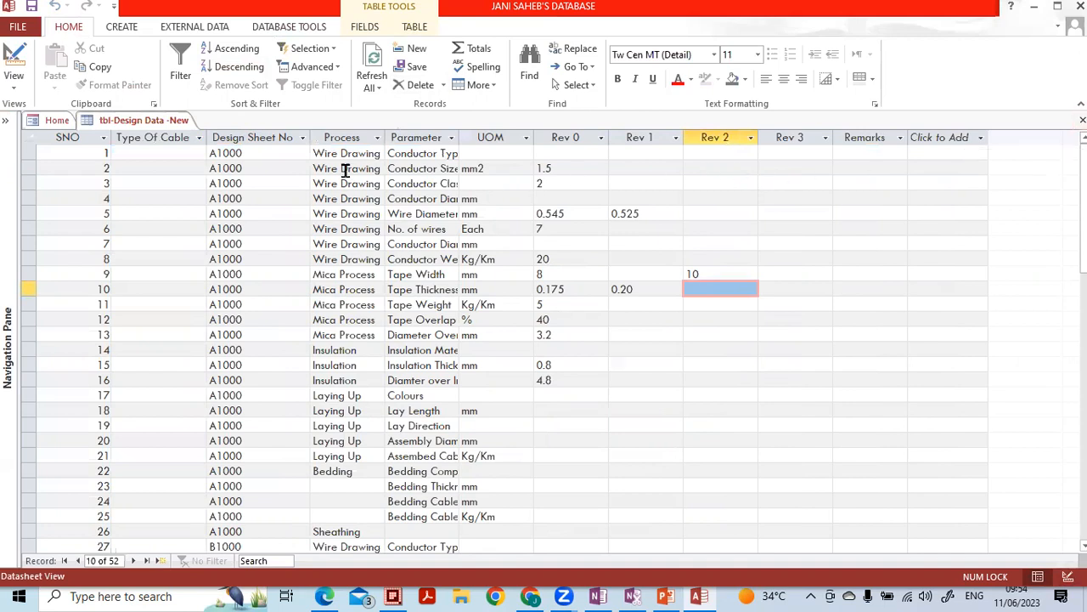
click(361, 27)
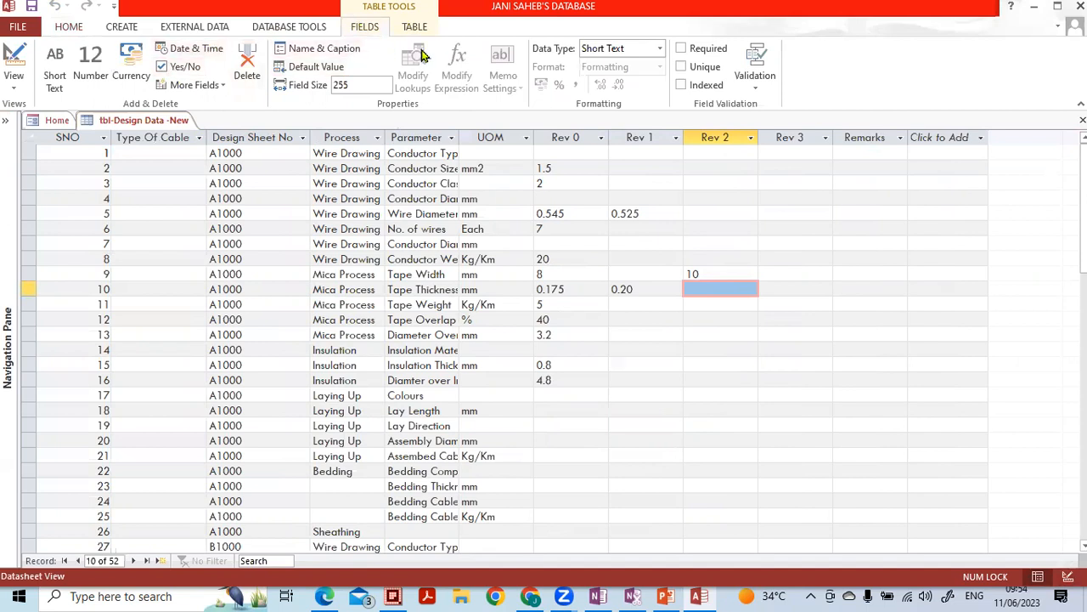
click(661, 54)
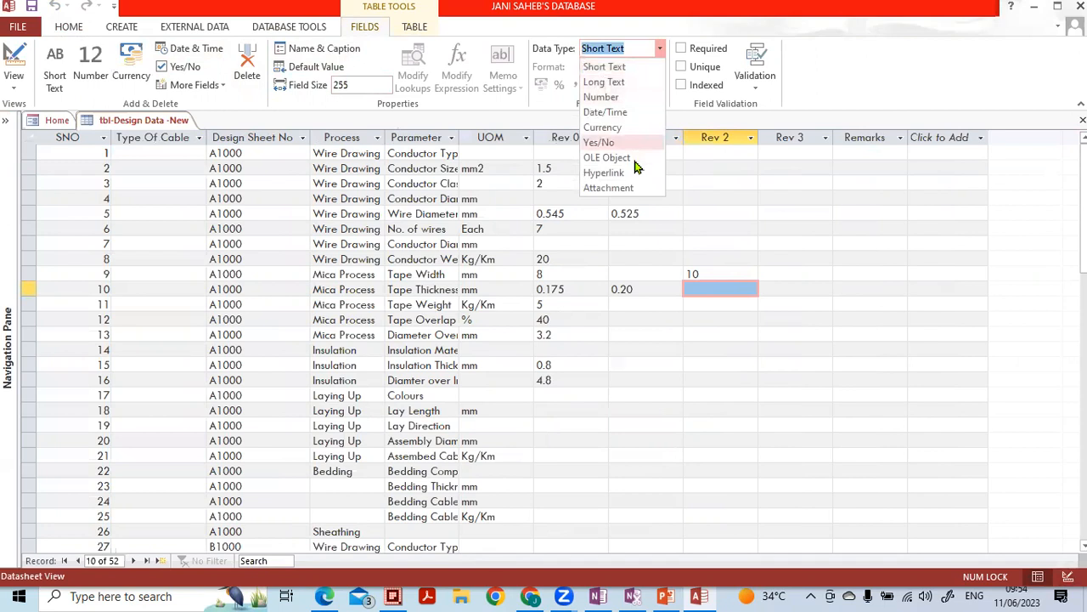
click(661, 49)
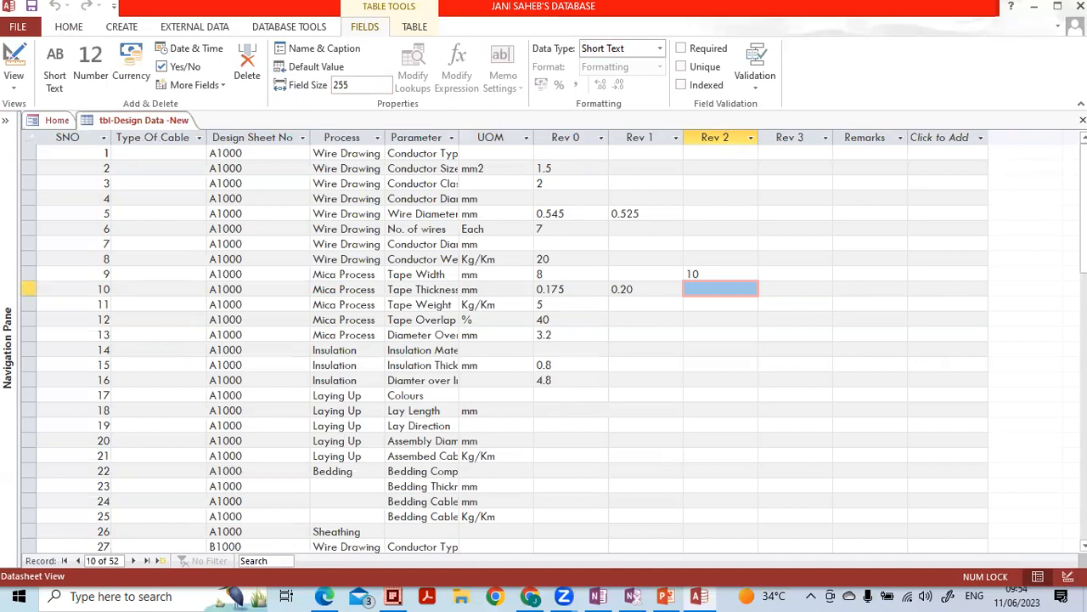
click(1082, 121)
click(1068, 576)
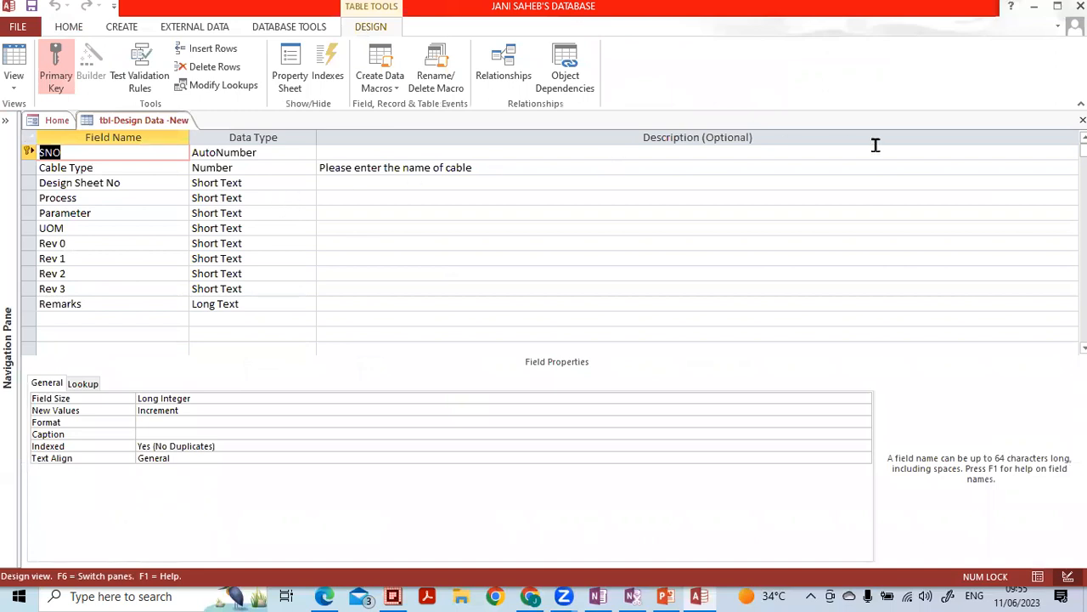
- Close the design, review tbl-DesignSheet Header-New's >L9999 input mask in Design View, then select tbl-Products
click(1082, 120)
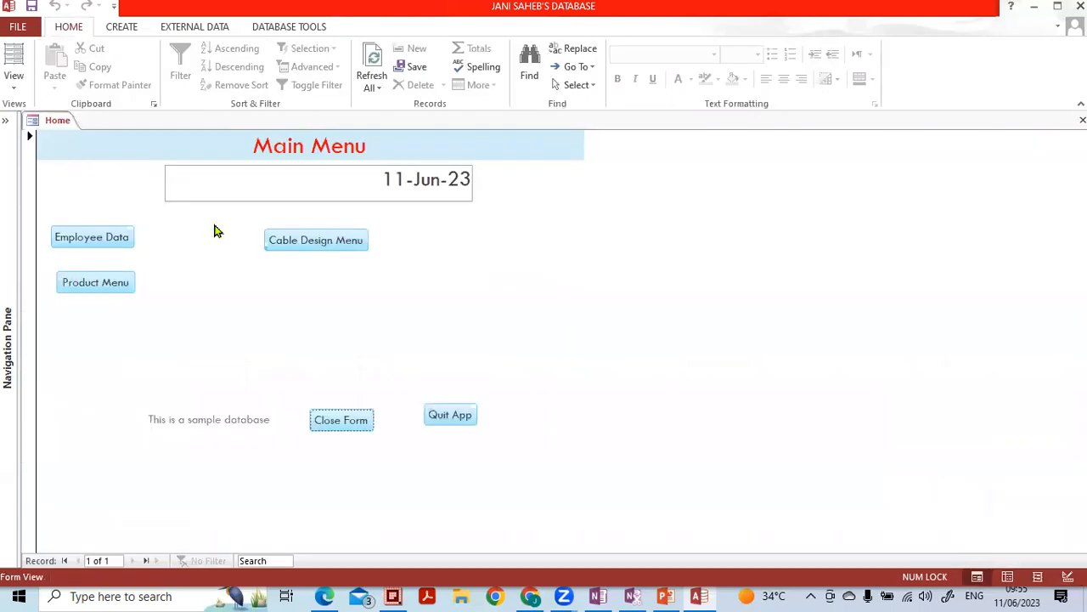
click(6, 119)
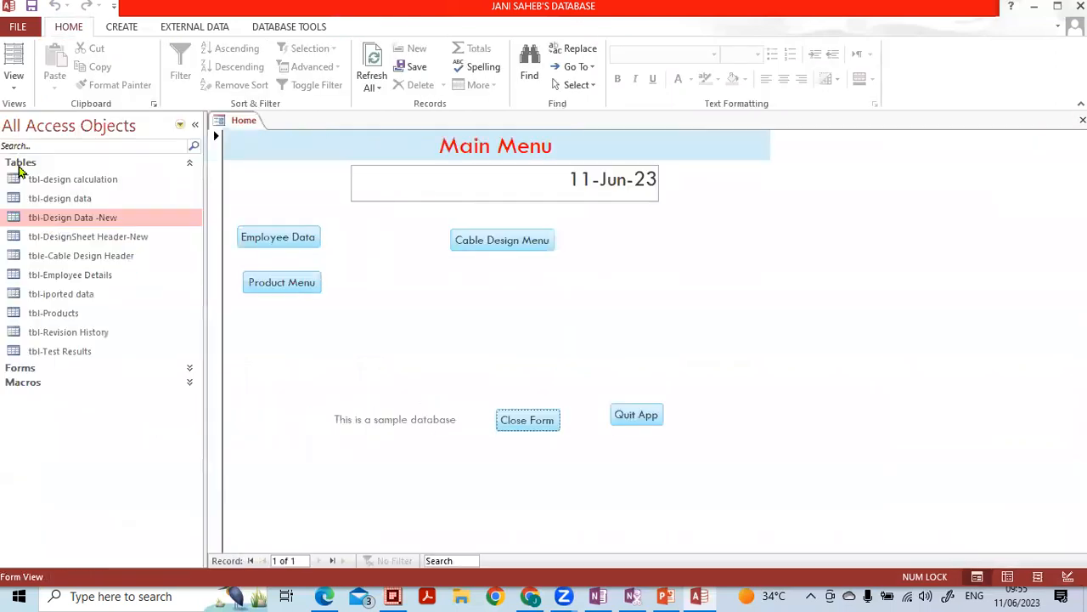
click(59, 242)
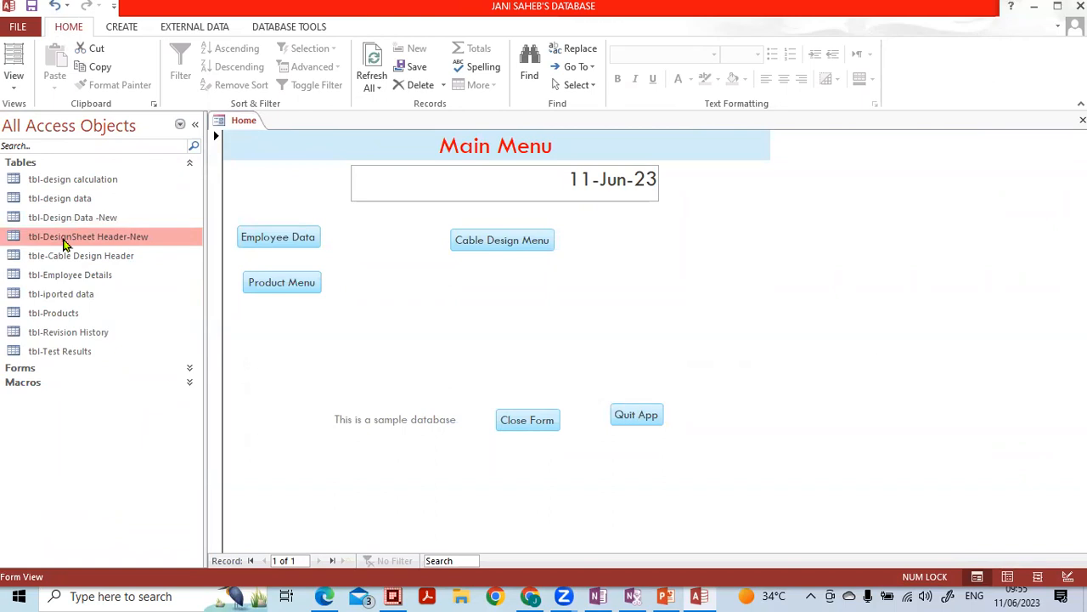
click(68, 260)
click(69, 243)
right_click(69, 245)
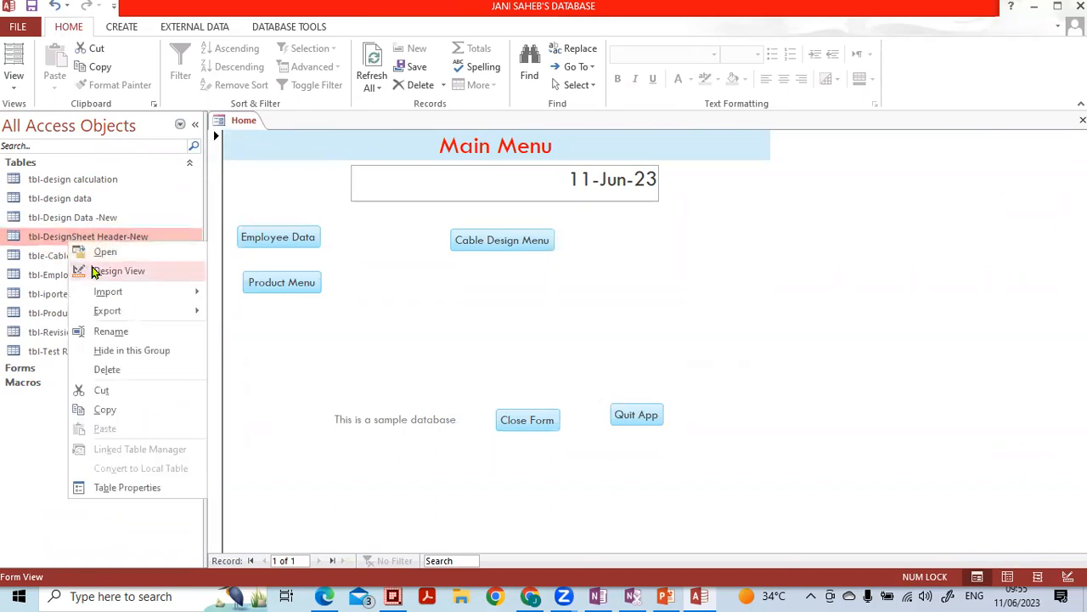
click(96, 272)
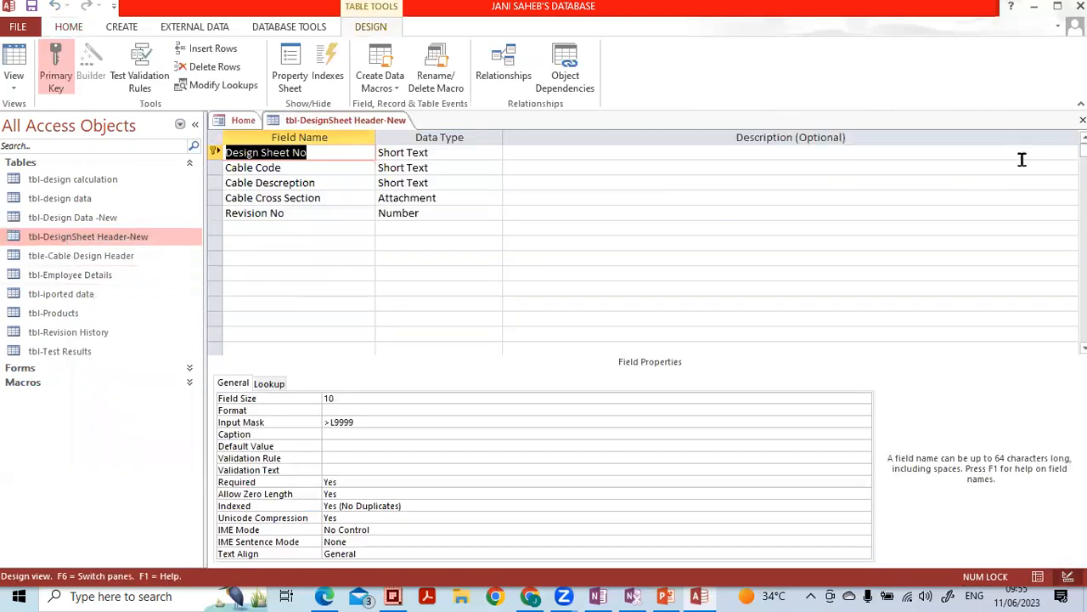
click(1083, 120)
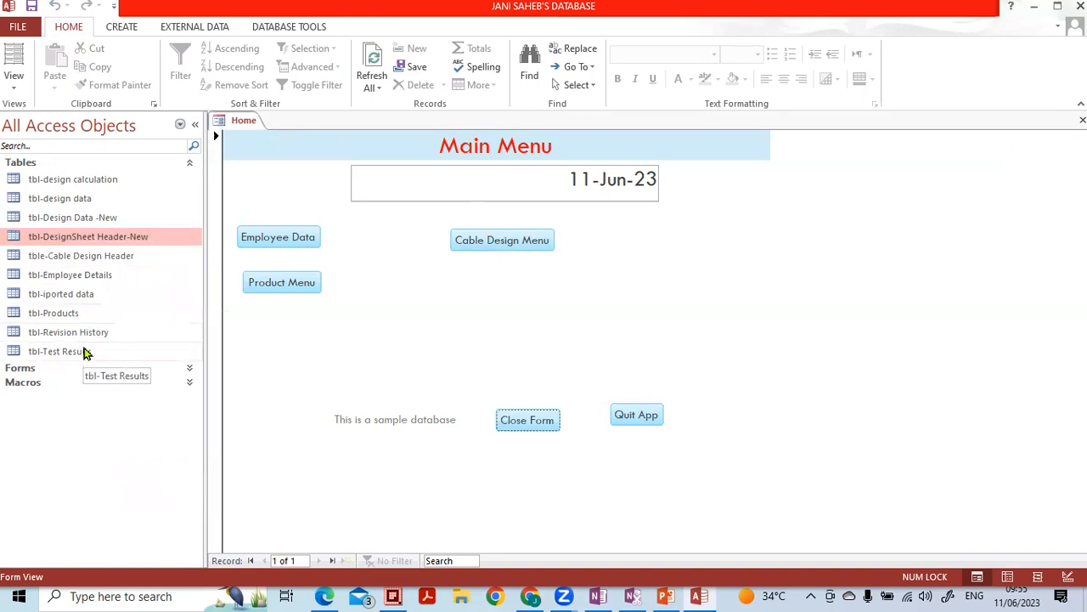
click(72, 316)
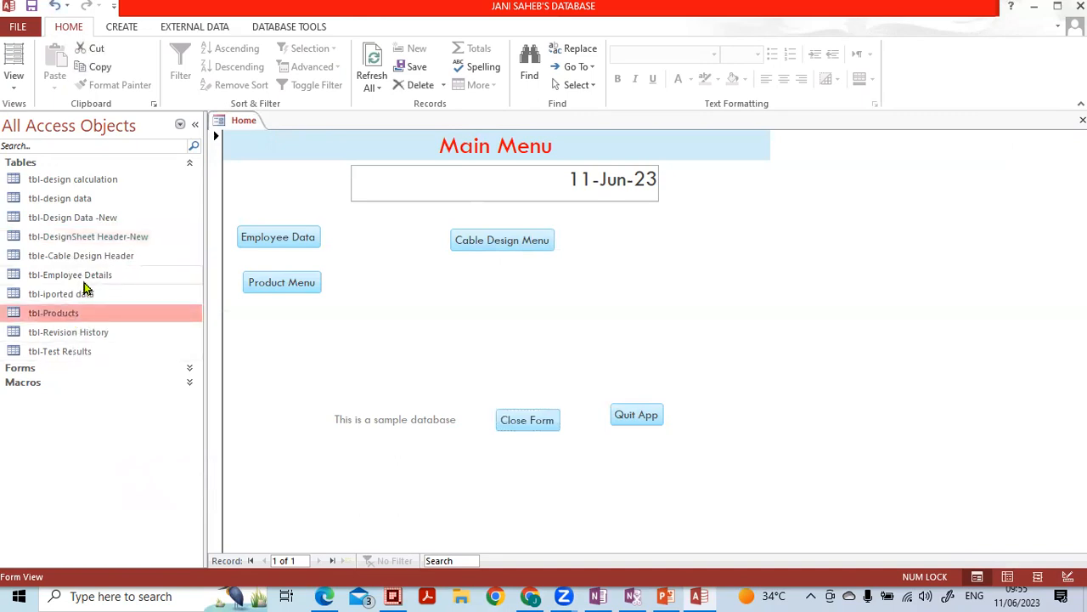
right_click(98, 316)
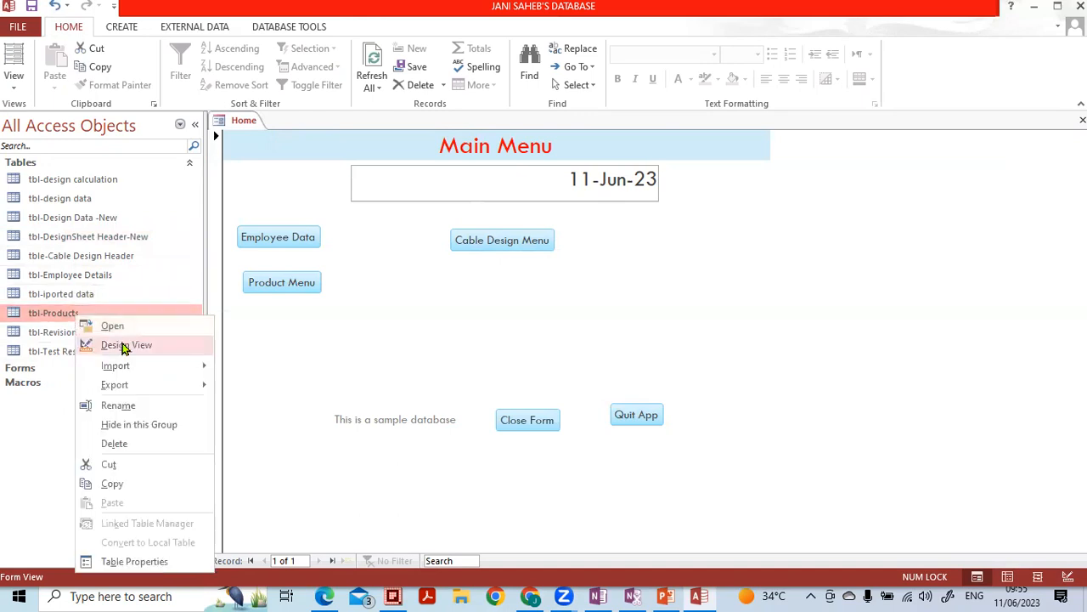
double_click(34, 314)
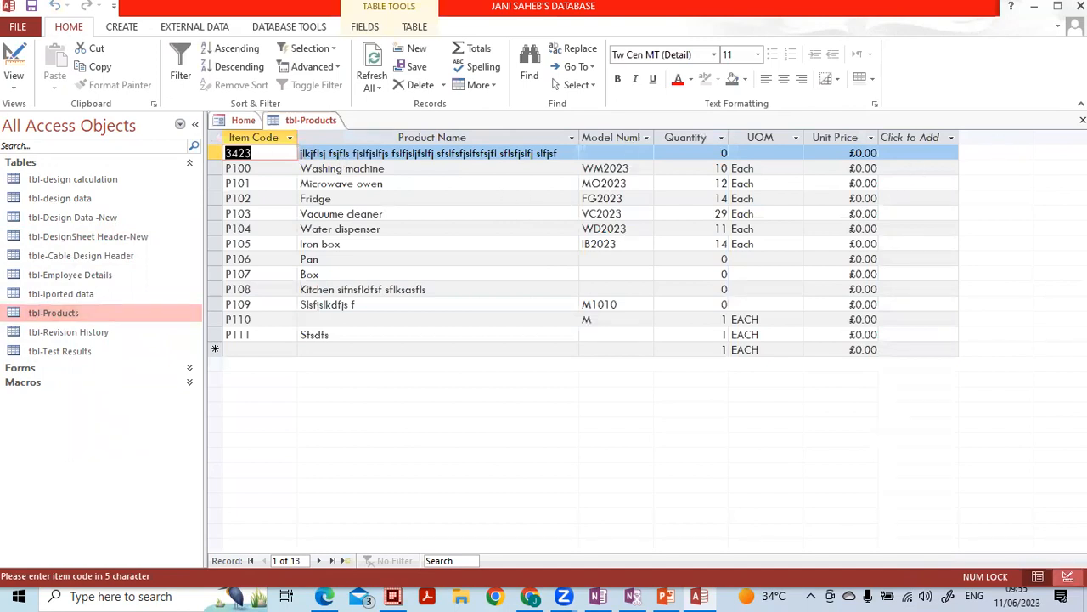
click(1068, 576)
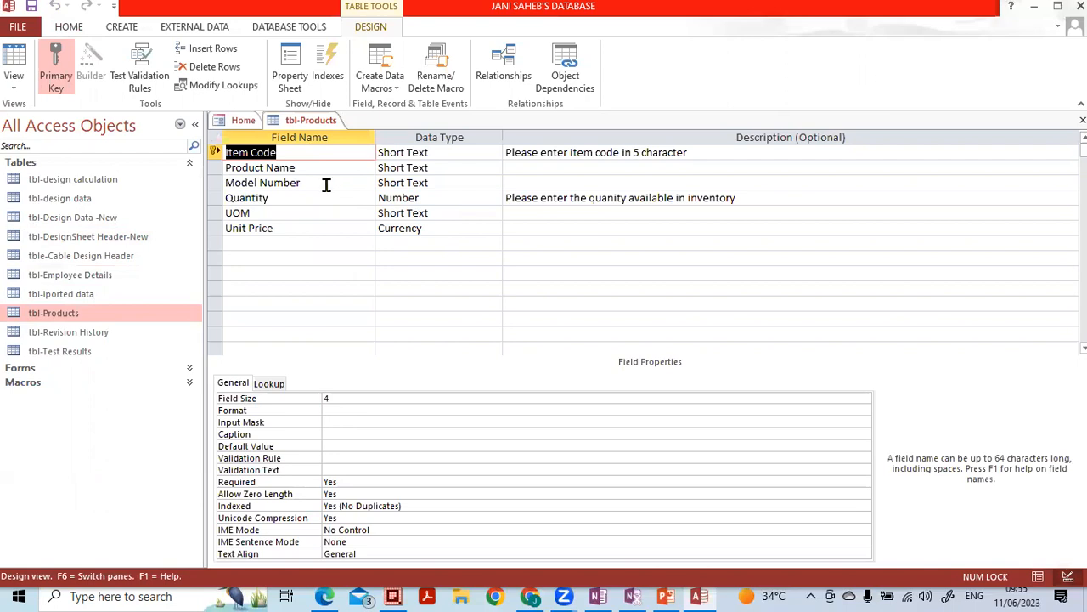
click(1083, 121)
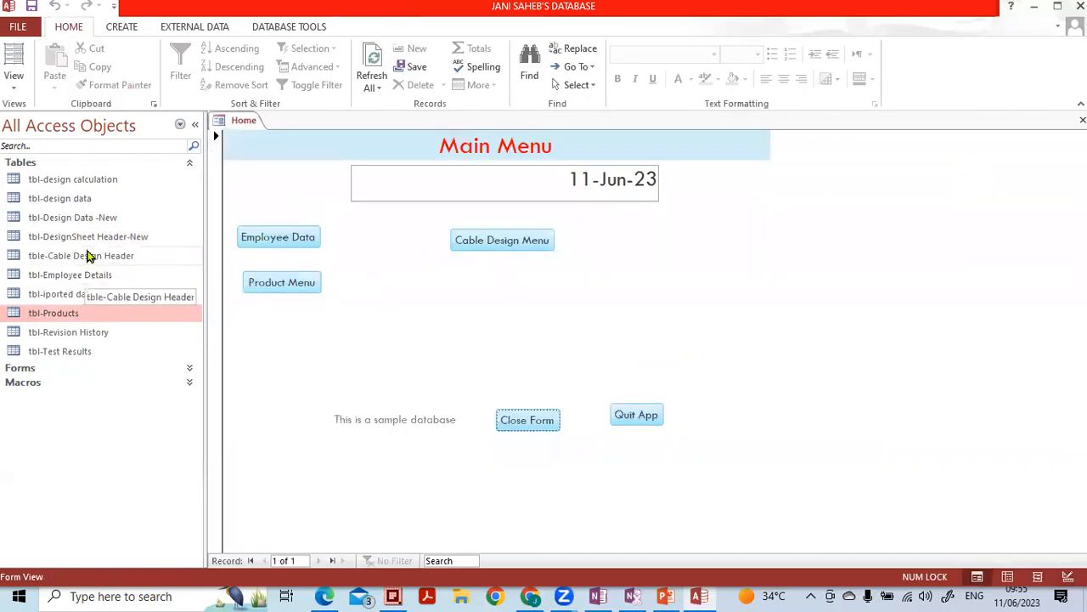
click(91, 238)
- Check the designs of tbl-DesignSheet Header-New and tbl-Design Data -New, closing each
right_click(91, 243)
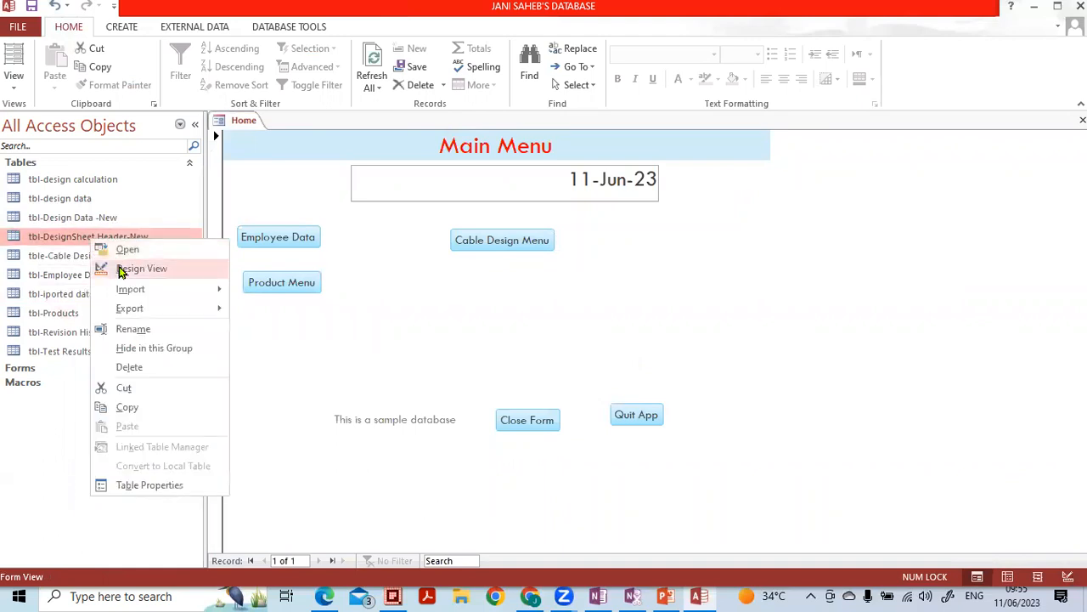
click(122, 269)
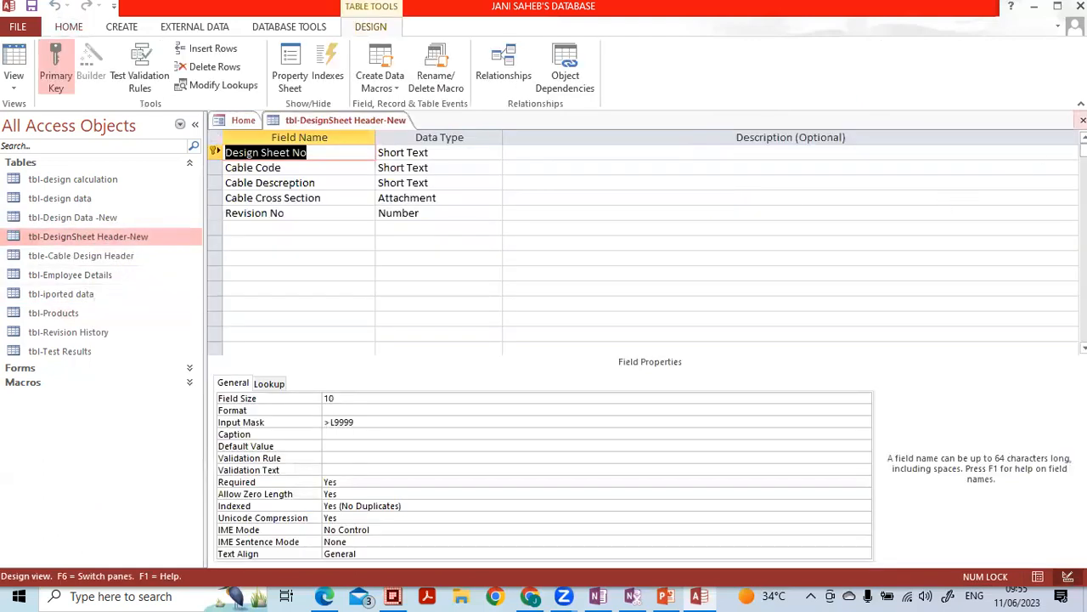
key(ctrl+w)
click(141, 222)
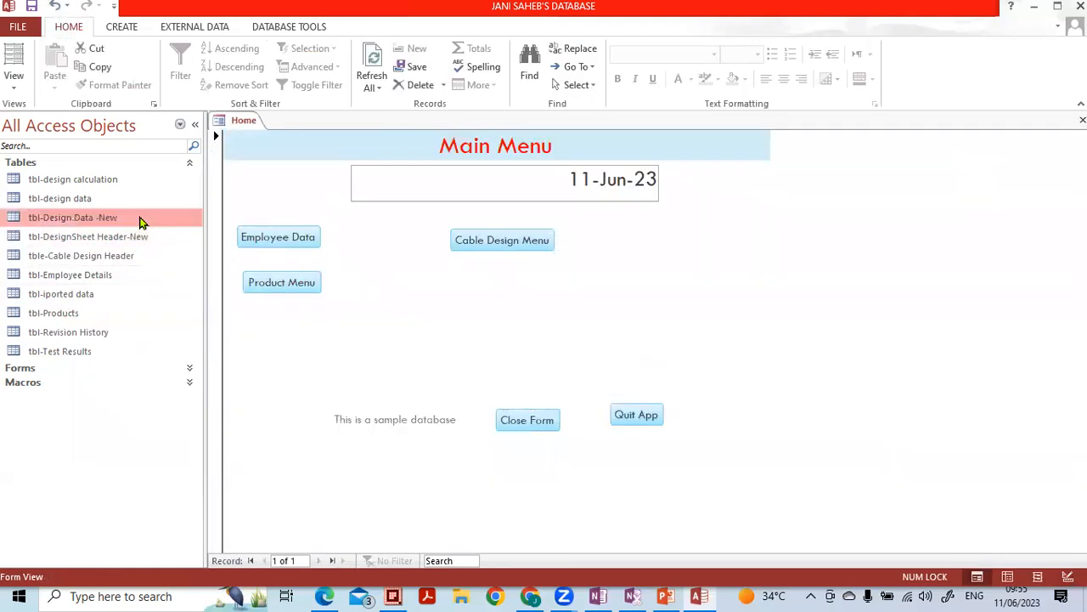
right_click(141, 223)
click(182, 246)
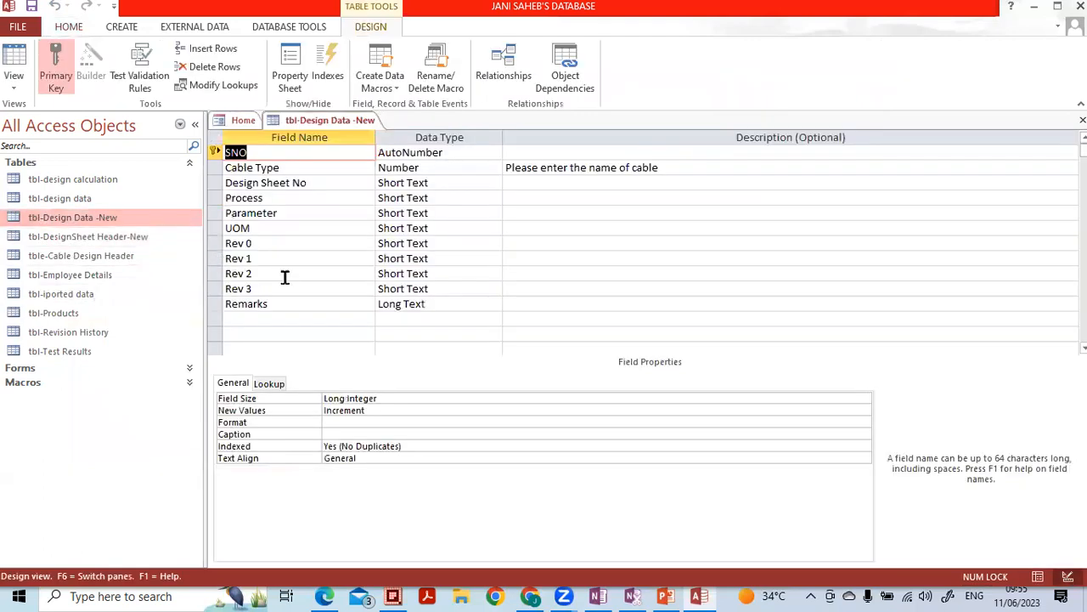
key(ctrl+w)
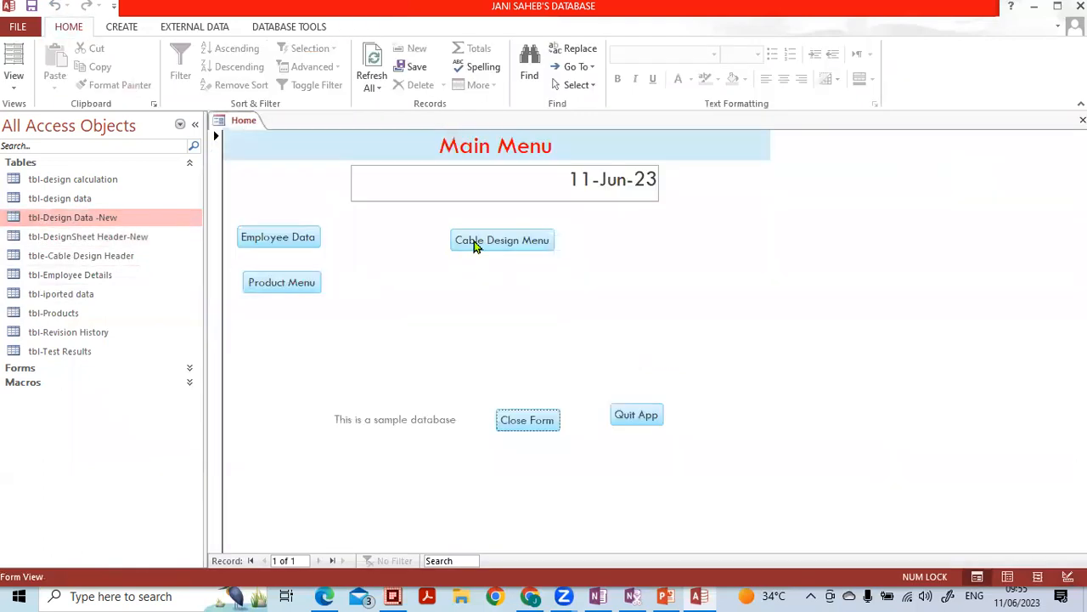
- Open tbl-Employee Details in Design View
click(107, 280)
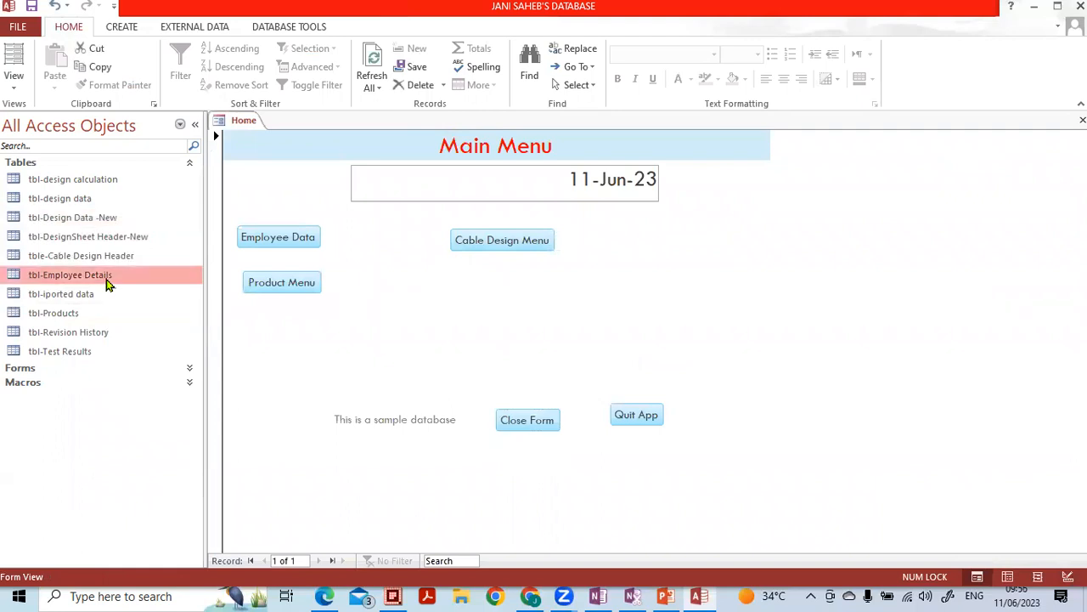
right_click(107, 284)
click(148, 309)
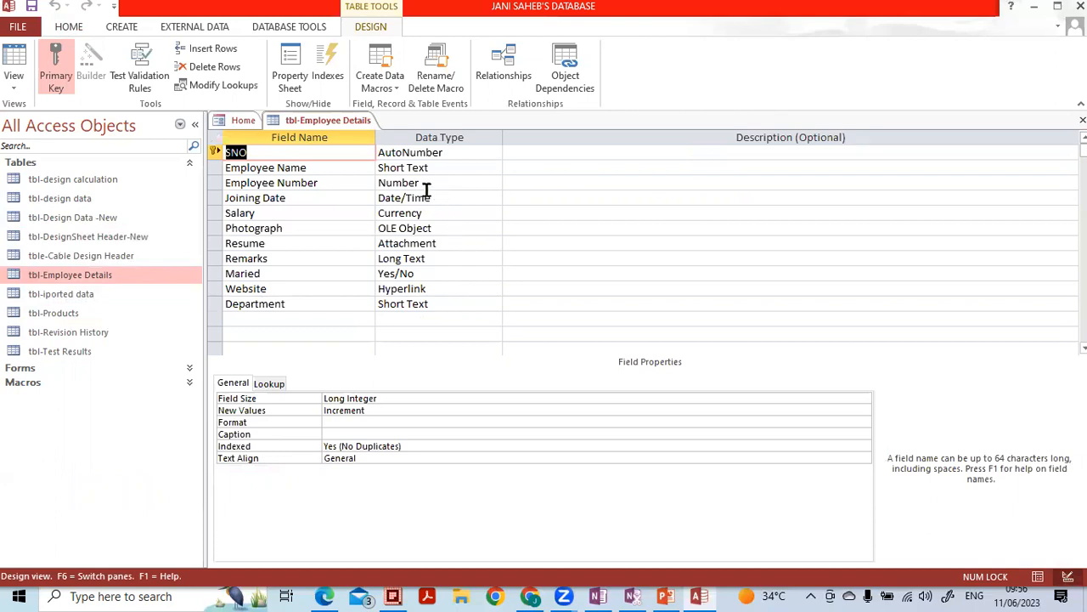
click(463, 152)
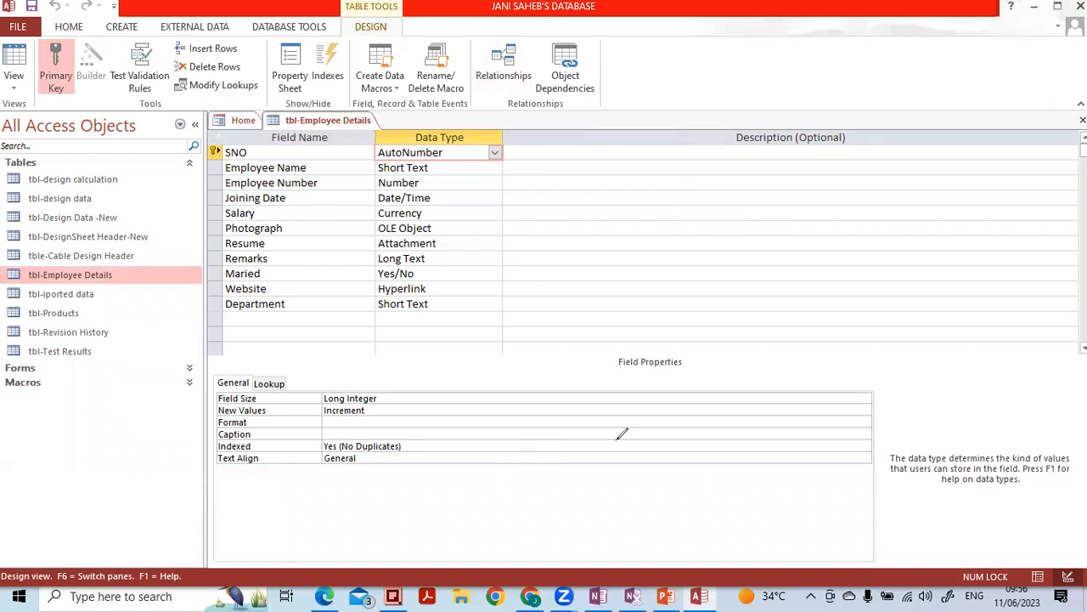
mouse_move(354, 370)
mouse_down()
mouse_move(190, 370)
mouse_move(182, 446)
mouse_move(417, 478)
mouse_move(308, 371)
mouse_move(287, 372)
mouse_up()
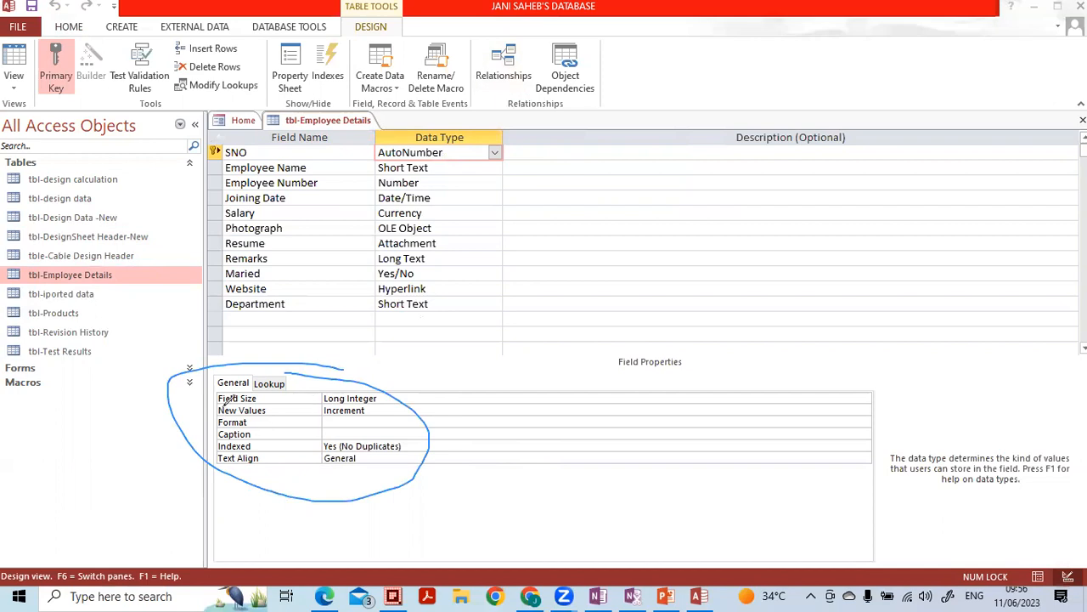
drag(214, 397, 228, 377)
drag(203, 427, 219, 416)
click(594, 125)
mouse_move(204, 372)
mouse_down()
mouse_move(200, 426)
mouse_move(216, 433)
mouse_move(218, 381)
mouse_up()
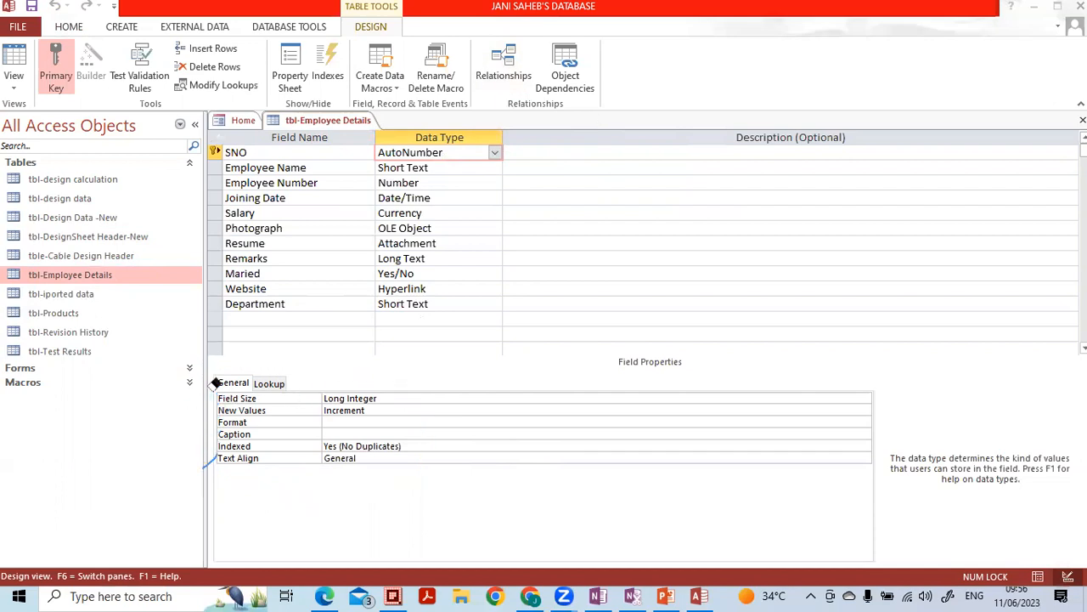
drag(213, 430, 209, 459)
click(355, 409)
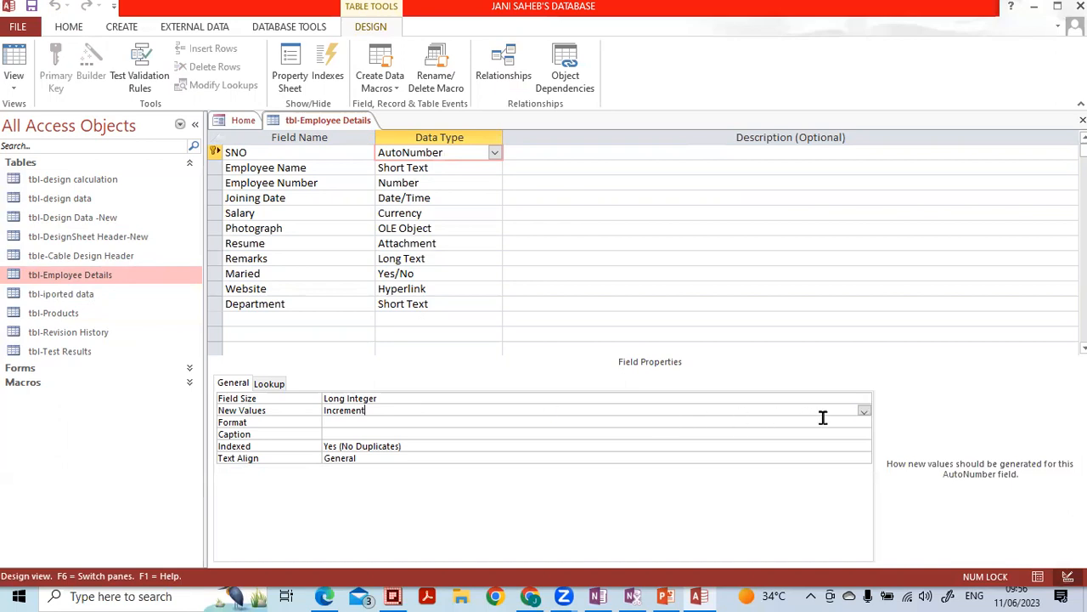
click(863, 412)
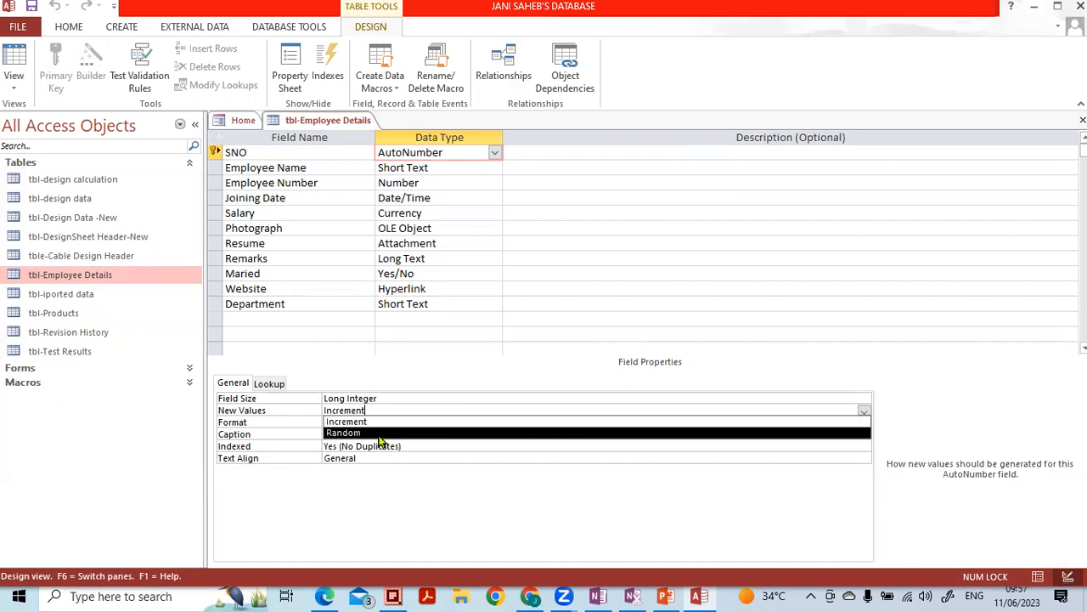
click(477, 226)
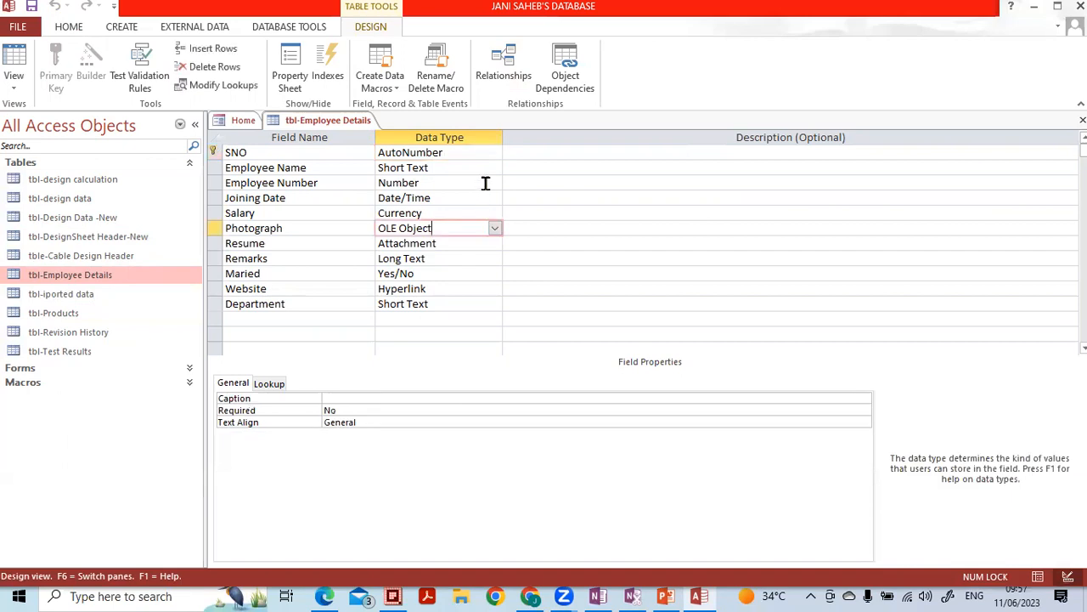
click(1038, 575)
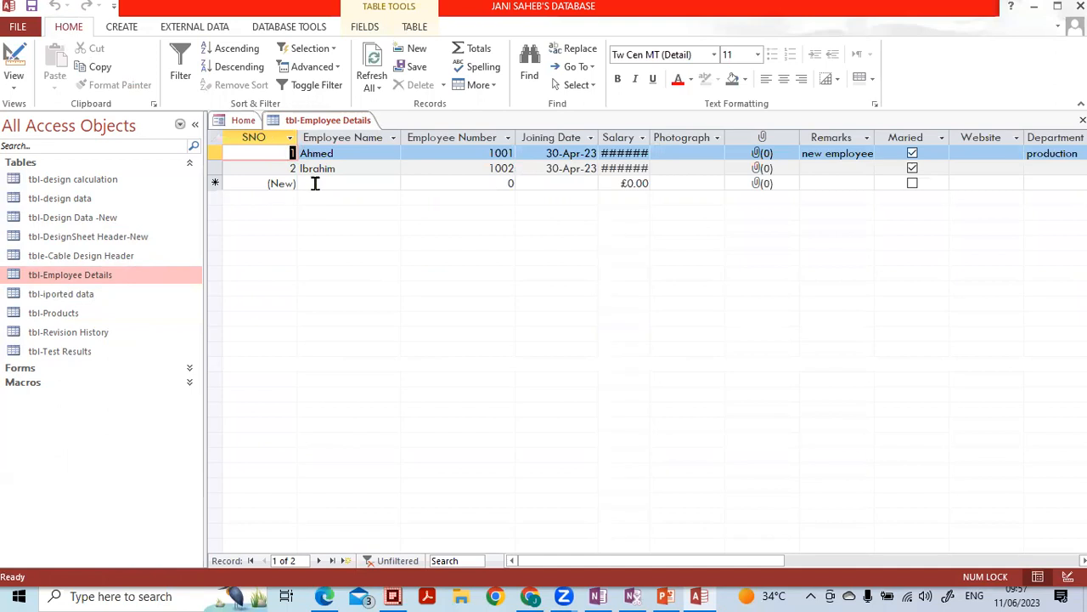
- Add a third employee record (SNO 3) filled in with only an Employee Name
click(316, 184)
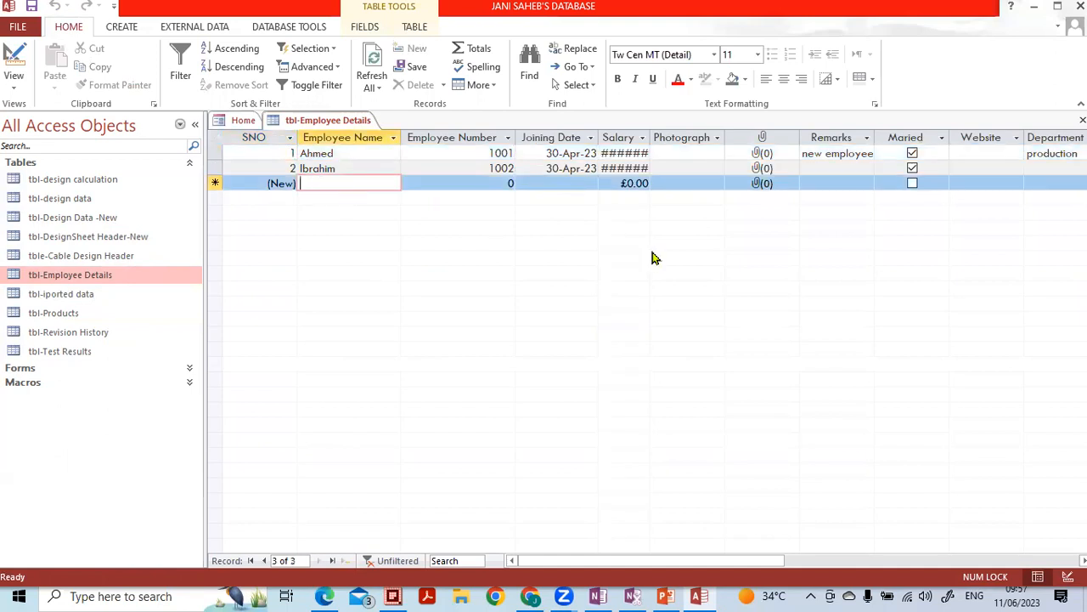
text(mohammed)
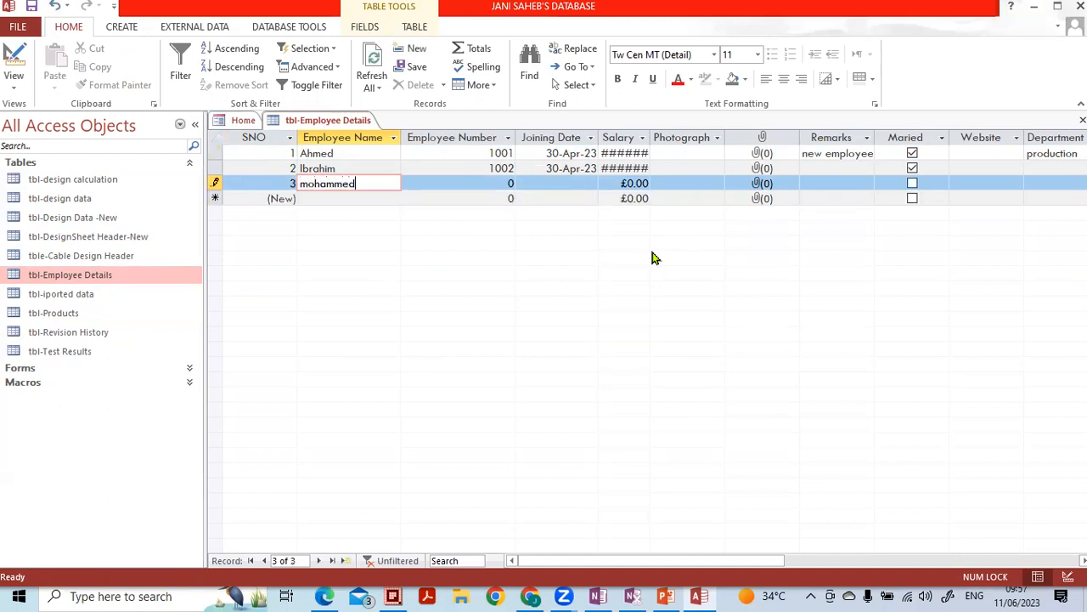
key(Down)
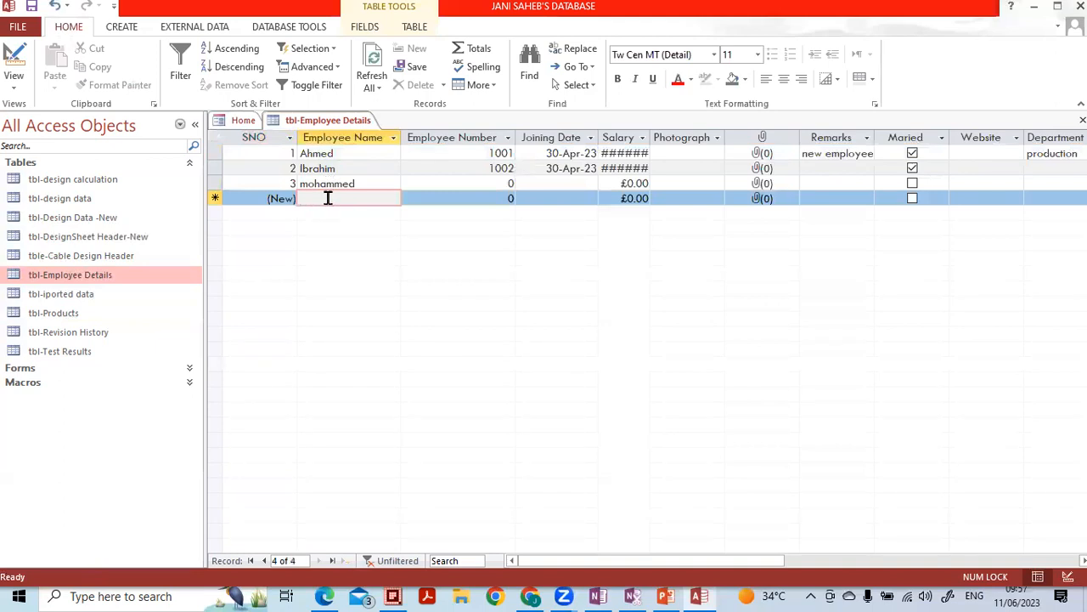
- Set the SNO field's New Values to Random and confirm the change warning
click(1068, 576)
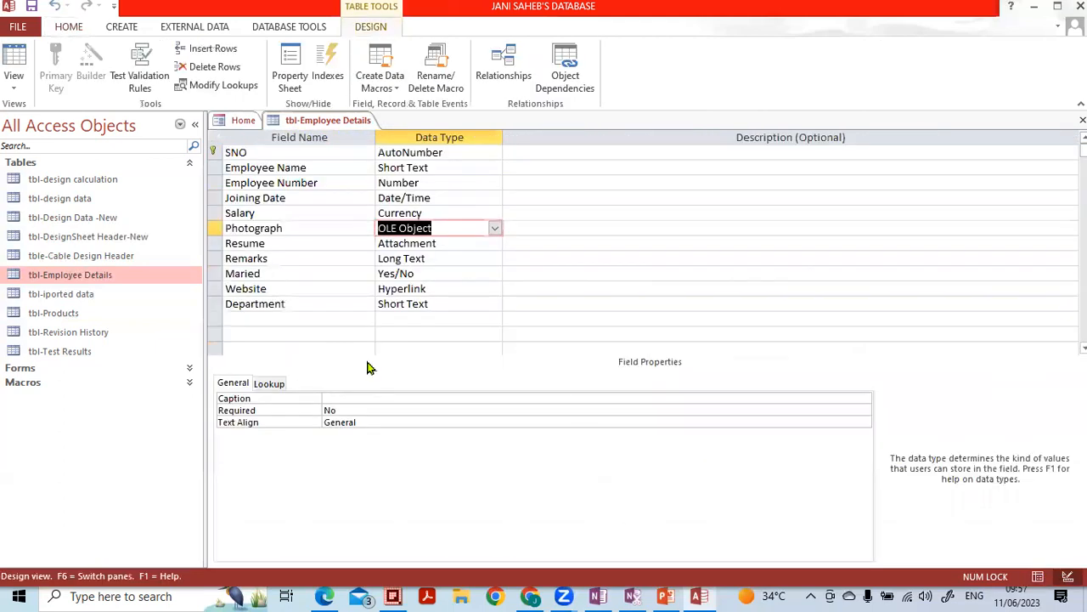
click(432, 152)
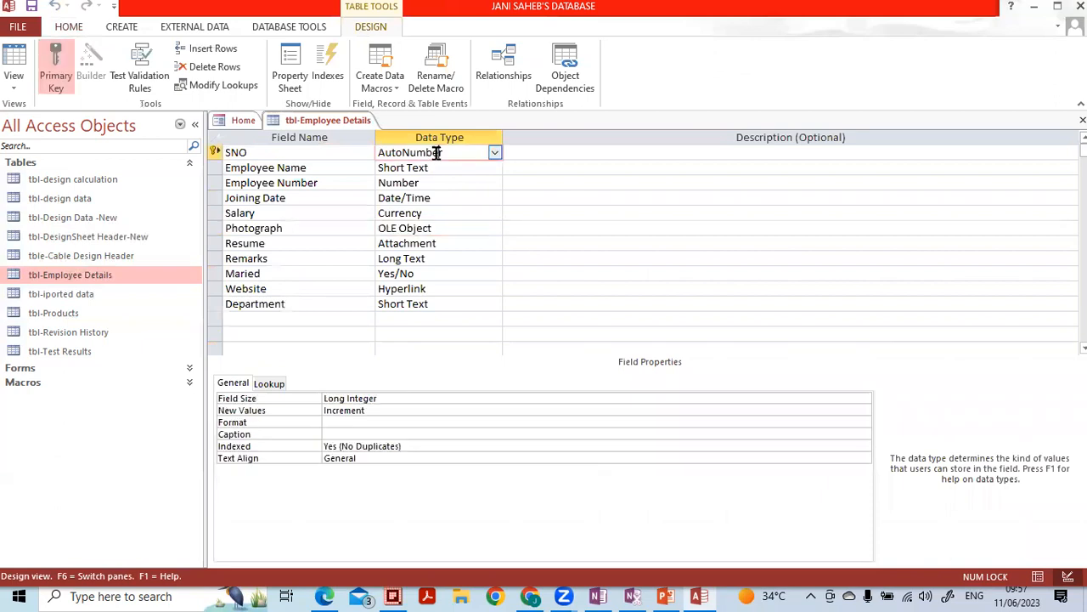
click(399, 410)
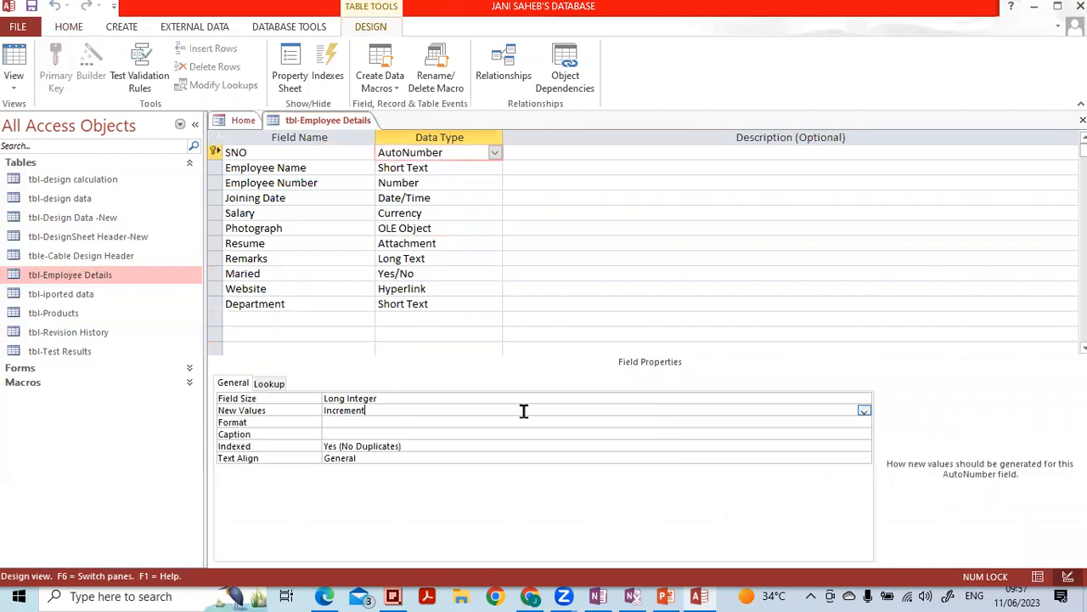
click(864, 412)
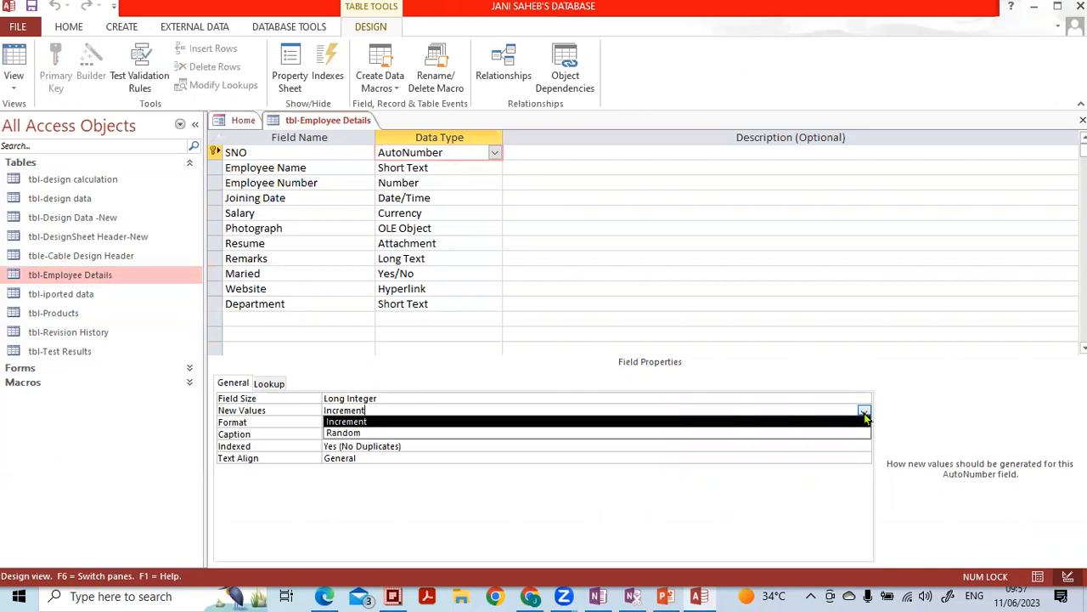
click(406, 434)
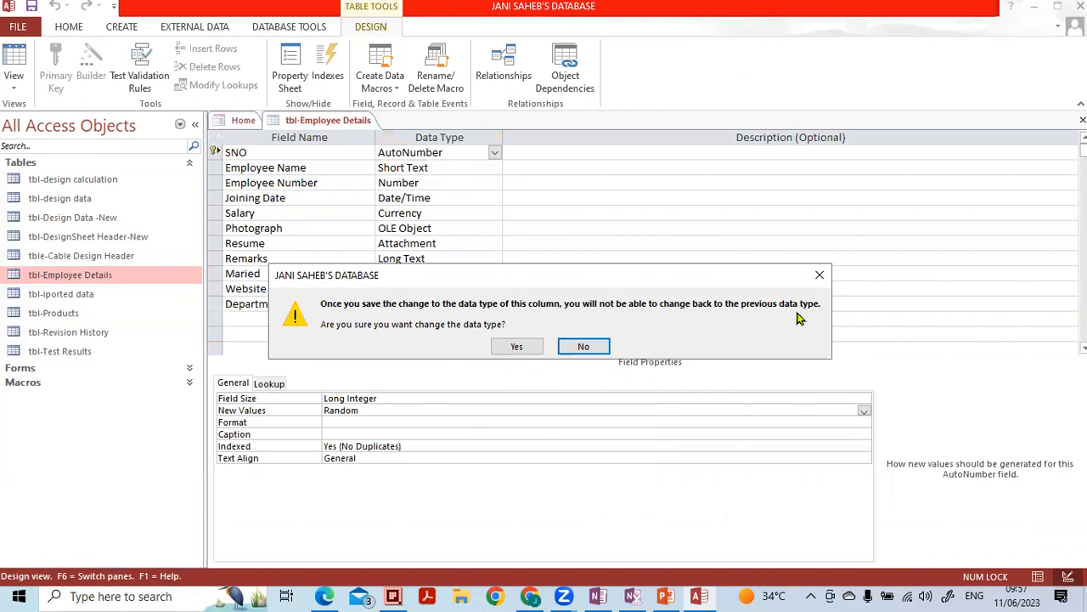
click(518, 346)
click(346, 422)
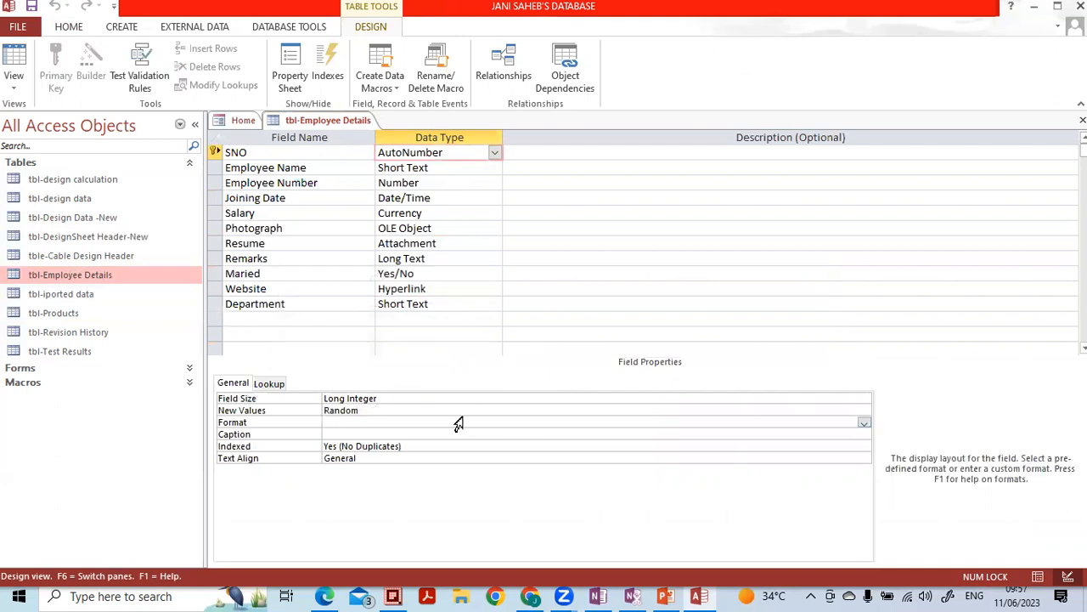
- Give SNO the General Number format and the caption 'Serial Number'
click(864, 422)
key(Down)
key(Down)
key(Down)
key(Down)
key(Down)
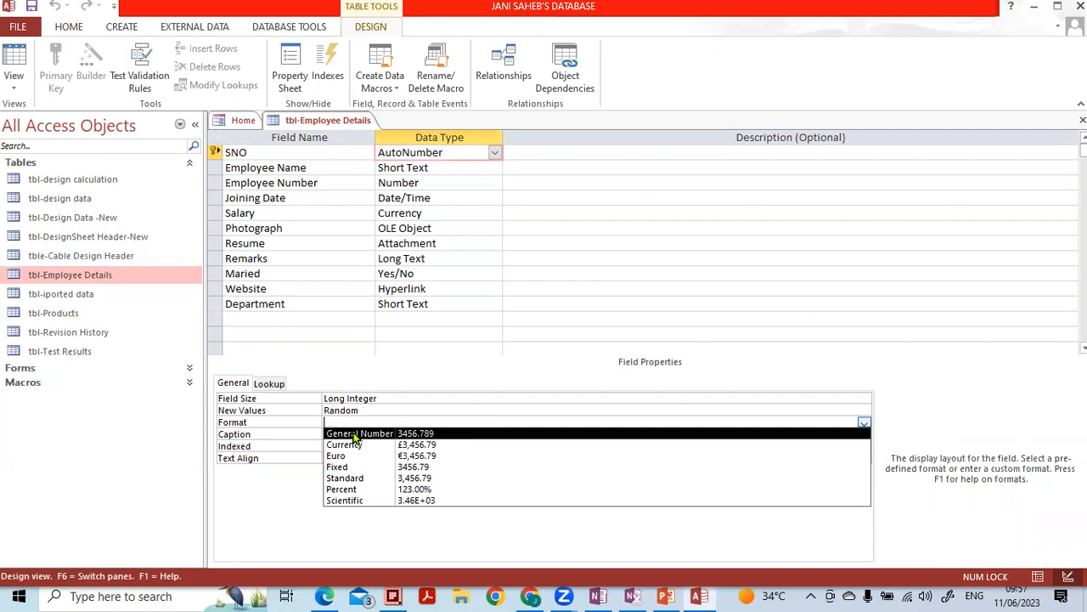
click(355, 434)
click(359, 434)
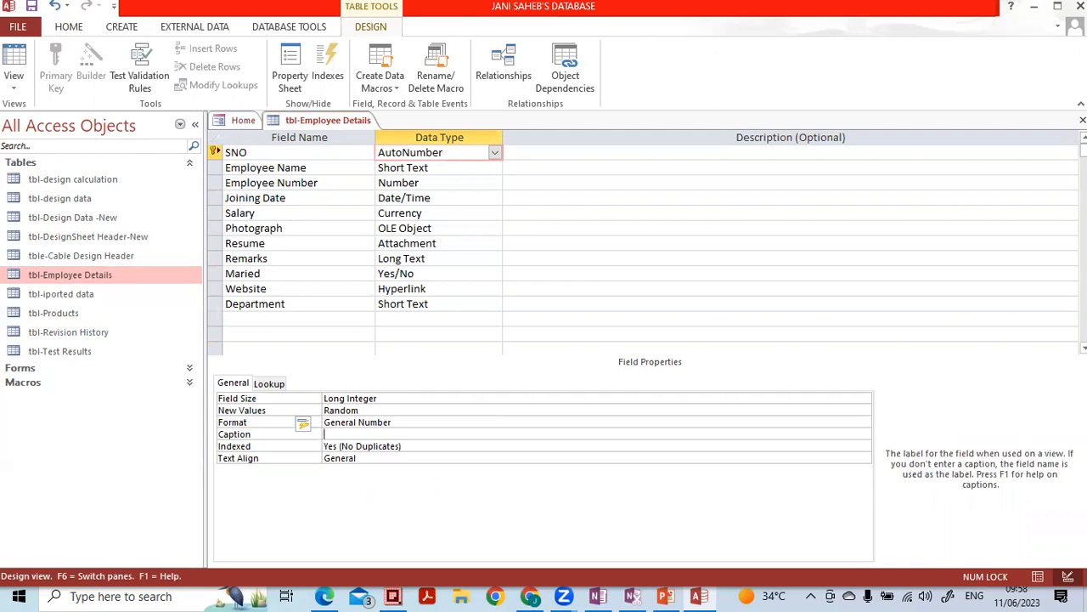
text(s)
key(BackSpace)
key(Caps_Lock)
text(S)
key(Caps_Lock)
text(erial)
key(Caps_Lock)
text(Number)
key(Caps_Lock)
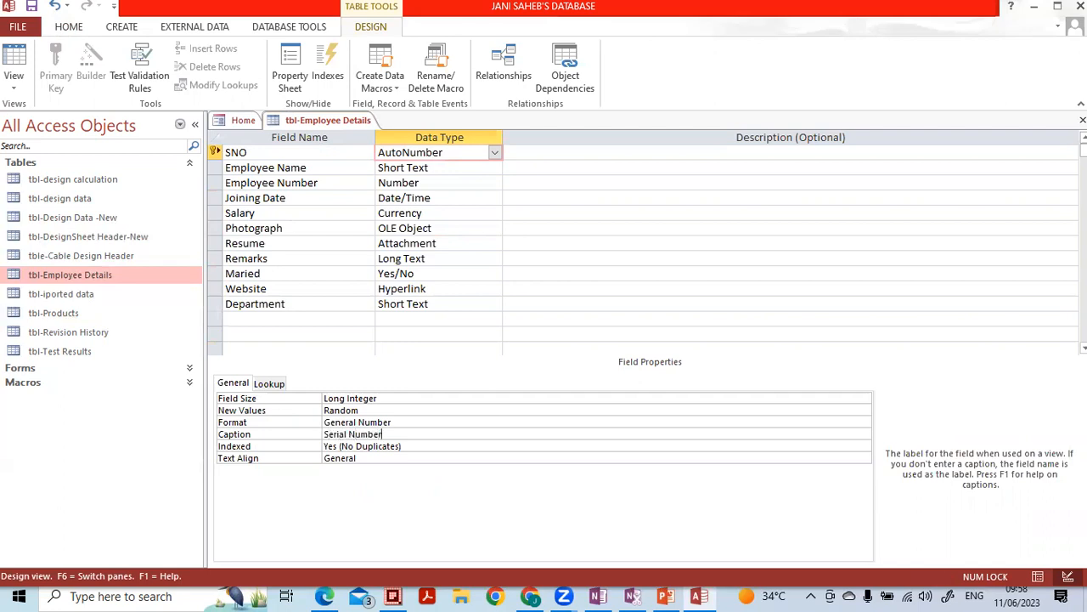
- Set SNO's Text Align to Left, then reopen tbl-Employee Details as a datasheet
key(Down)
key(Down)
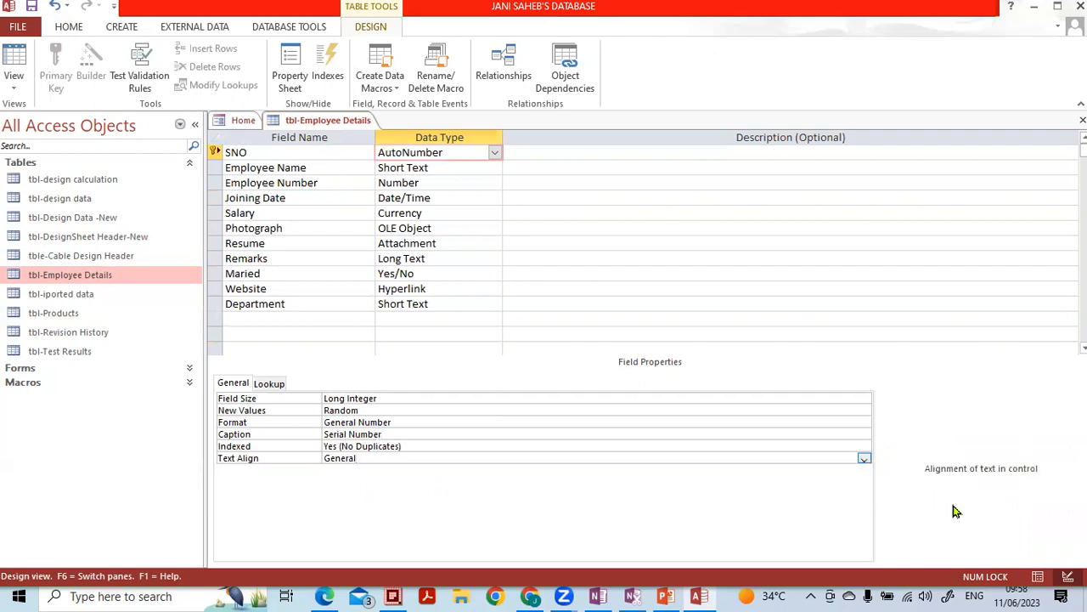
key(alt+Down)
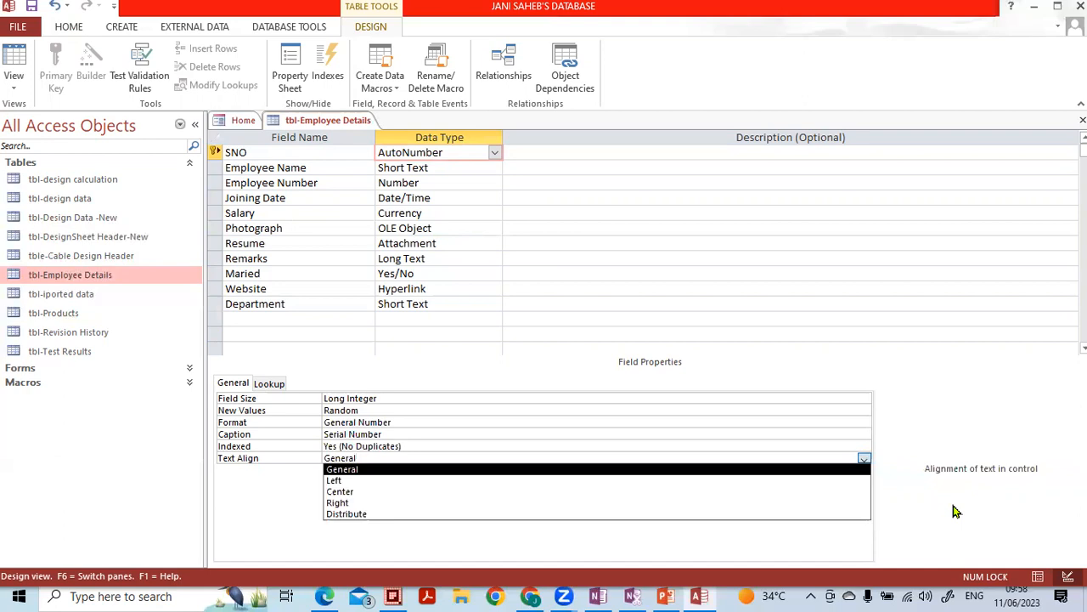
key(Down)
key(Down)
key(Up)
key(Up)
key(Down)
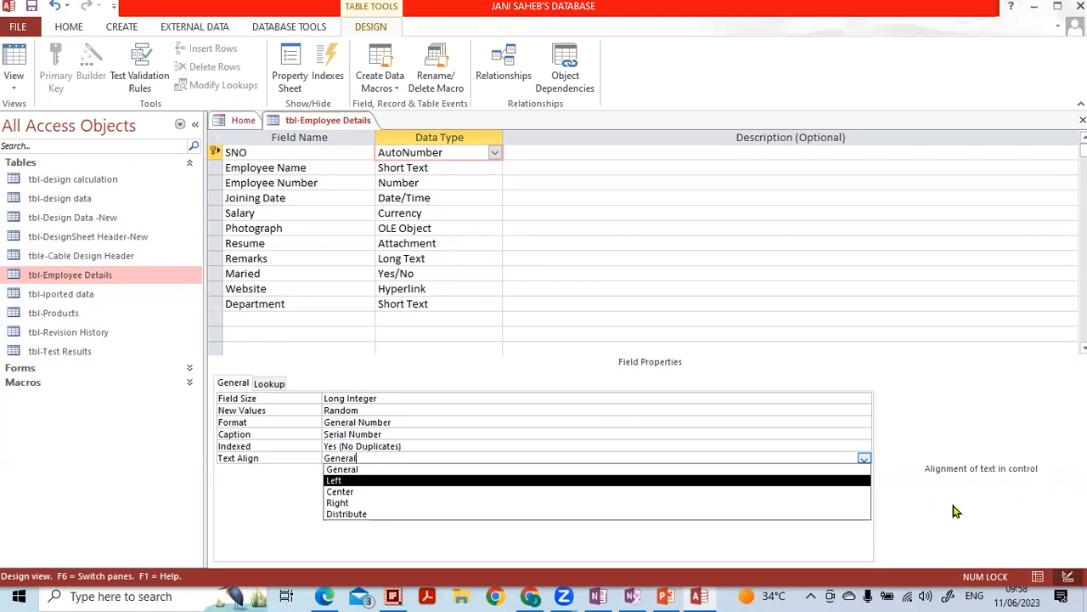
key(Down)
key(Down)
key(Up)
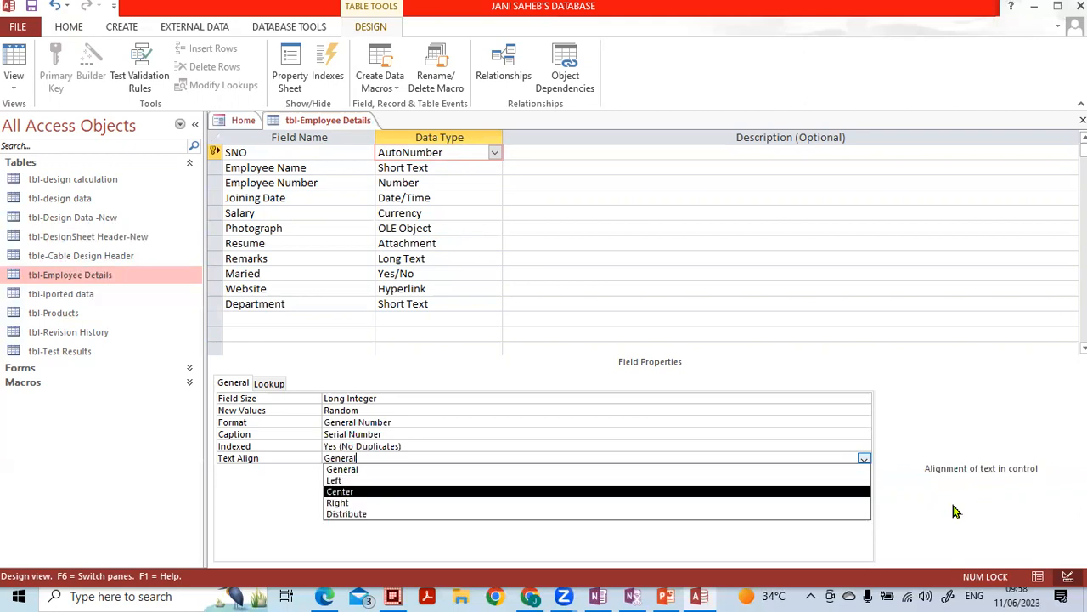
key(Up)
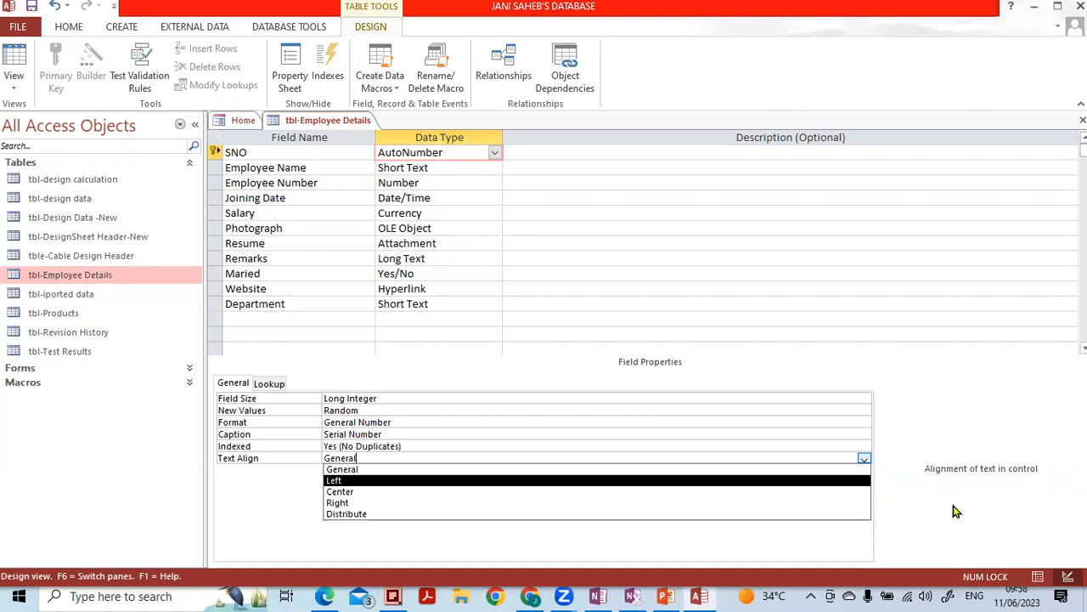
key(Return)
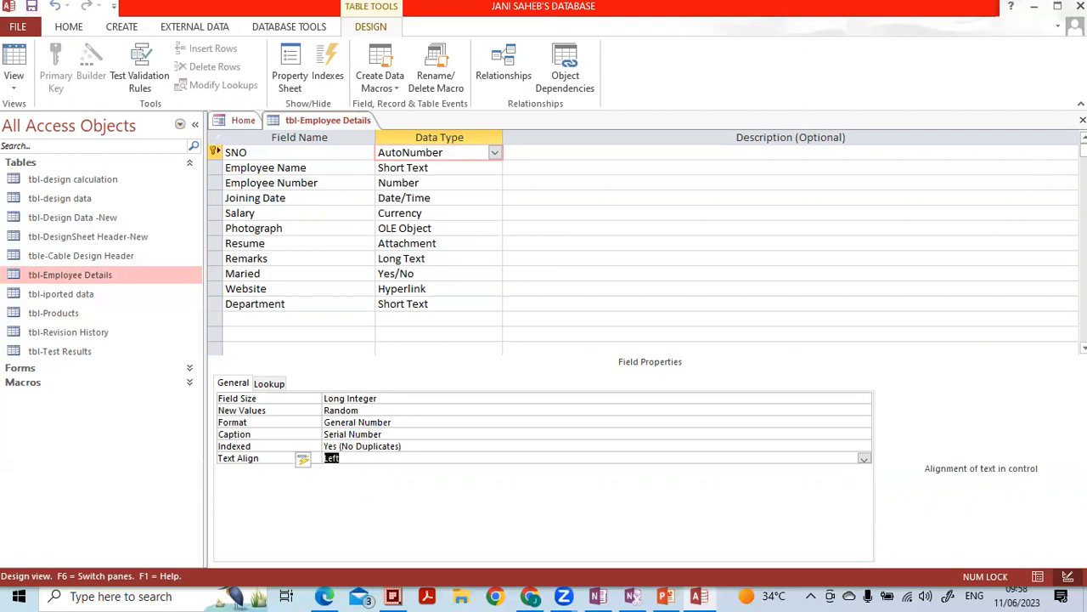
click(1083, 120)
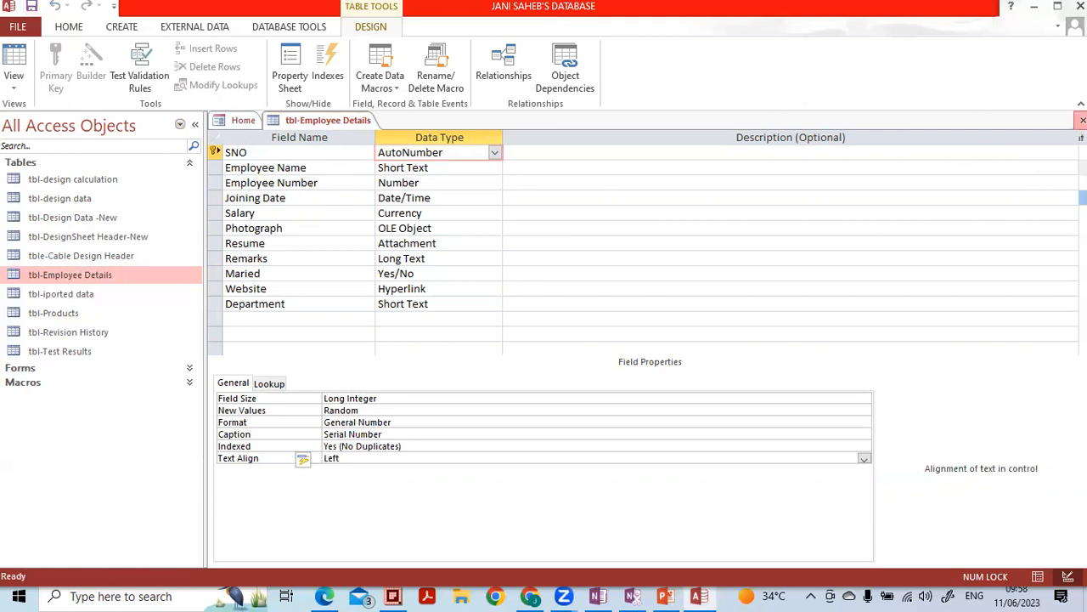
double_click(83, 277)
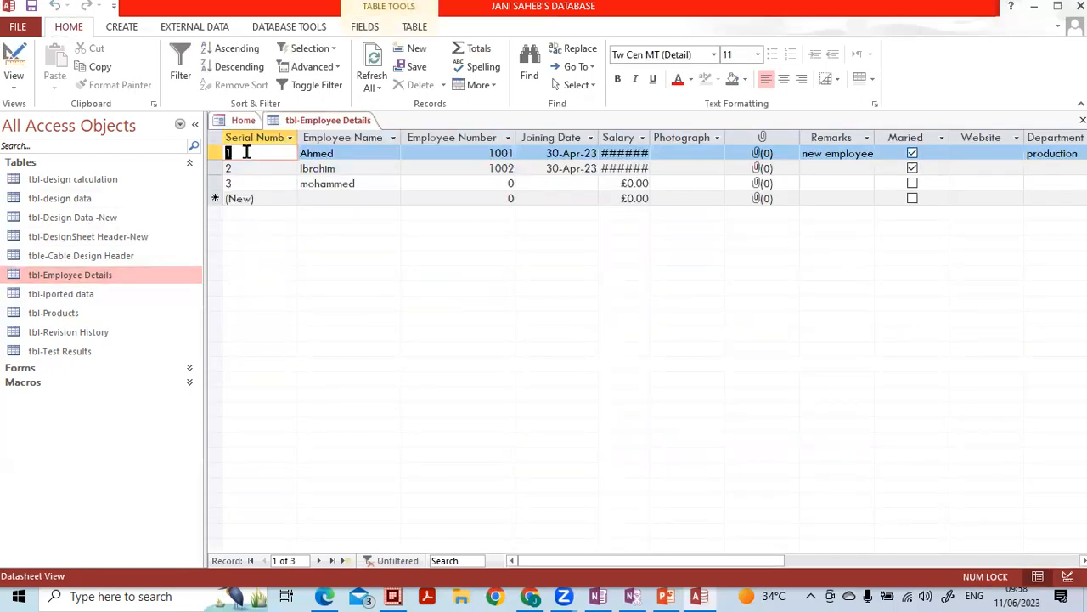
- Enter two uppercase employee names, widen the Serial Number column, and switch to Design View
click(310, 198)
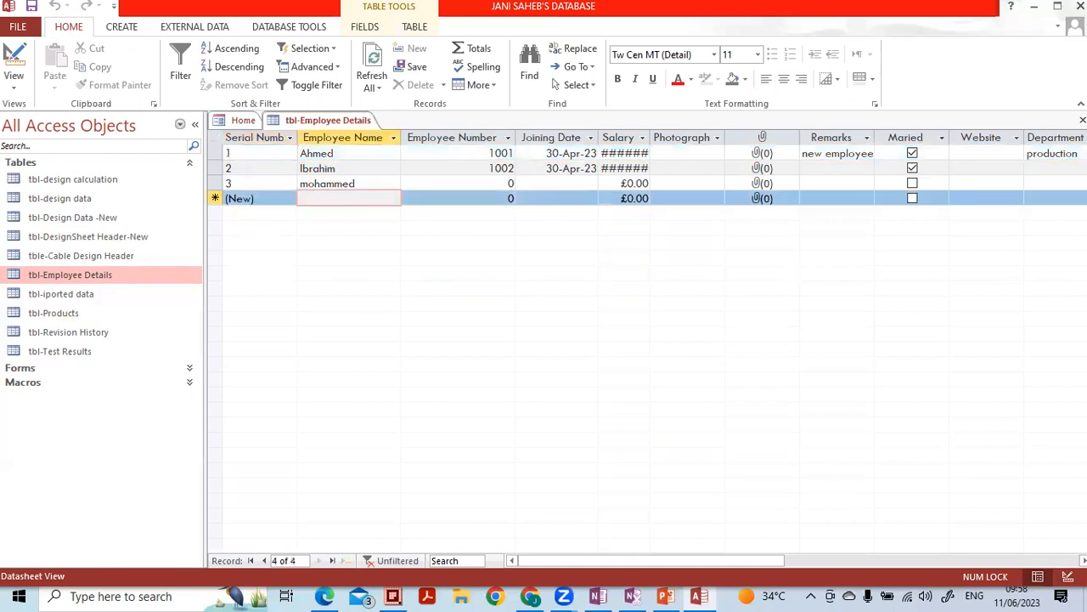
key(Caps_Lock)
text(ISAC)
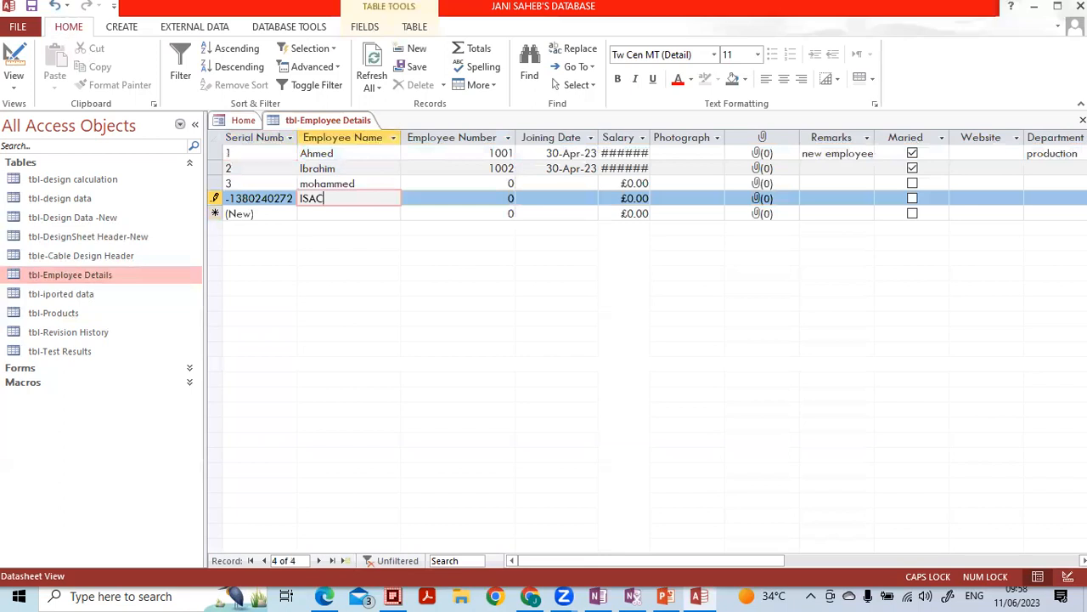
key(Down)
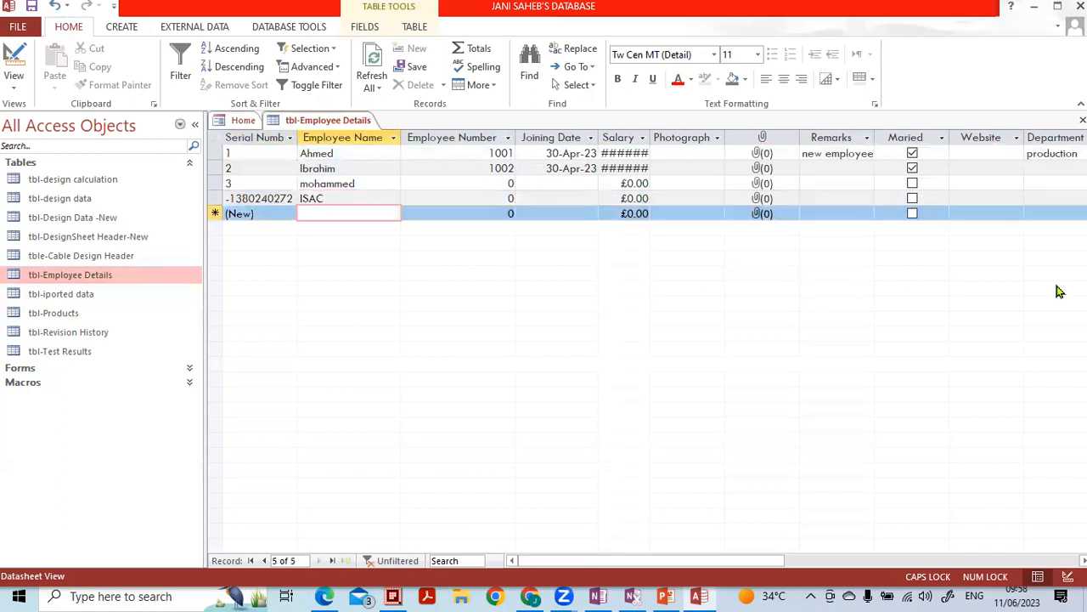
drag(298, 137, 338, 137)
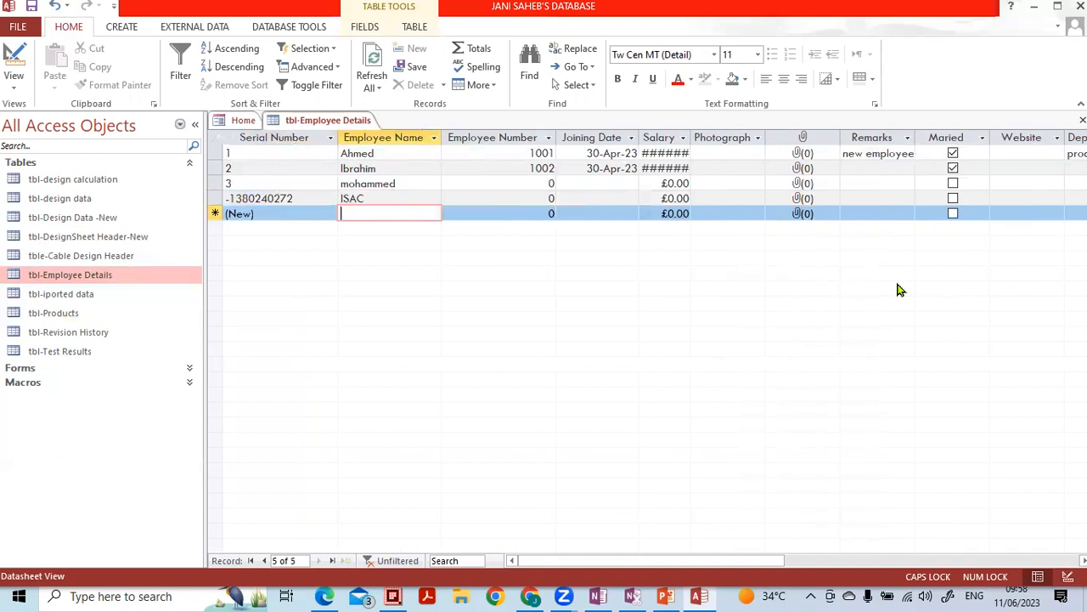
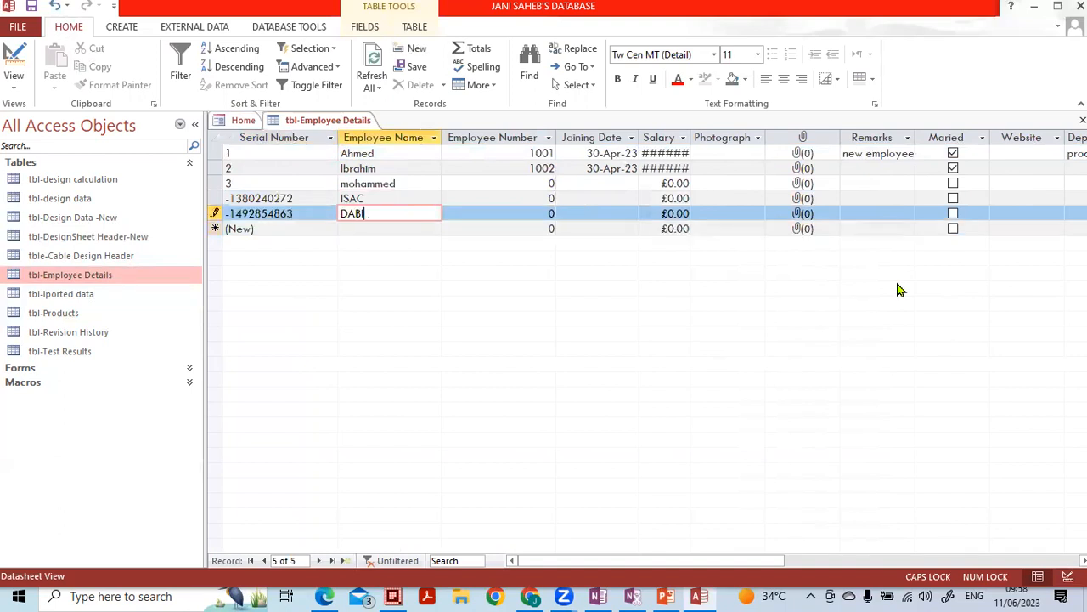
key(Down)
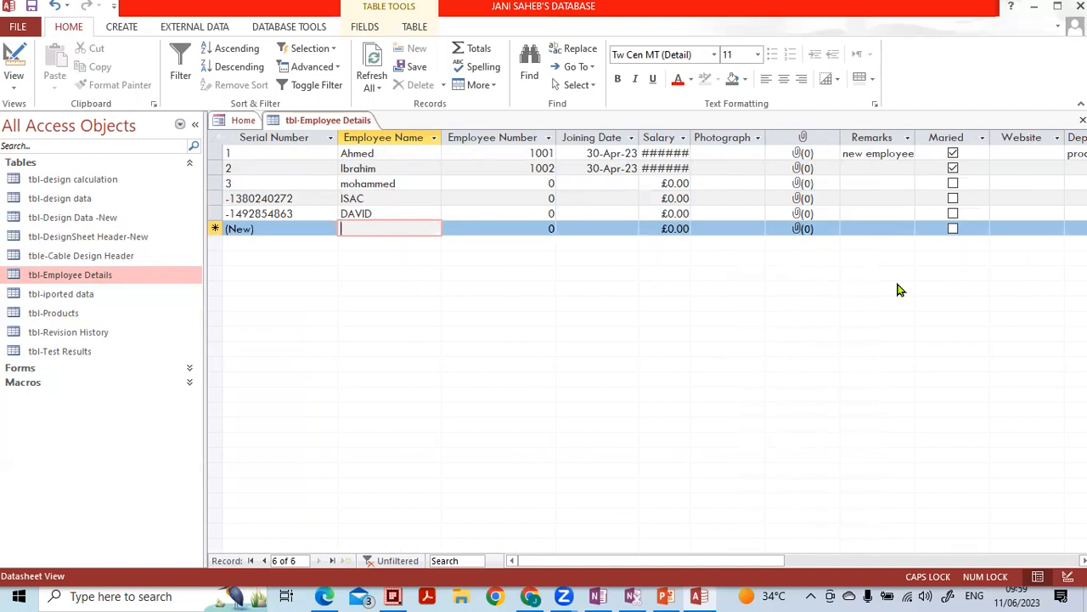
click(1068, 577)
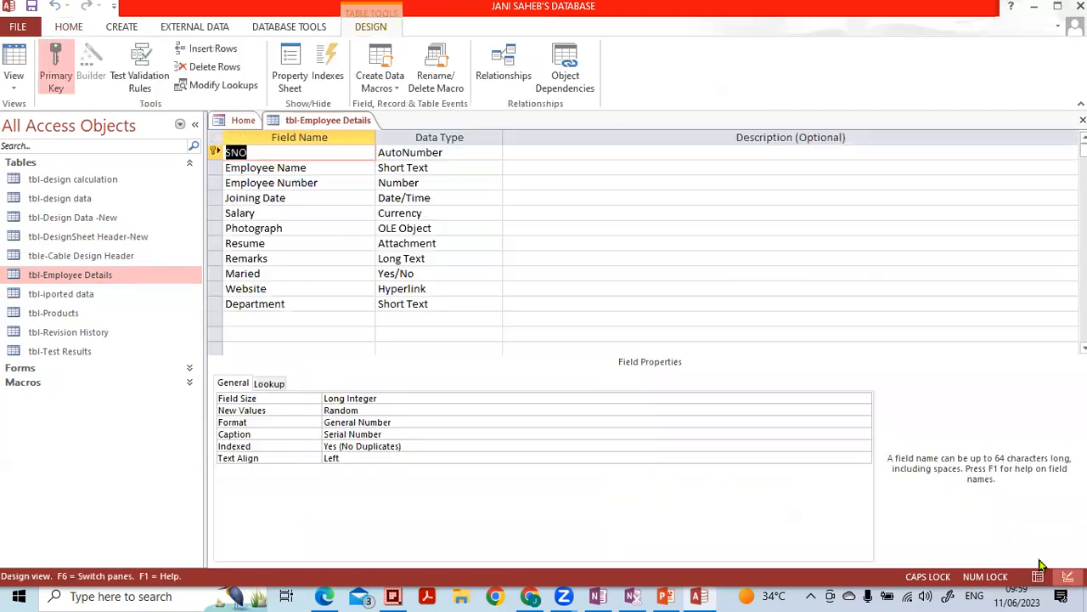
click(405, 410)
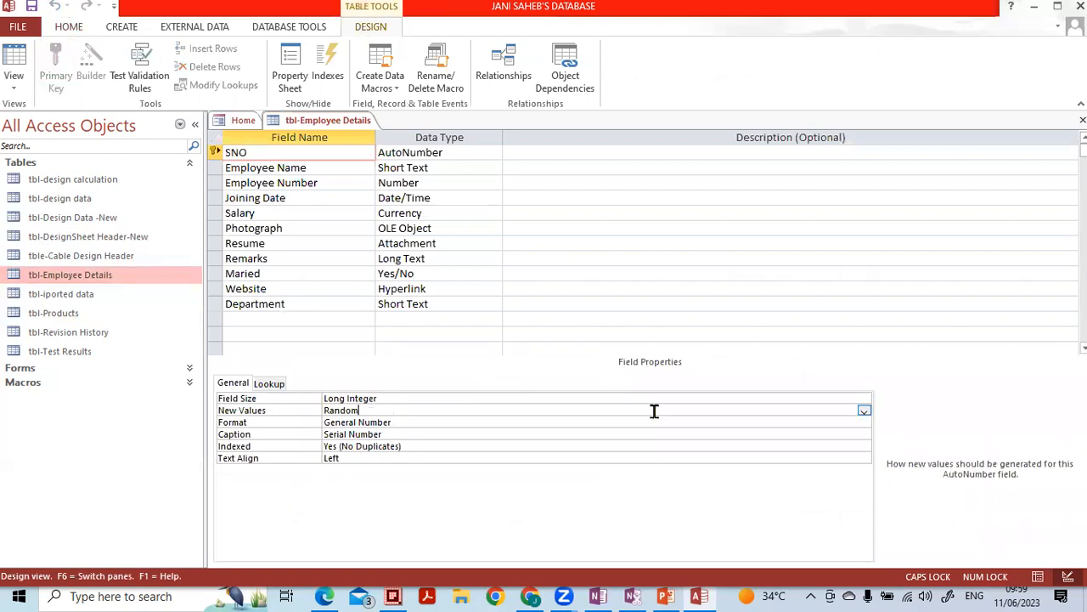
click(864, 411)
click(813, 424)
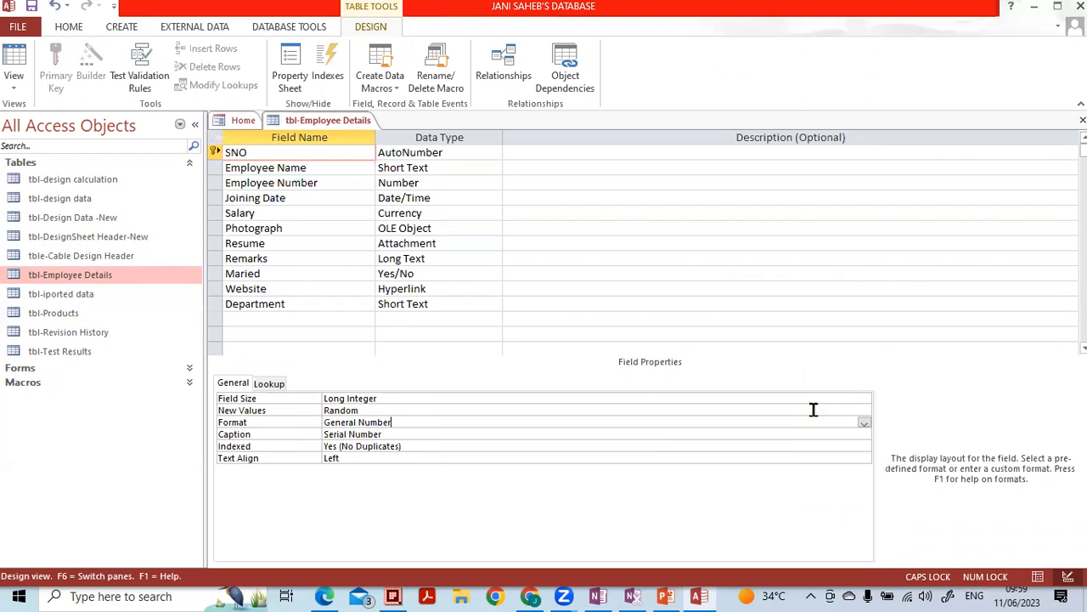
click(813, 410)
click(864, 411)
click(833, 422)
click(549, 344)
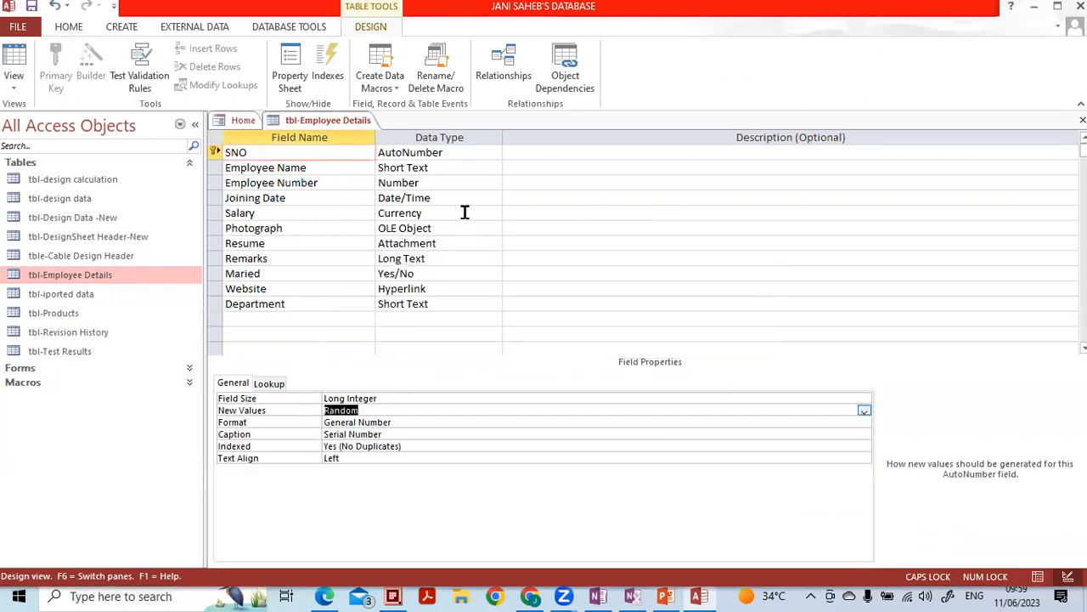
click(448, 183)
click(428, 154)
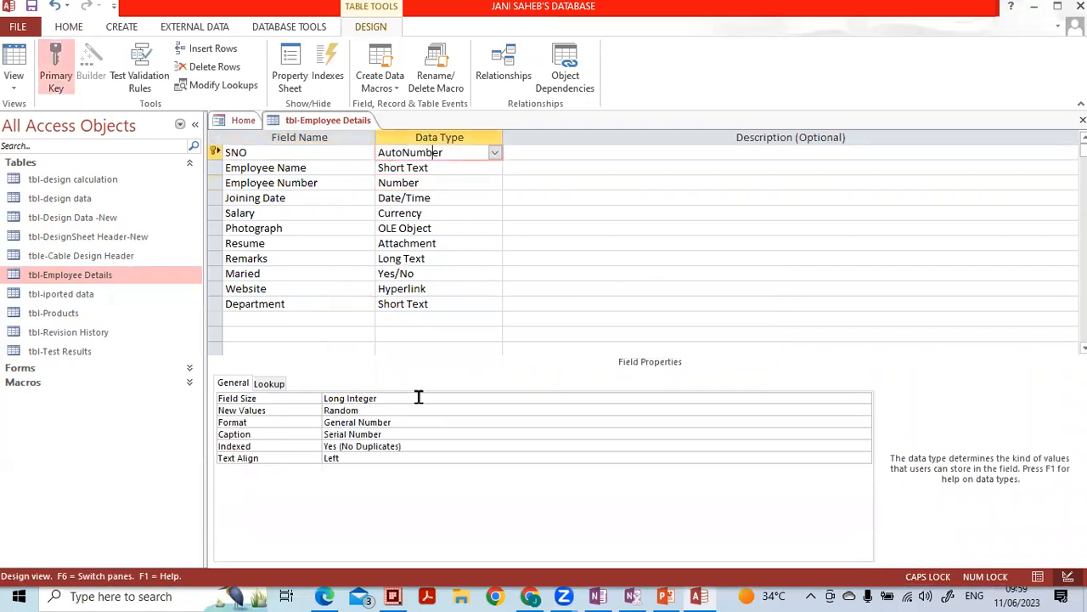
click(372, 409)
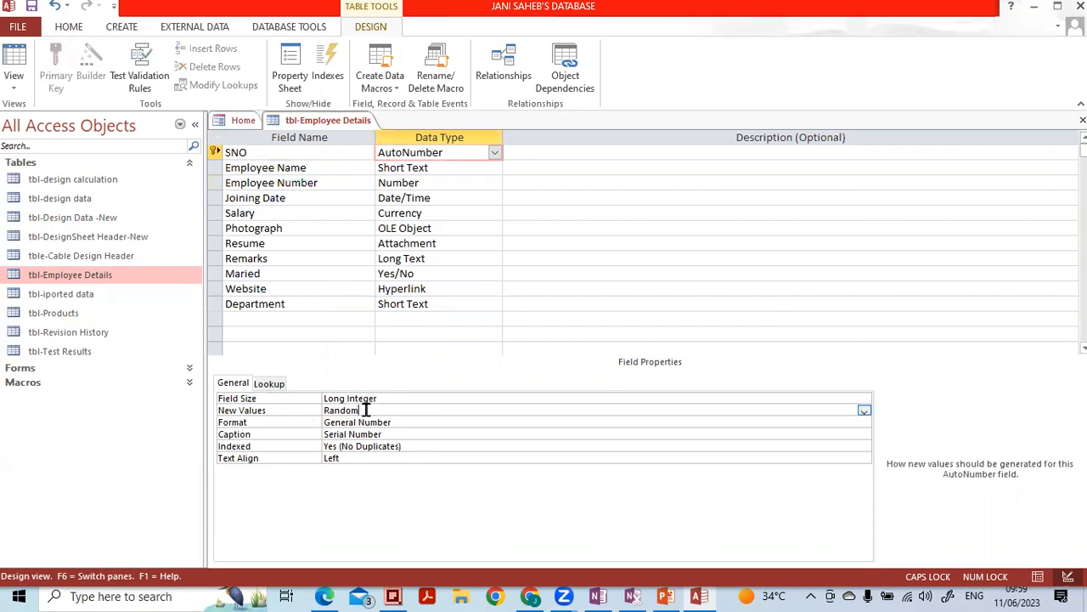
click(400, 398)
click(863, 400)
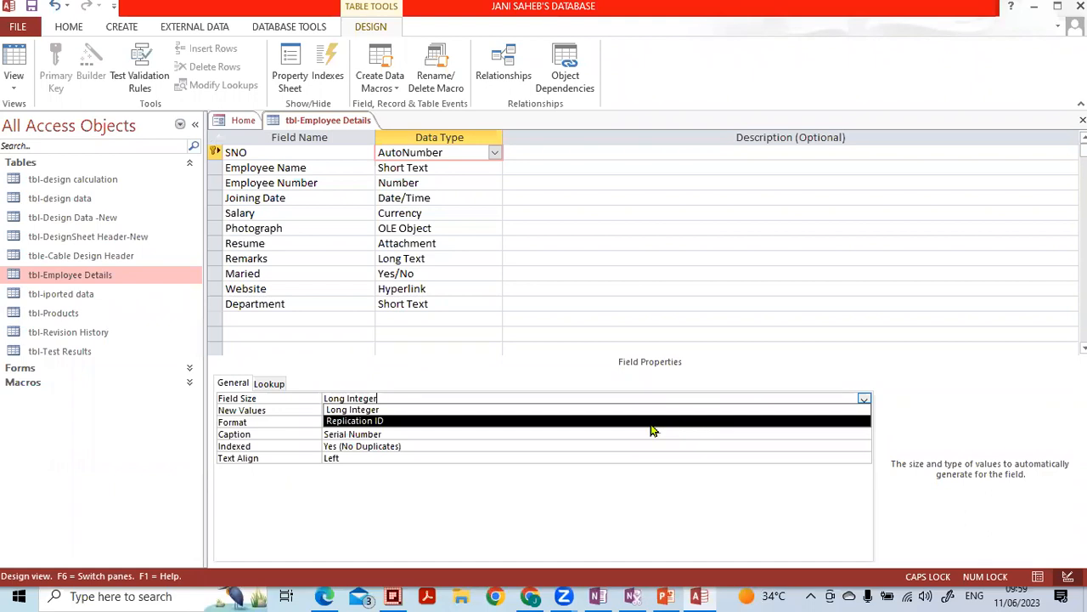
click(447, 410)
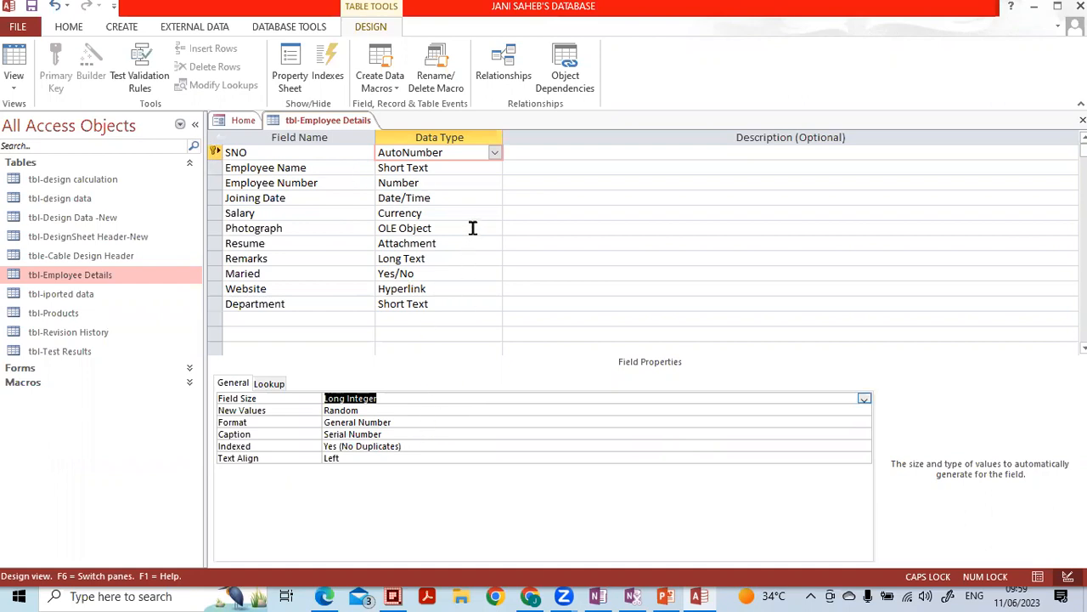
- Change Employee Name's Field Size from 255 to 30 and launch the Input Mask builder
click(452, 171)
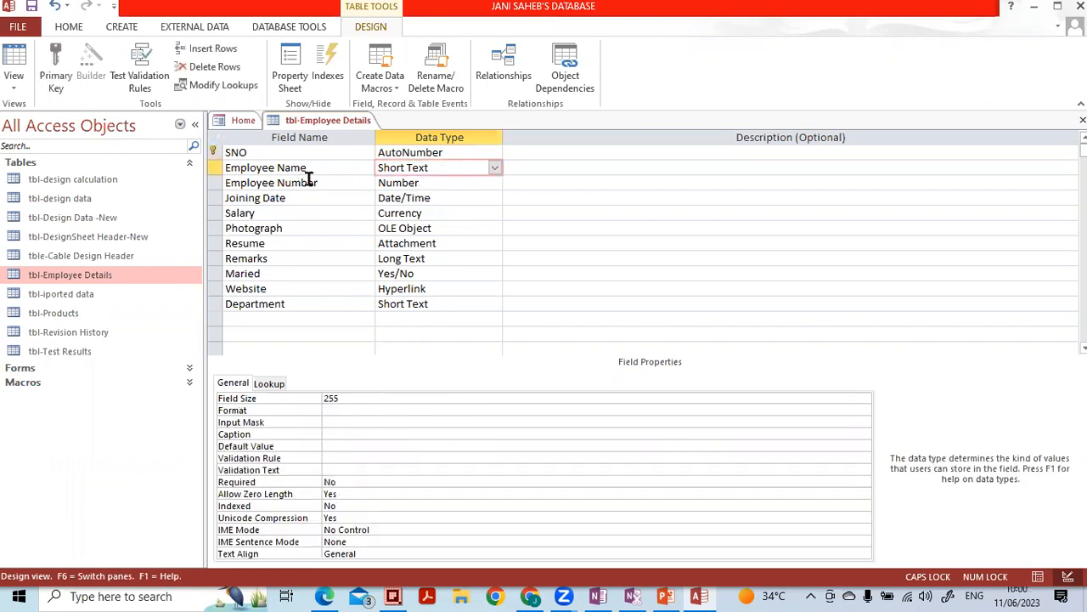
click(340, 400)
click(308, 398)
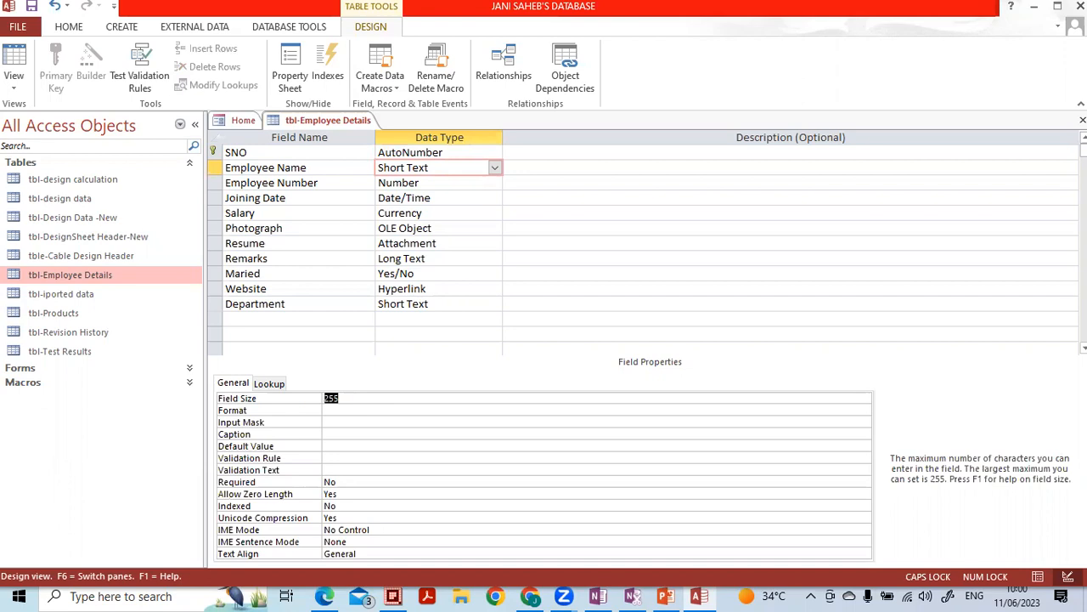
text(30)
click(590, 413)
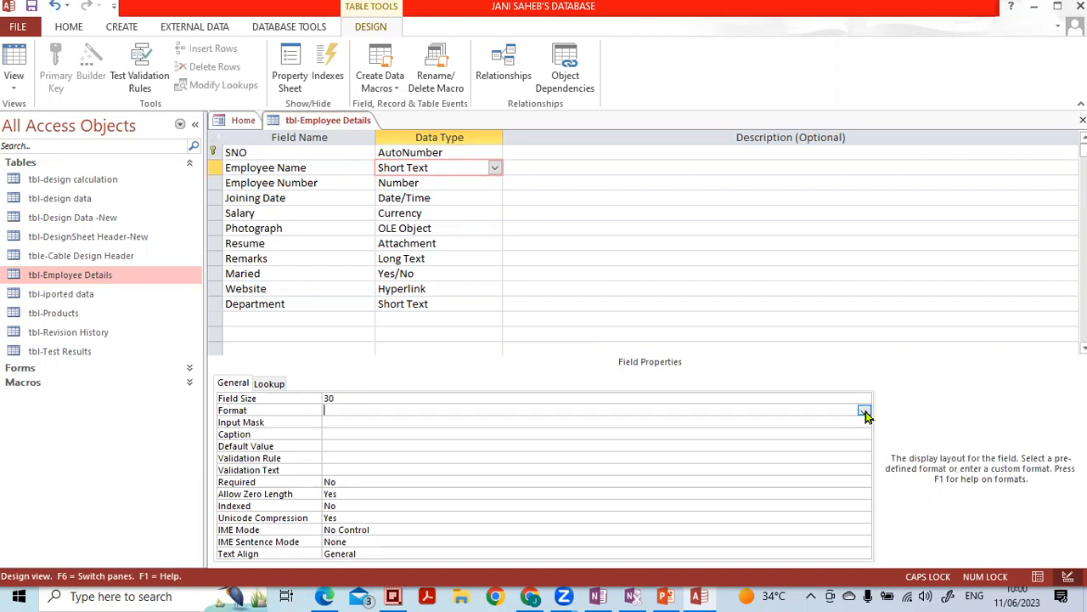
click(339, 422)
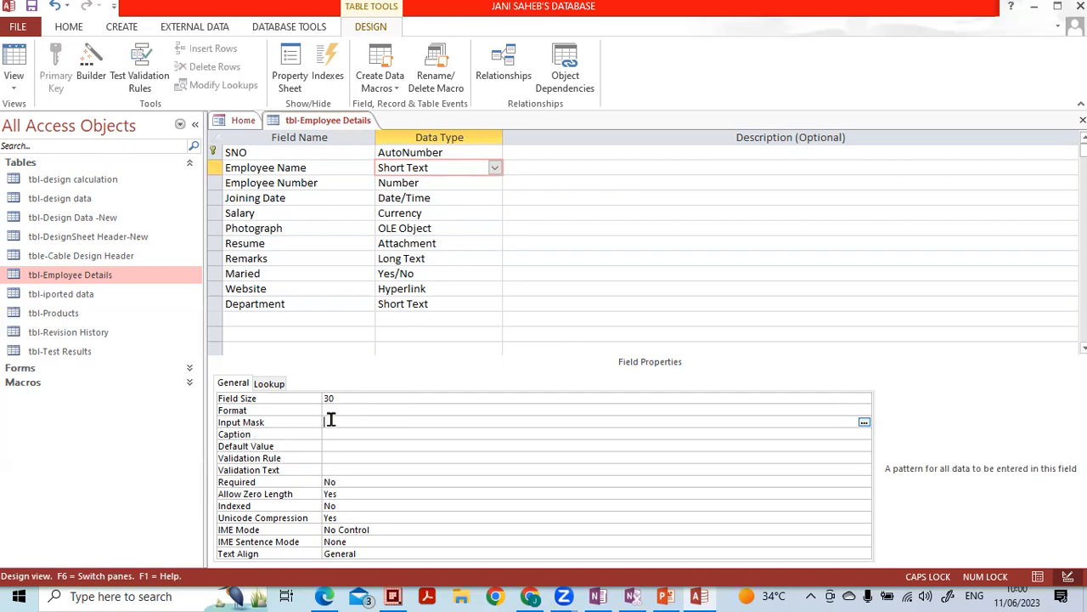
click(863, 423)
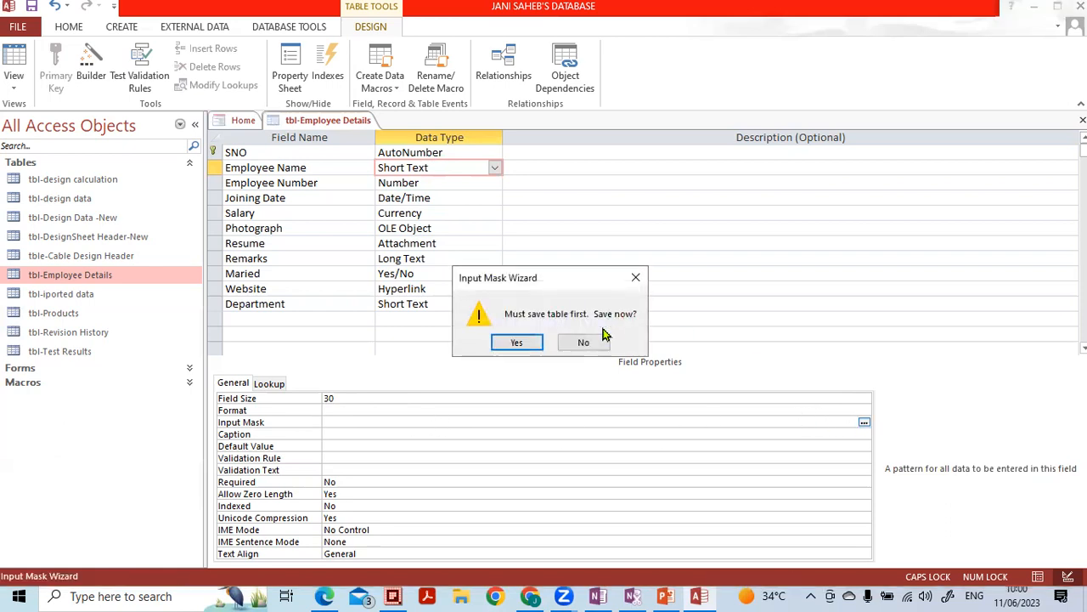
- Save the table despite the data-loss warning, then edit the mask list from Postal Code
click(530, 348)
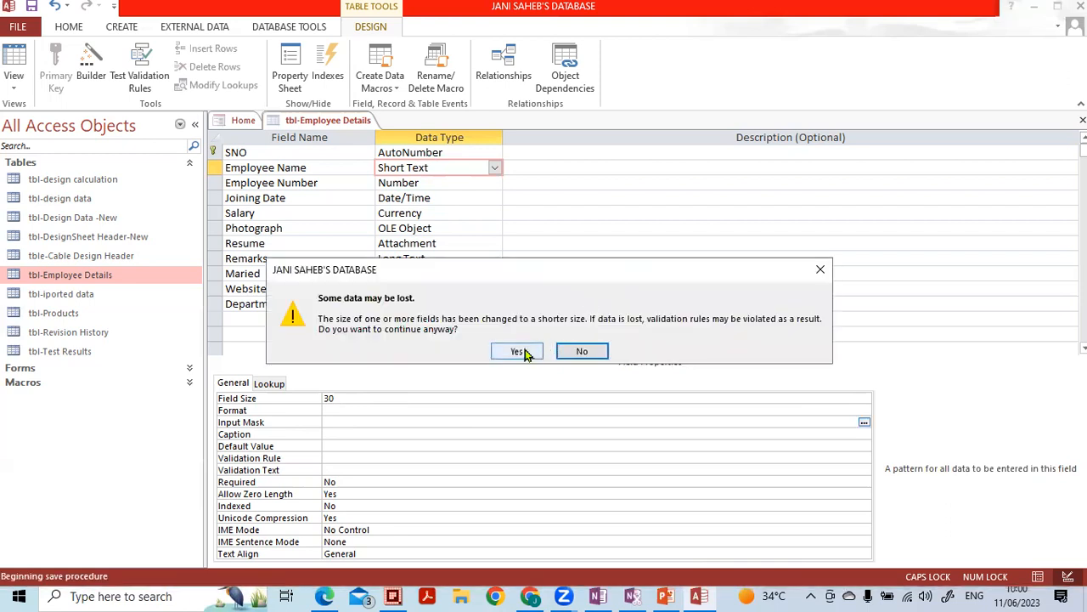
click(523, 349)
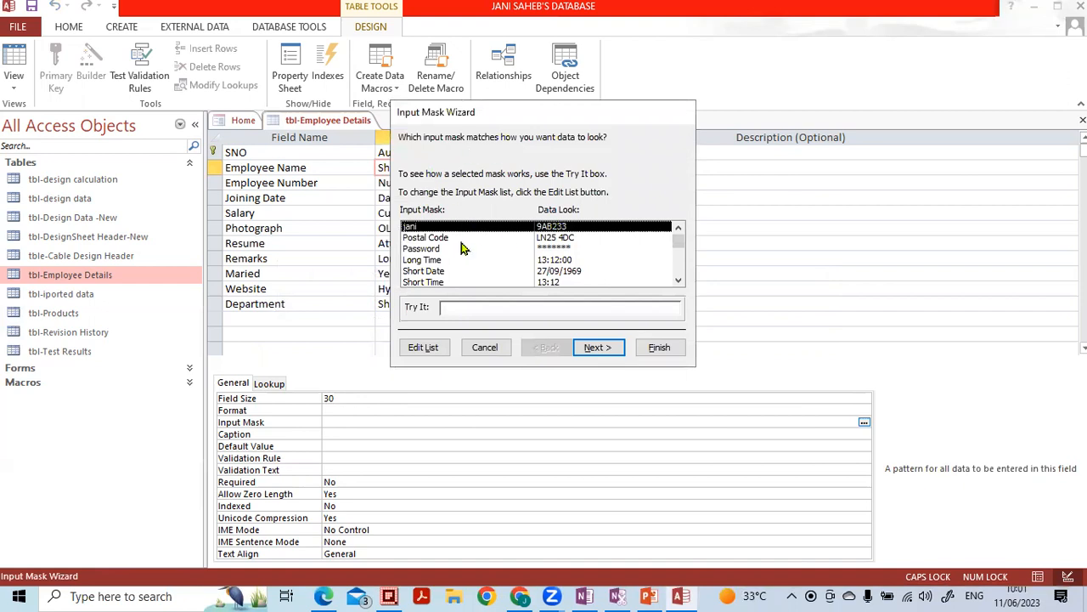
scroll(569, 246, down, 1)
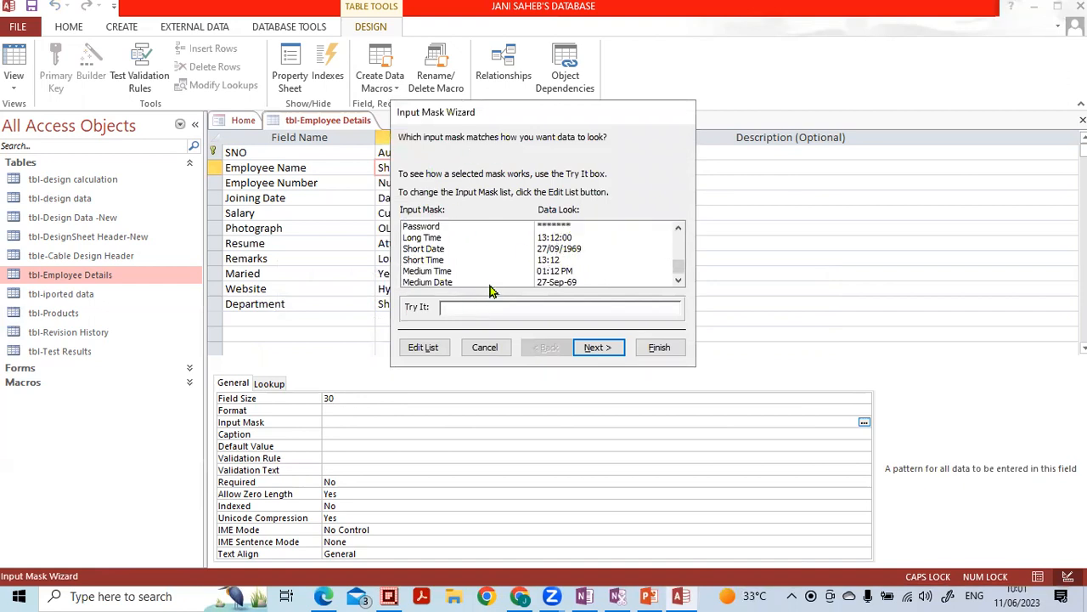
scroll(527, 263, up, 1)
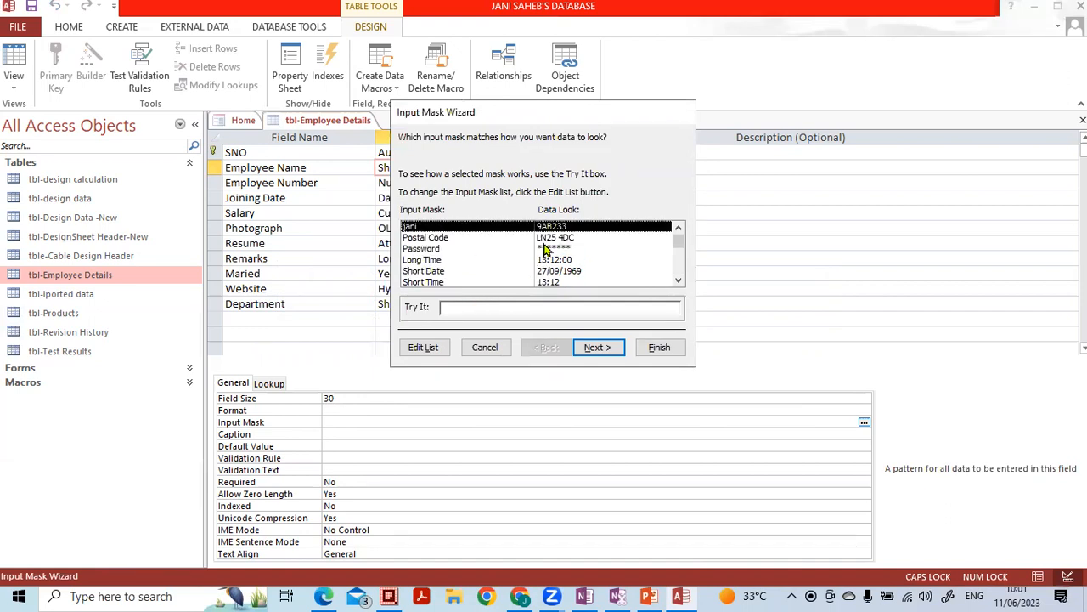
click(474, 238)
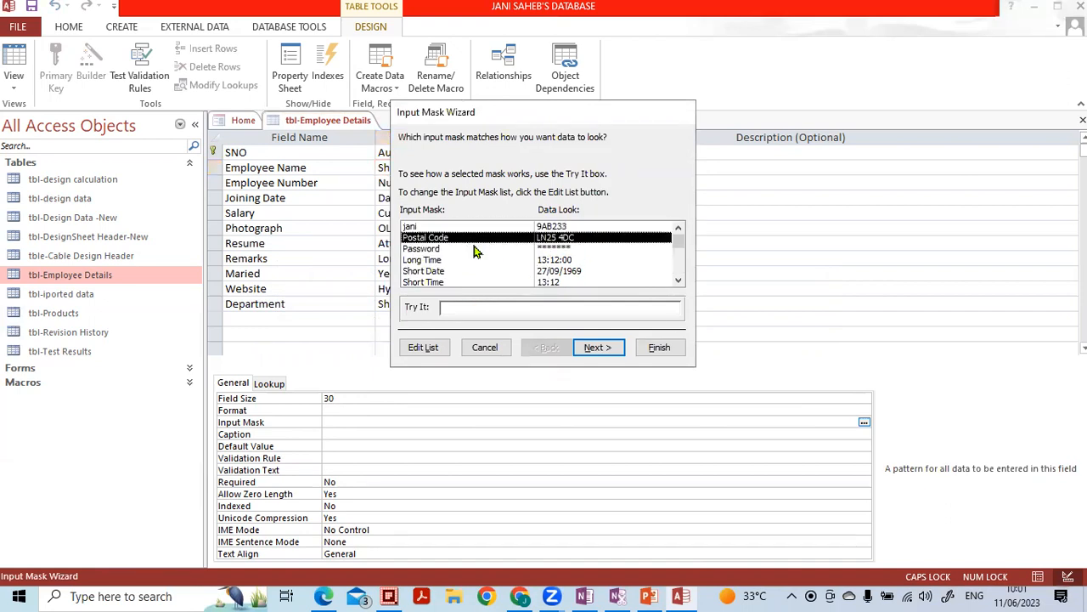
scroll(474, 252, down, 1)
scroll(450, 242, up, 1)
scroll(437, 268, down, 1)
scroll(439, 270, up, 1)
click(425, 348)
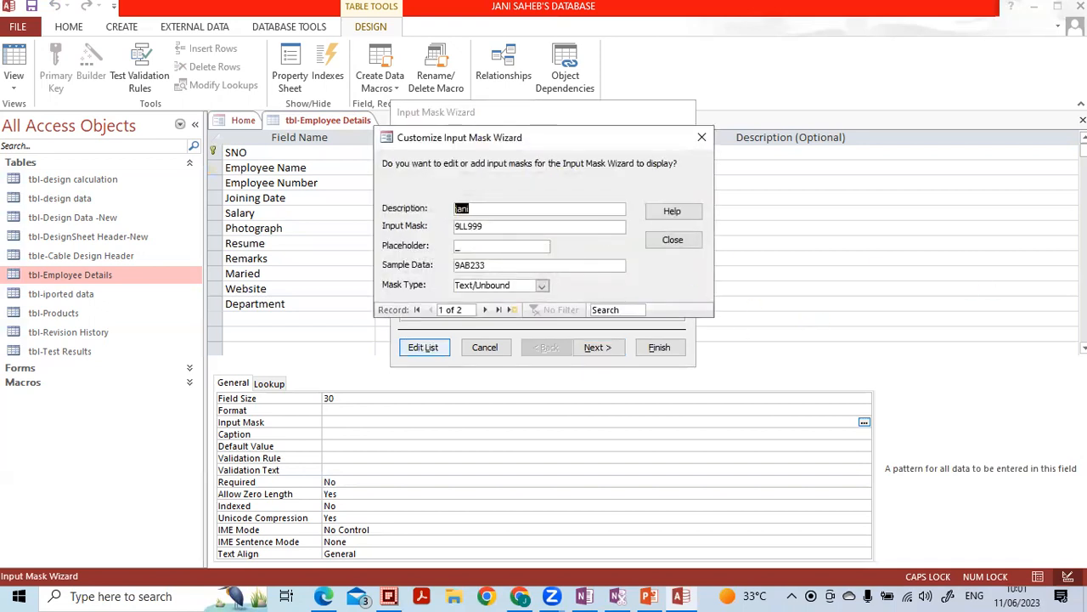
- Describe the mask as NAME OF EMPLOYEE and replace 9LL999 with >L< plus many L's
text(T)
text(NAME)
text(OF)
text( PER)
text(MPLOYEE)
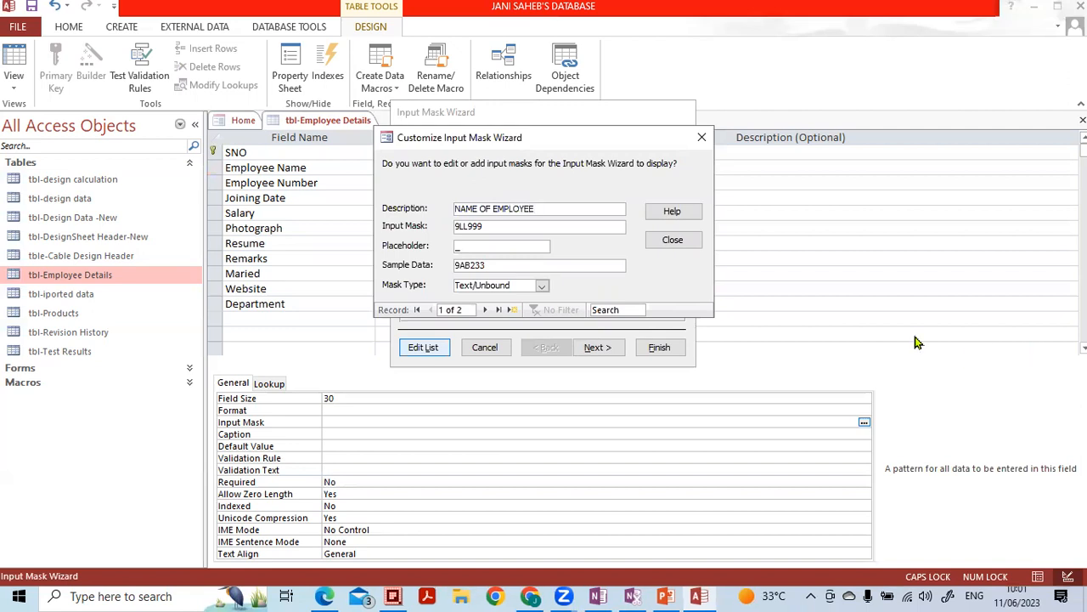
drag(548, 226, 361, 225)
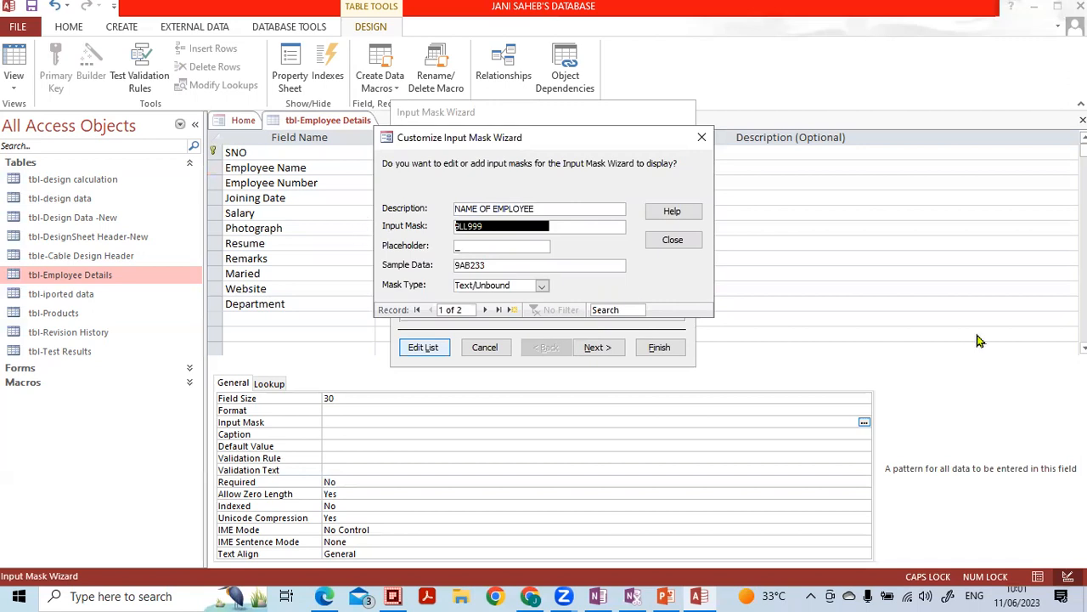
key(BackSpace)
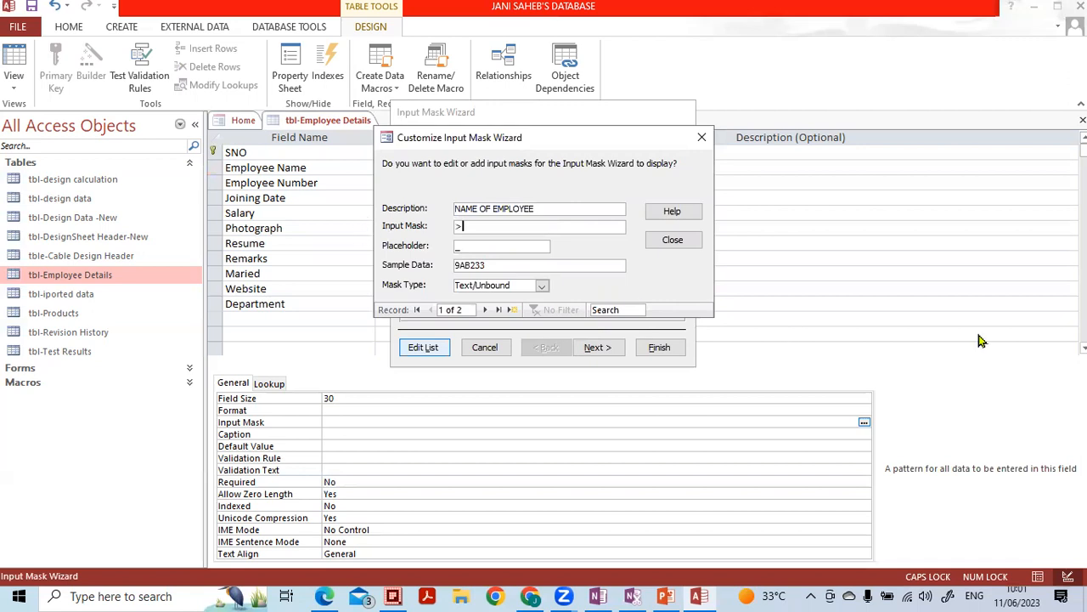
text(>)
key(Caps_Lock)
text(L)
key(Caps_Lock)
text(L)
key(Caps_Lock)
text(<l)
key(Caps_Lock)
text(LLLLLLLLLLLLLLLLLLLLLLLLLLLL)
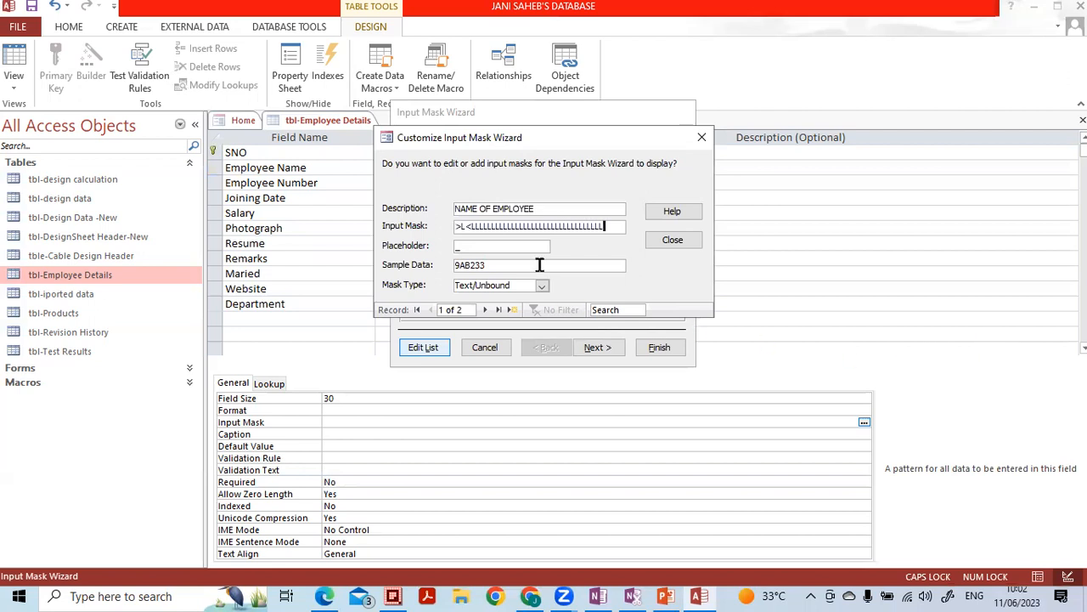
- Replace the sample data with an employee name and try to close the customisation
click(505, 245)
click(491, 264)
drag(491, 264, 422, 264)
key(Delete)
key(Caps_Lock)
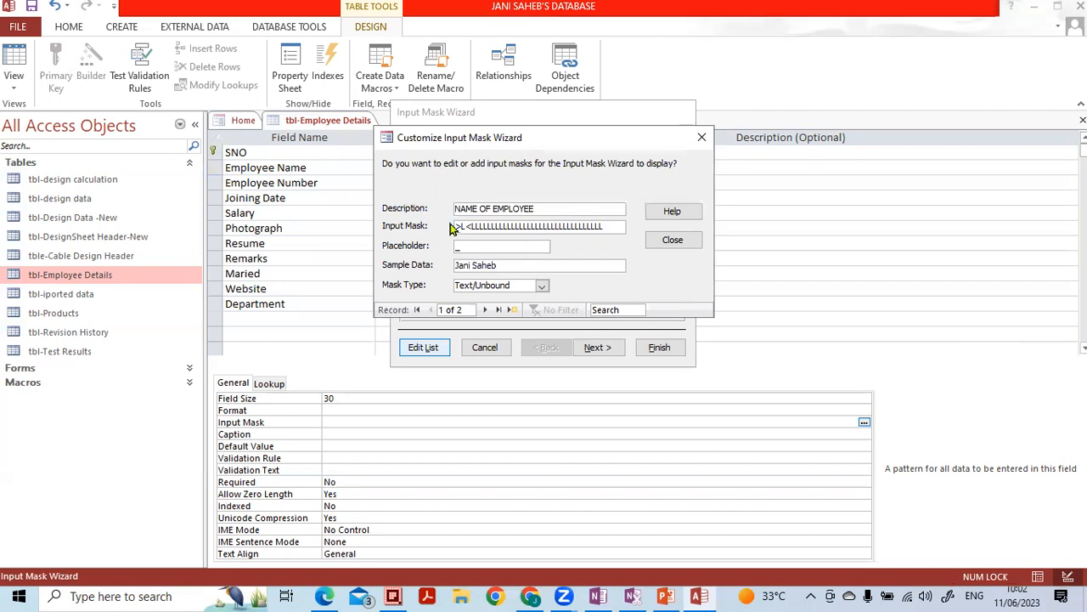
click(658, 241)
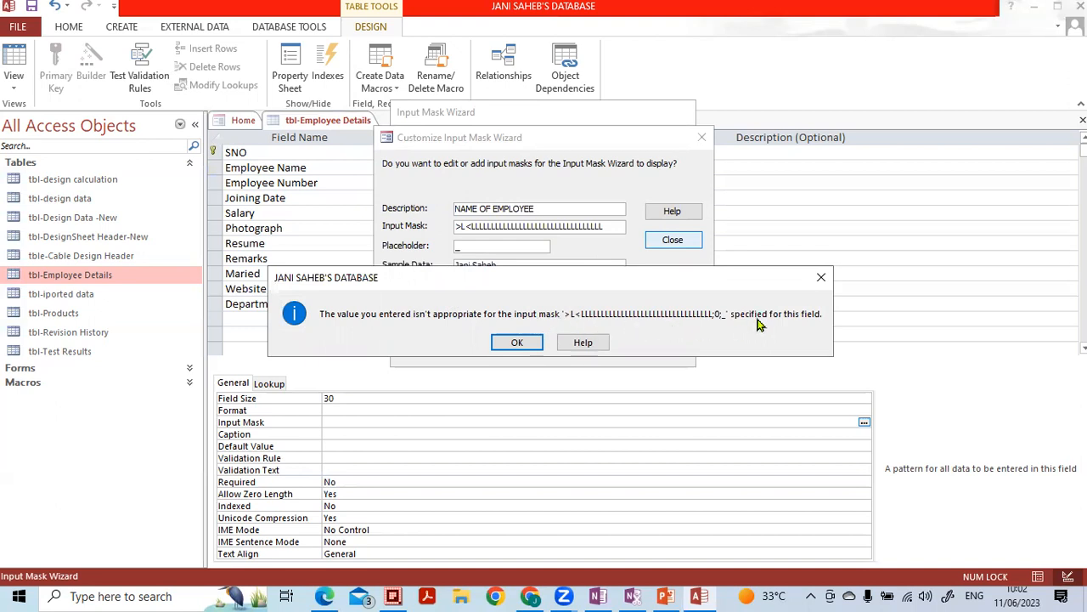
- Dismiss the mask mismatch warnings, clear the sample data, and retry closing
click(517, 343)
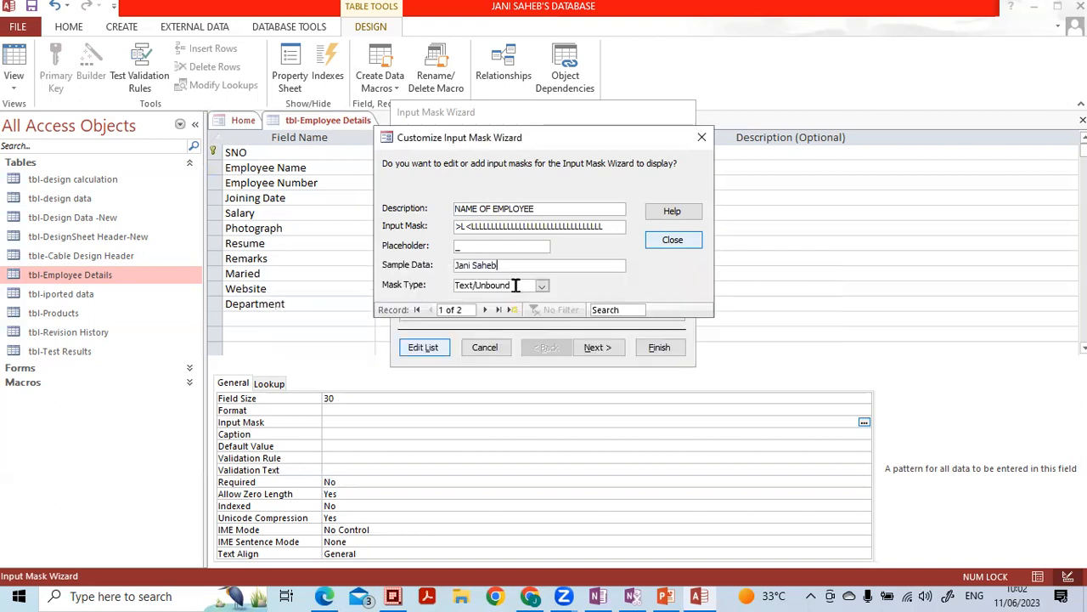
click(493, 231)
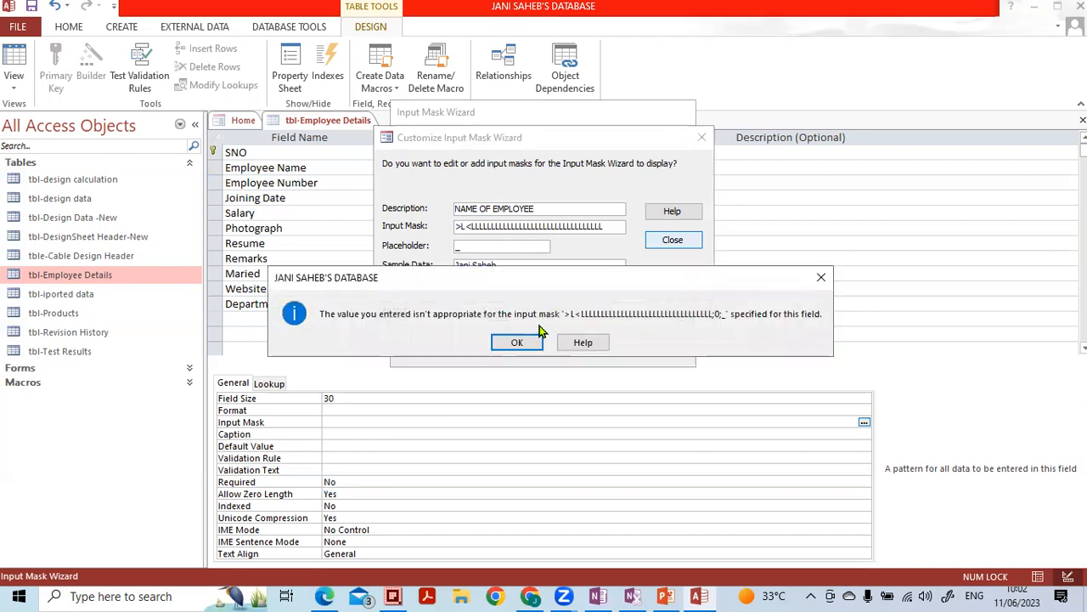
click(524, 340)
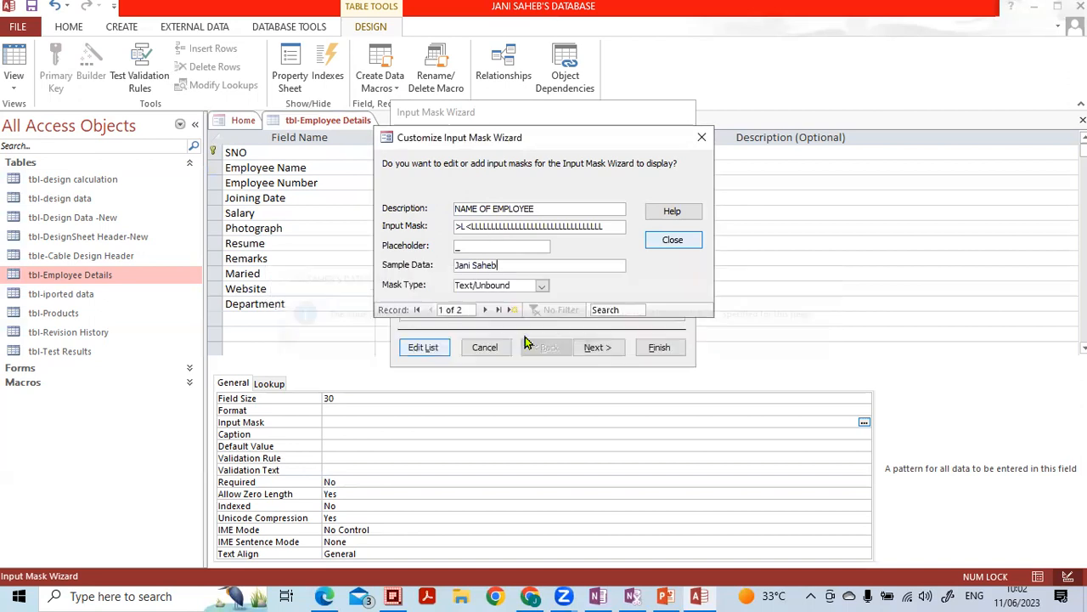
drag(535, 265, 346, 264)
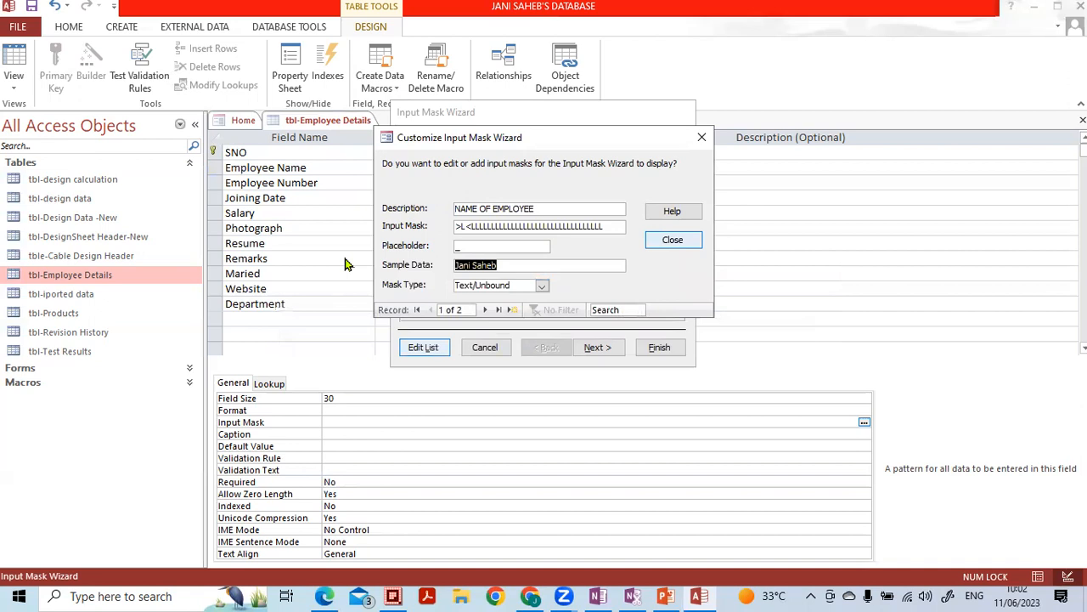
key(BackSpace)
click(671, 241)
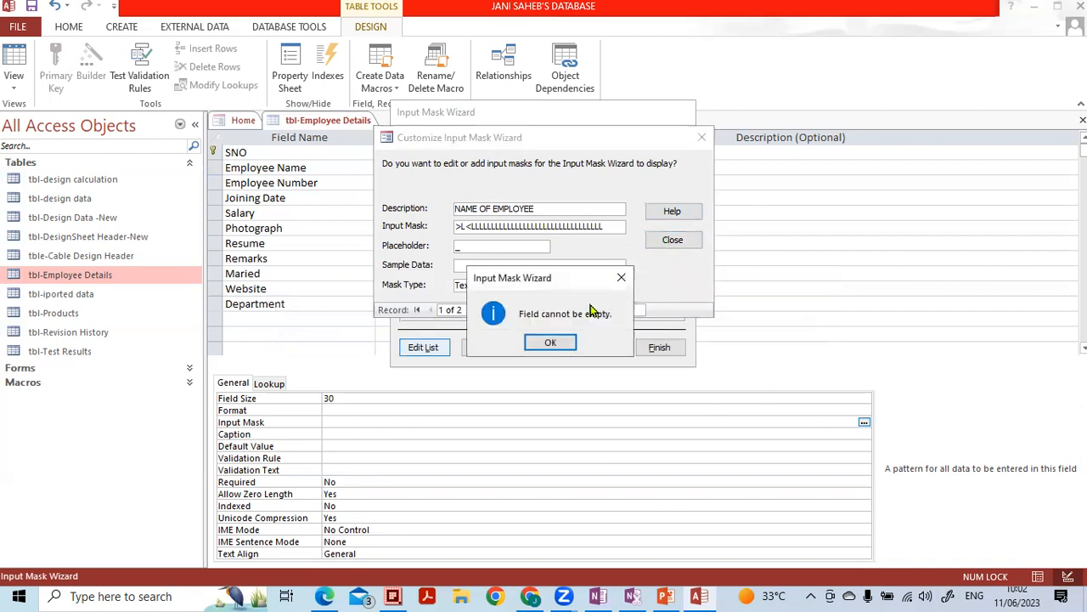
click(551, 343)
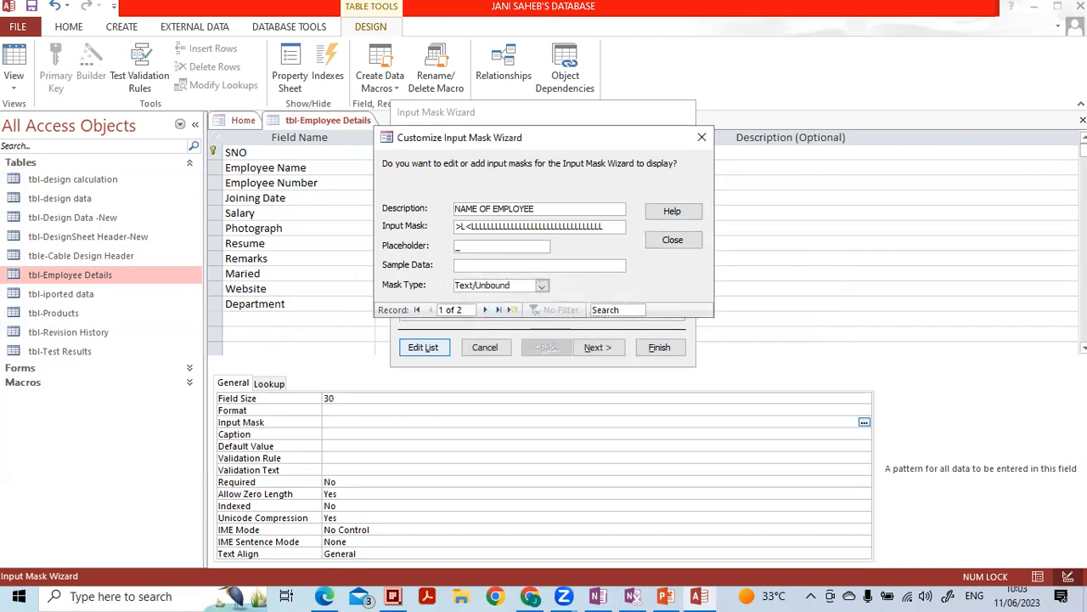
- Try a long sample string, dismiss the further warnings, and cancel the customisation with Esc
text(Janisahebdjlsjflkjskldfjlksdjflksj)
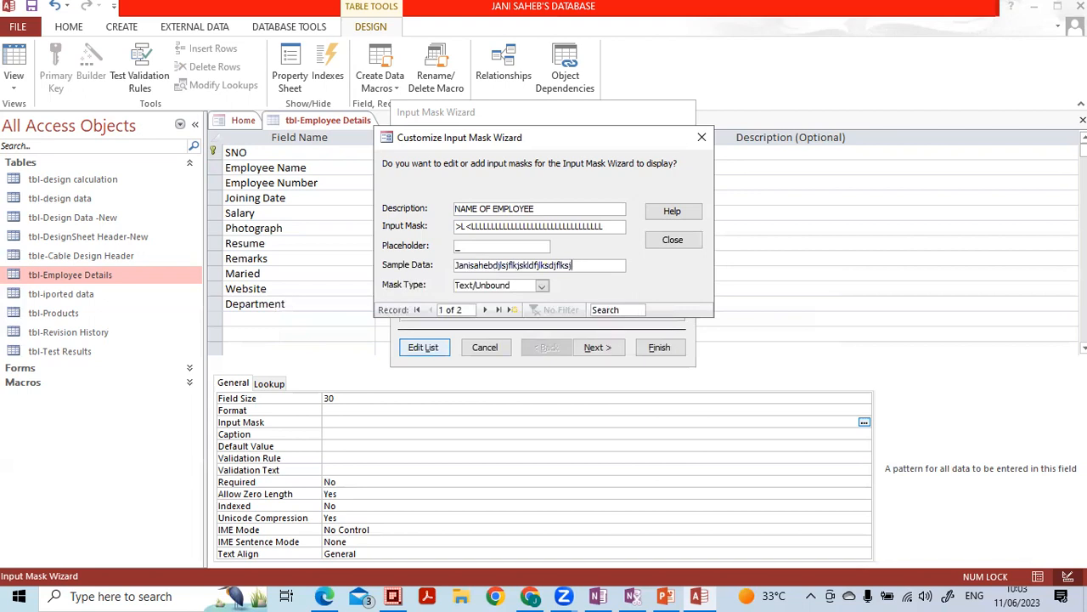
click(696, 242)
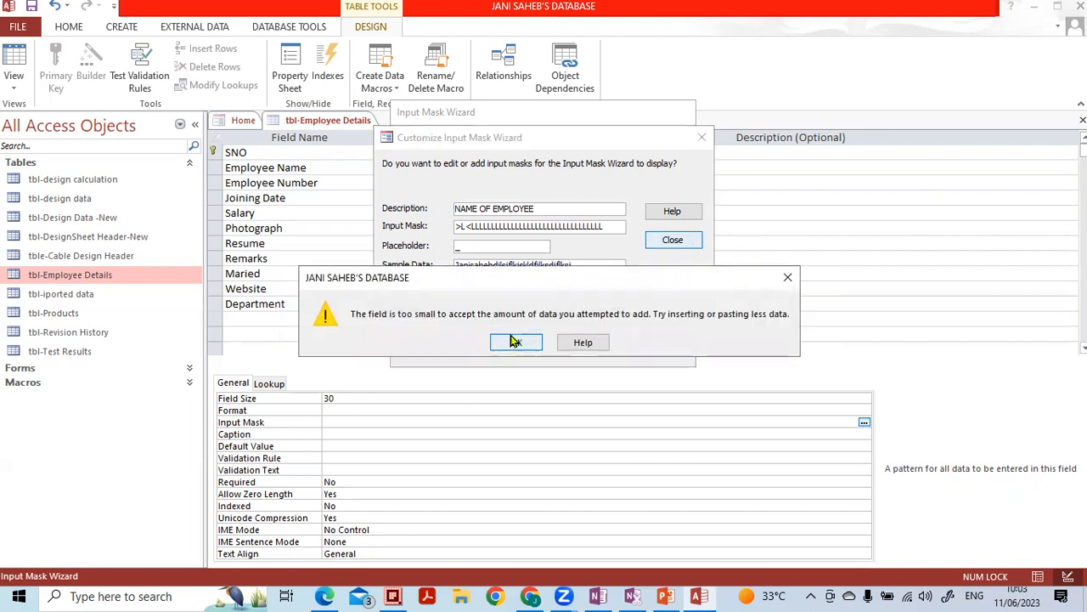
click(516, 342)
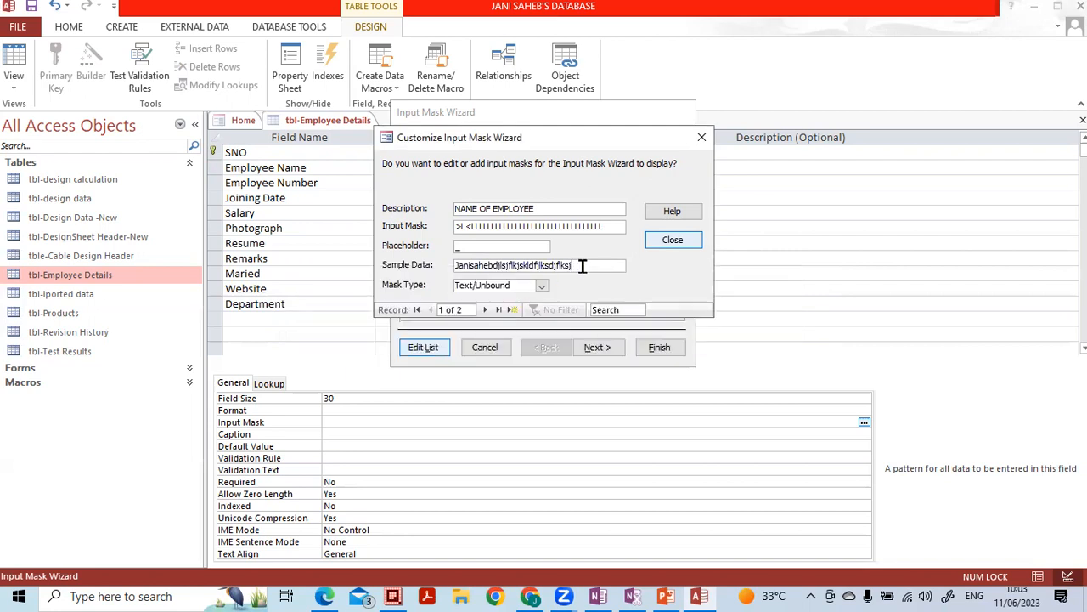
key(BackSpace)
key(BackSpace)
key(BackSpace)
key(BackSpace)
key(BackSpace)
key(BackSpace)
key(BackSpace)
key(BackSpace)
key(BackSpace)
key(BackSpace)
key(BackSpace)
key(BackSpace)
key(BackSpace)
key(BackSpace)
key(BackSpace)
key(BackSpace)
key(BackSpace)
key(BackSpace)
key(BackSpace)
key(BackSpace)
key(BackSpace)
key(Return)
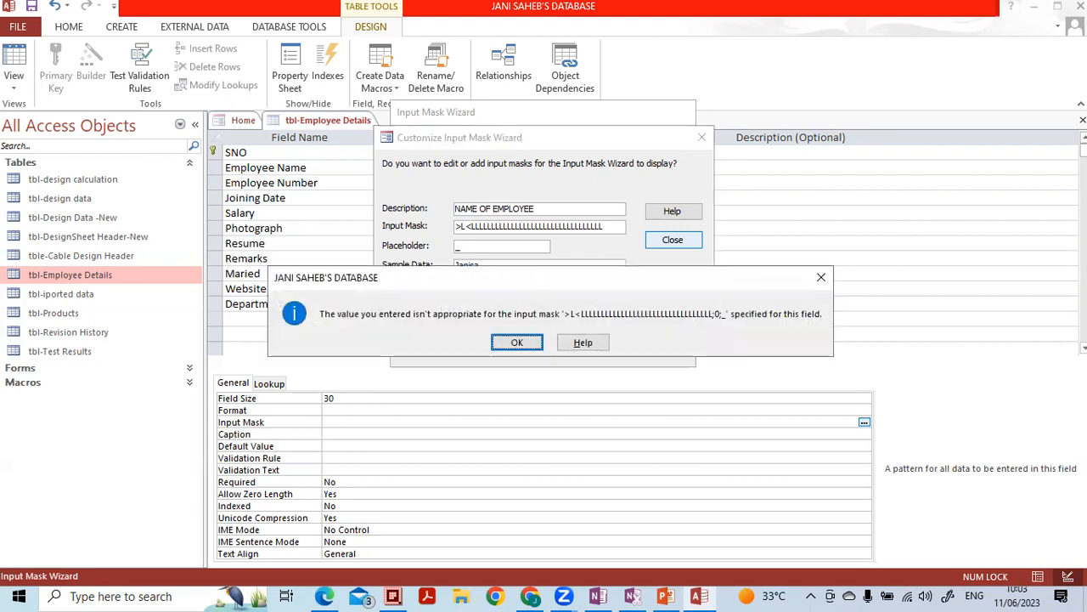
click(519, 344)
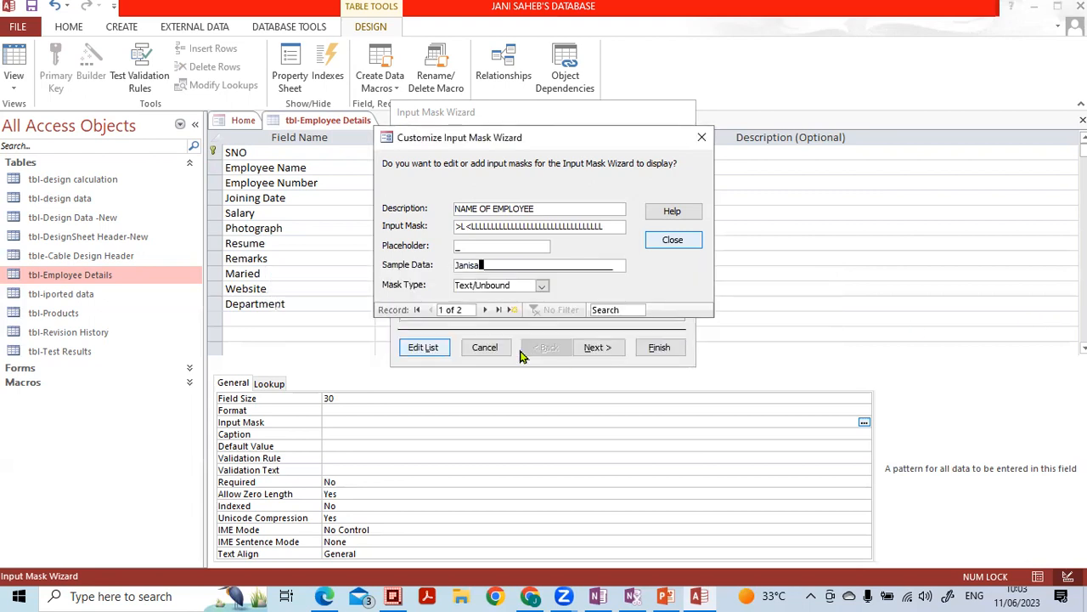
click(523, 225)
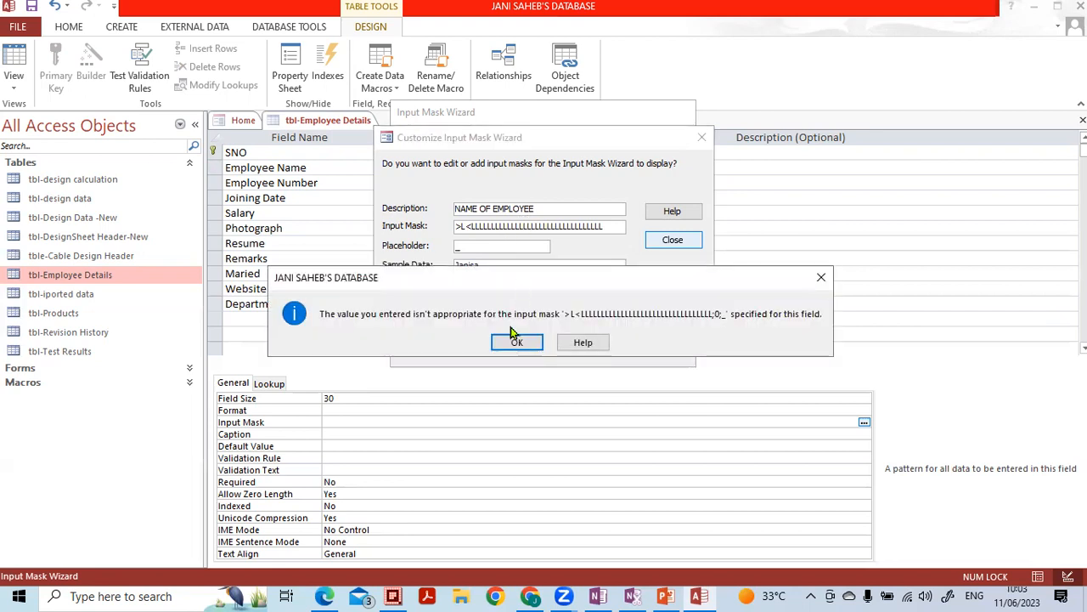
click(515, 335)
key(Escape)
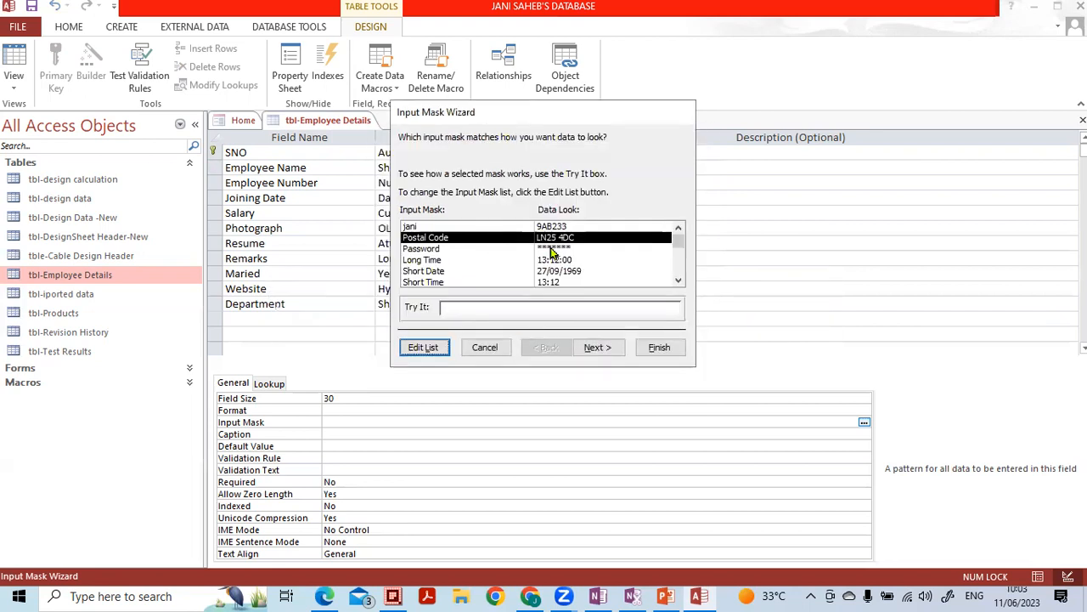
- Save the NAME OF EMPLOYEE mask as >L<LLL with a four-letter sample name
scroll(501, 274, down, 1)
scroll(505, 273, up, 1)
click(429, 344)
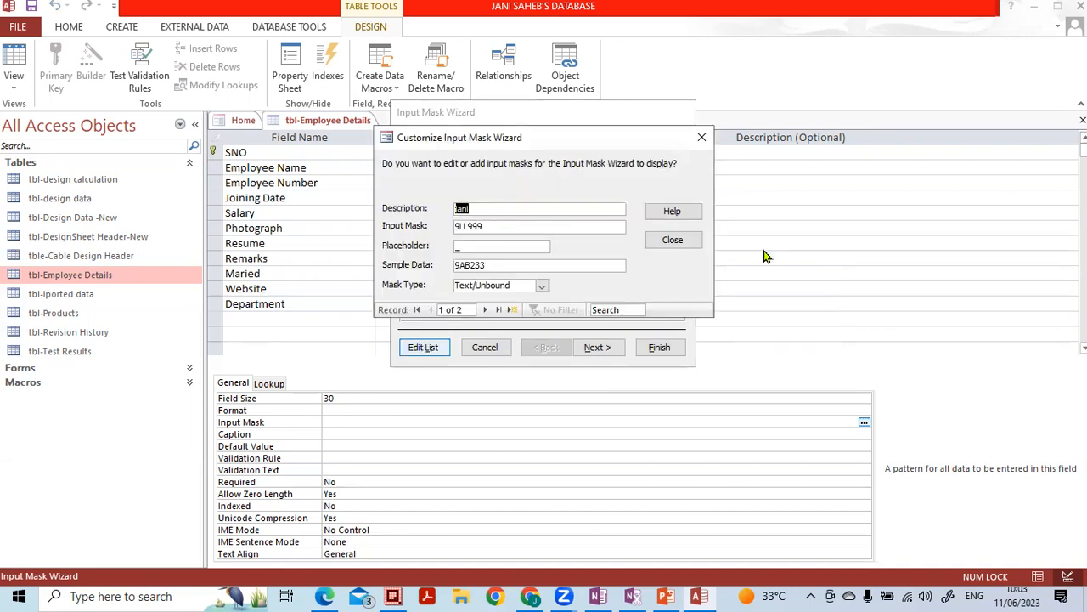
key(Caps_Lock)
text(NAME OF EMPLOYEE)
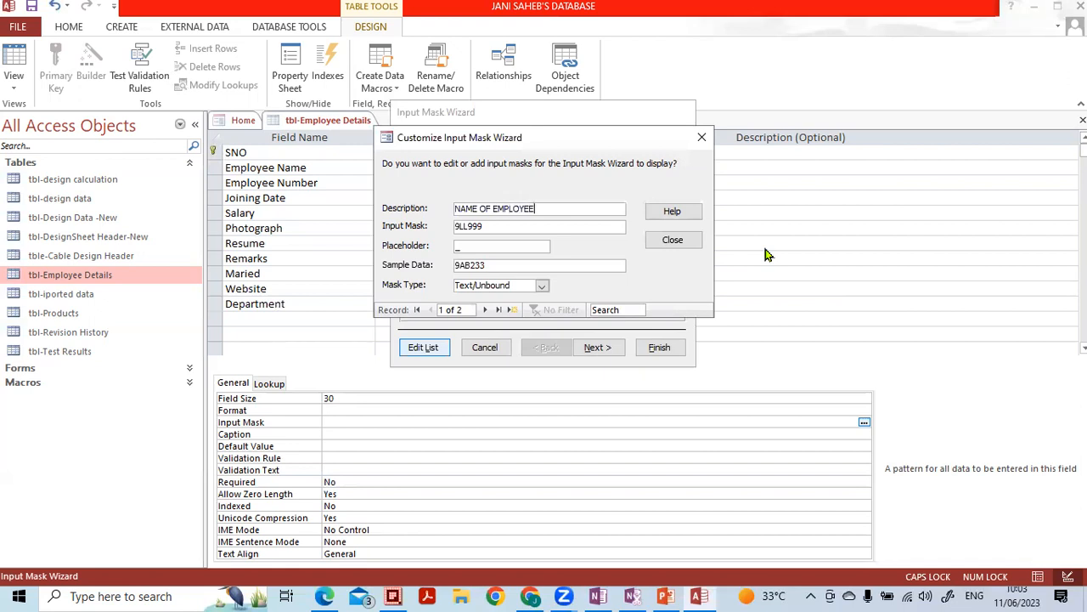
key(Tab)
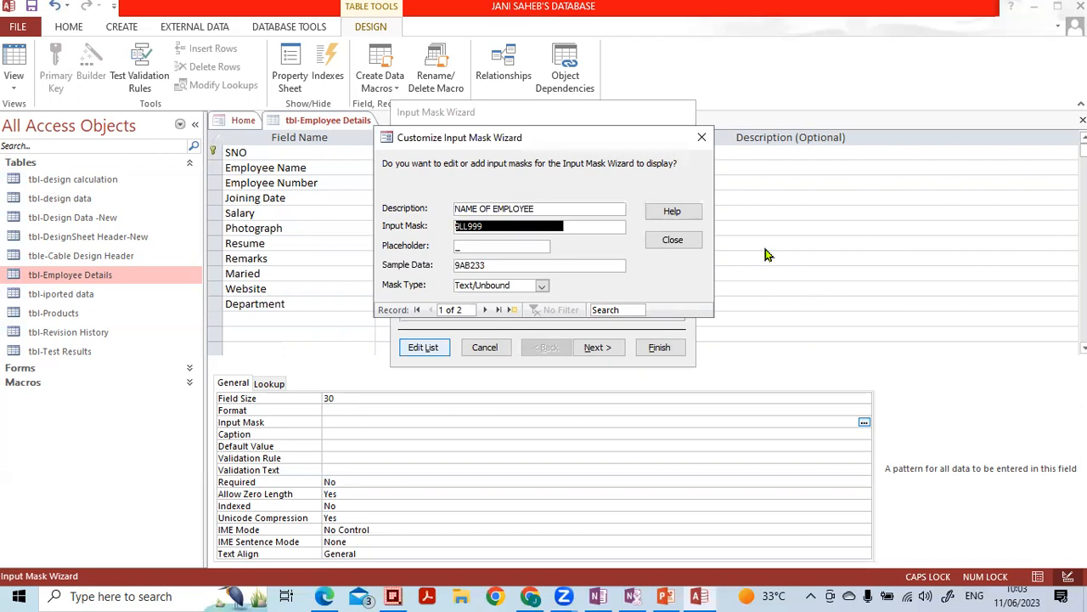
text(>)
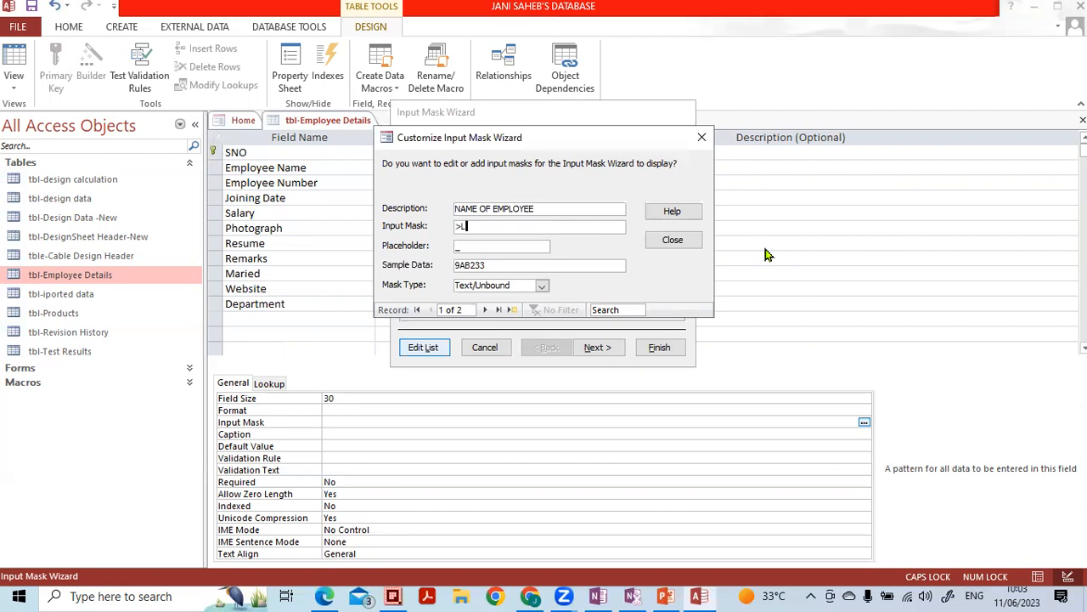
text(L<LLL)
click(509, 264)
drag(411, 253, 447, 263)
text(Jani)
key(Tab)
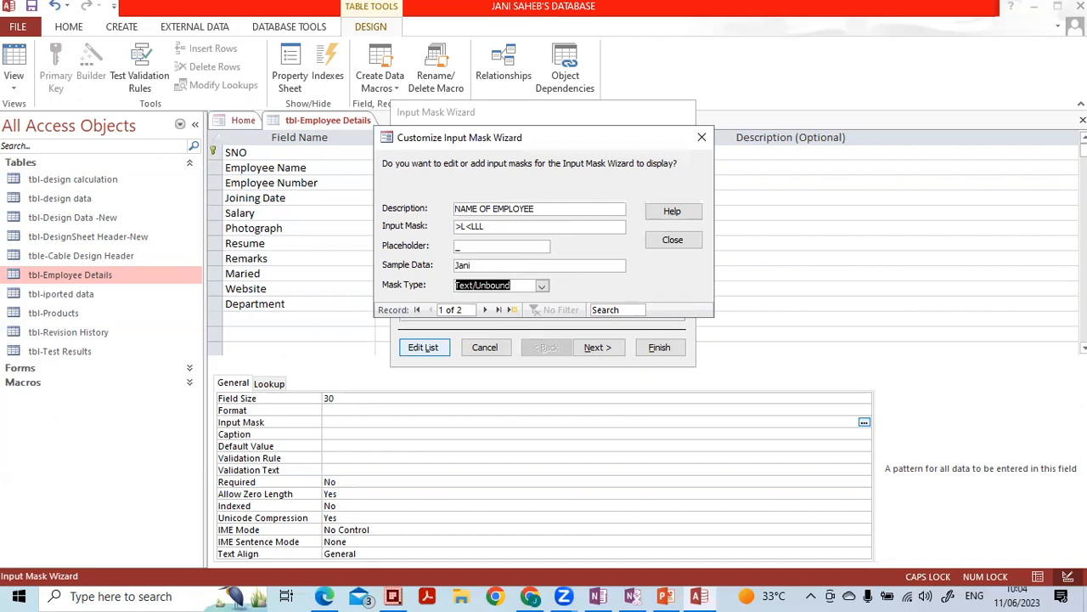
click(684, 241)
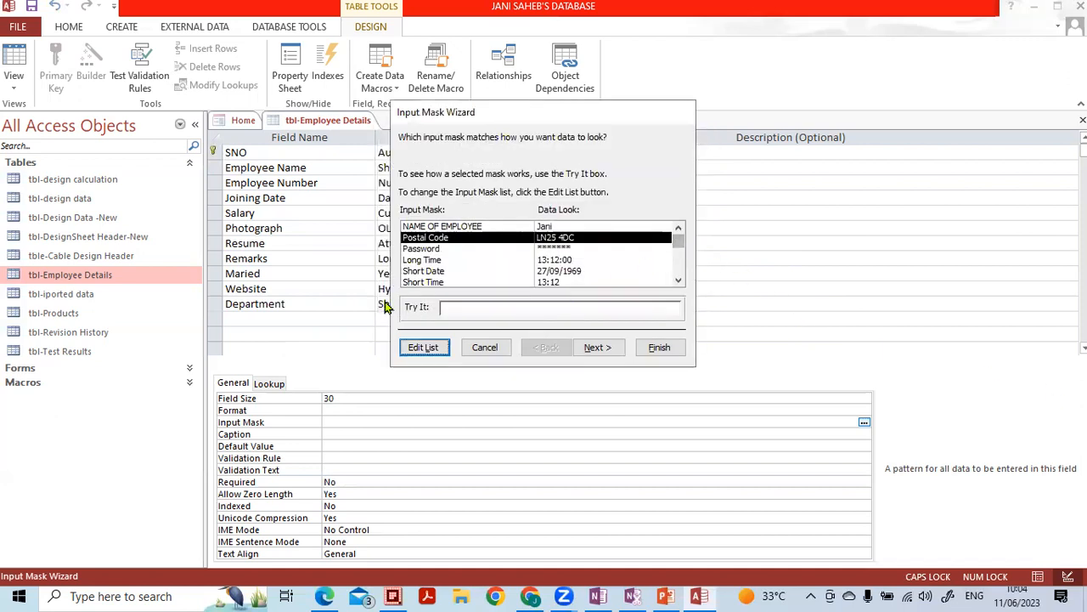
- Select the NAME OF EMPLOYEE mask and test it by entering a sample name in Try It
click(458, 226)
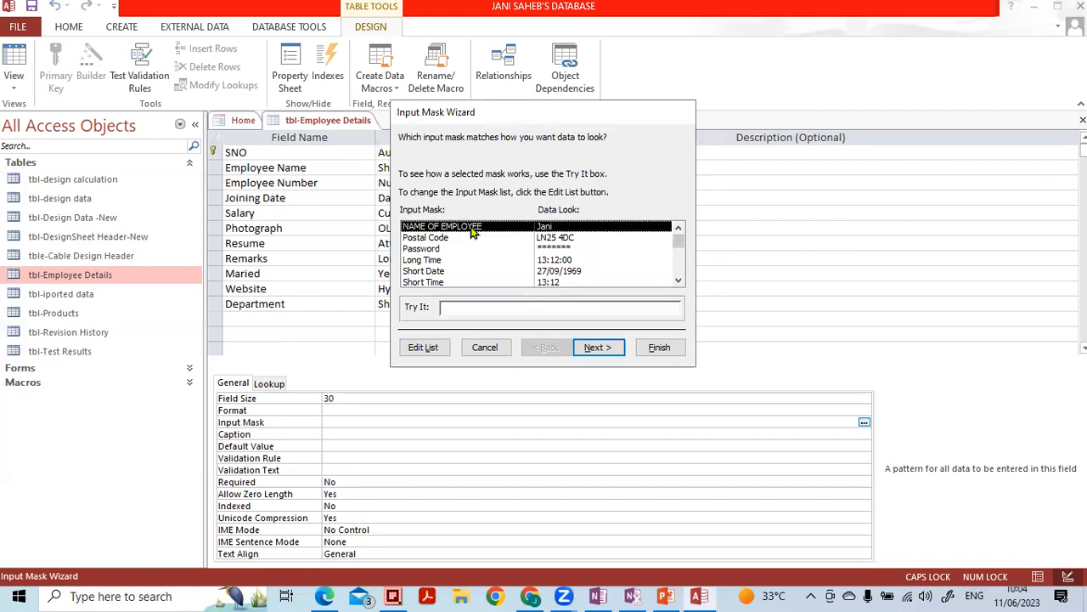
click(595, 346)
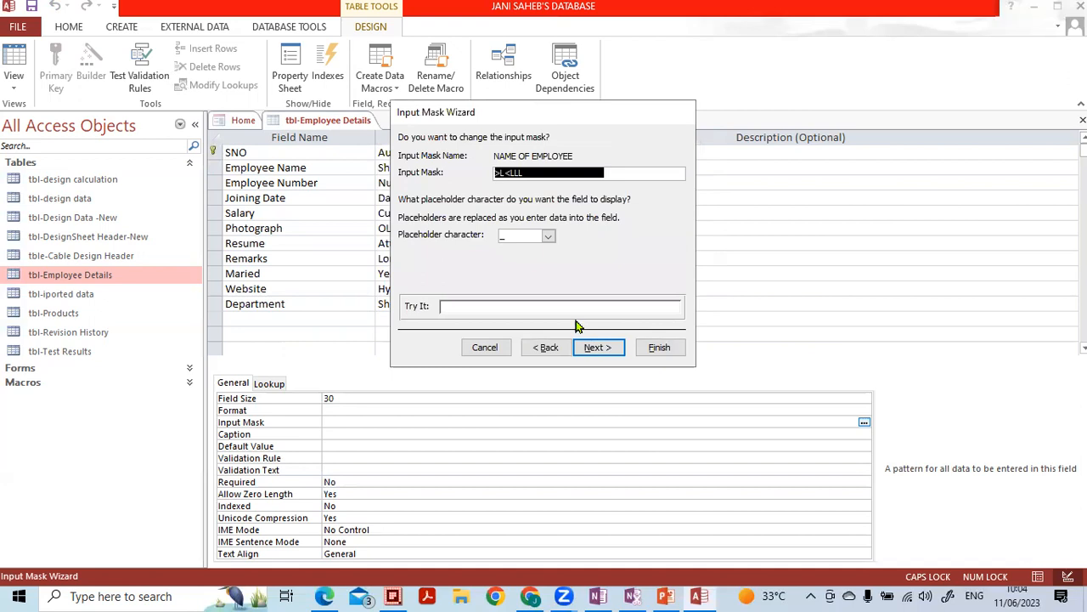
click(449, 307)
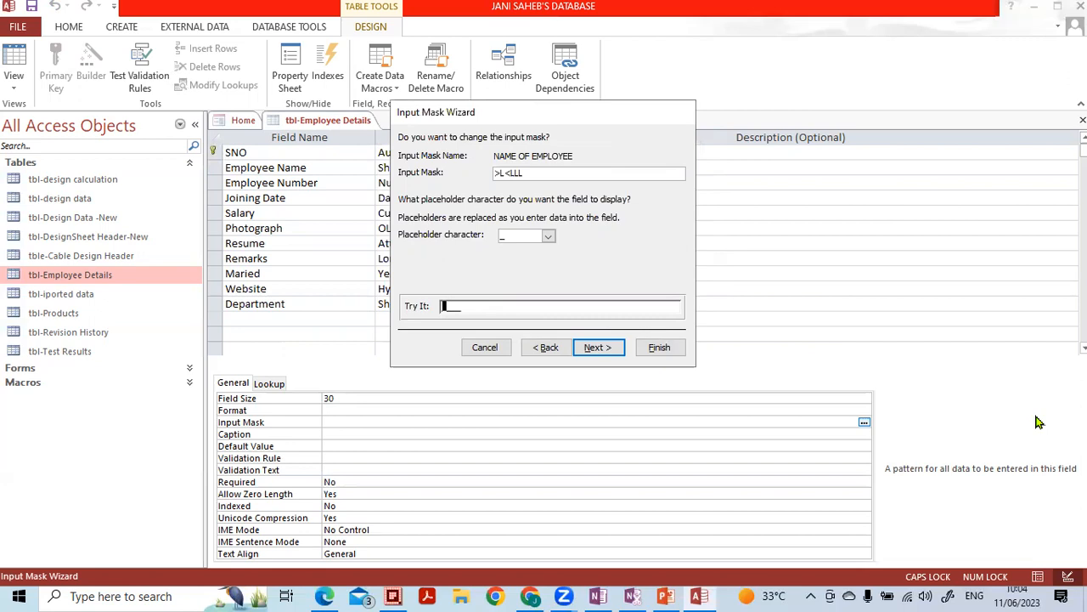
text(Jani)
click(608, 347)
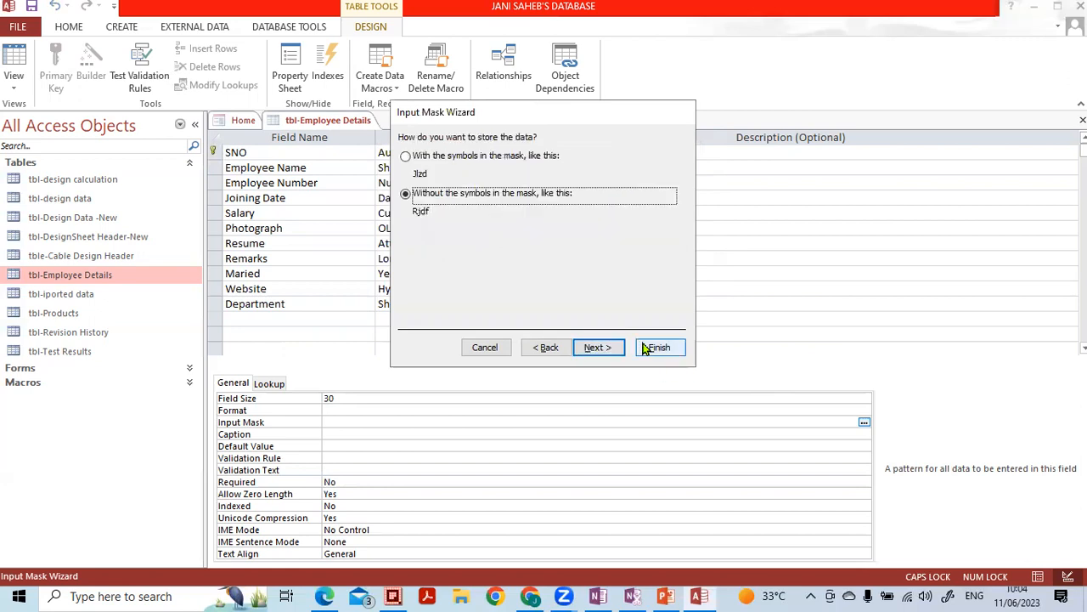
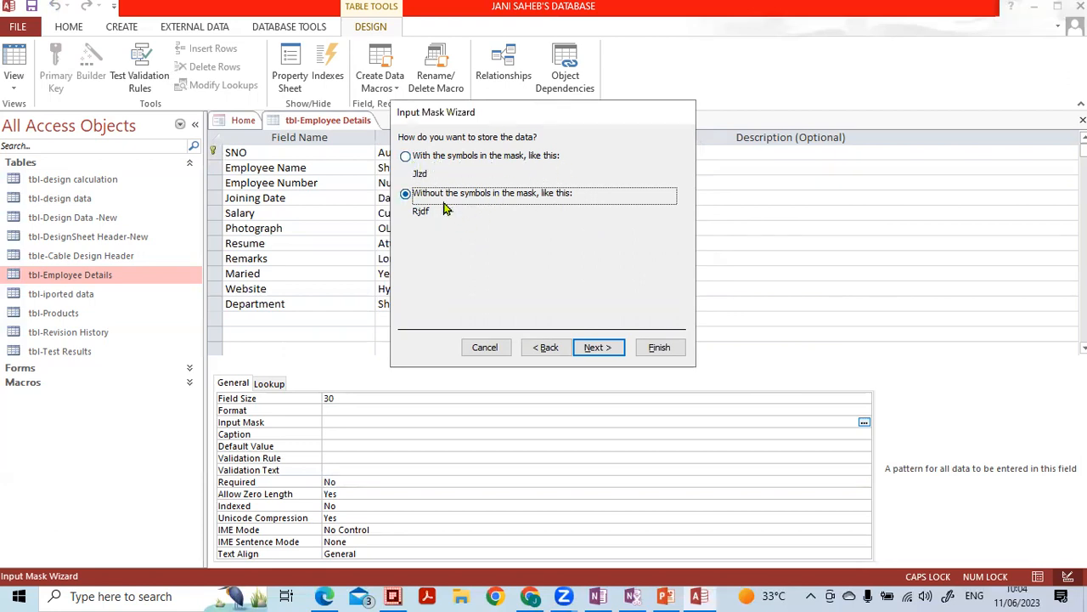
- Finish the wizard to apply >L<LLL;;_ to Employee Name, then select the Department field
click(595, 346)
click(659, 347)
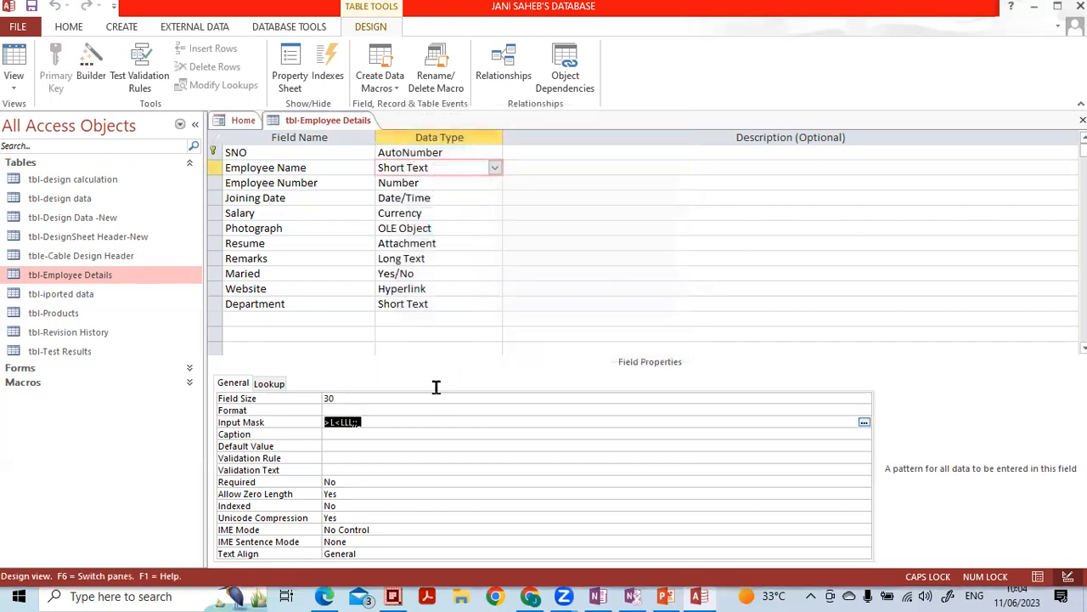
click(368, 434)
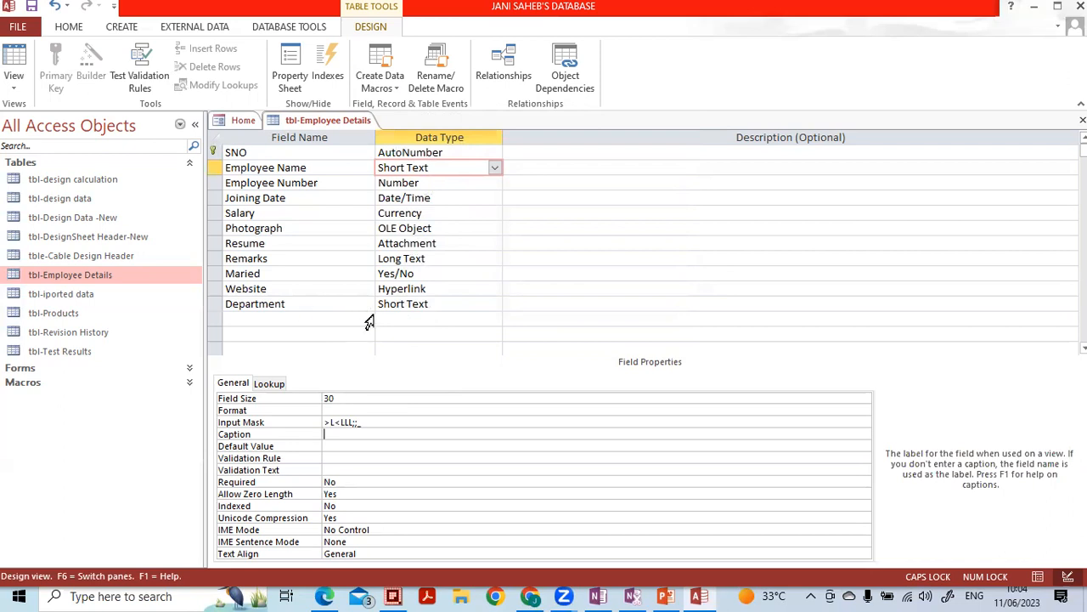
click(360, 420)
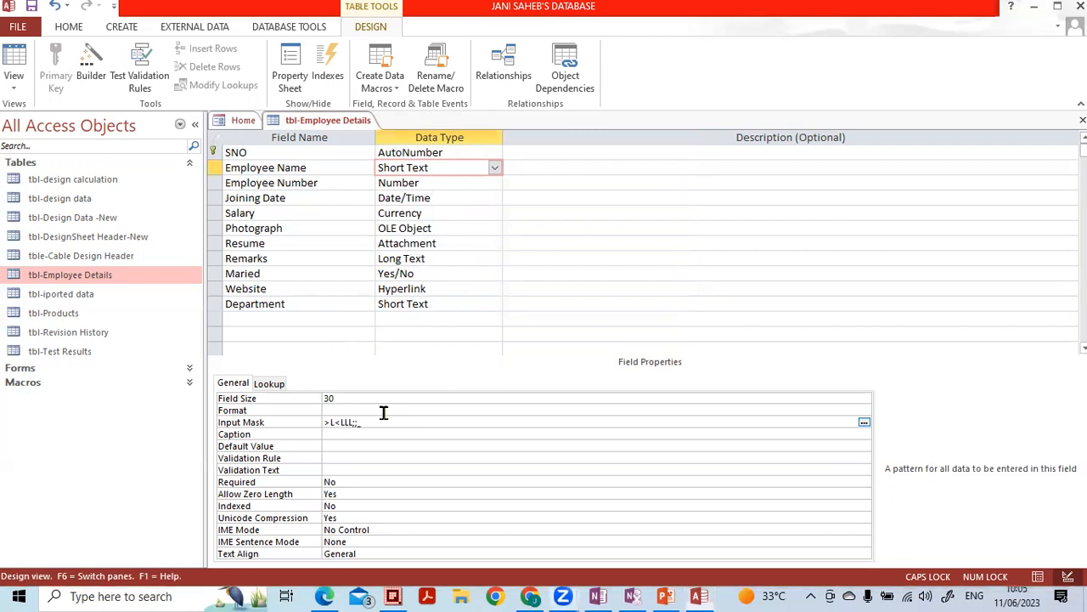
click(440, 304)
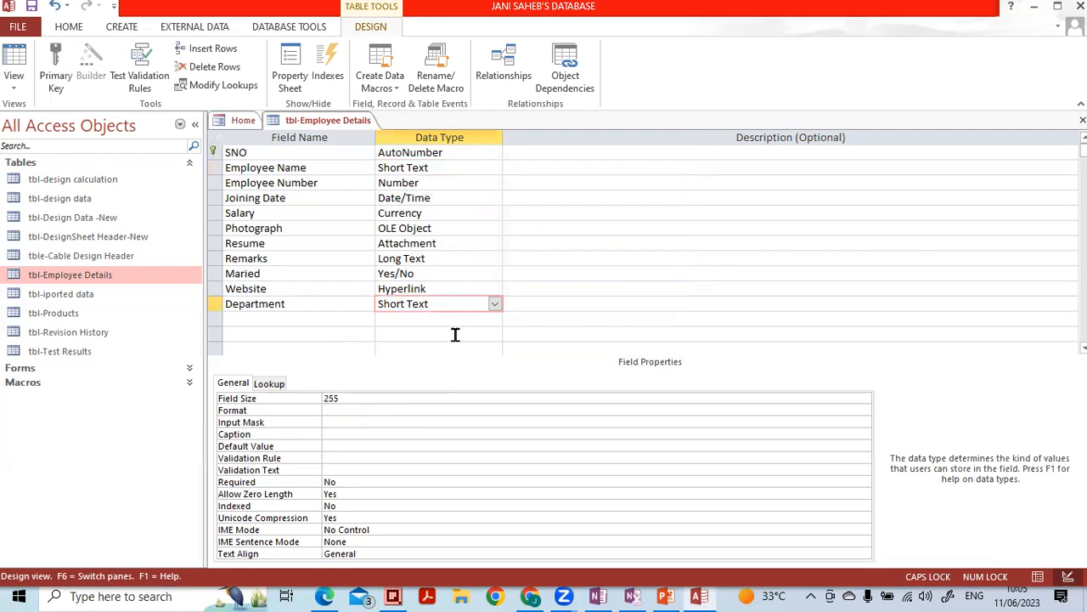
- Apply the NAME OF EMPLOYEE mask >L<LLL;;_ to Department, saving the table when asked, then close the design
click(344, 422)
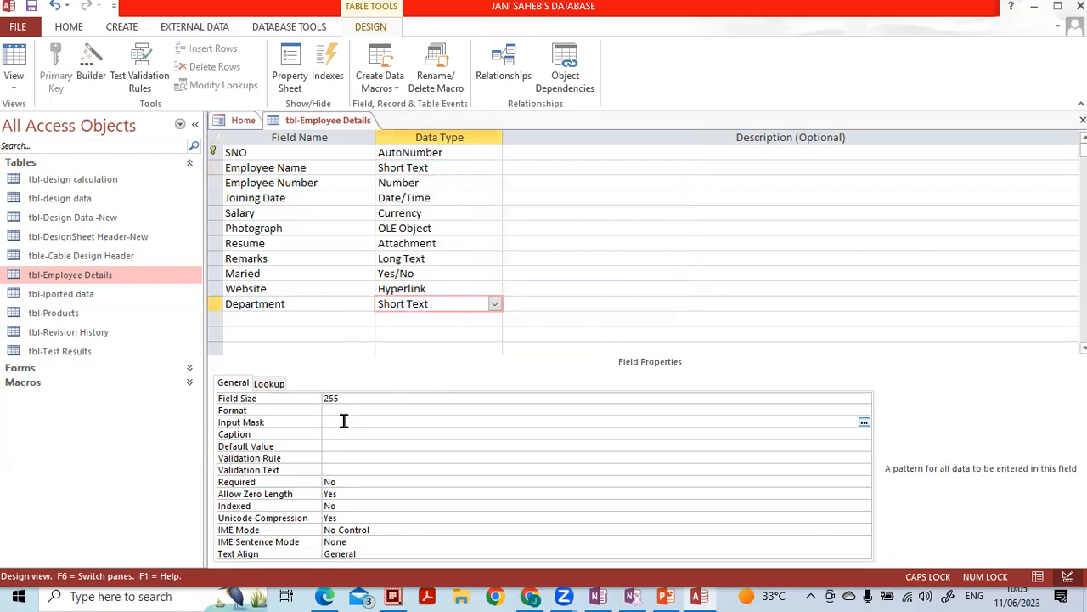
click(865, 424)
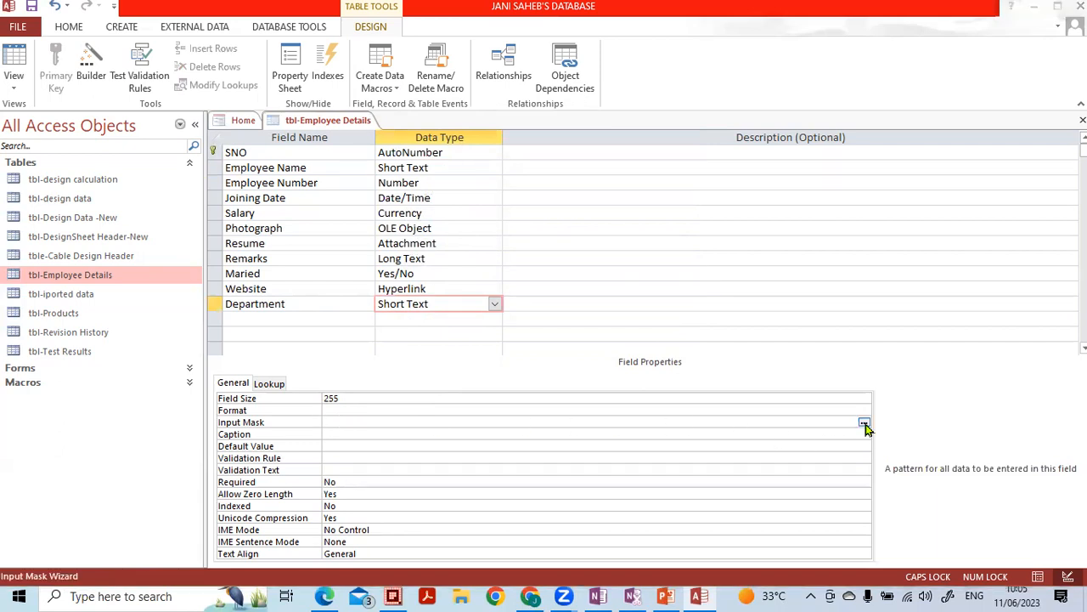
click(516, 341)
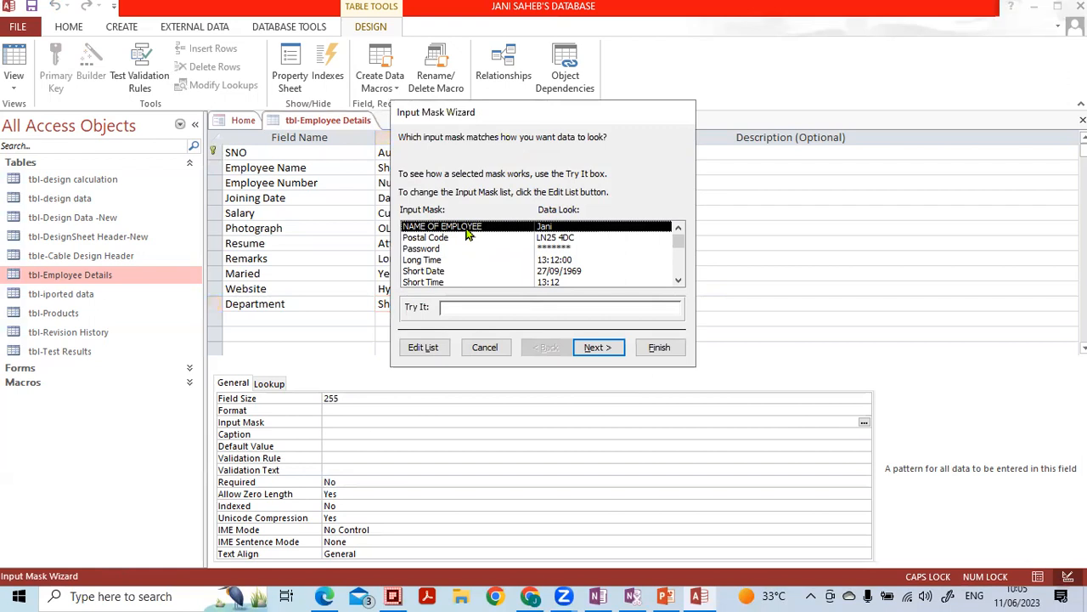
double_click(466, 233)
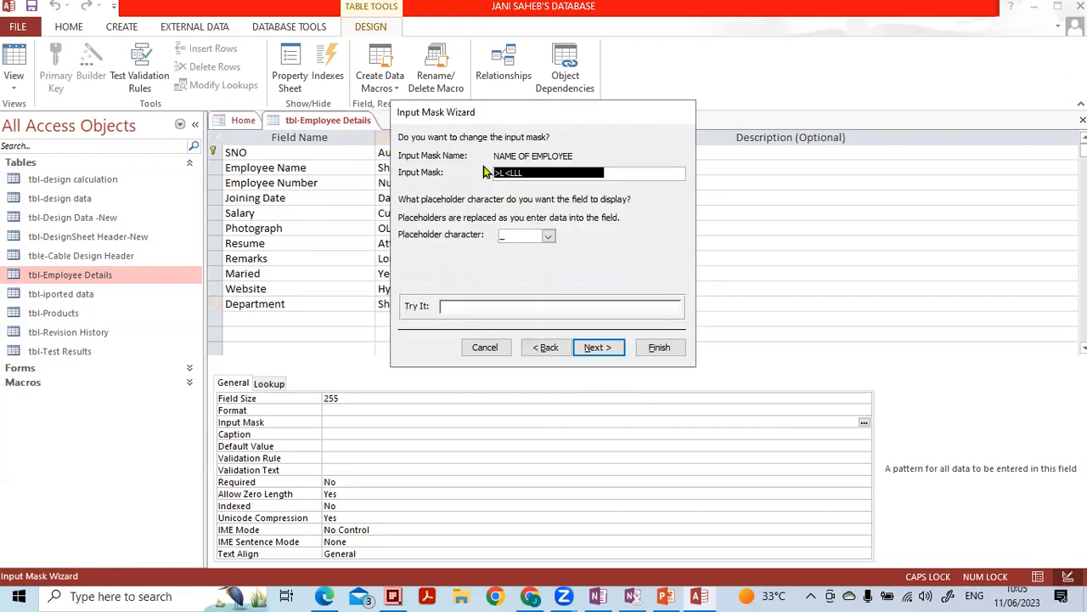
click(591, 345)
click(659, 348)
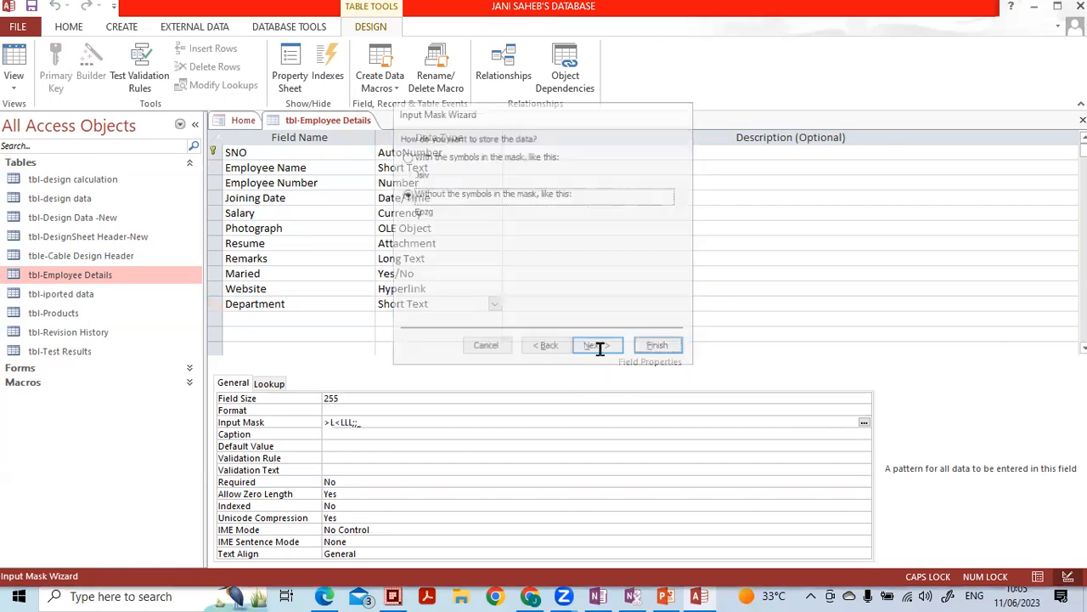
click(388, 434)
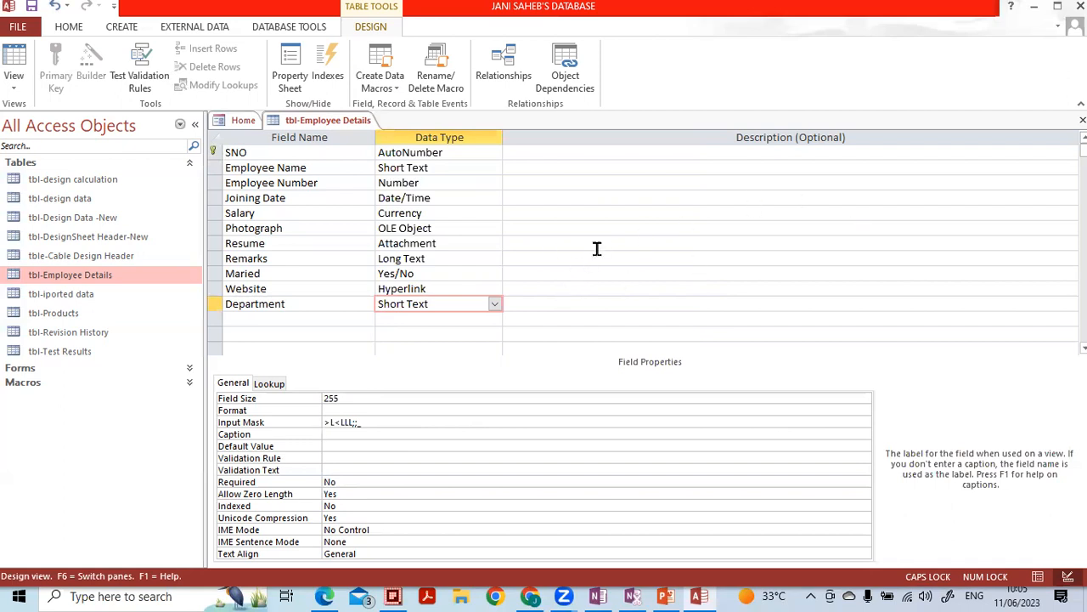
click(1082, 120)
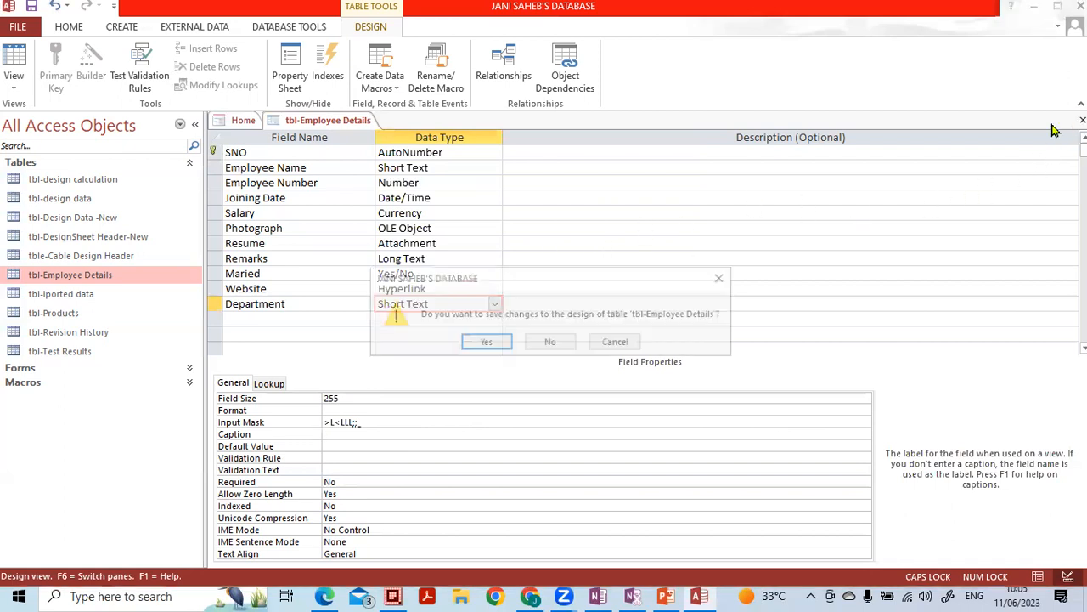
- Save the design, open the tbl-Employee Details datasheet and enter Jame as a new Employee Name
click(484, 343)
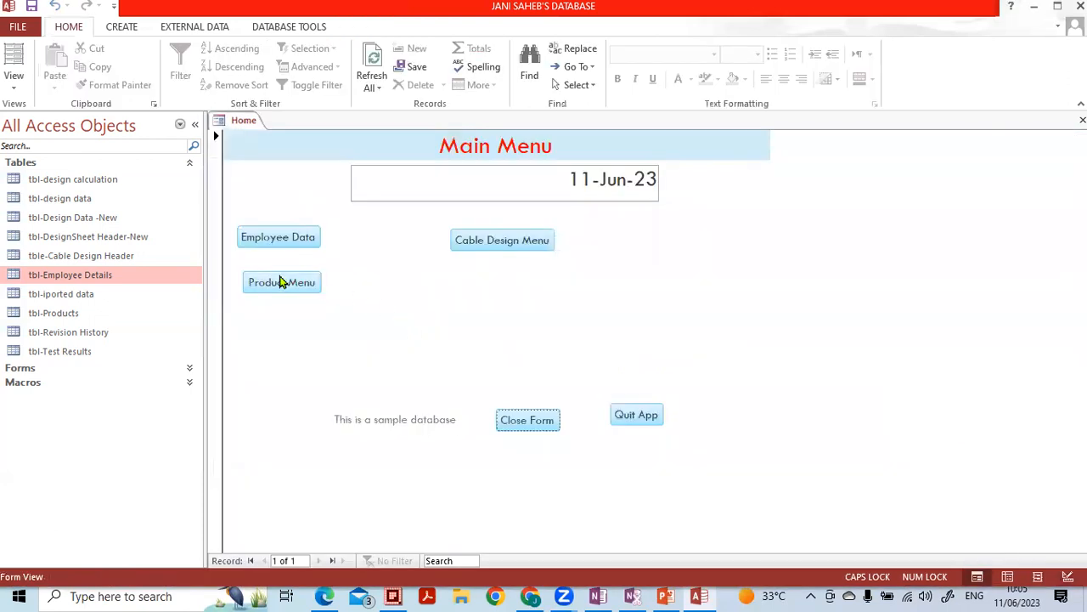
double_click(116, 272)
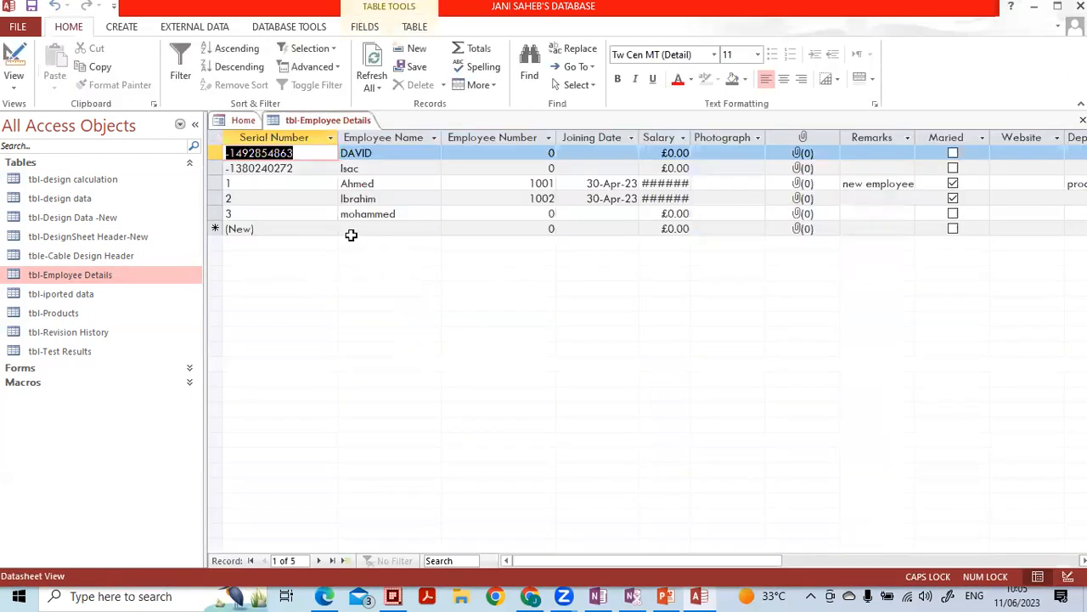
click(364, 228)
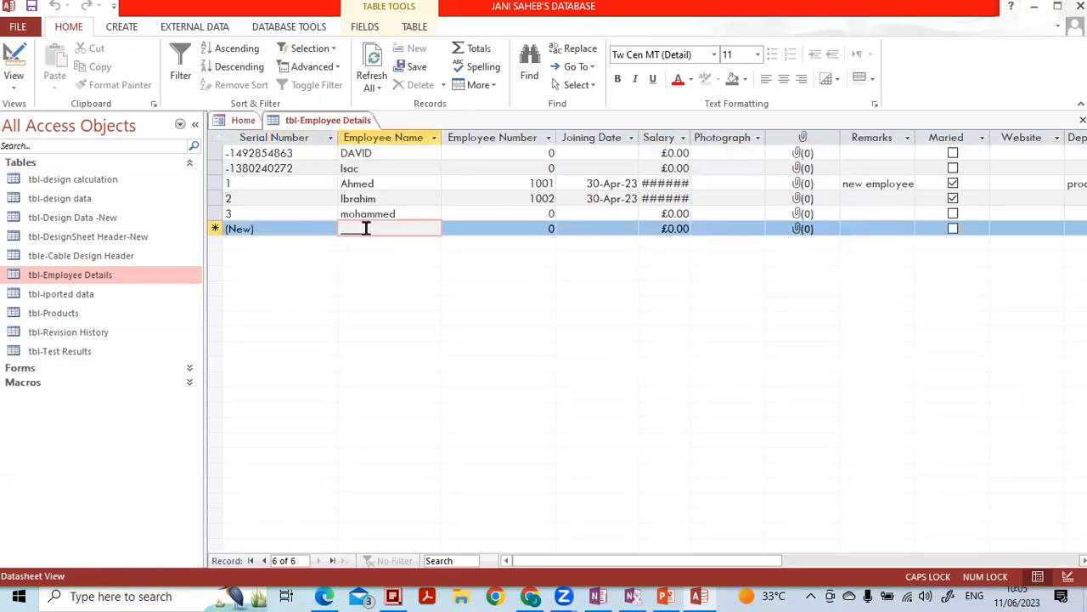
click(344, 228)
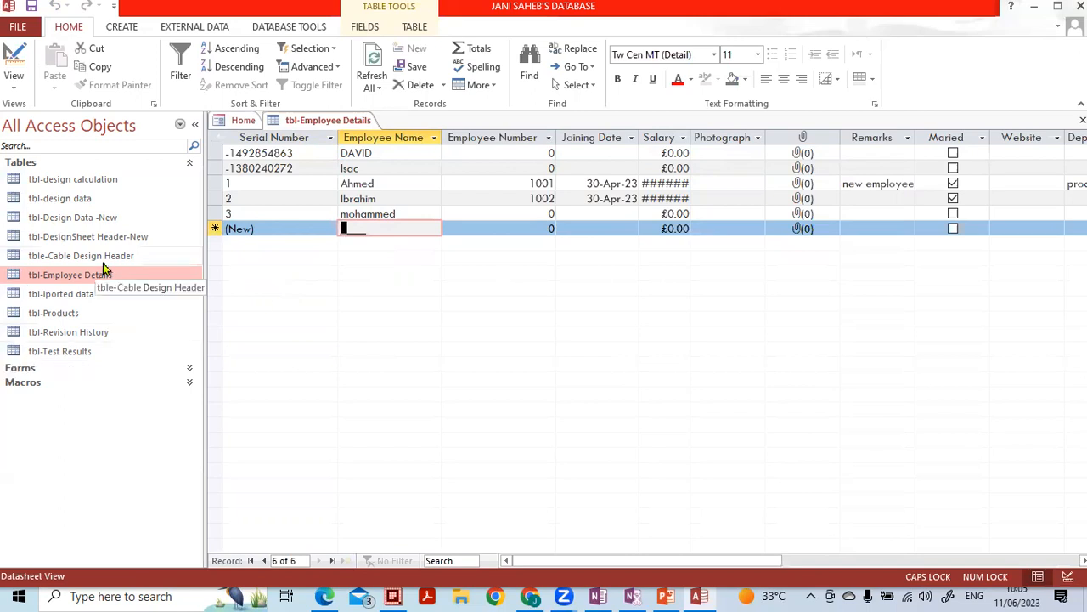
text(Jame)
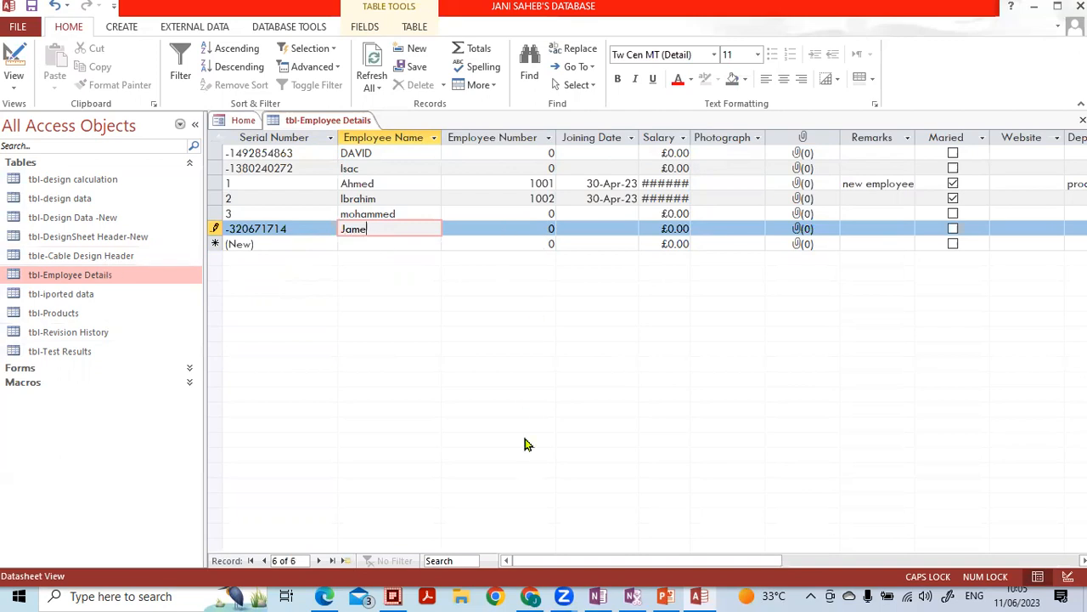
- Enter Prod in the new record's Department, commit the record, and return to Design view
scroll(667, 562, right, 3)
scroll(667, 561, right, 3)
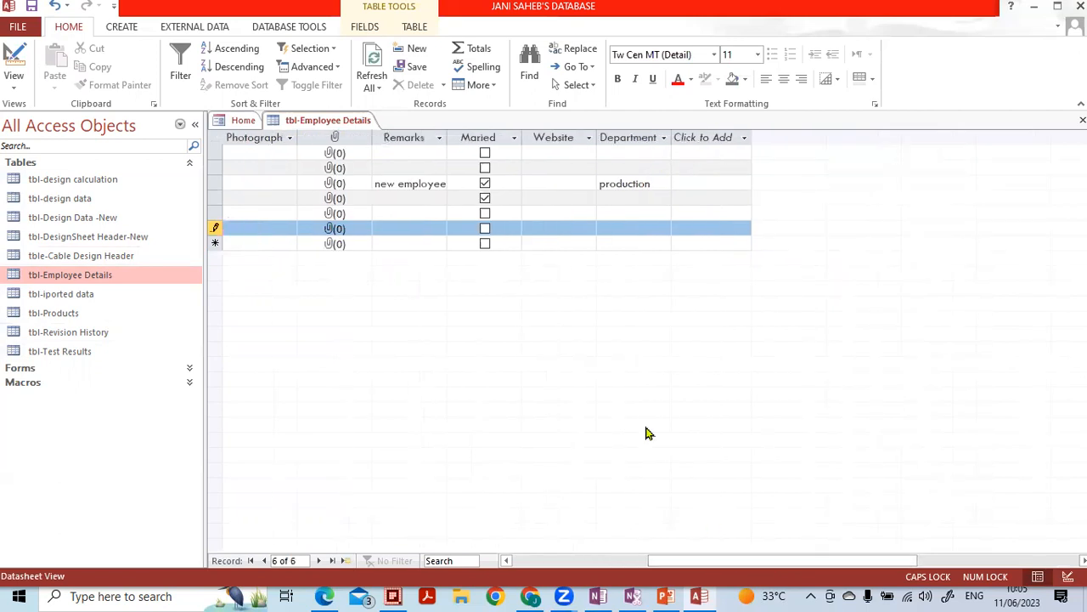
click(608, 226)
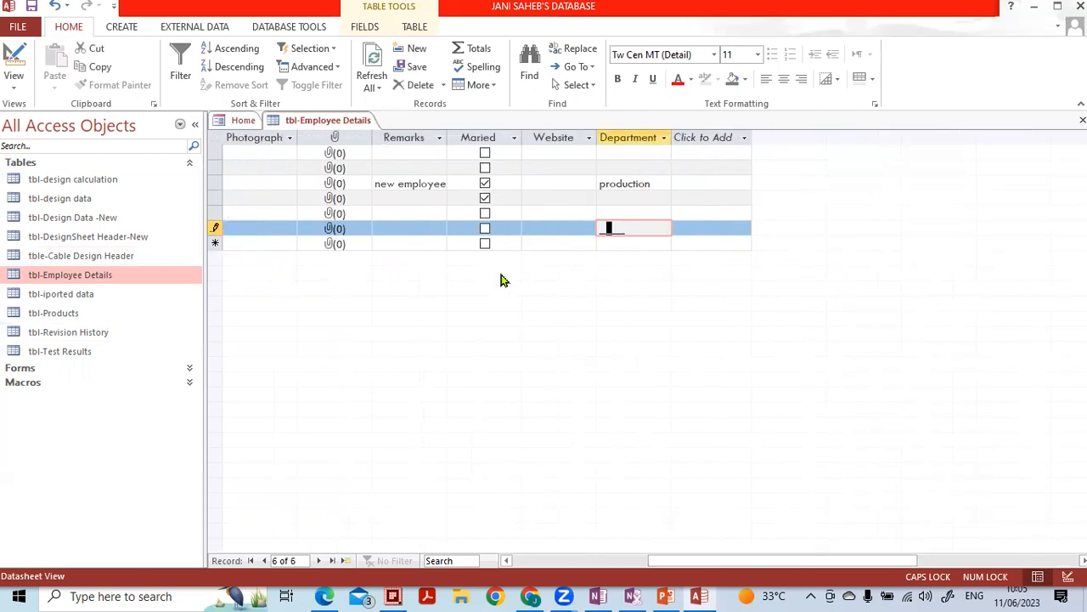
key(Left)
key(Right)
text(Prod)
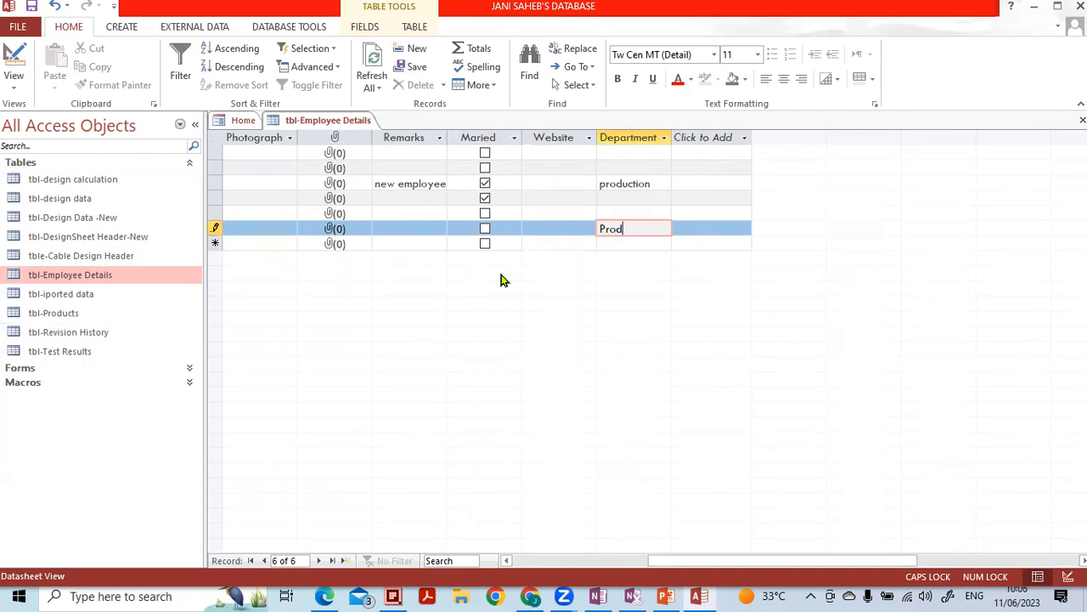
click(386, 217)
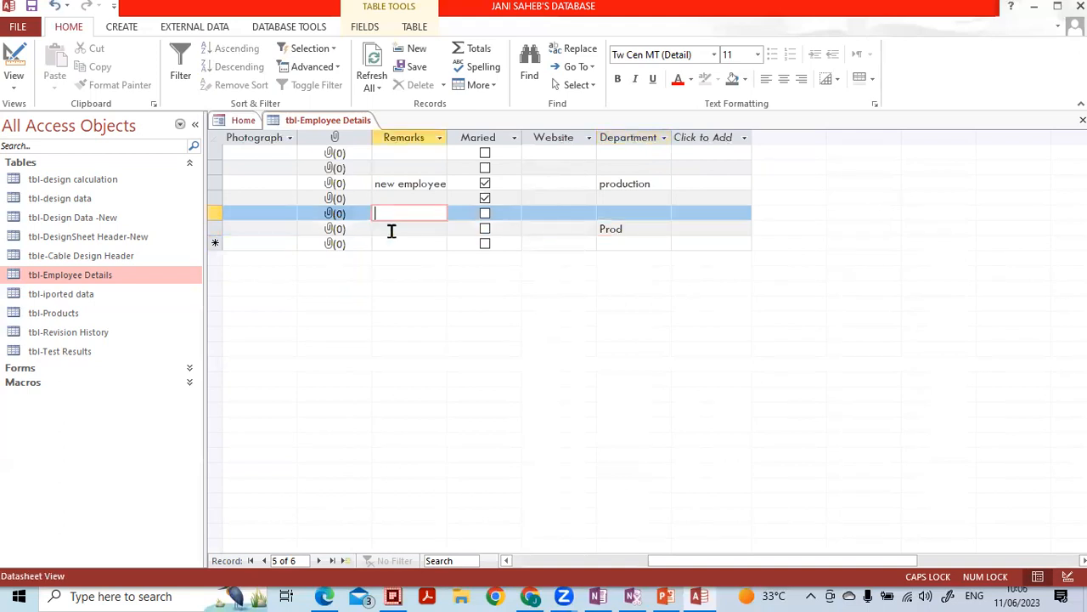
click(391, 230)
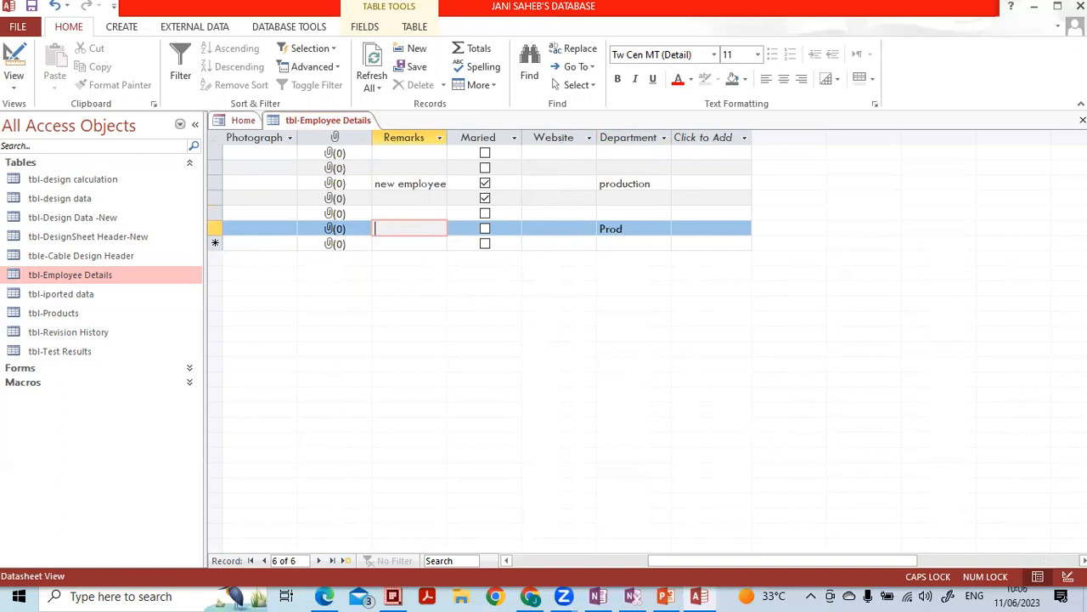
click(1068, 577)
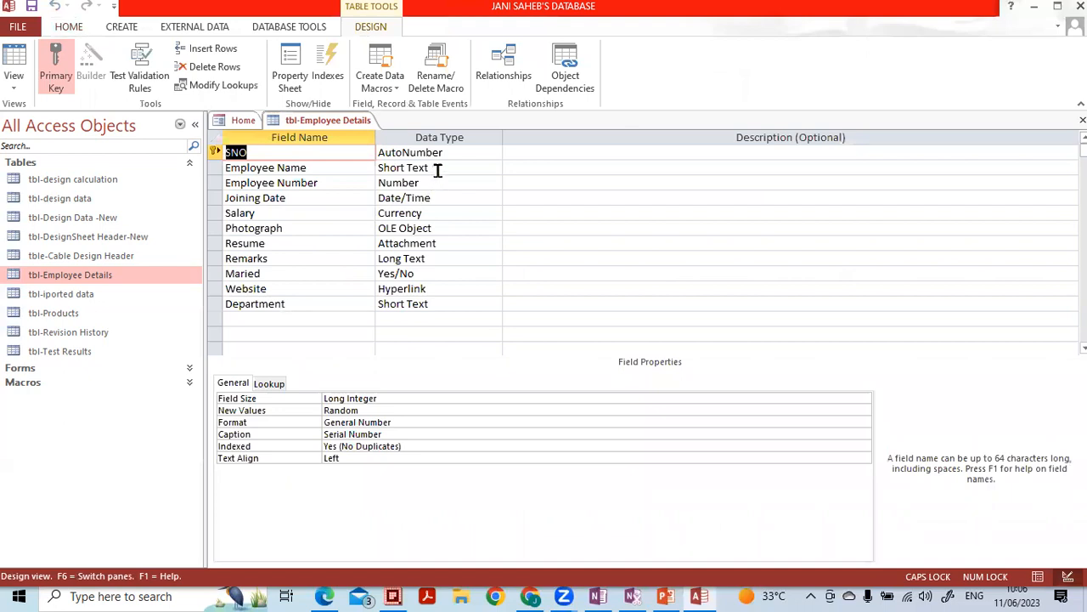
- Try the Input Mask Wizard on Employee Number, dismiss the text-or-date-only warnings, then select Joining Date
click(437, 169)
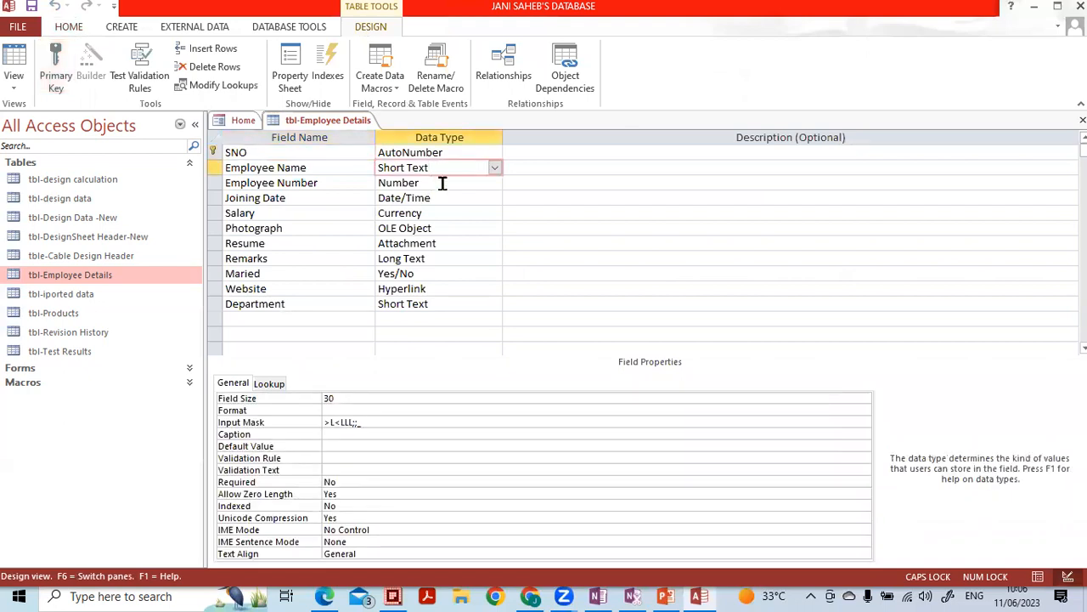
click(441, 183)
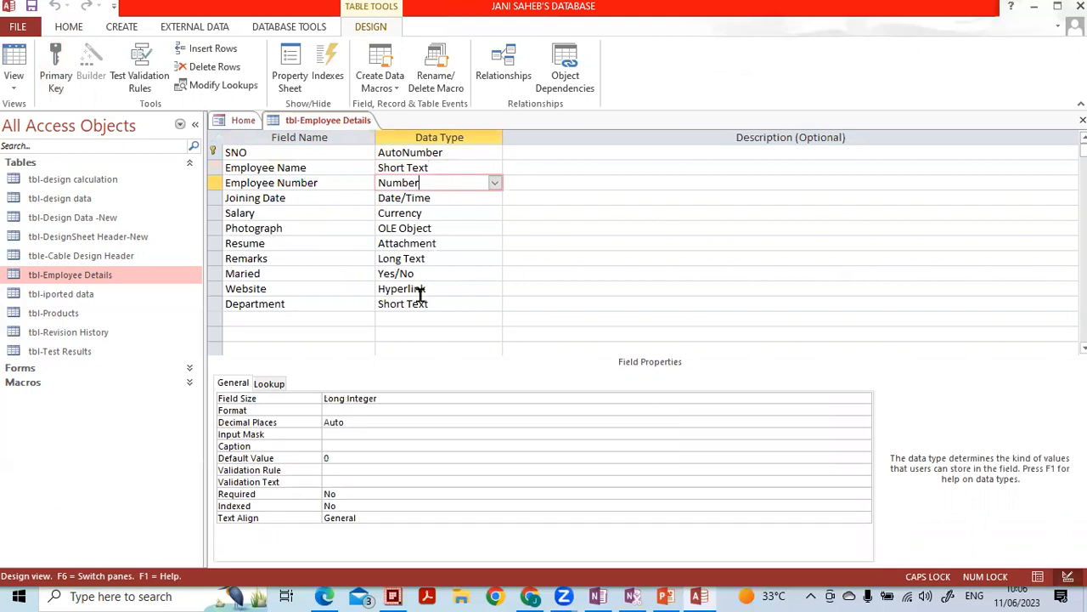
click(370, 433)
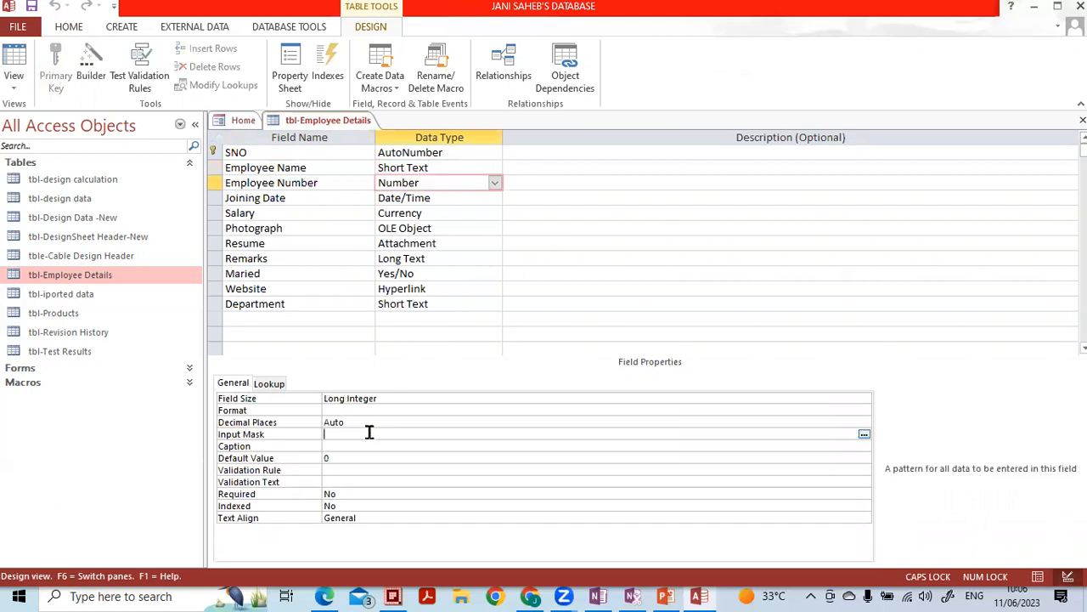
click(863, 433)
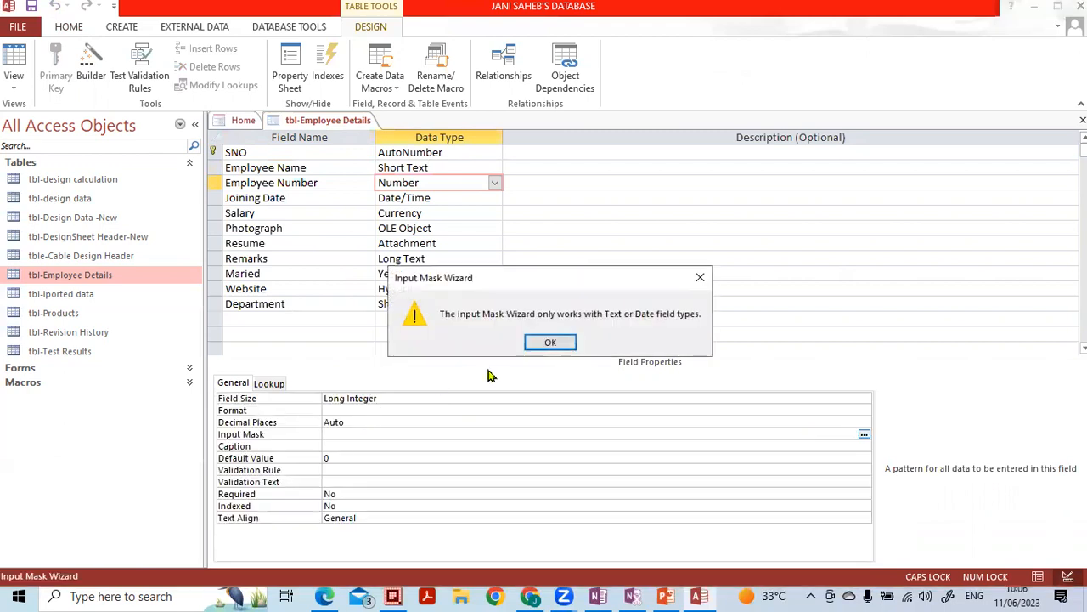
click(548, 342)
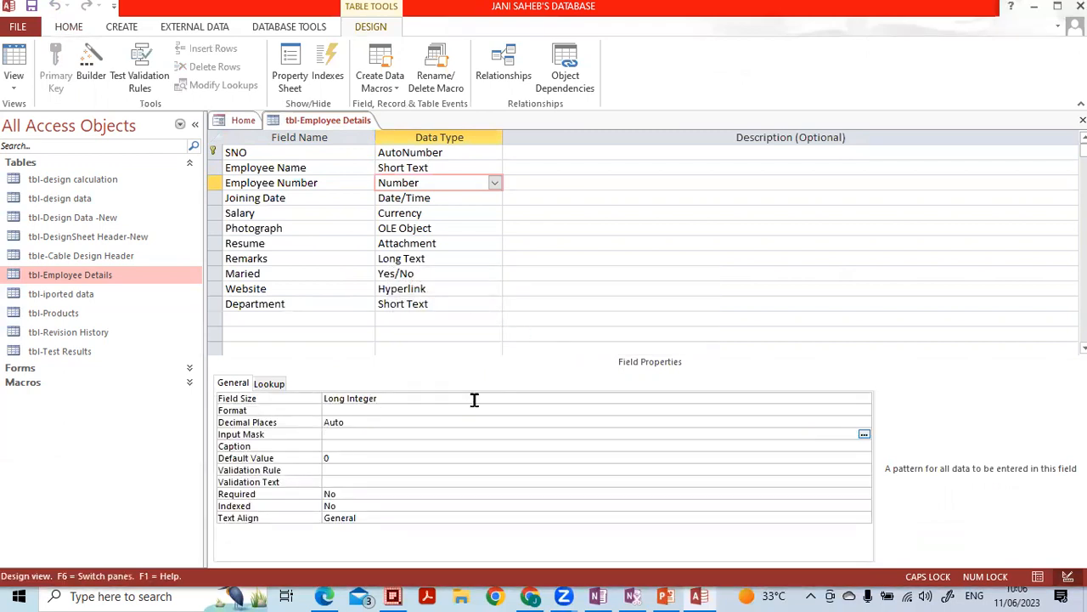
click(864, 434)
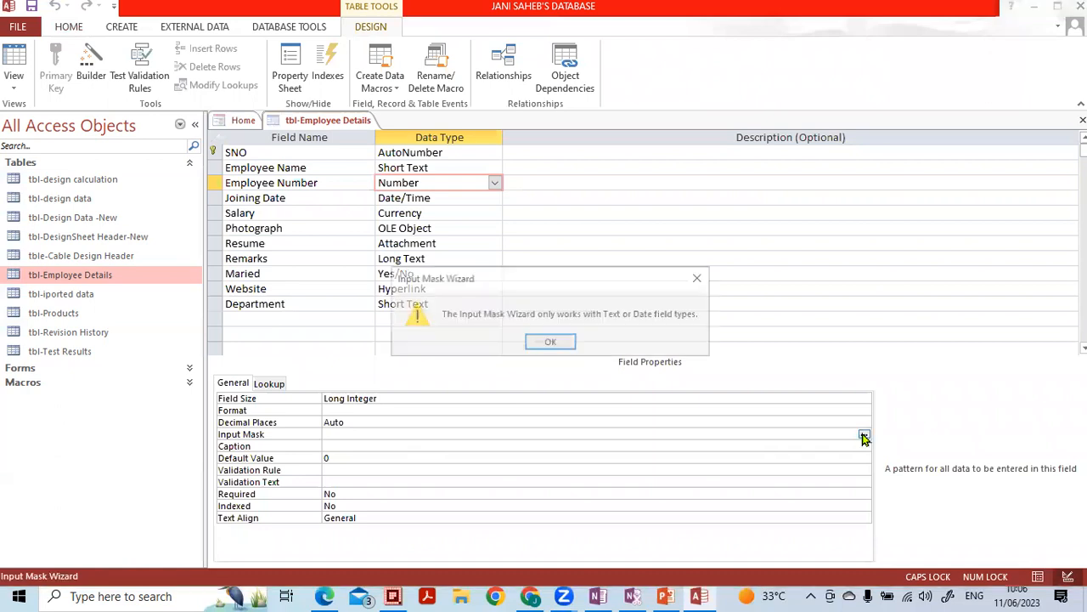
click(554, 342)
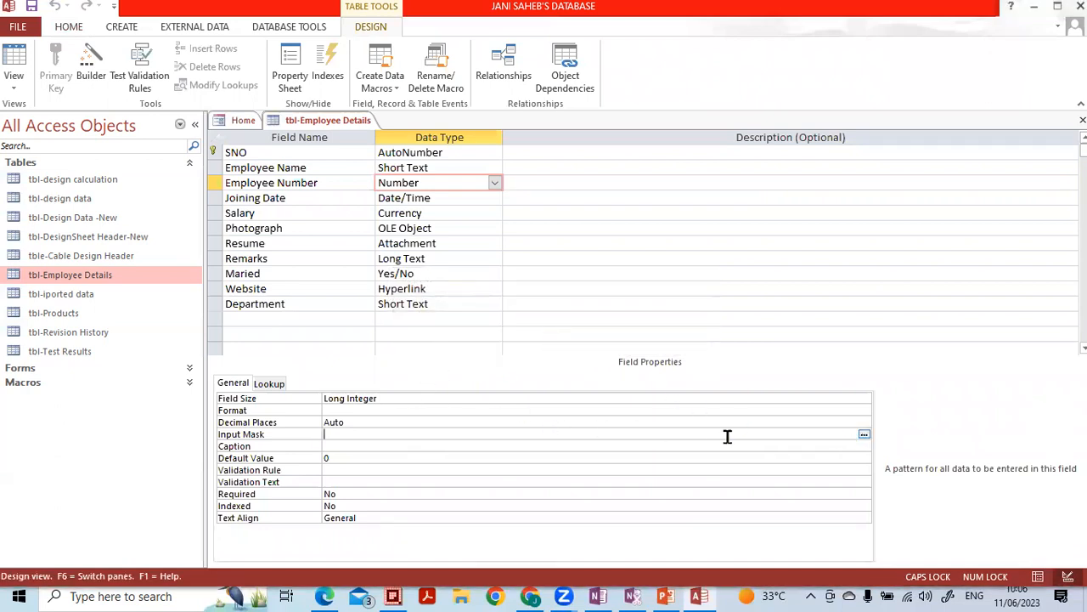
click(865, 435)
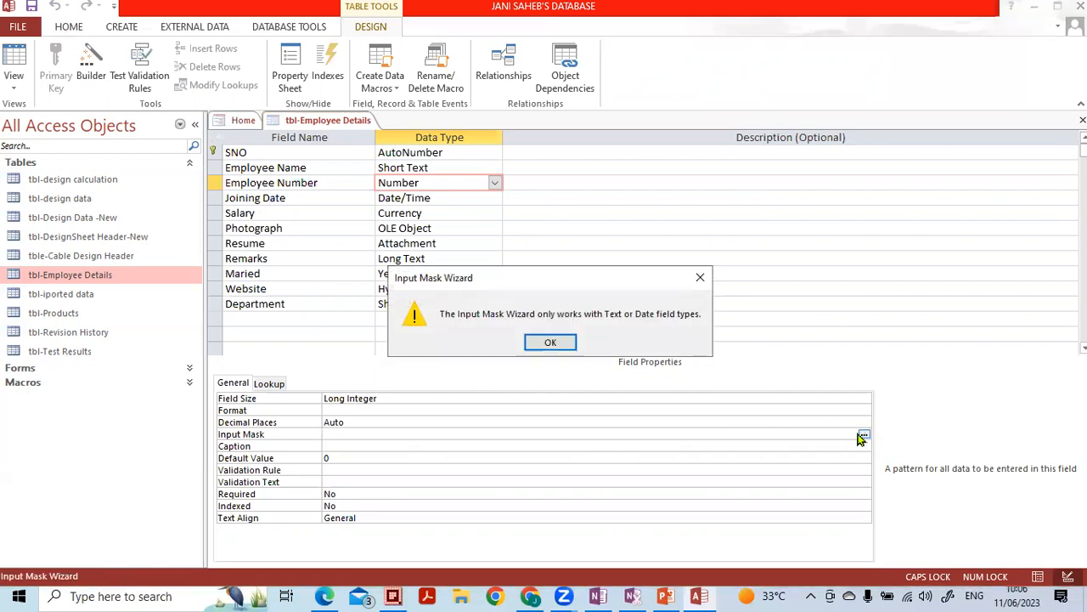
click(549, 343)
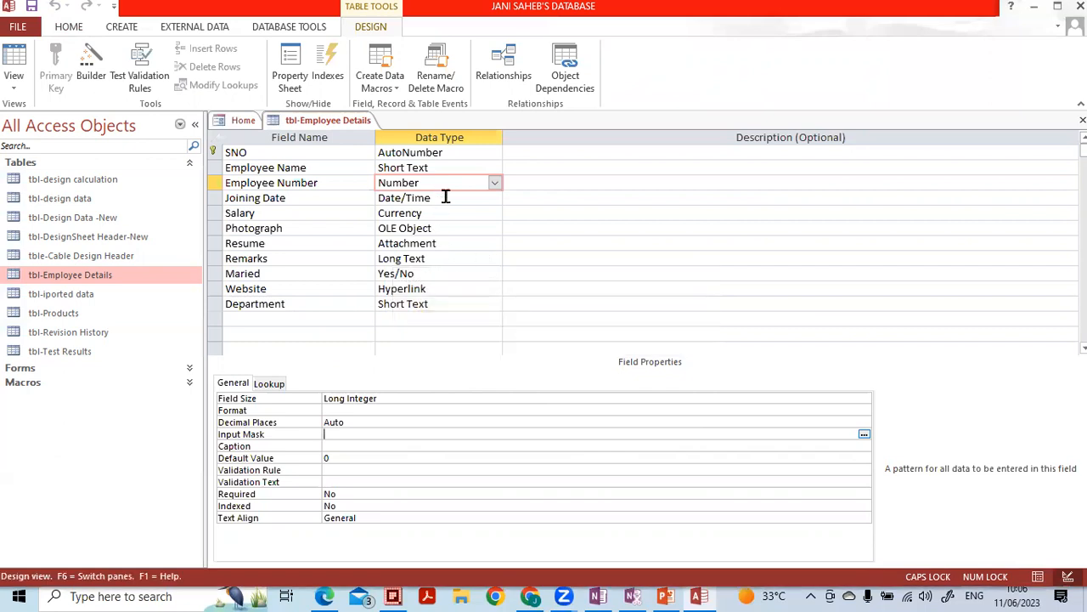
click(452, 170)
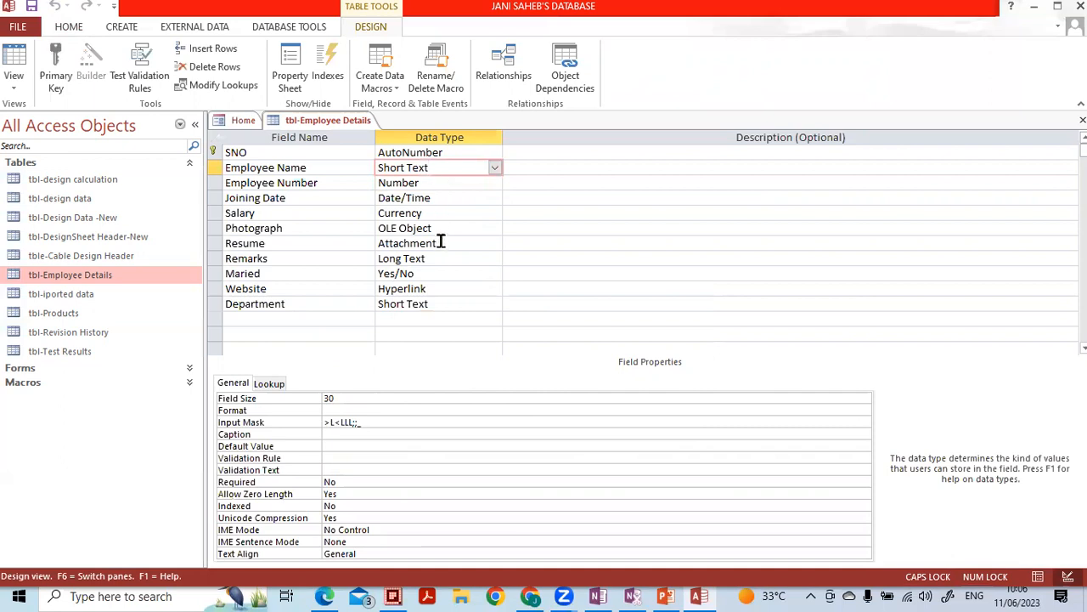
click(450, 200)
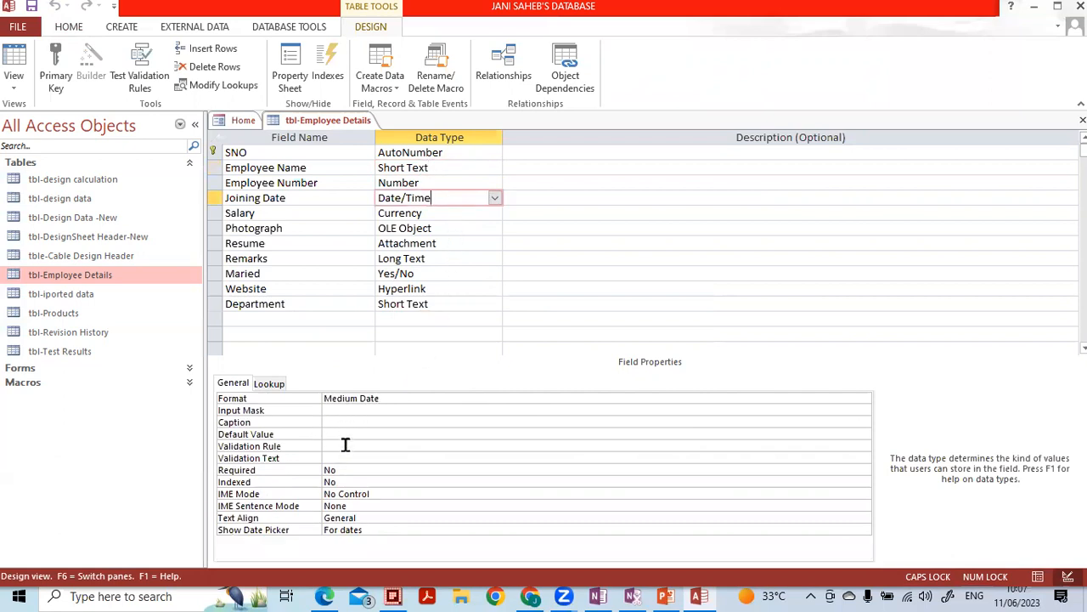
- Apply the Medium Date input mask 00\->L<LL\-00;0;_ to Joining Date through the wizard
click(349, 411)
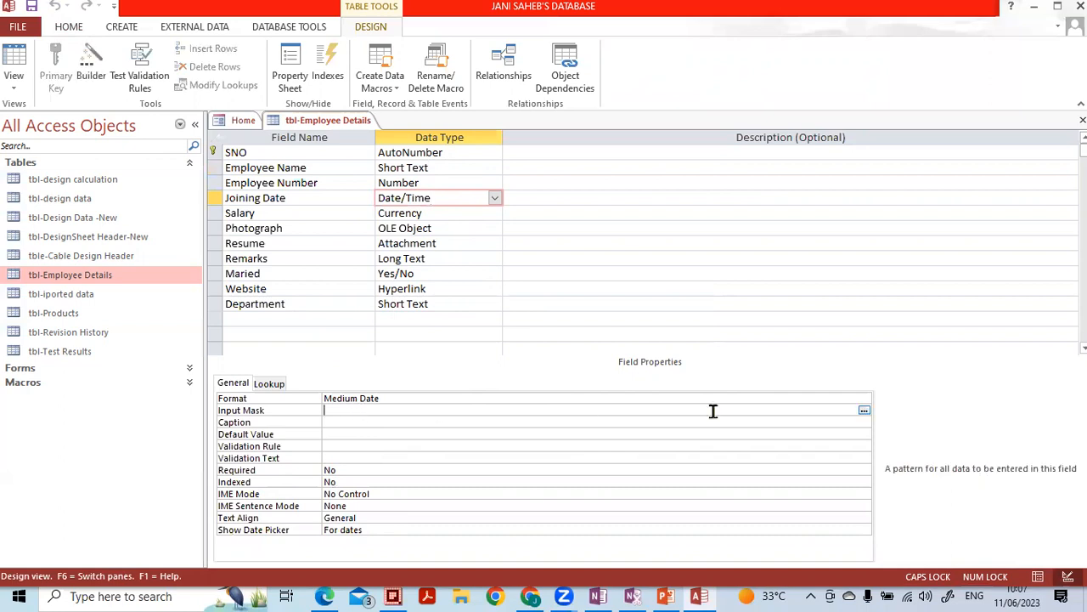
click(864, 411)
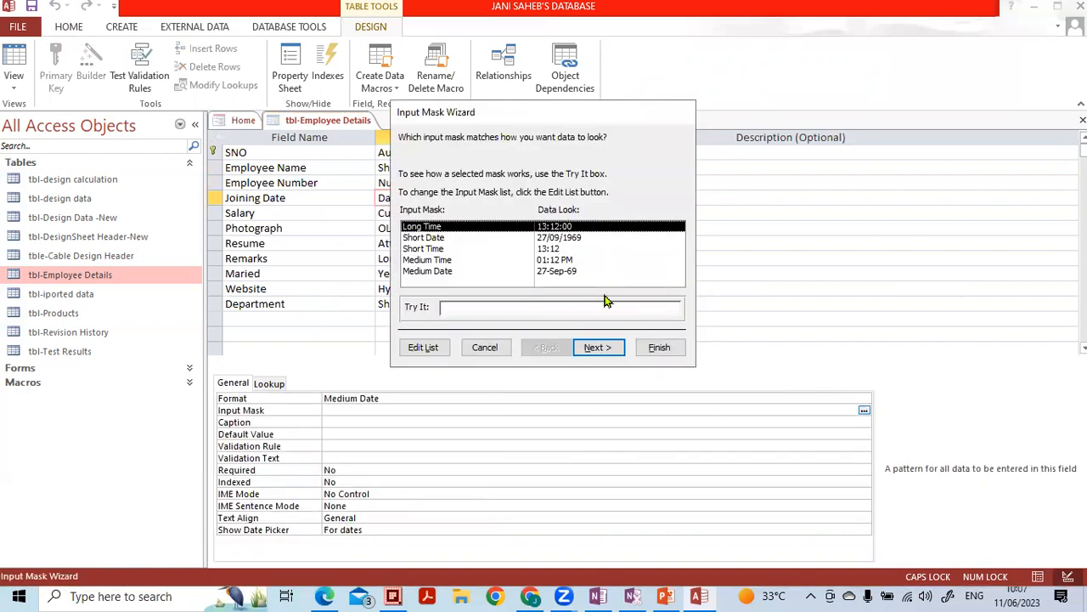
click(574, 239)
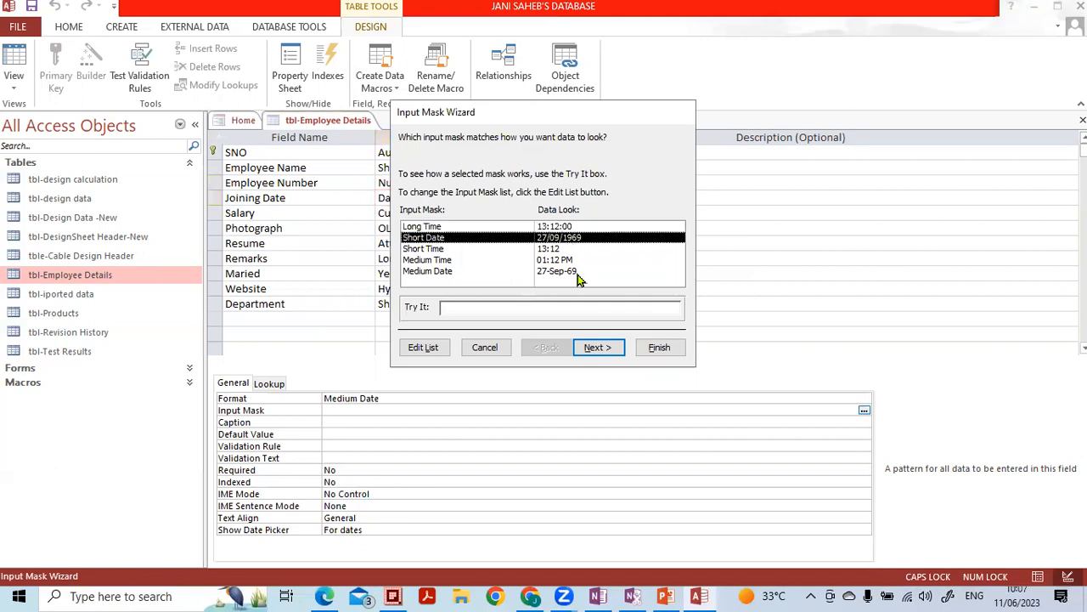
click(440, 272)
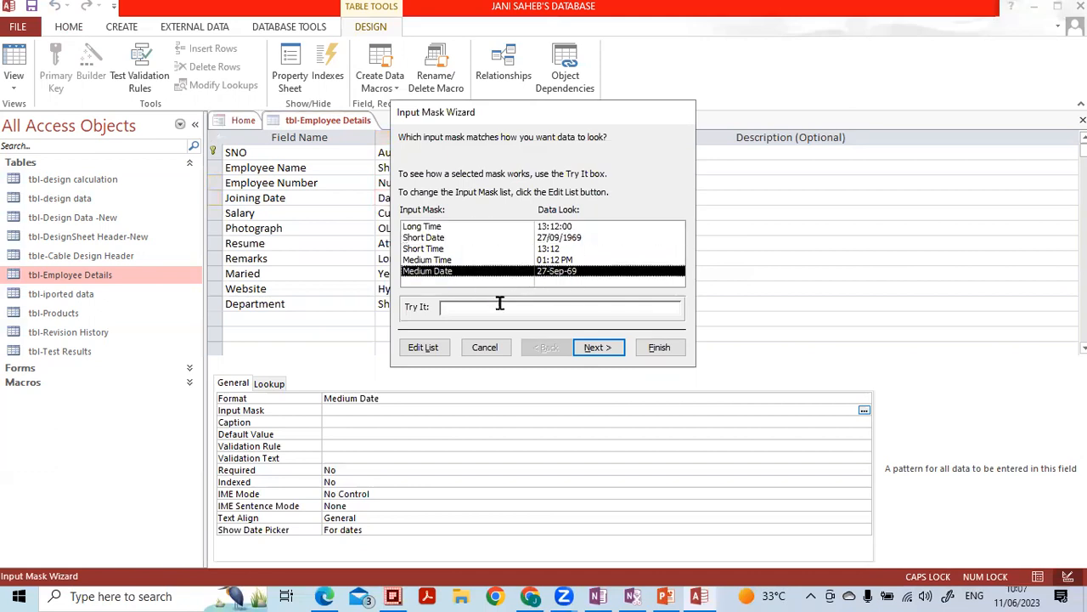
click(597, 347)
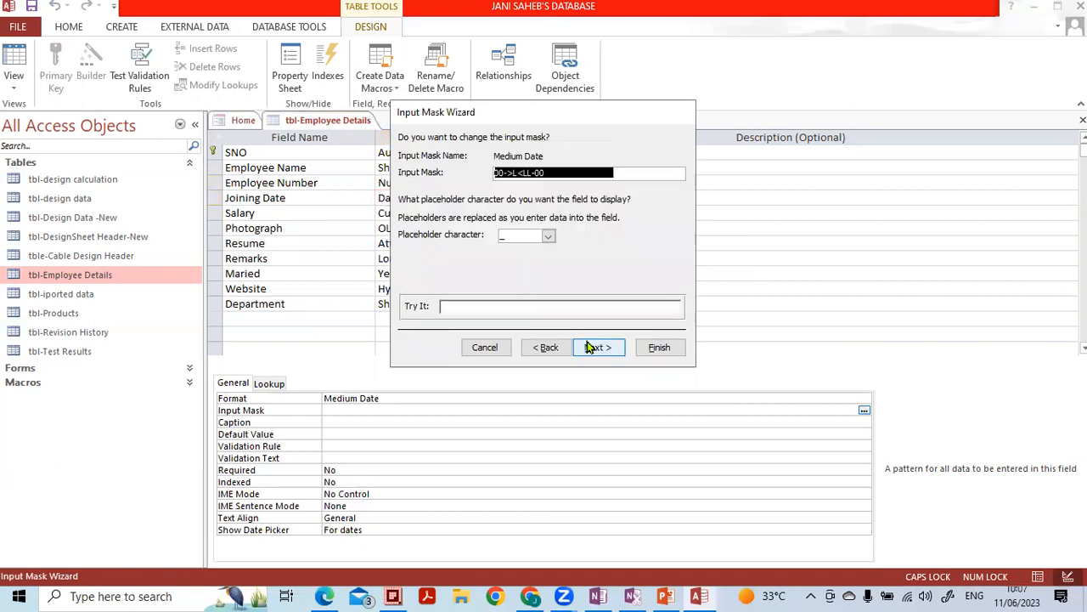
click(659, 347)
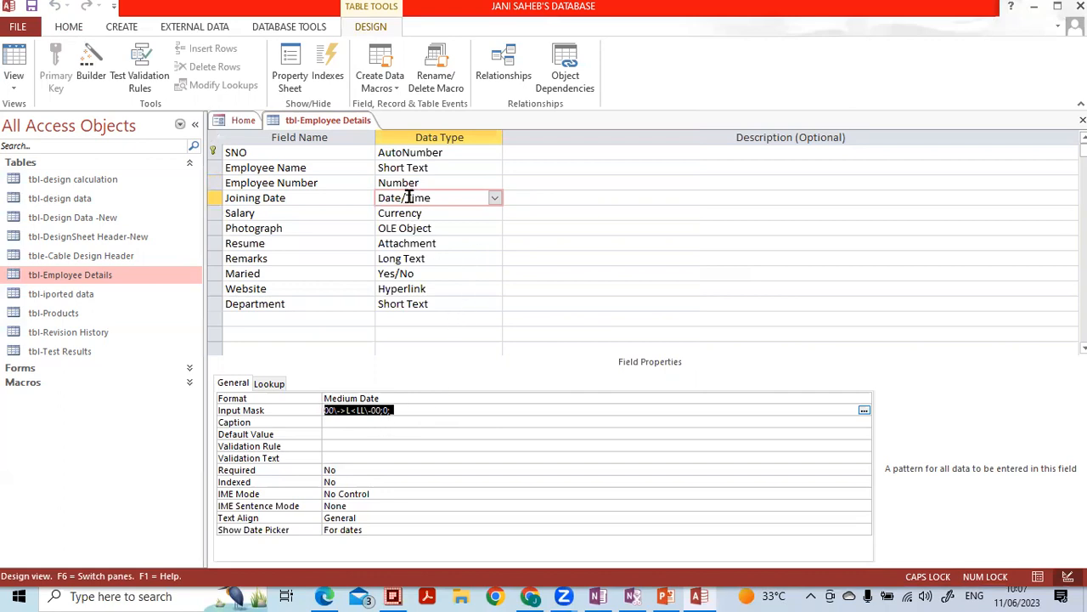
click(424, 168)
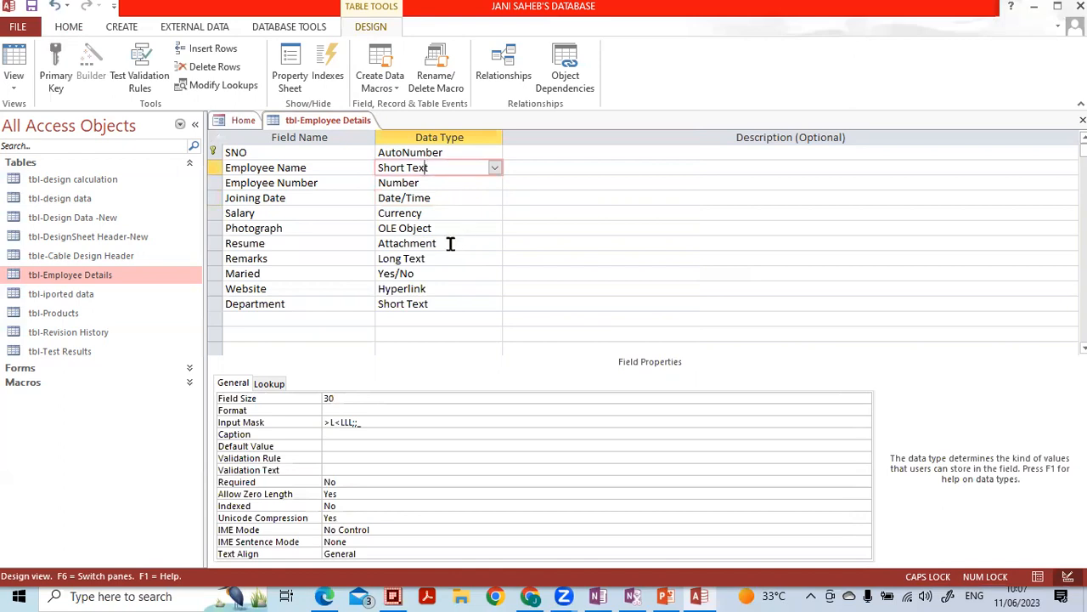
- Replace Employee Name's Caption property with 'MESC Employee Name' and recheck it
click(345, 433)
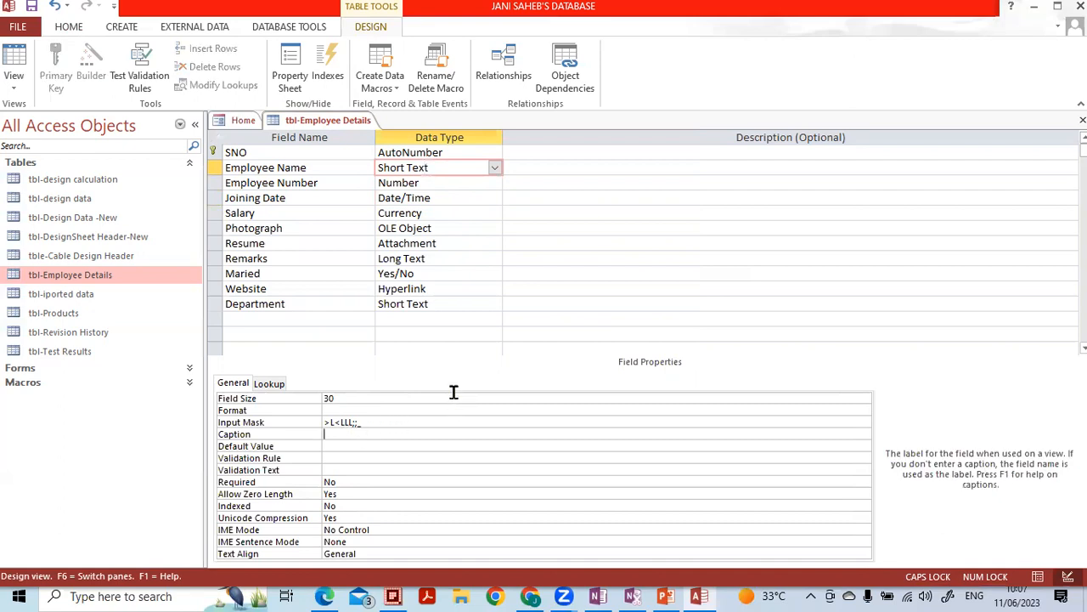
click(314, 172)
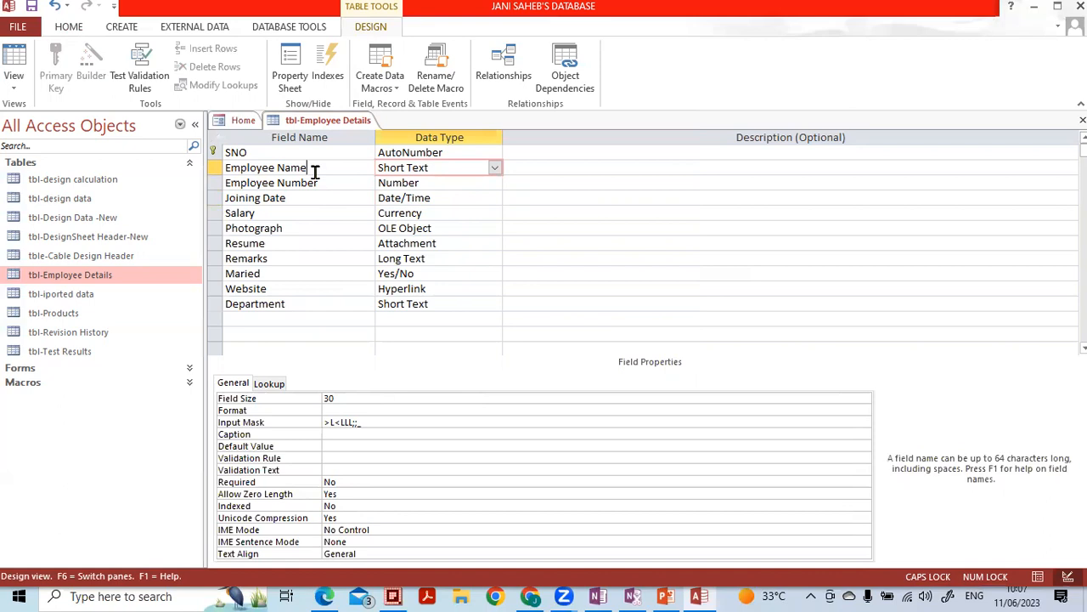
click(345, 436)
key(Caps_Lock)
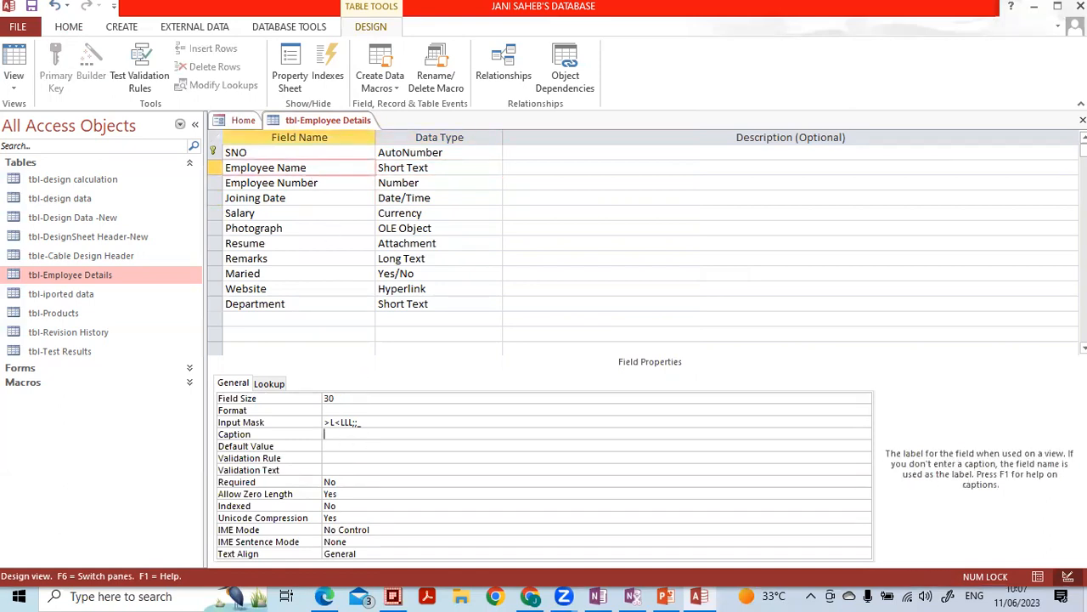
key(Caps_Lock)
key(BackSpace)
key(BackSpace)
text(MESC Em)
key(Caps_Lock)
text(ployee)
key(Caps_Lock)
text(N)
key(Caps_Lock)
text(ame)
click(344, 169)
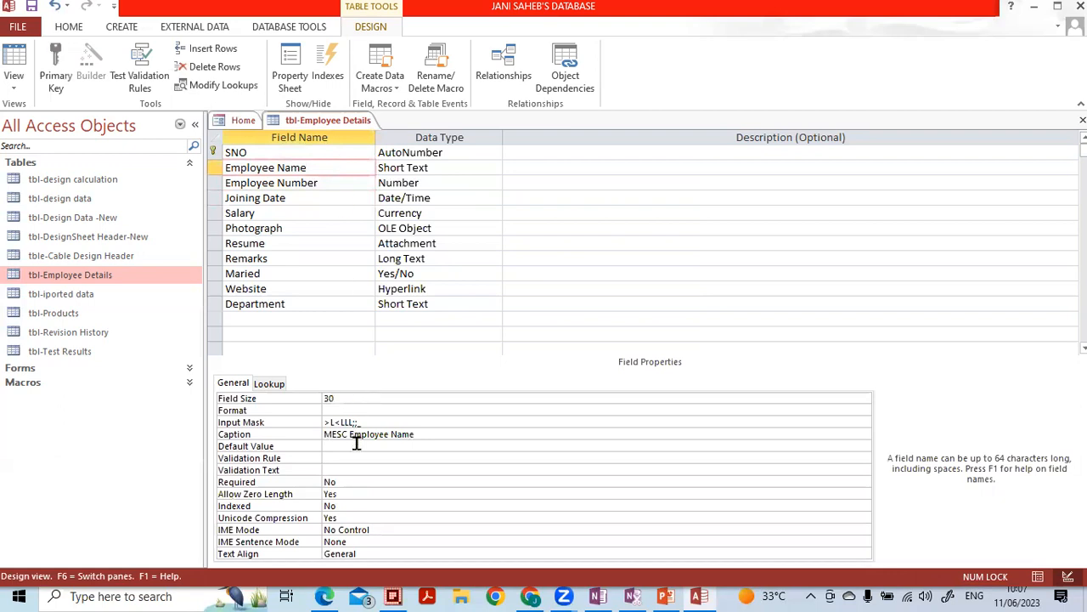
click(365, 436)
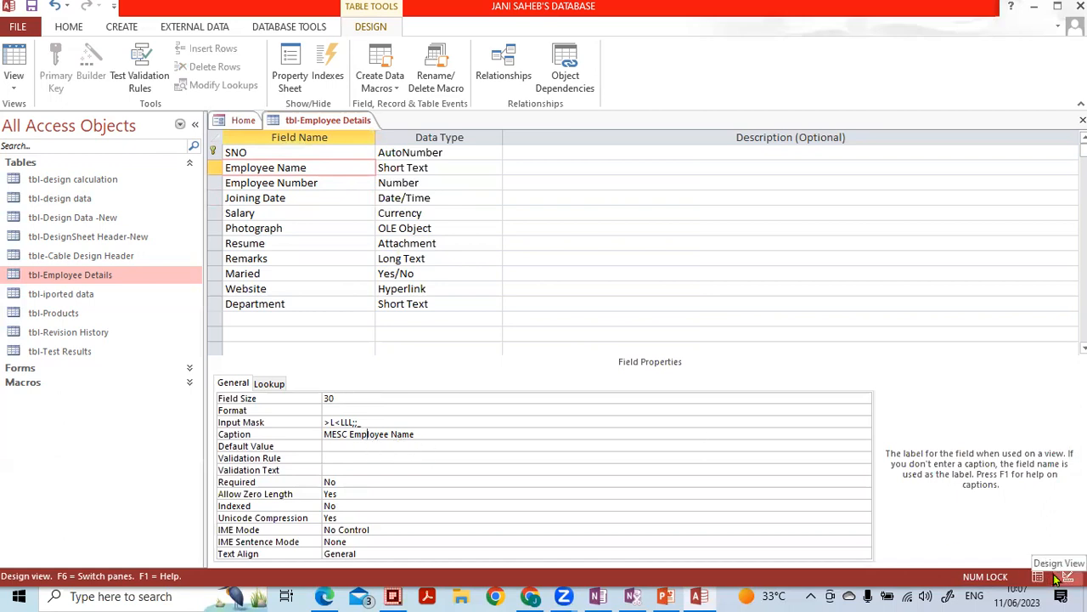
- Save the design, then widen the MESC Employee Name column in the datasheet to verify its heading
click(1083, 120)
click(486, 342)
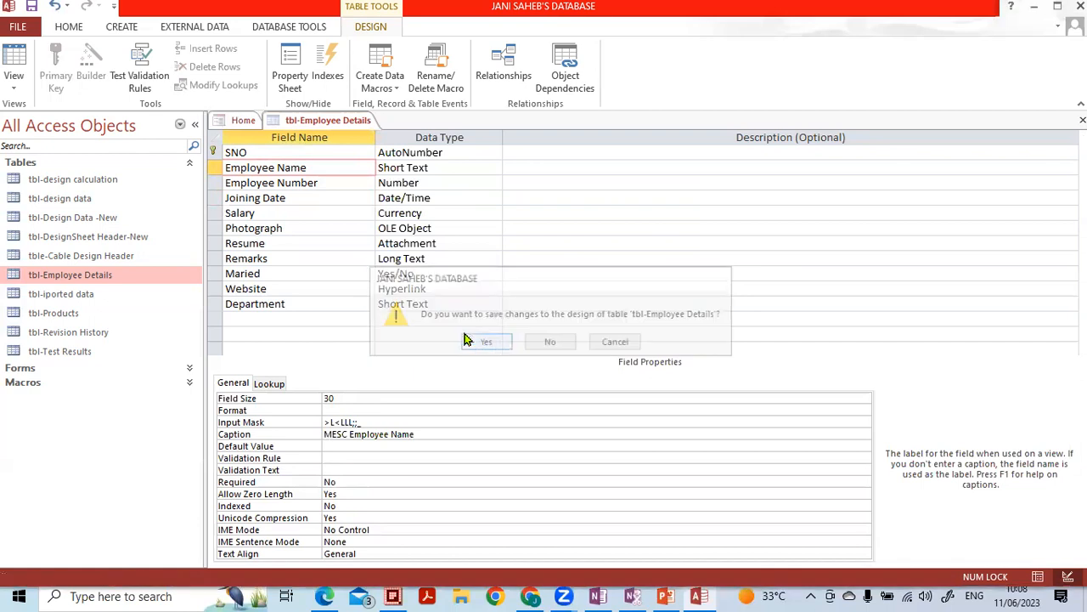
double_click(128, 277)
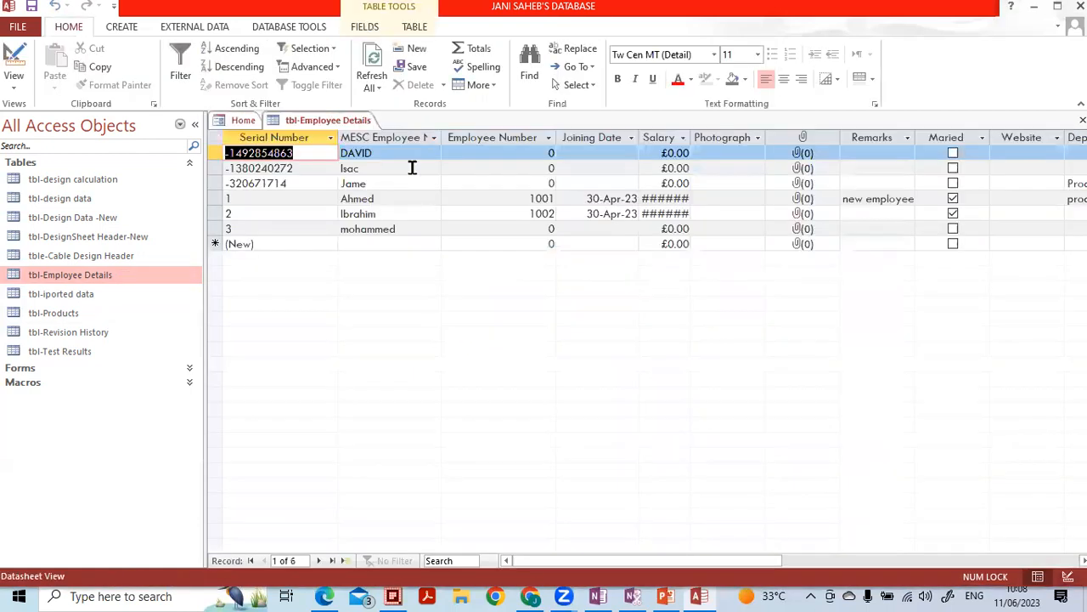
drag(439, 138, 490, 138)
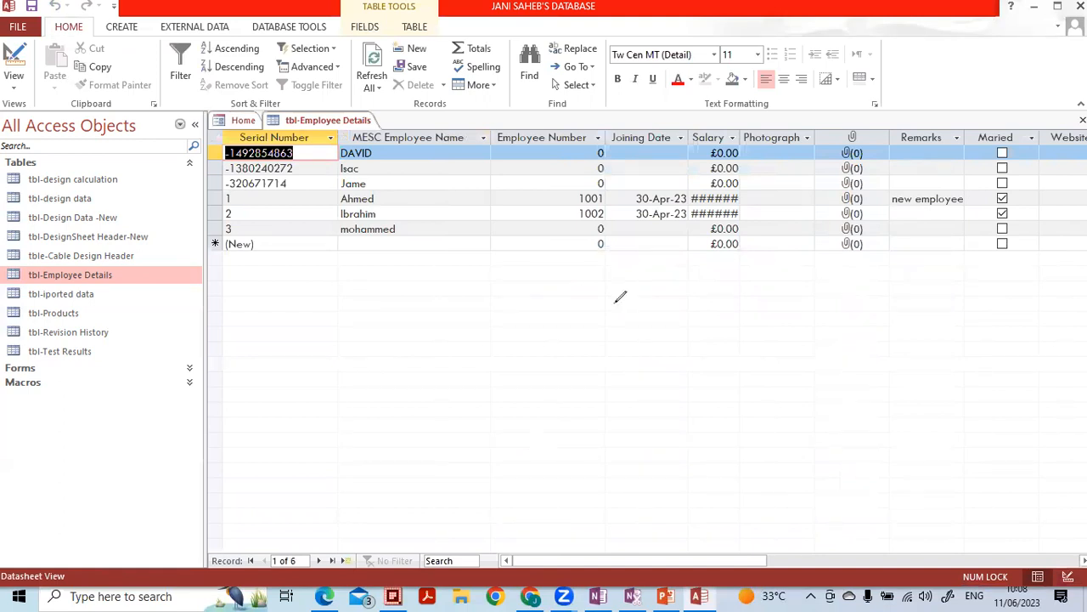
mouse_move(483, 124)
mouse_down()
mouse_move(377, 124)
mouse_move(399, 166)
mouse_move(498, 136)
mouse_move(486, 124)
mouse_up()
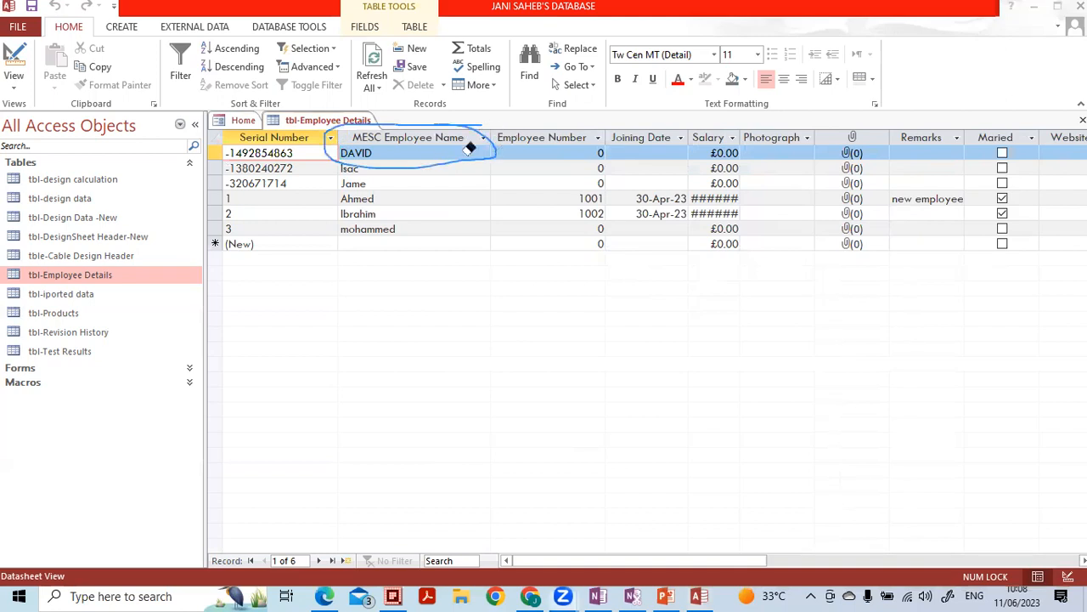
click(333, 132)
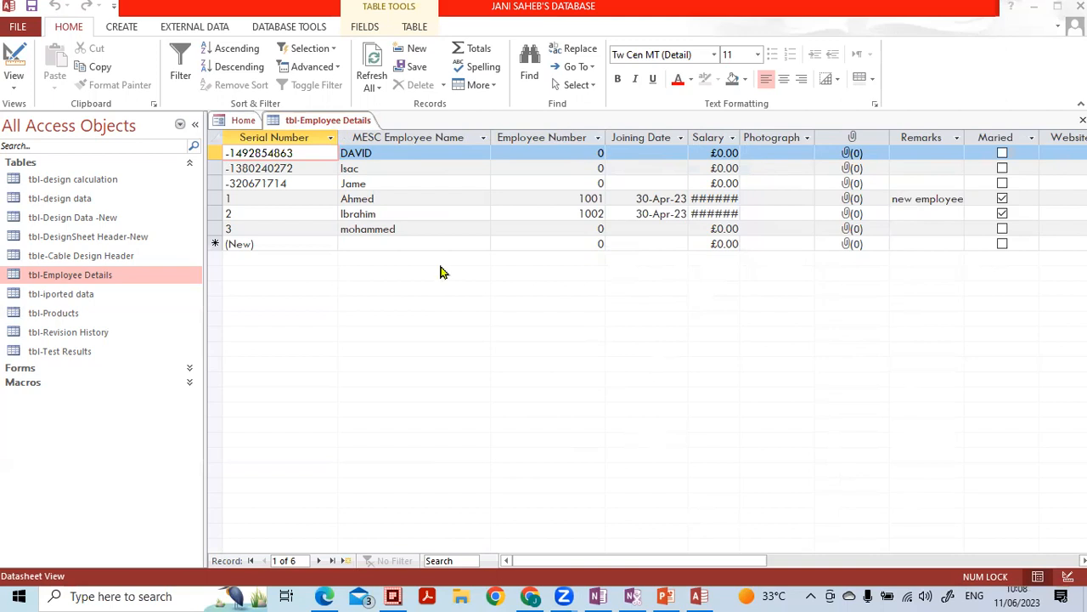
click(395, 256)
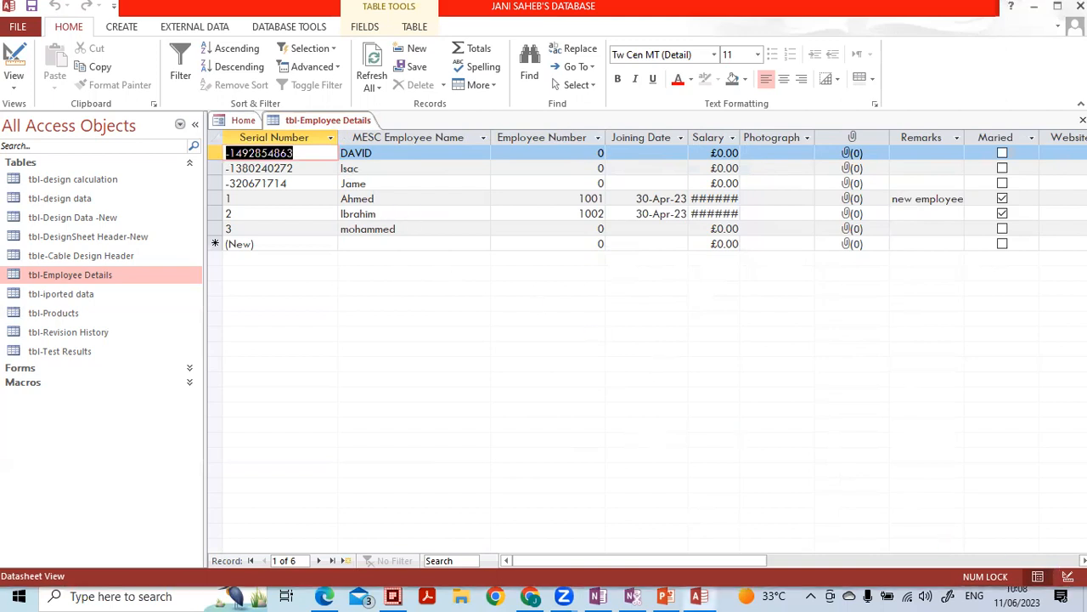
click(1068, 576)
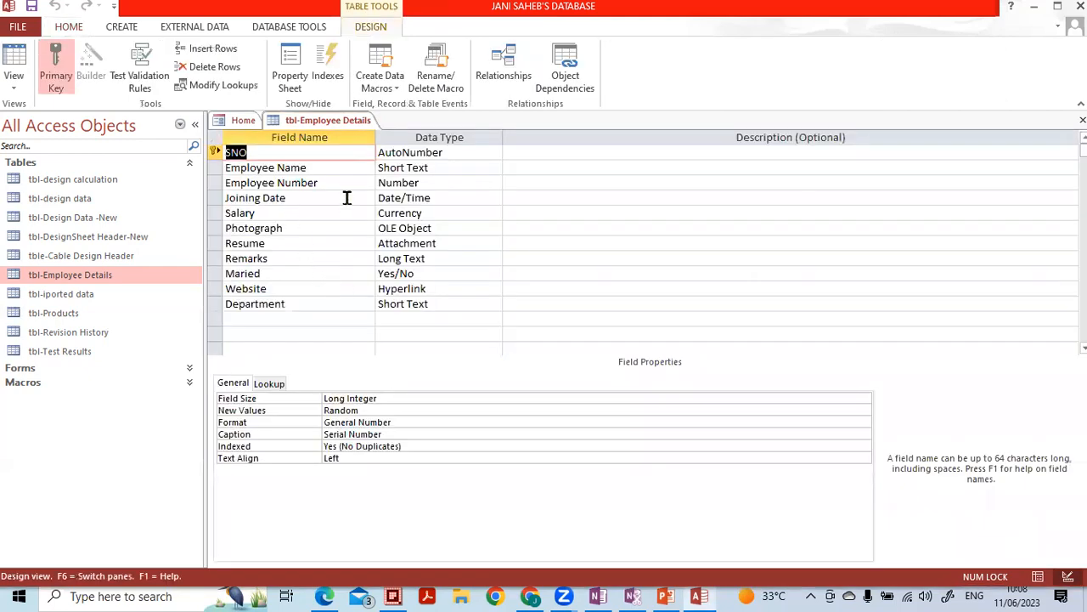
- Review Employee Name's Caption, Default Value and Validation Rule, then select Employee Number
click(349, 171)
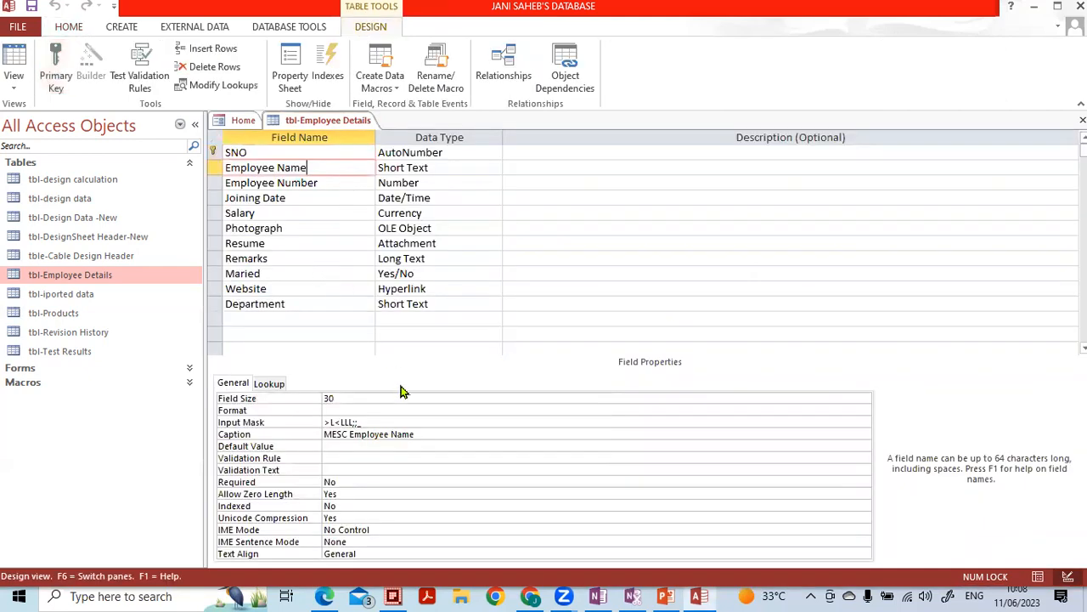
click(436, 437)
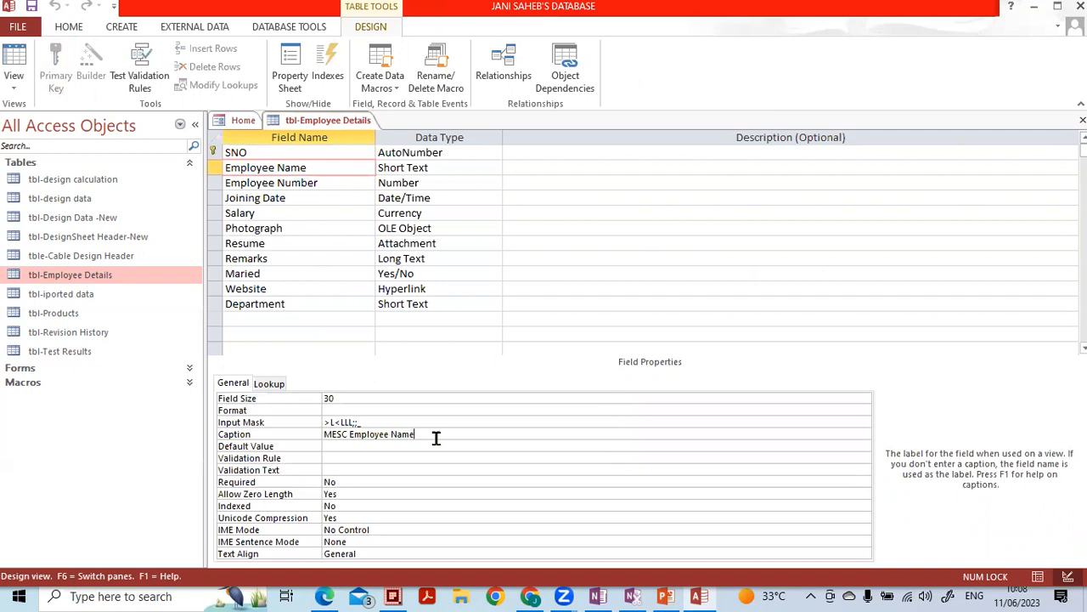
click(323, 169)
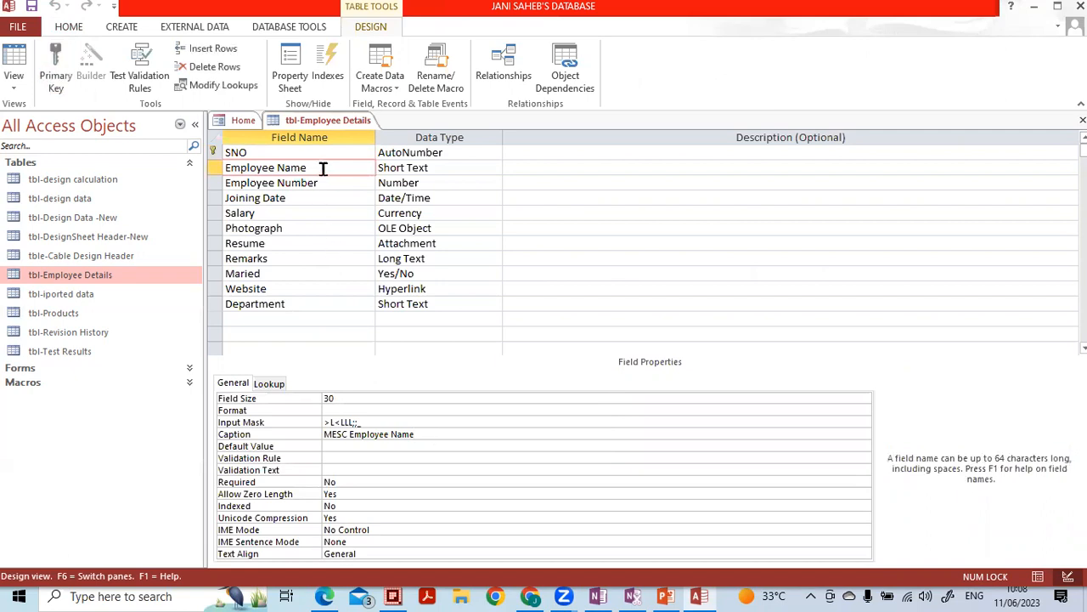
click(379, 447)
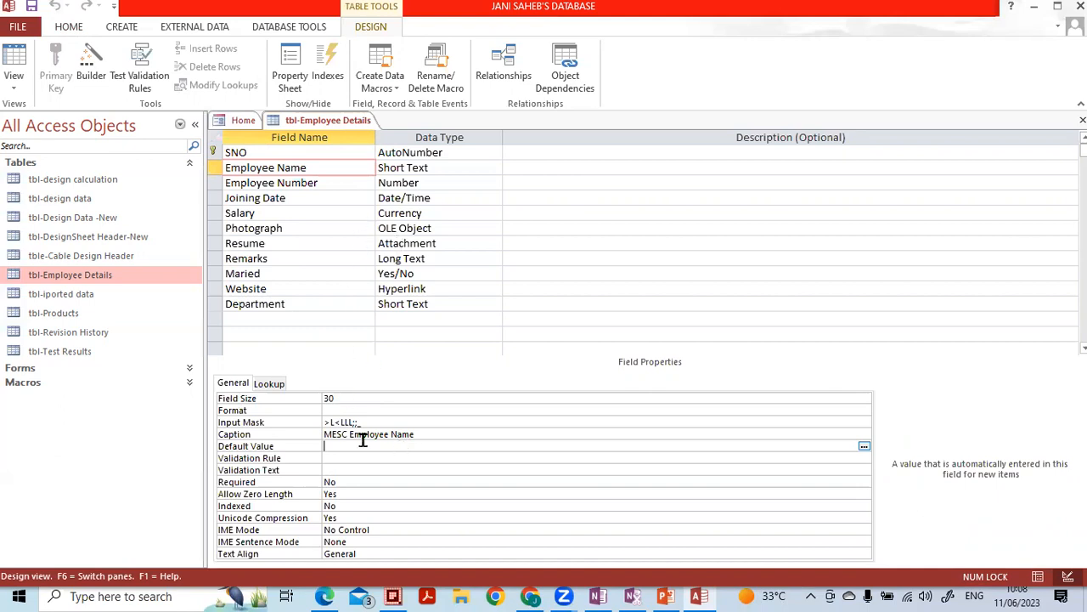
key(Down)
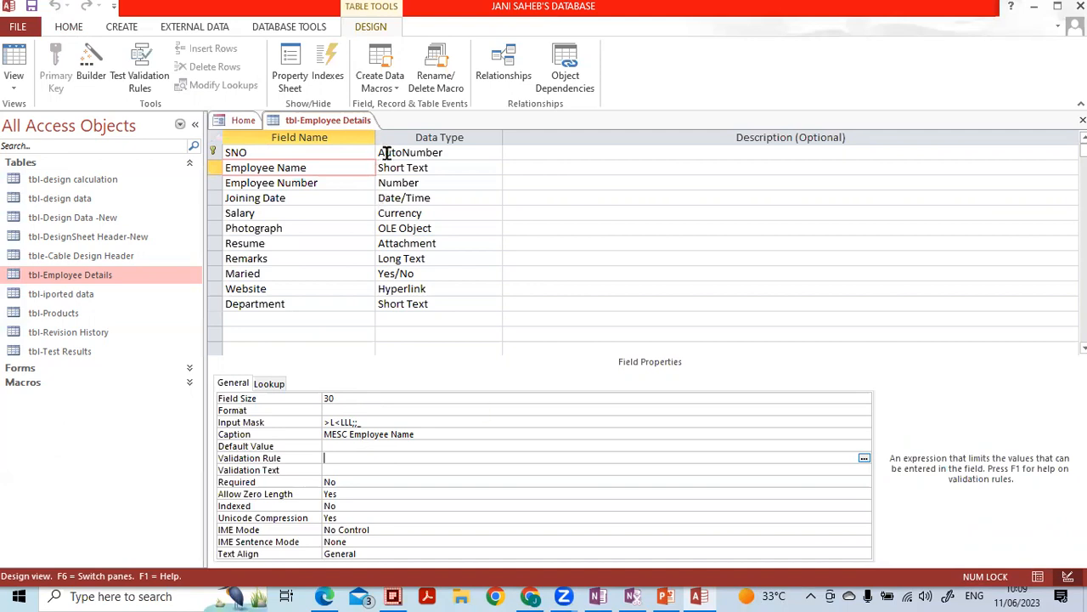
click(412, 170)
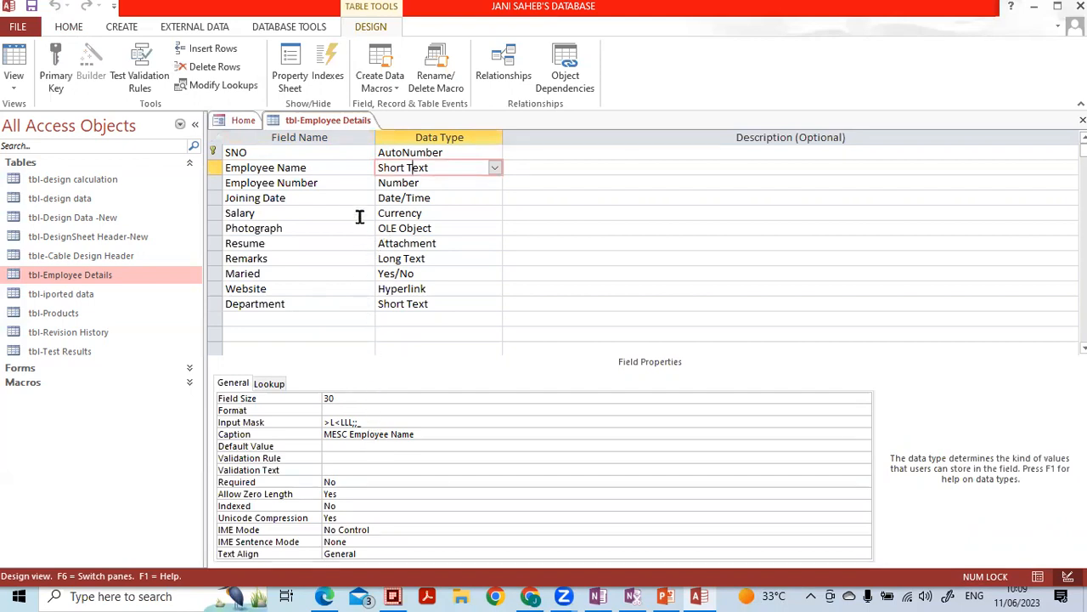
click(404, 186)
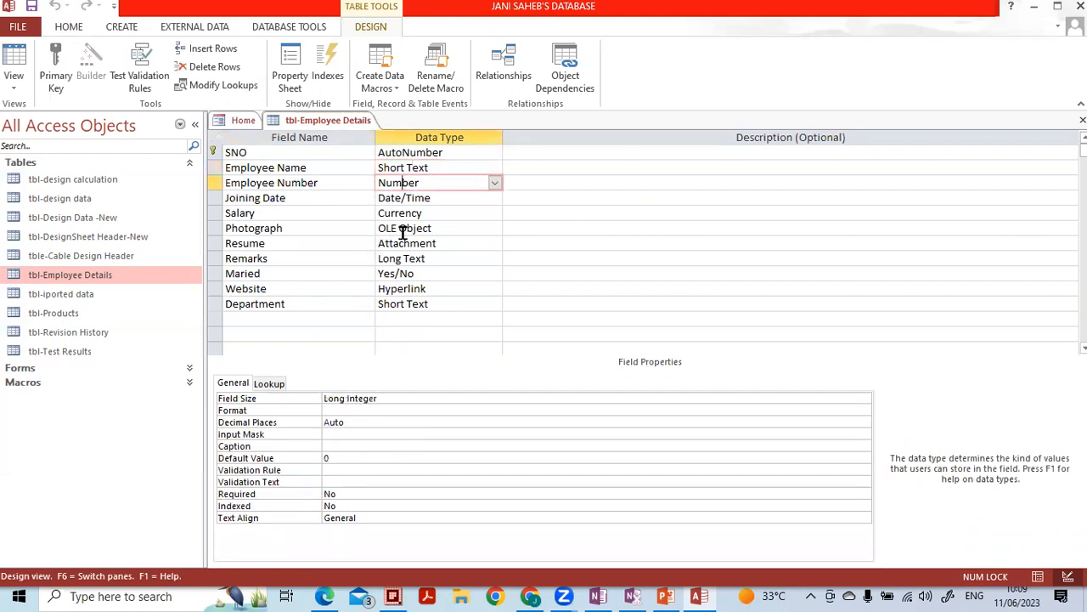
- Delete Employee Number's default value 0, leaving it empty, and close the table design
click(359, 434)
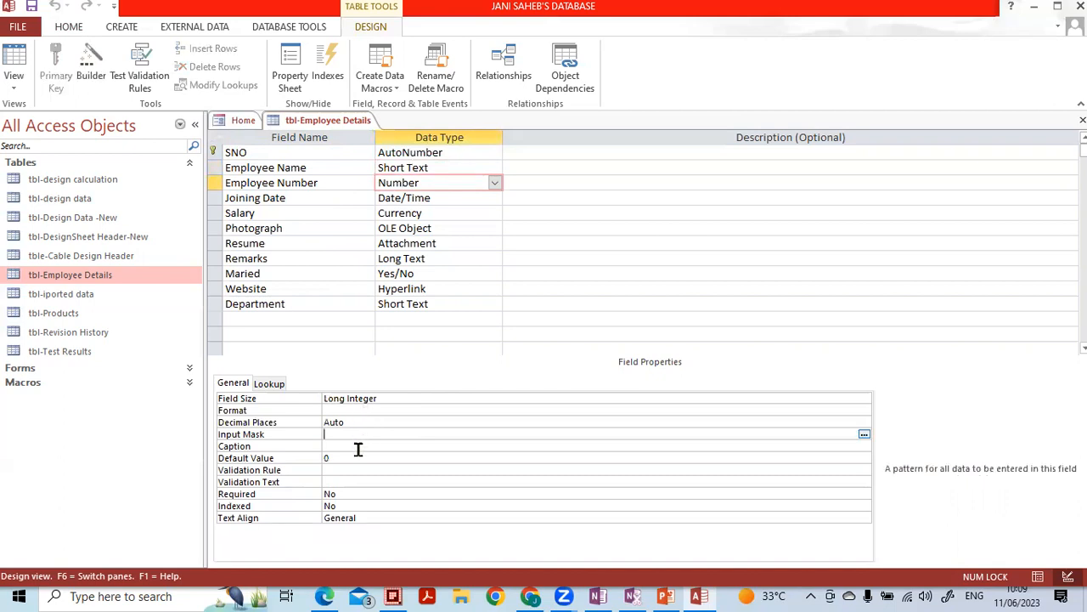
double_click(359, 452)
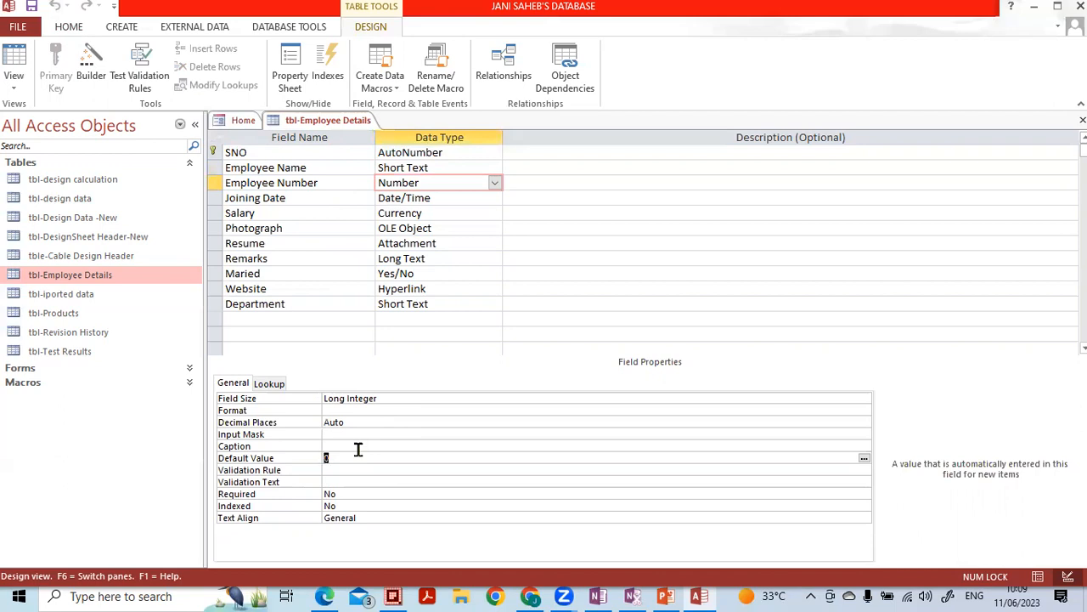
key(BackSpace)
text(<1000)
key(BackSpace)
key(BackSpace)
key(BackSpace)
key(BackSpace)
key(BackSpace)
click(1082, 120)
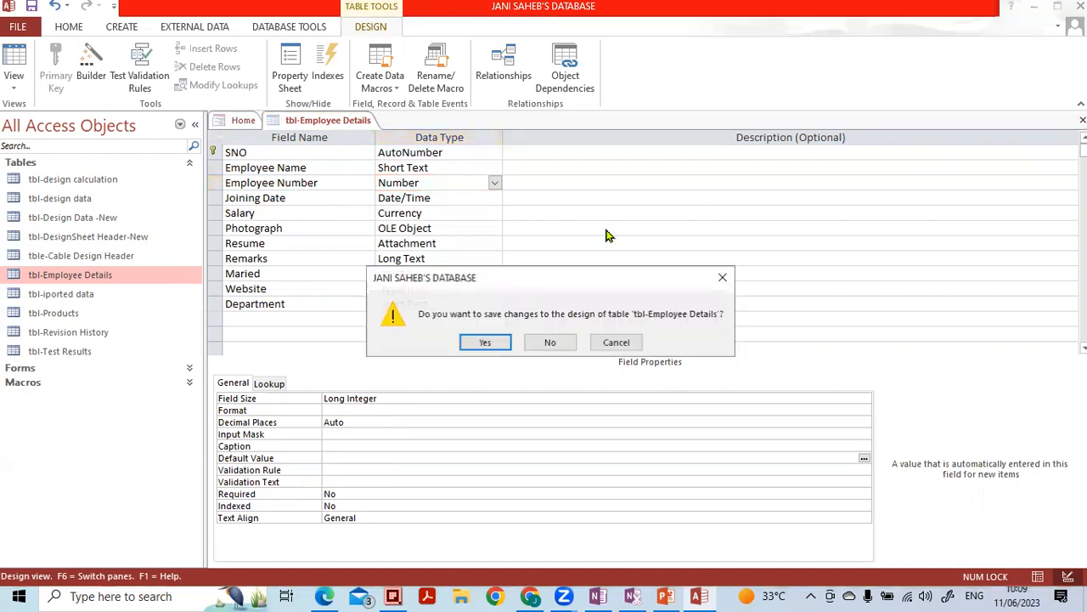
- Save the design and clear record 3's Employee Number after a trial overtype
click(482, 342)
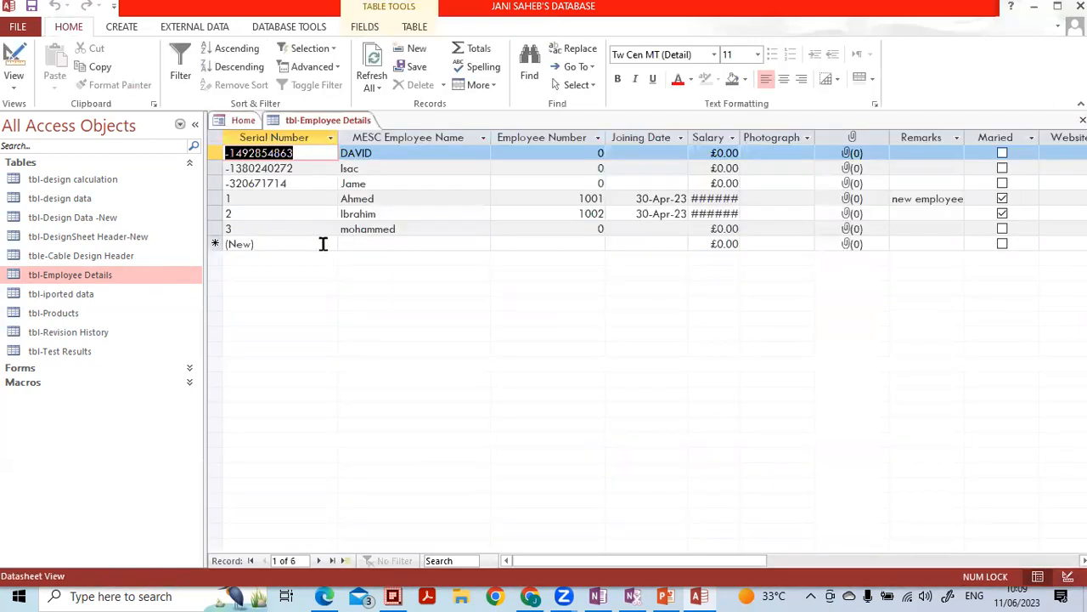
drag(543, 231, 643, 231)
text(200000)
key(BackSpace)
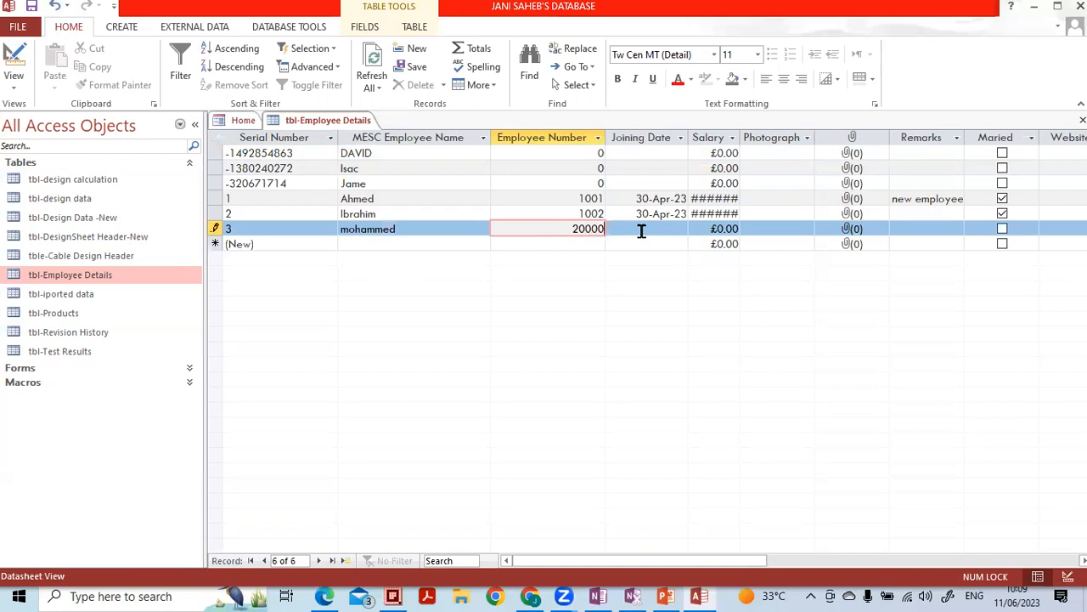
key(Down)
key(Up)
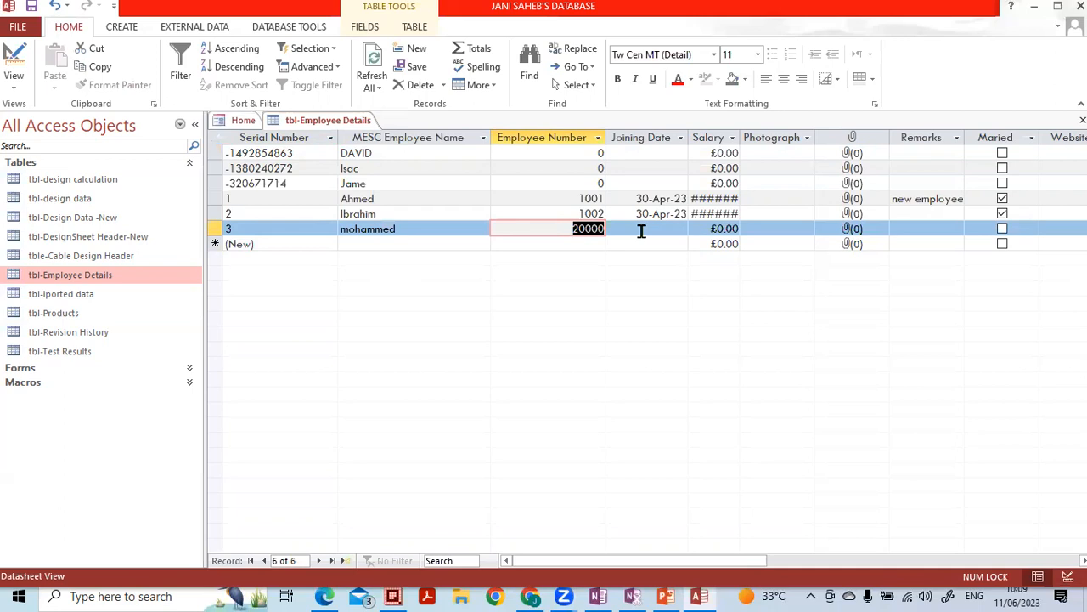
key(Delete)
key(Down)
key(Up)
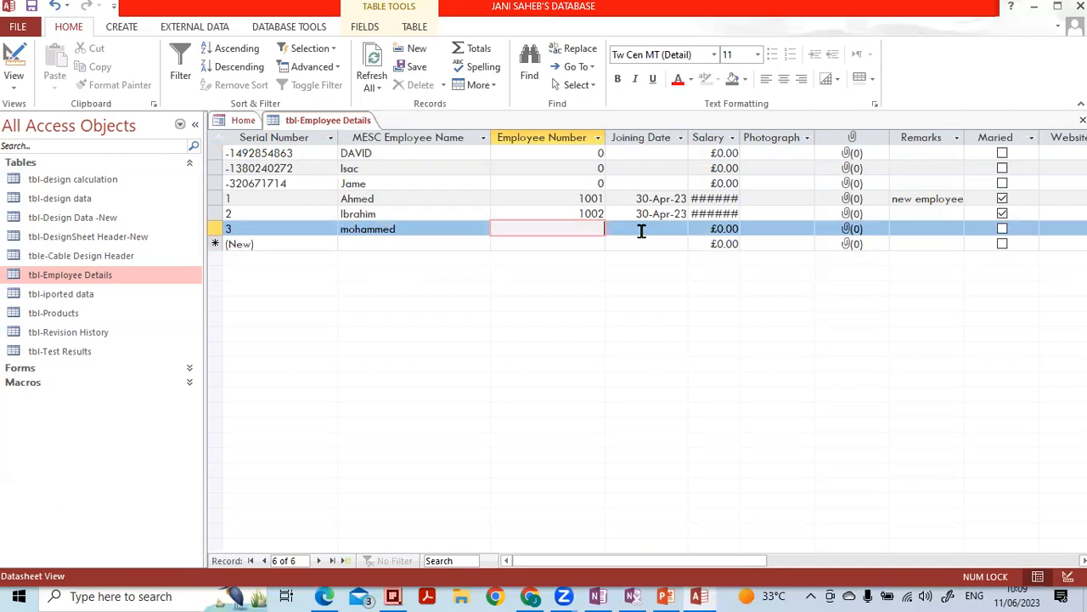
- Change records 1 and 2's Employee Numbers from 1001 and 1002 to 100, then close the table
drag(575, 199, 633, 199)
text(1-)
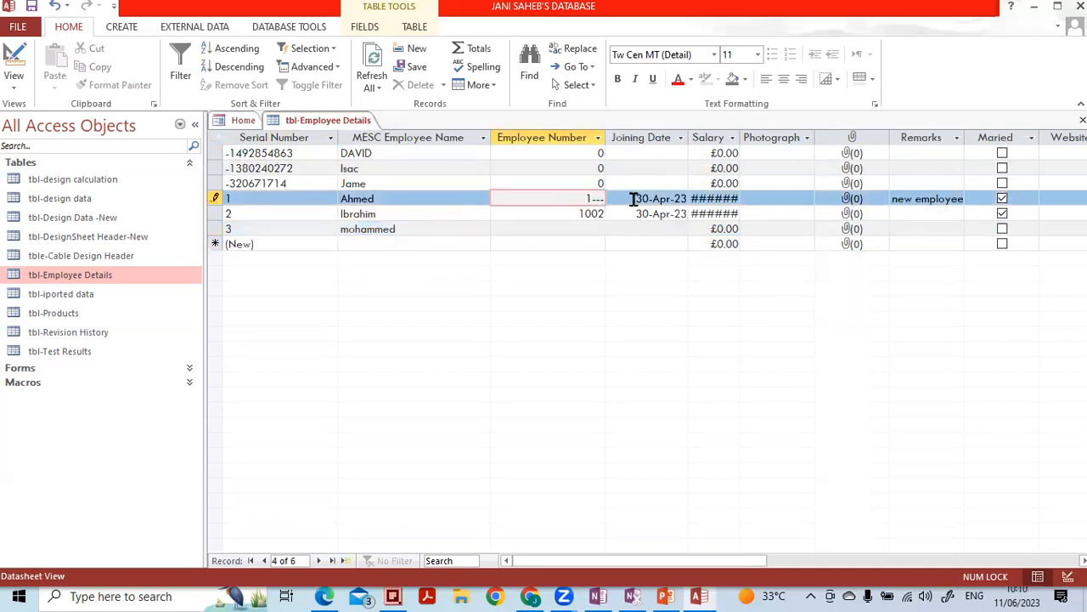
key(BackSpace)
text(00)
key(Down)
text(100)
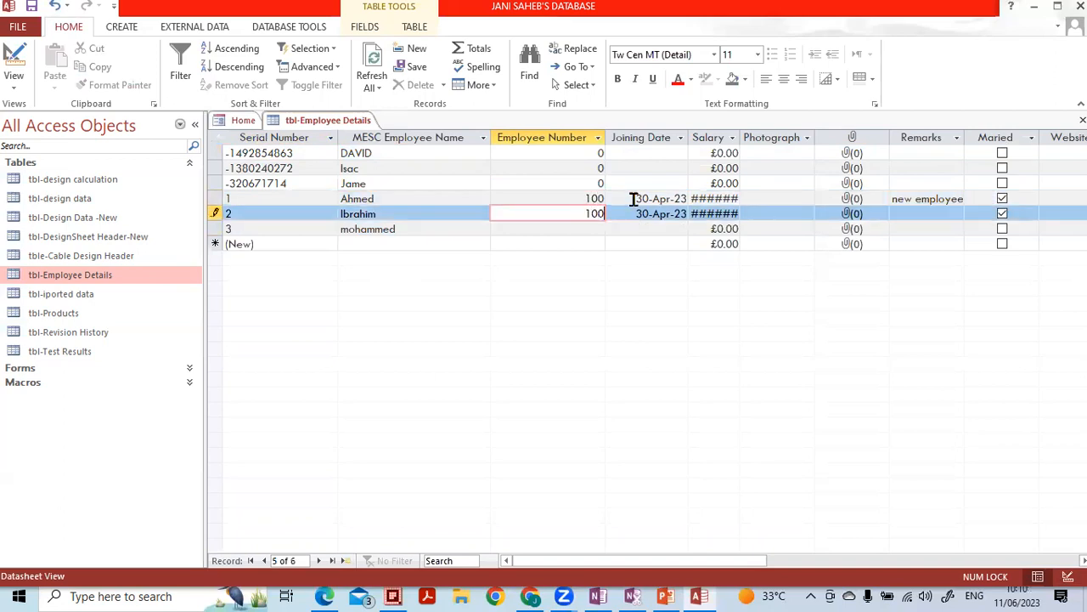
key(Down)
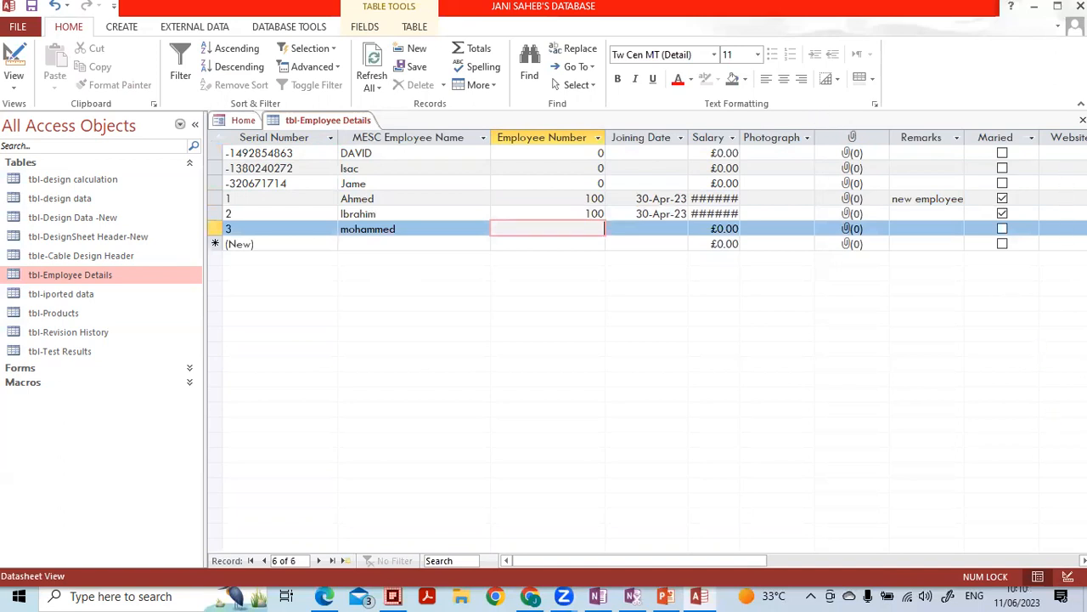
click(1082, 120)
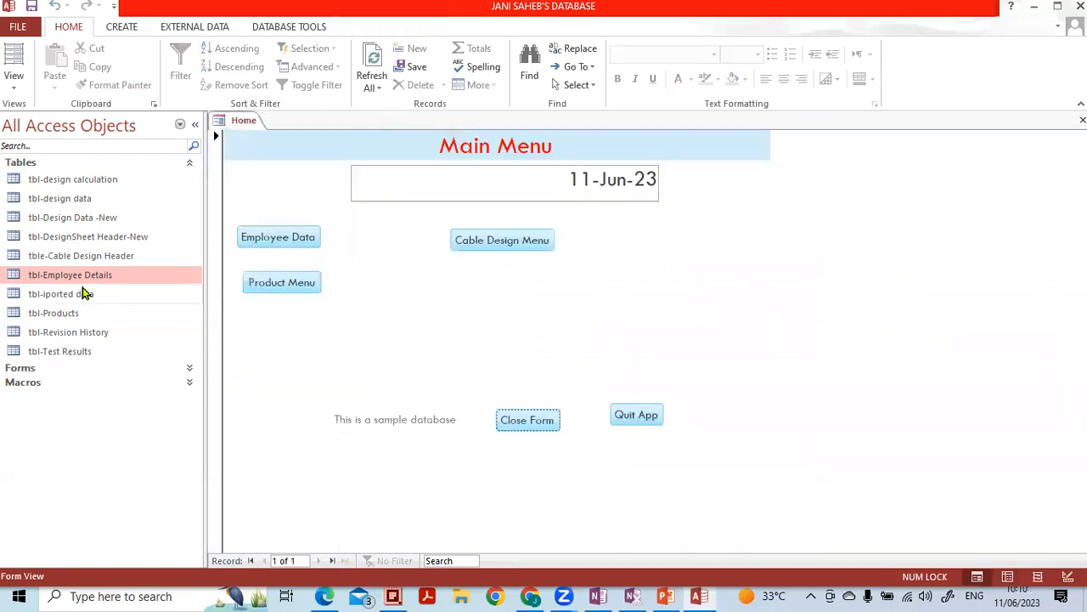
- Open tbl-Employee Details in Design view and give Employee Number the validation rule <1000
right_click(82, 280)
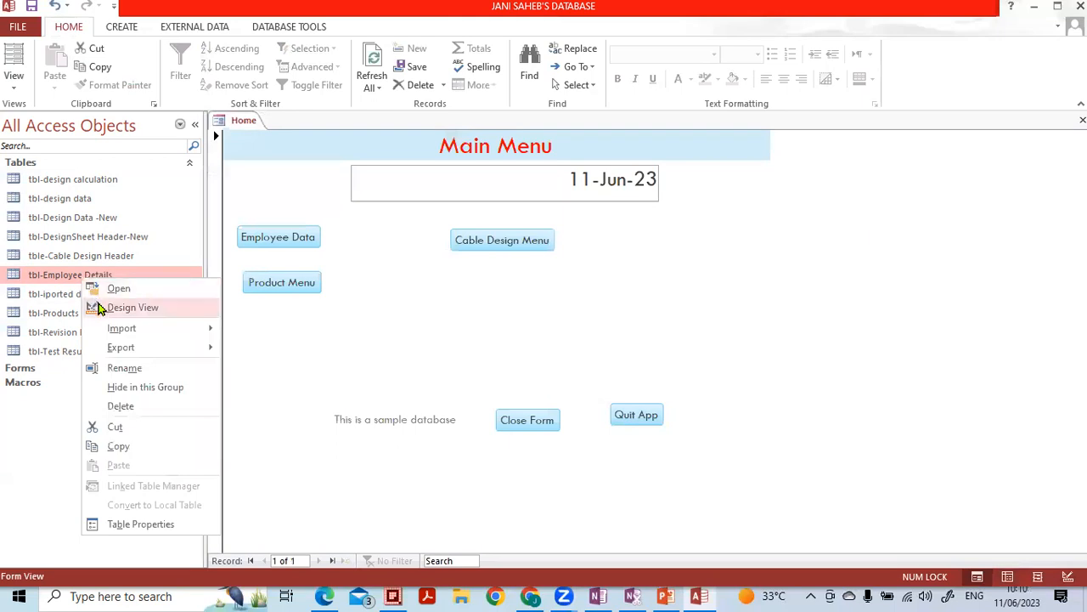
click(100, 308)
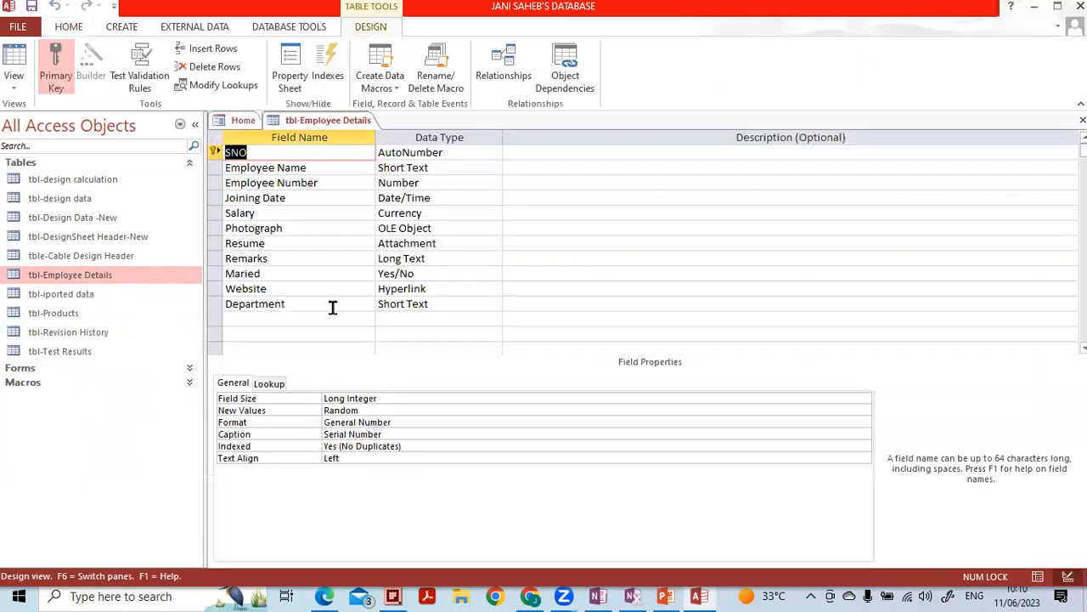
click(419, 182)
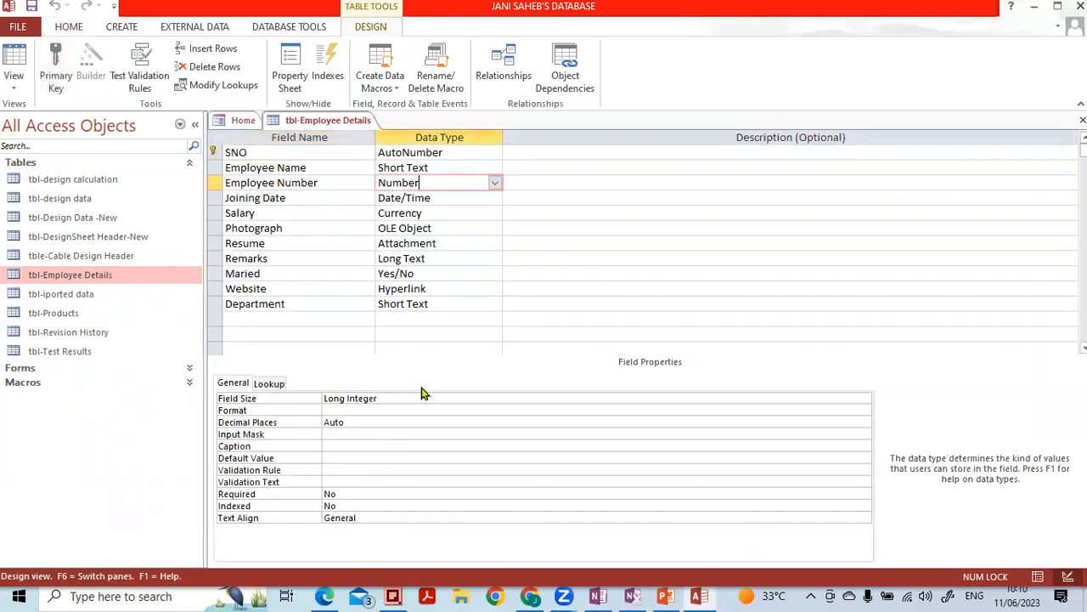
click(338, 469)
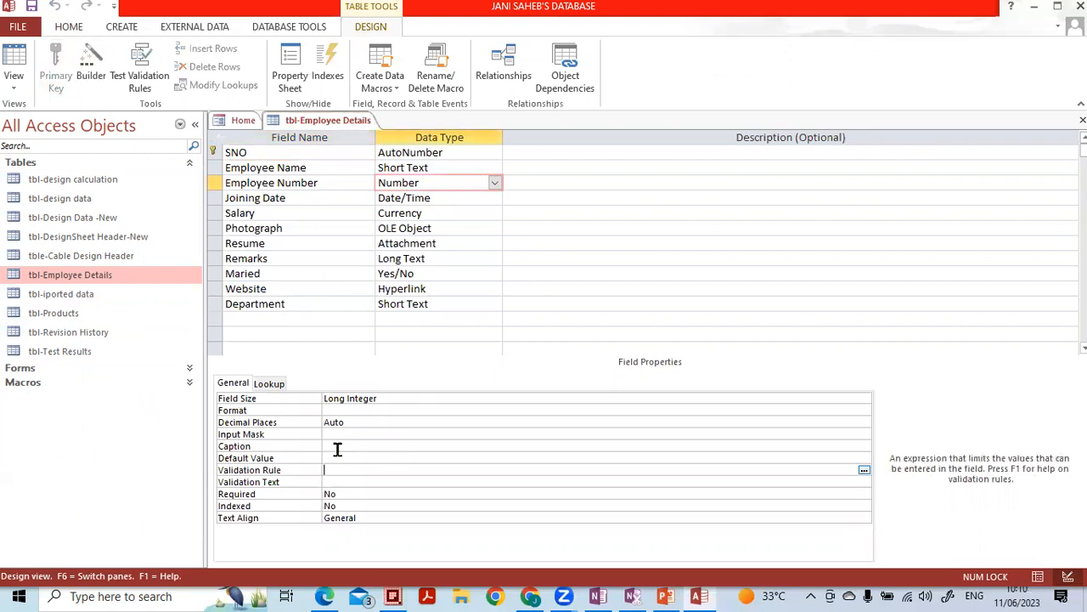
text(<1000)
key(Return)
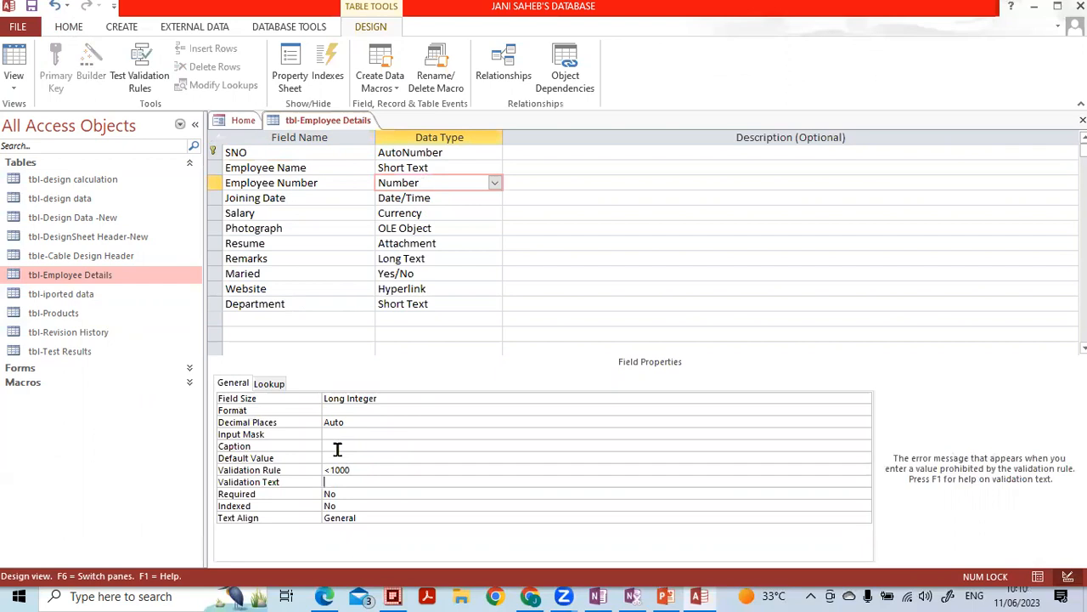
- Set Employee Number's validation text to 'The value should be less than 1000' and close the design
key(Caps_Lock)
text(T)
key(Caps_Lock)
text(he value should be less than 1000)
key(Up)
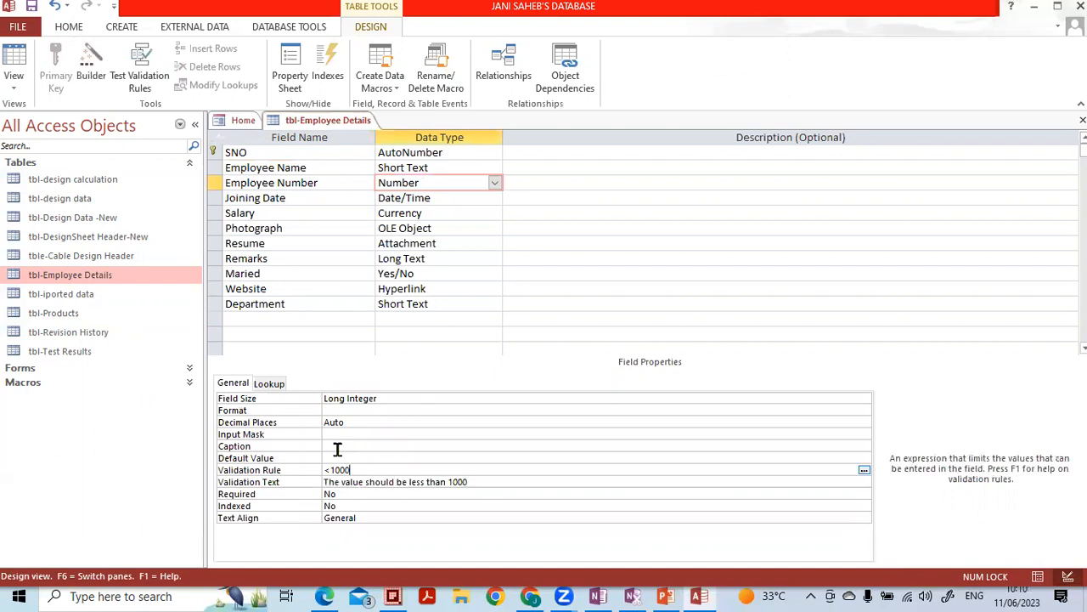
click(1082, 120)
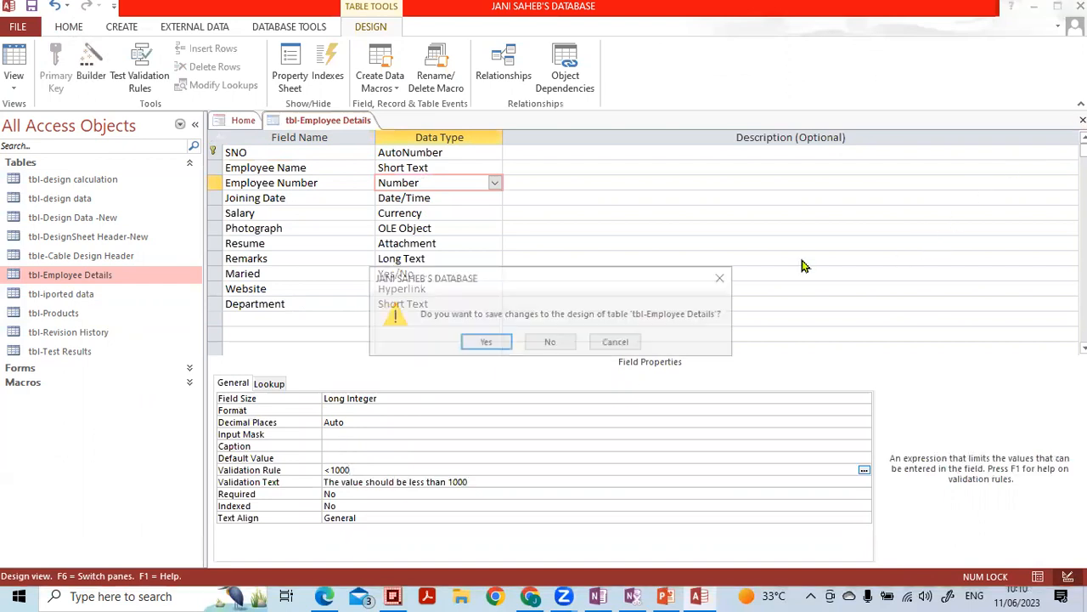
- Save the design, test existing data, and keep the new Employee Number rule
click(474, 336)
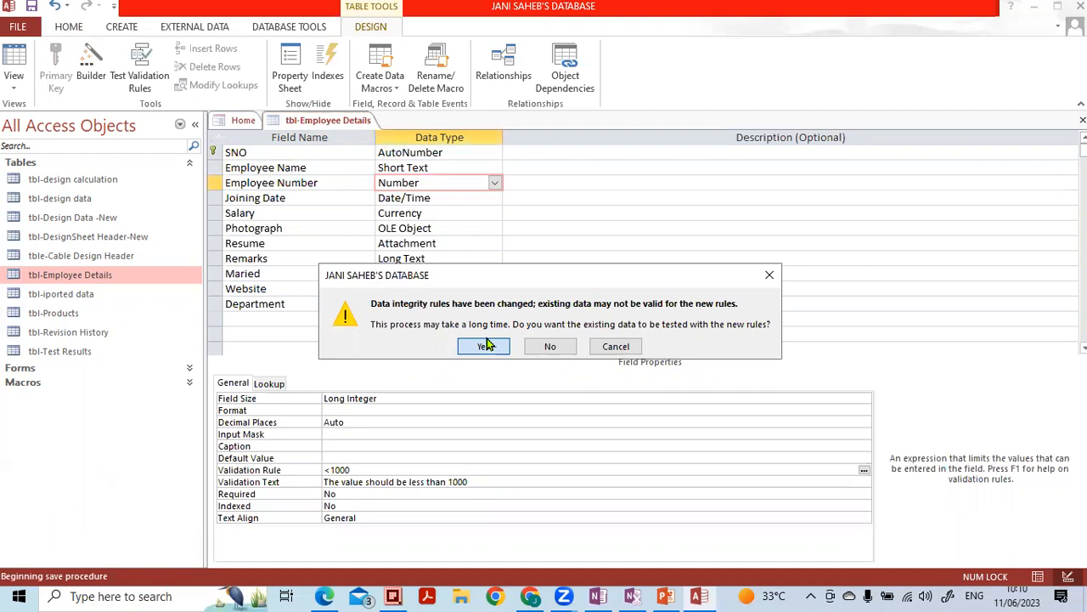
click(487, 344)
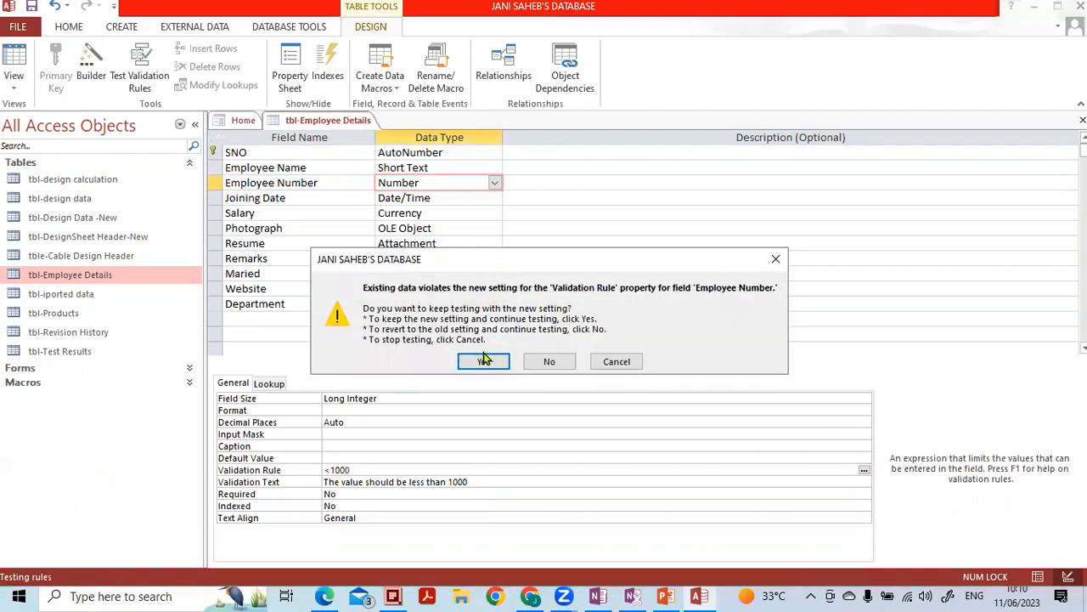
click(485, 360)
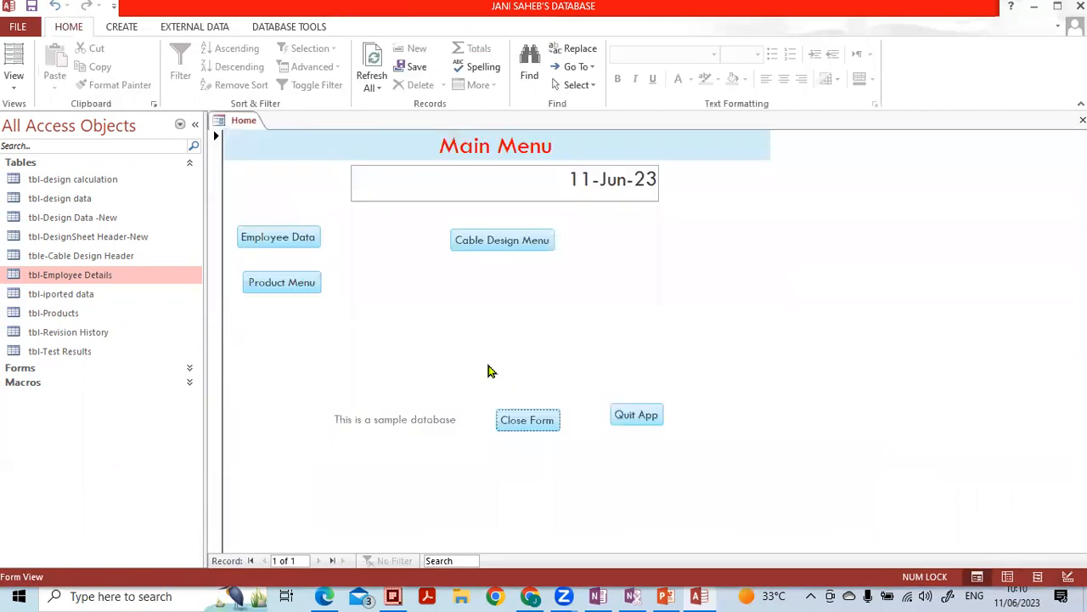
- Open the table's datasheet and enter 2000 as record 3's Employee Number to test the rule
double_click(128, 274)
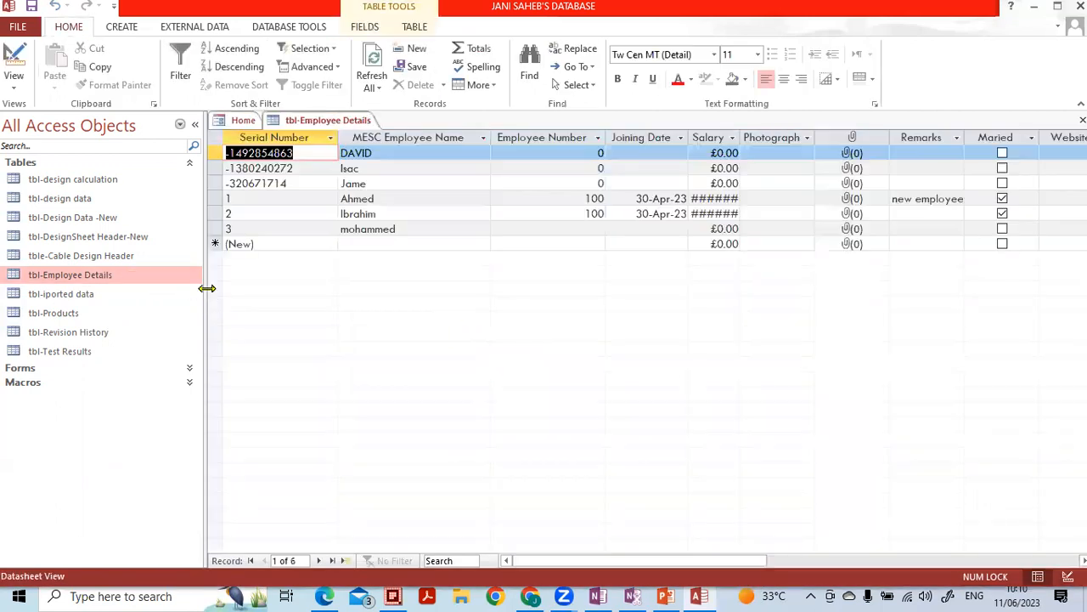
click(559, 229)
text(2000)
key(Return)
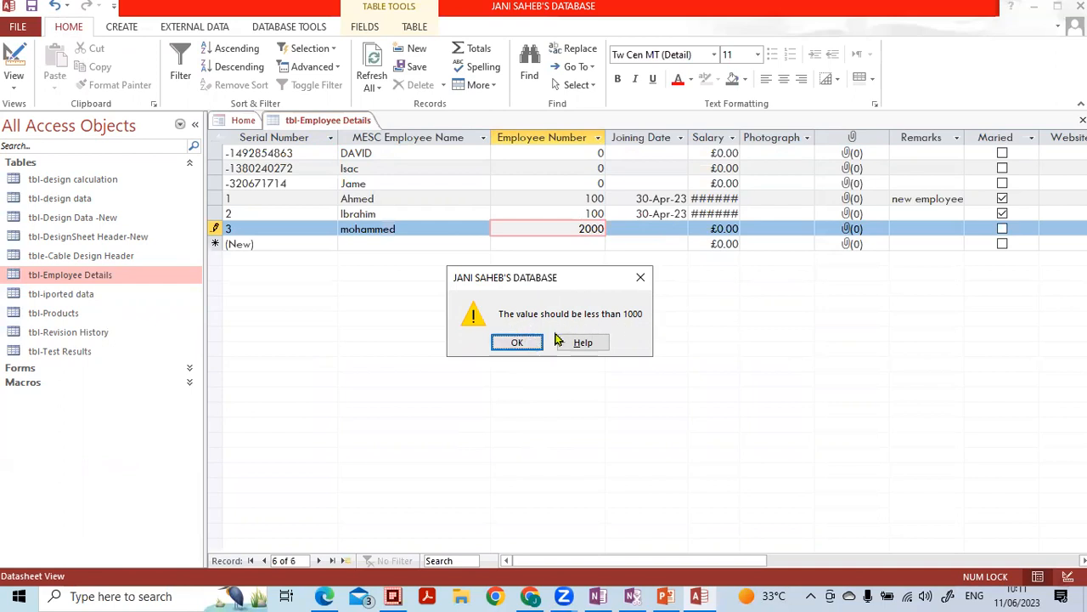
- Dismiss the warning, change record 3's Employee Number to 200, and return to Design view
click(513, 342)
key(BackSpace)
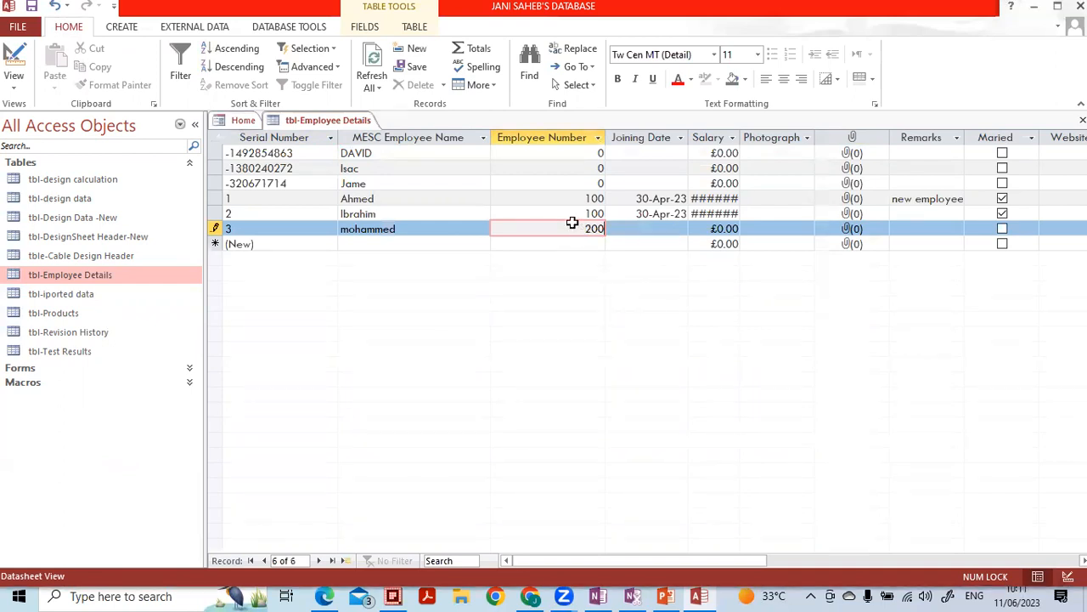
key(Down)
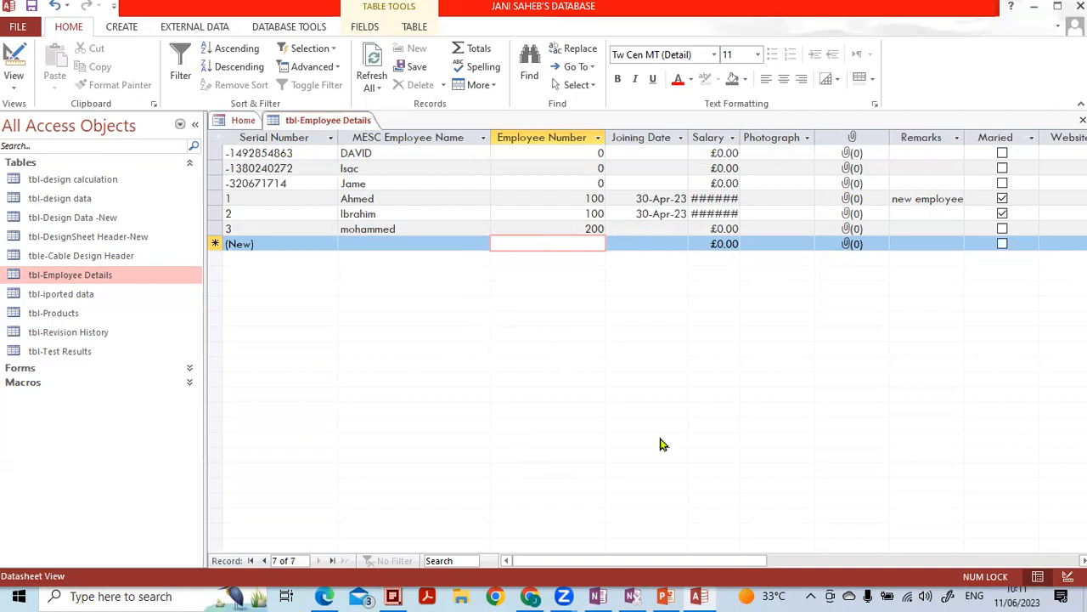
click(1067, 577)
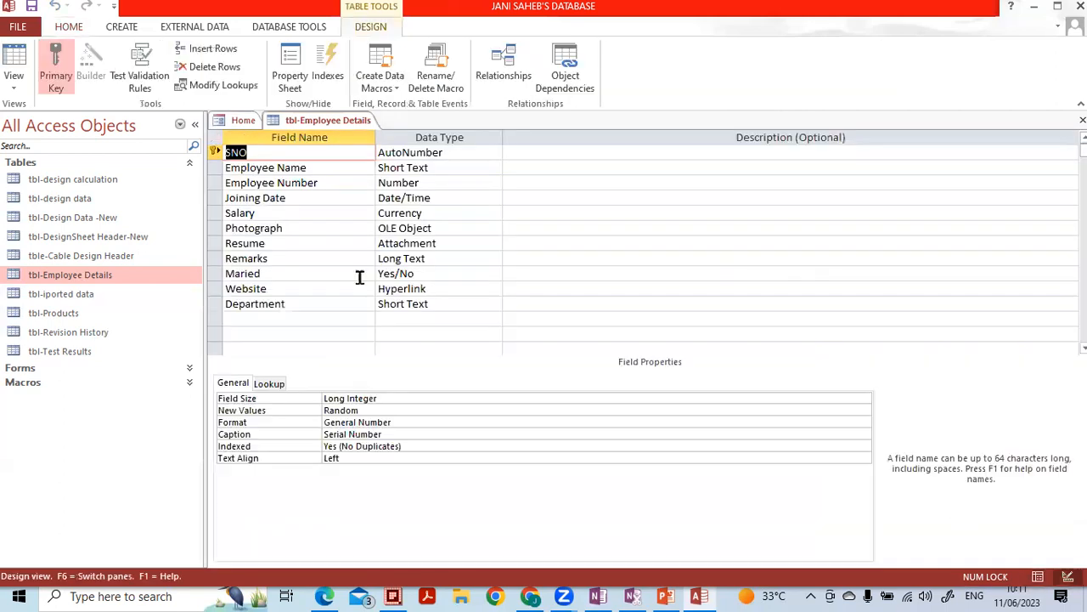
- Review Employee Number's validation rule and text, then select the Joining Date field
click(416, 184)
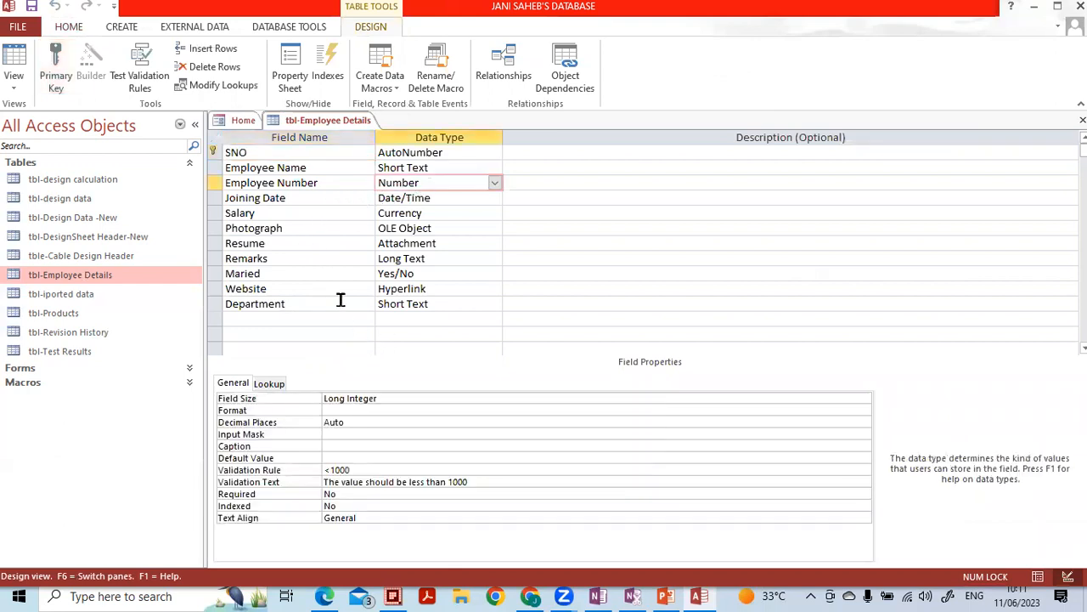
click(371, 458)
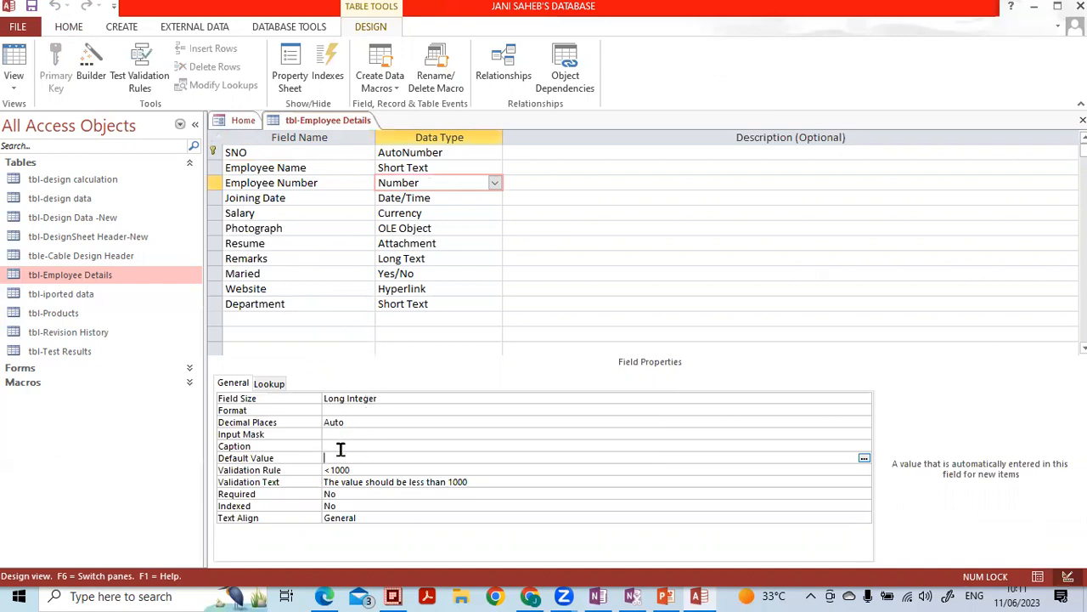
key(Down)
key(Down)
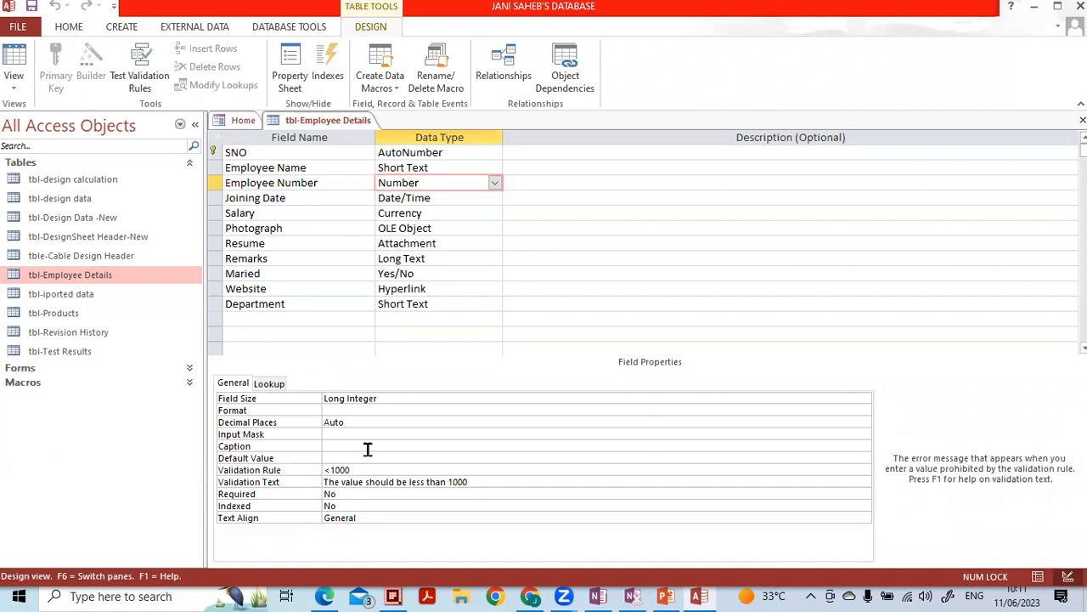
key(shift+Left)
key(shift+Left)
key(shift+Left)
key(shift+Left)
key(shift+Left)
key(shift+Left)
key(shift+Left)
key(shift+Left)
key(shift+Left)
key(shift+Left)
key(shift+Left)
key(shift+Left)
key(shift+Left)
key(shift+Left)
key(shift+Left)
key(shift+Left)
key(shift+Left)
key(shift+Left)
key(shift+Left)
key(shift+Left)
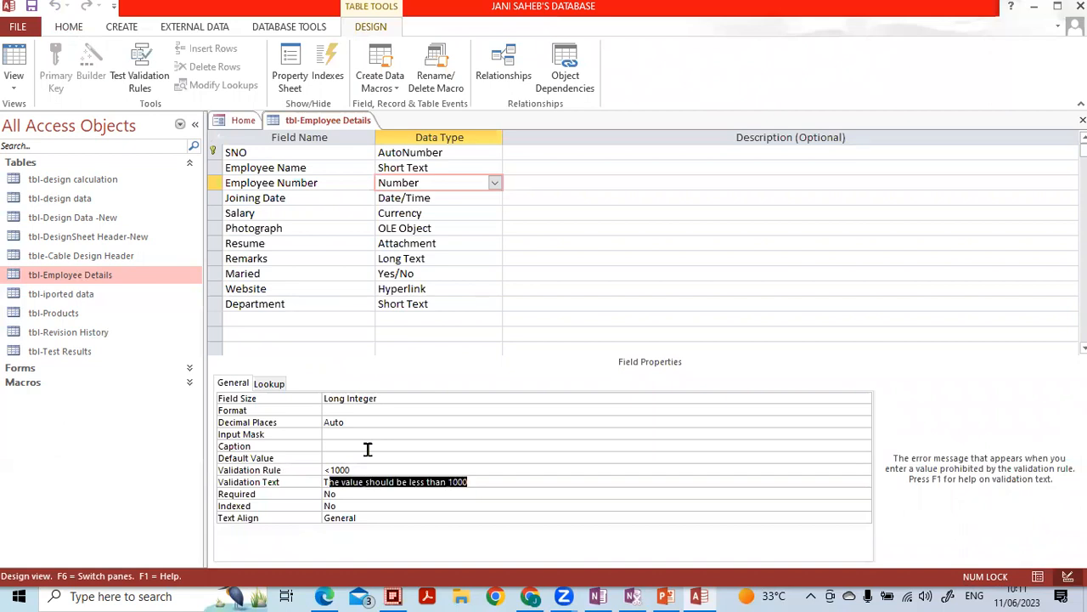
click(406, 199)
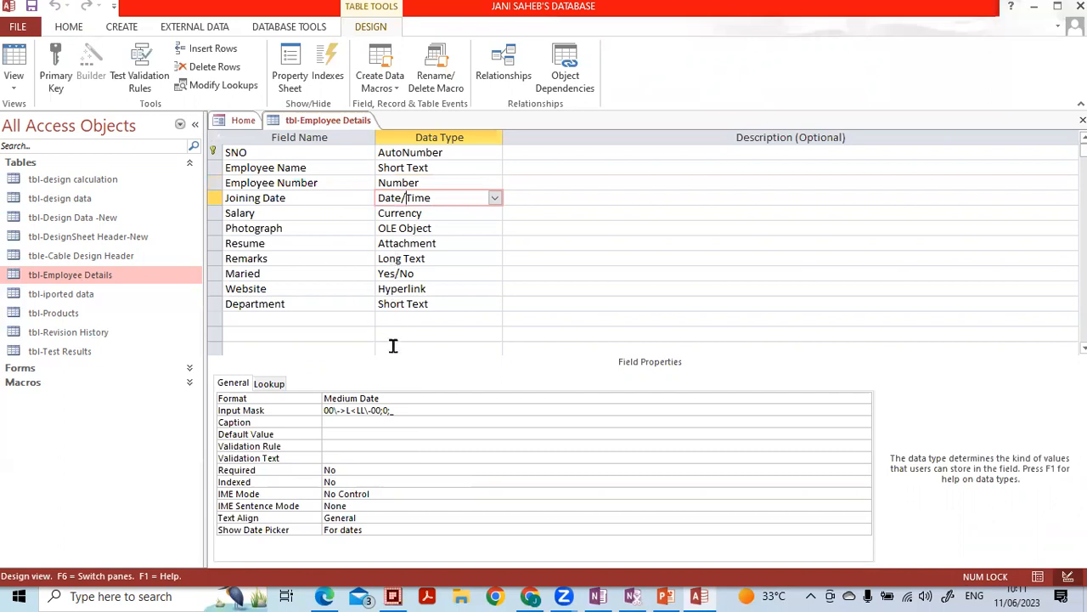
- Give Joining Date the validation rule <=Now() with text 'The date should be not more than today'
click(351, 446)
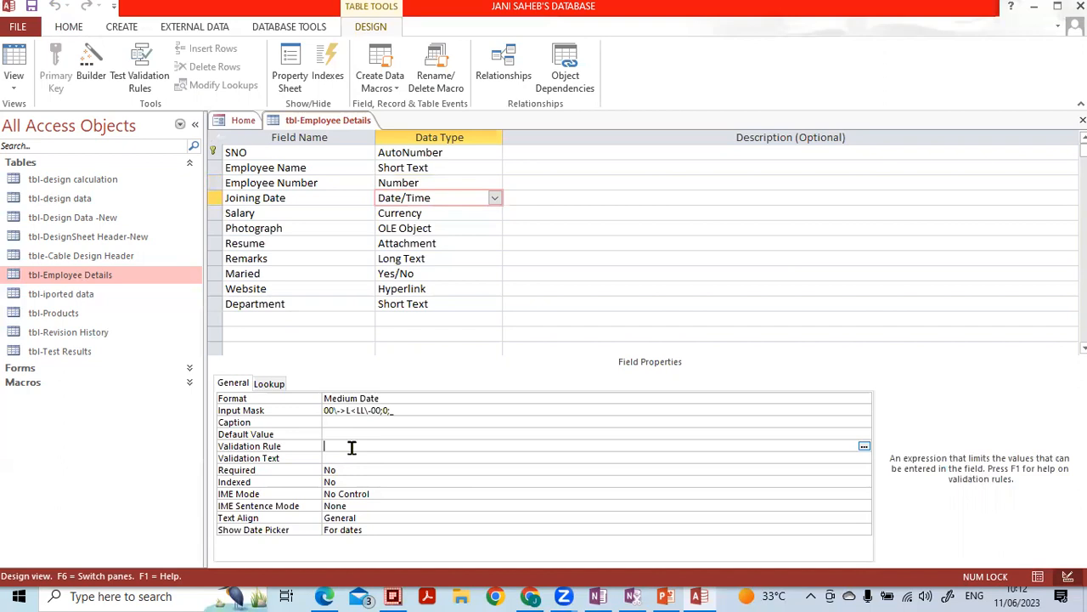
text(<=)
key(Caps_Lock)
text(No)
key(Caps_Lock)
text(ow())
click(348, 458)
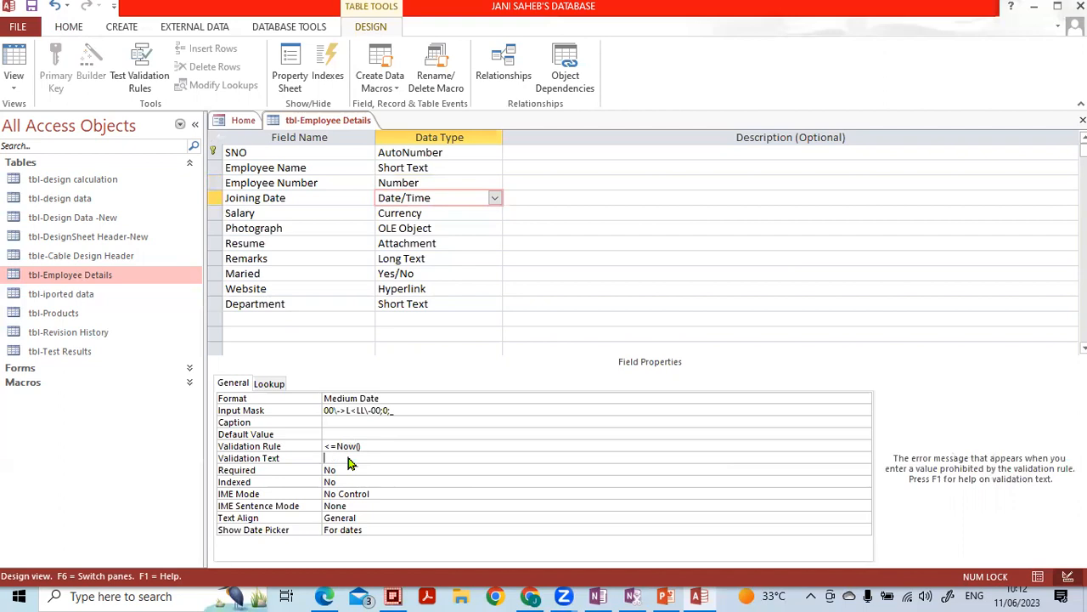
key(Caps_Lock)
text(TH)
key(Caps_Lock)
text(he date should be not more than today)
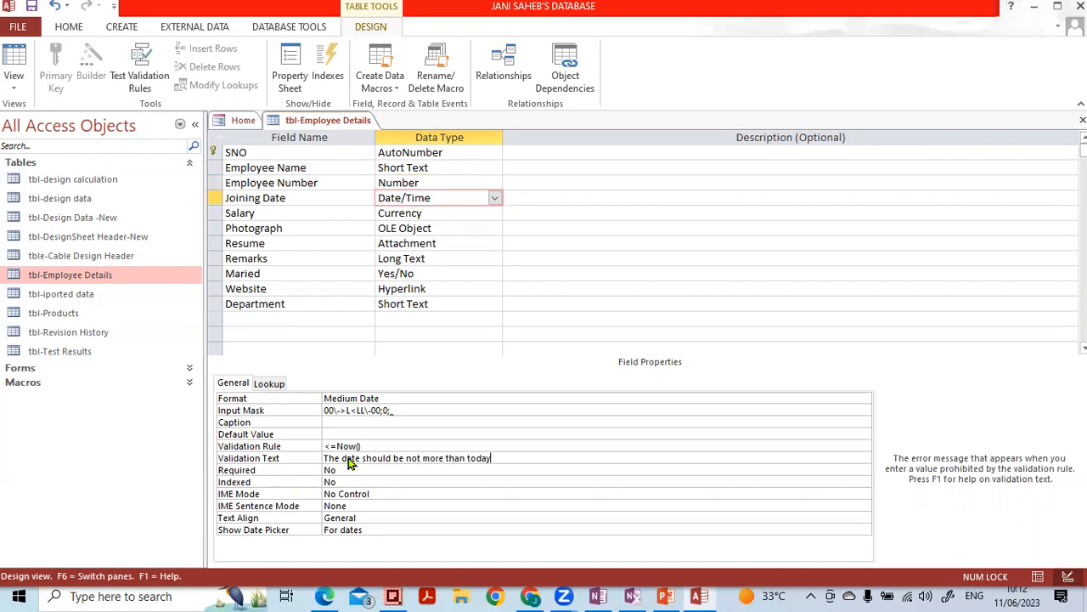
key(Return)
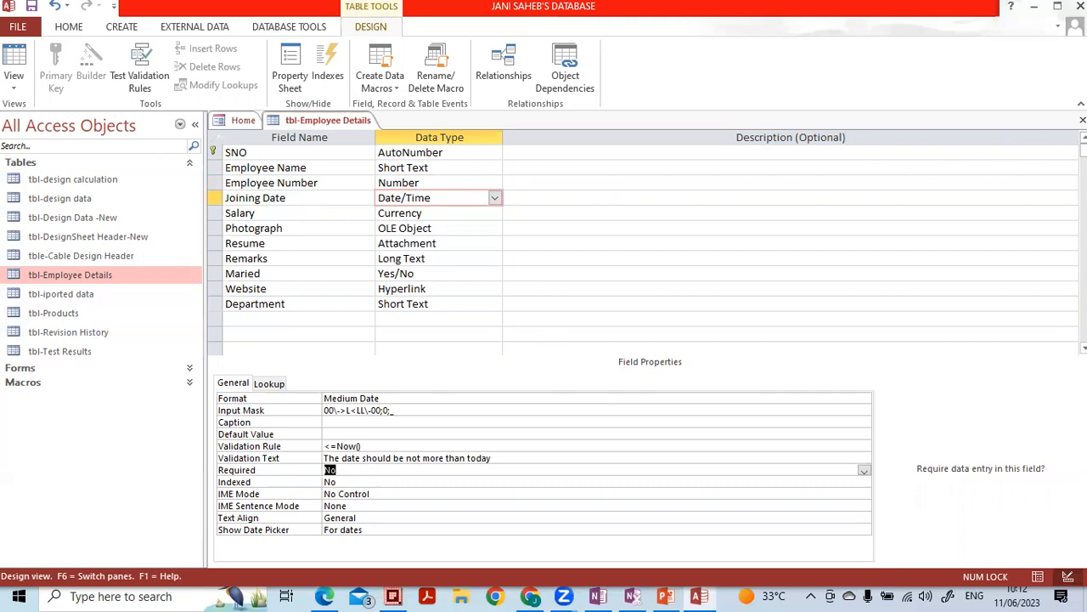
- Save the design, keep the Joining Date rule after testing data, and reopen the datasheet
click(1083, 120)
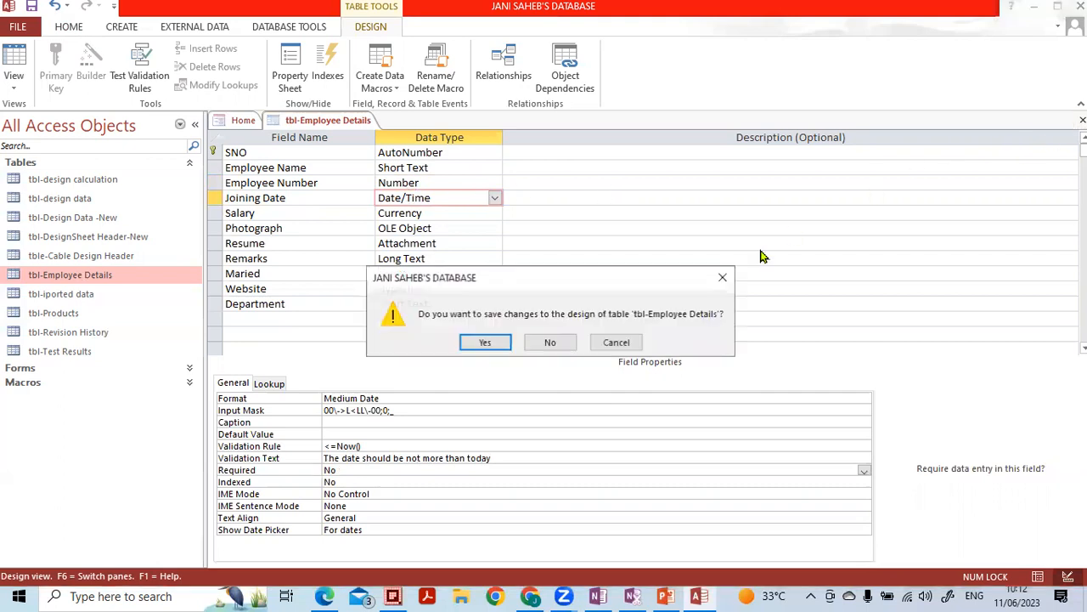
click(486, 344)
click(495, 346)
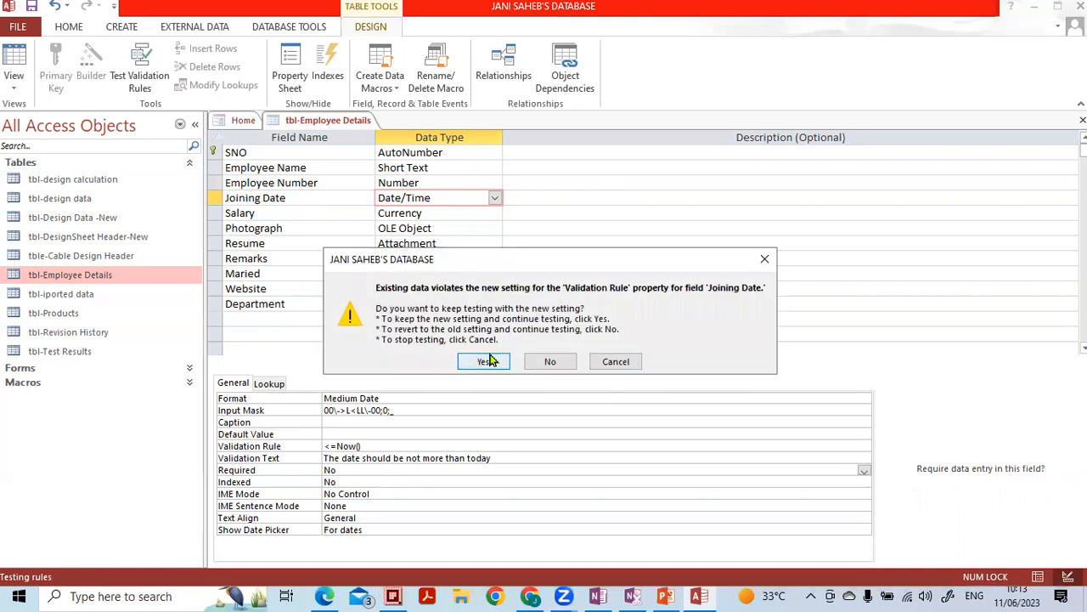
click(489, 361)
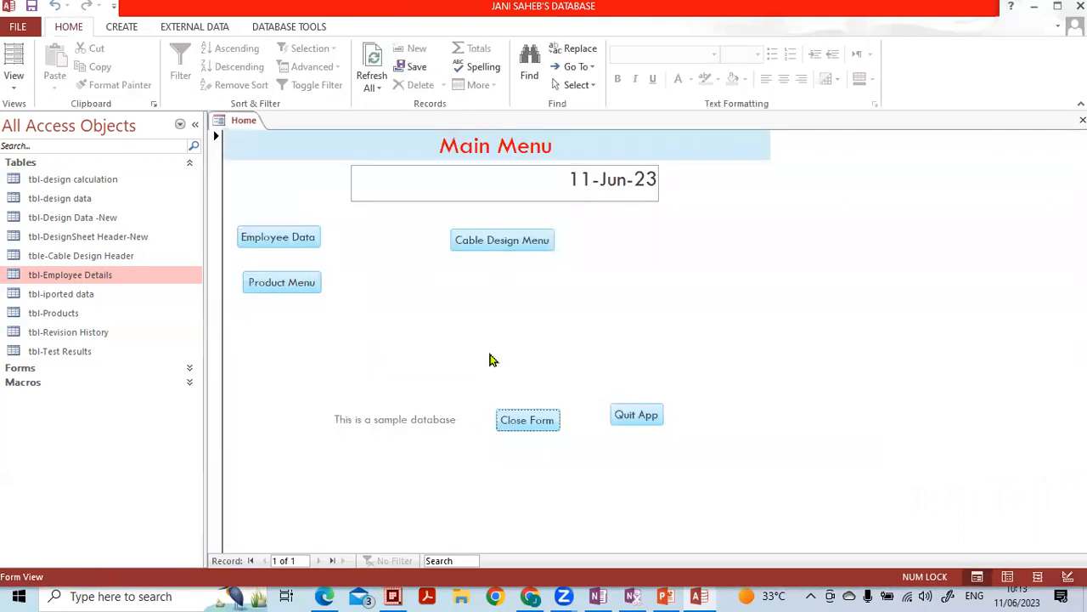
double_click(98, 276)
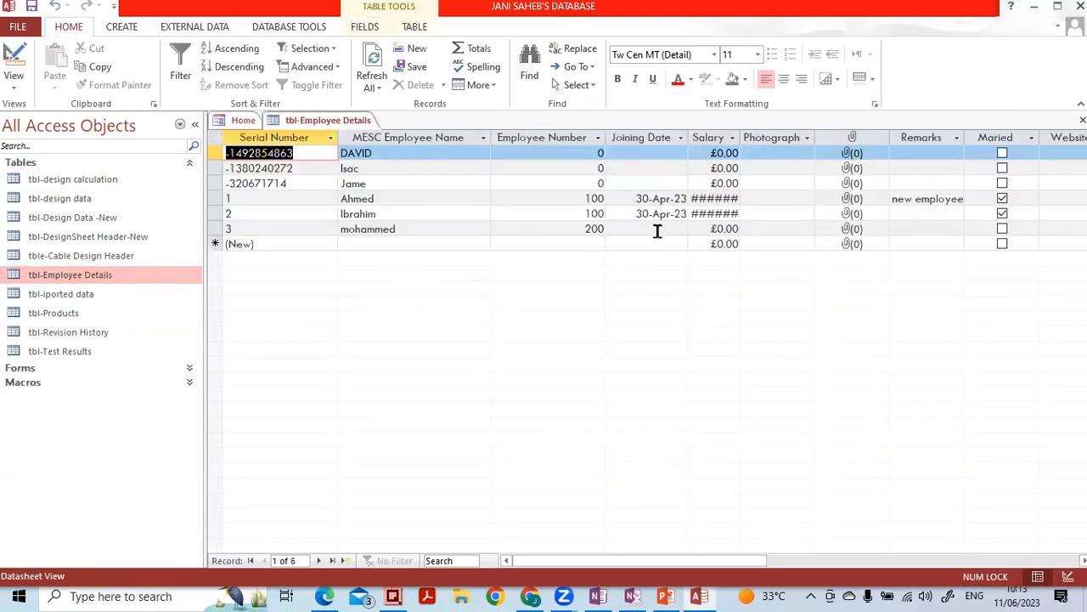
- Enter the future date 11-Jun-24 as mohammed's Joining Date to test the rule
click(656, 228)
click(632, 229)
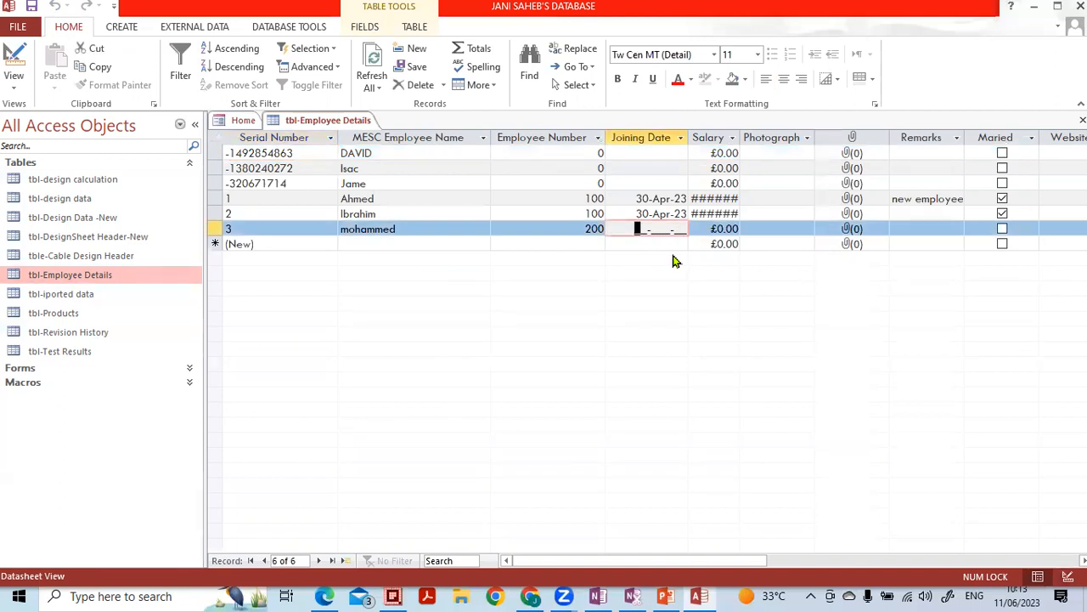
text(2)
key(BackSpace)
text(11jun20)
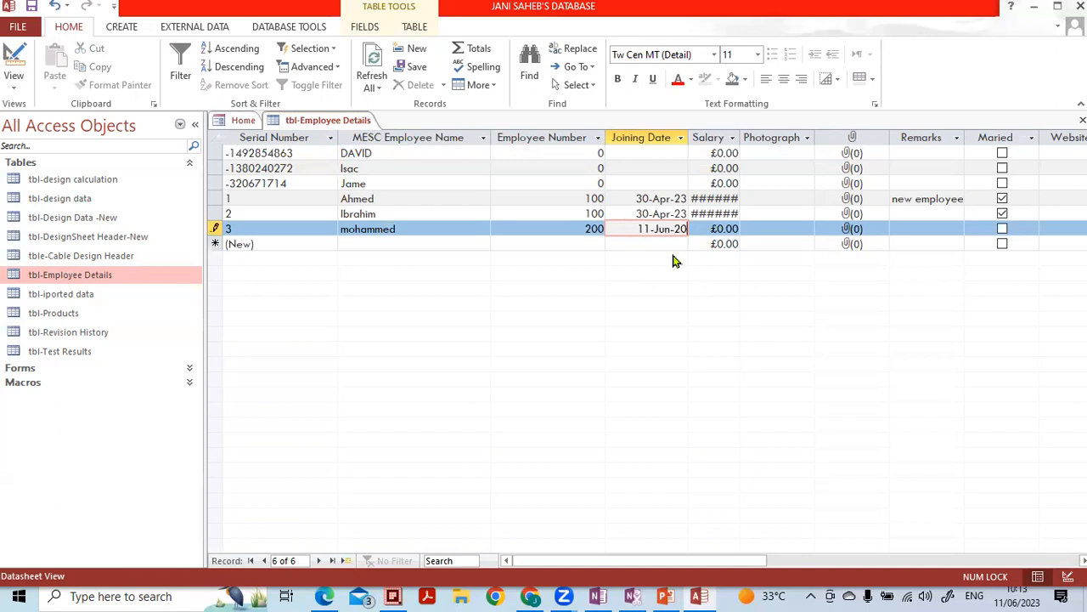
key(BackSpace)
text(4)
key(Return)
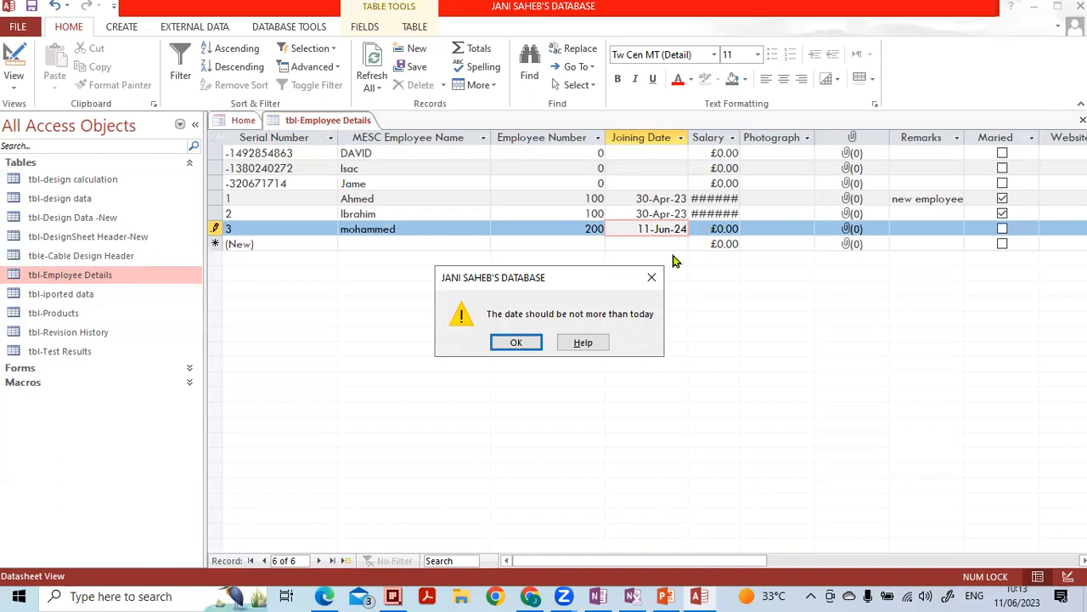
- Dismiss the date warning, cancel the rejected entry, and switch back to Design view
click(513, 343)
click(759, 230)
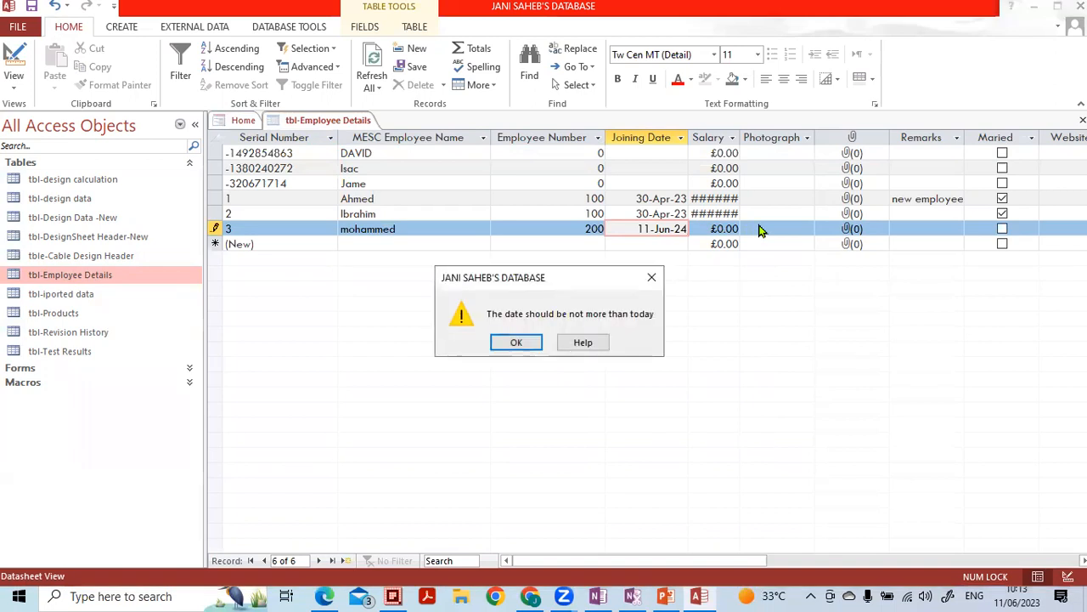
key(Escape)
key(Escape)
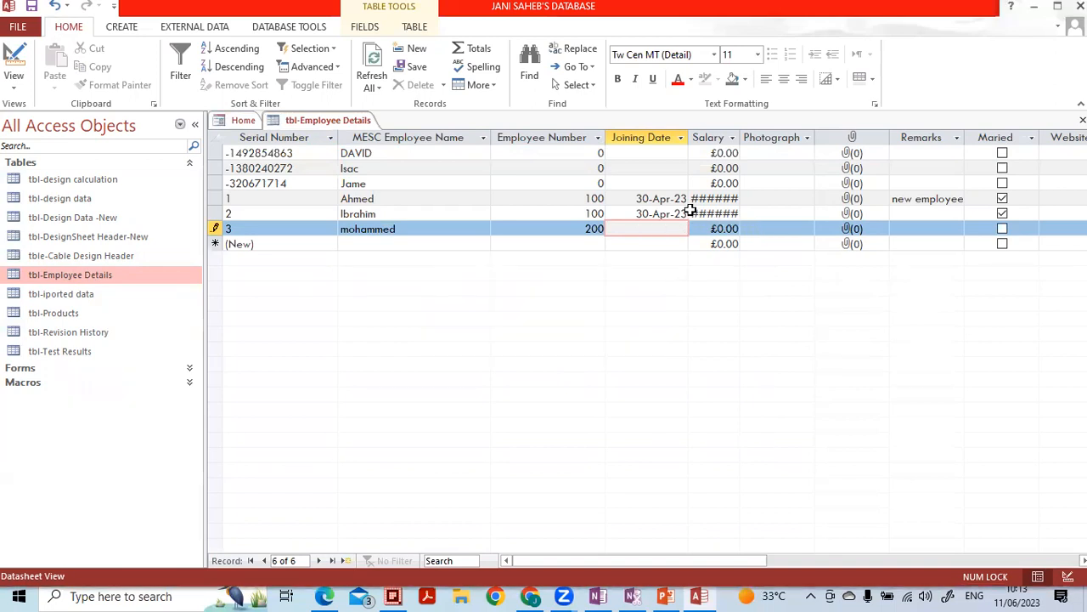
click(669, 199)
click(669, 213)
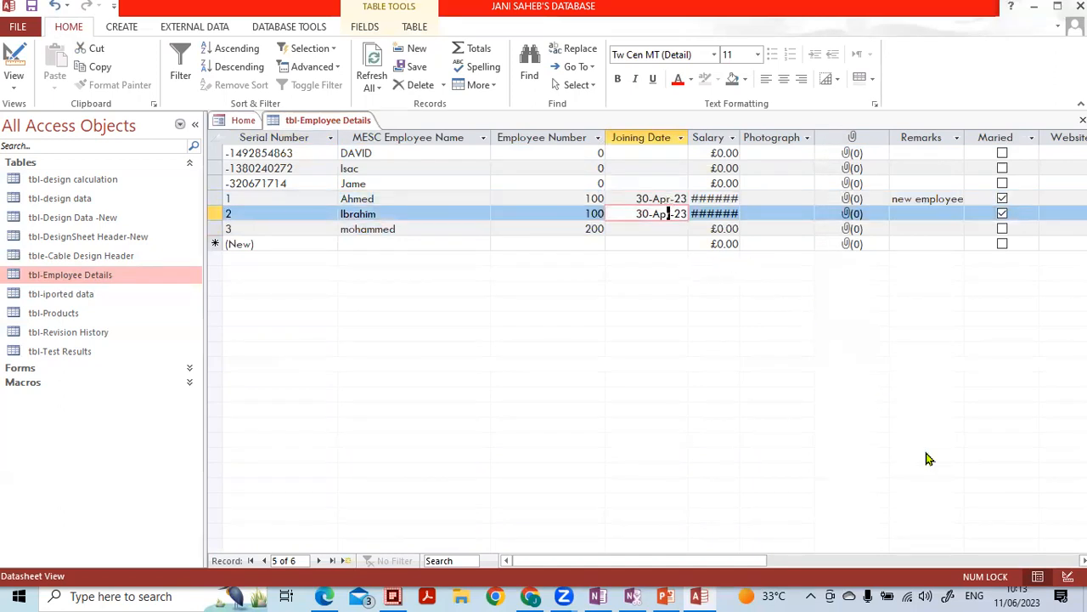
click(1068, 576)
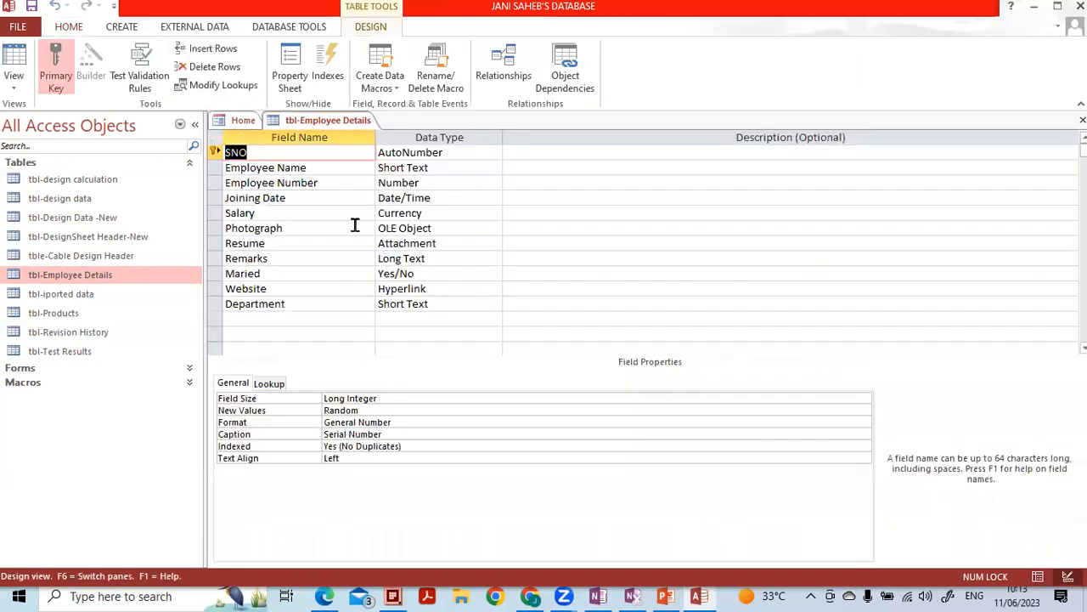
- Give Salary the validation rule >0 and delete its default value of 0
click(429, 212)
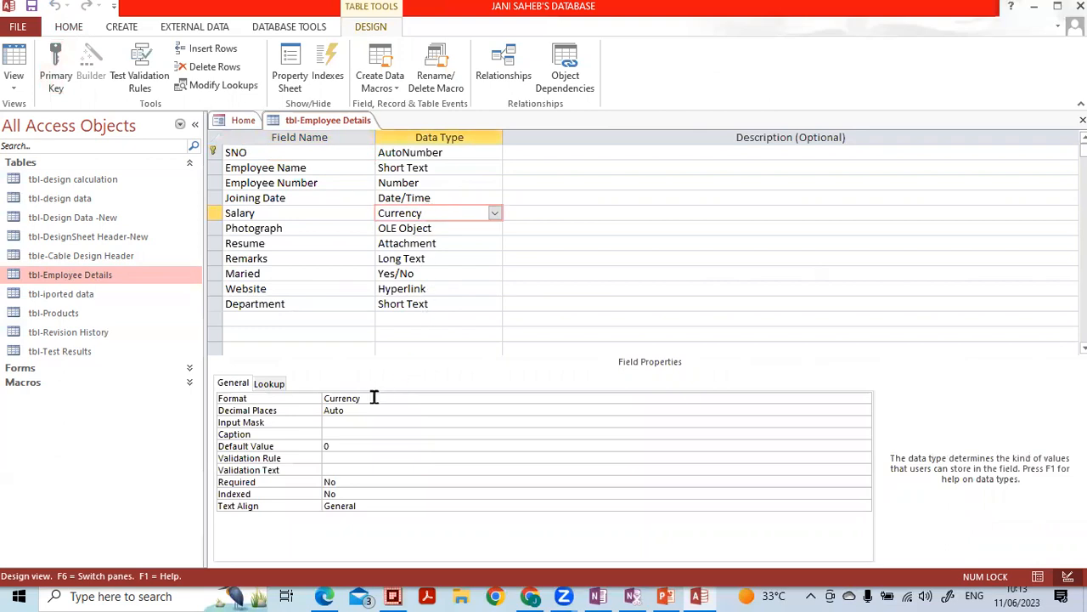
click(316, 445)
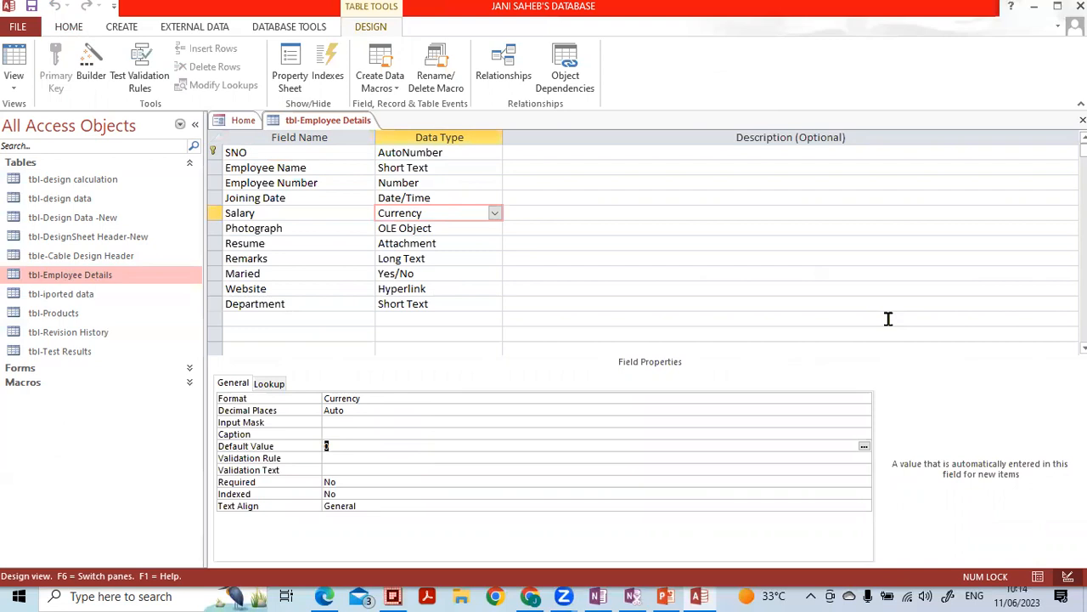
key(Down)
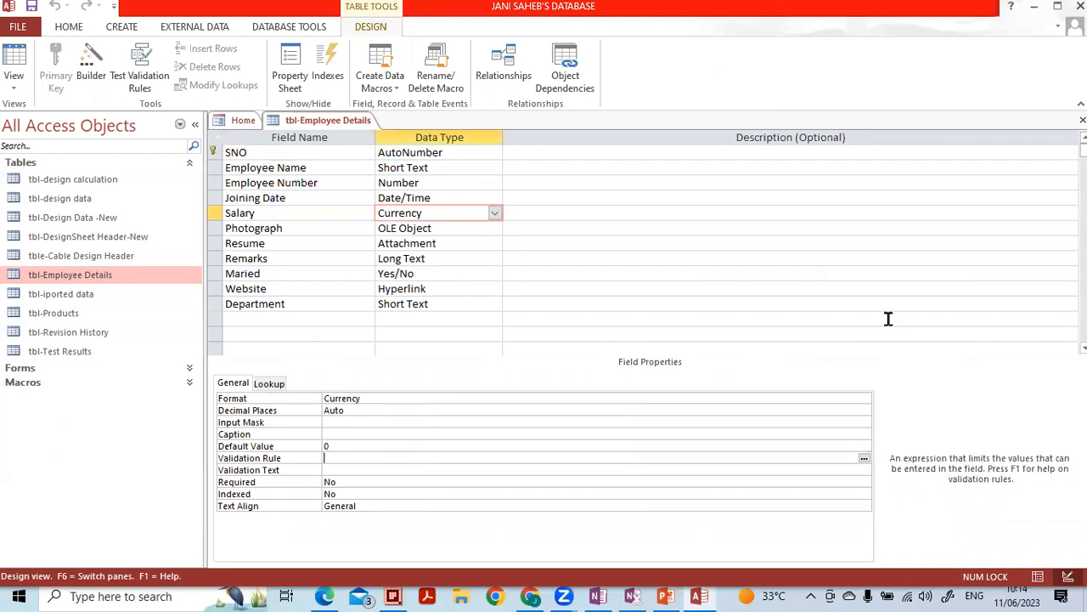
key(Up)
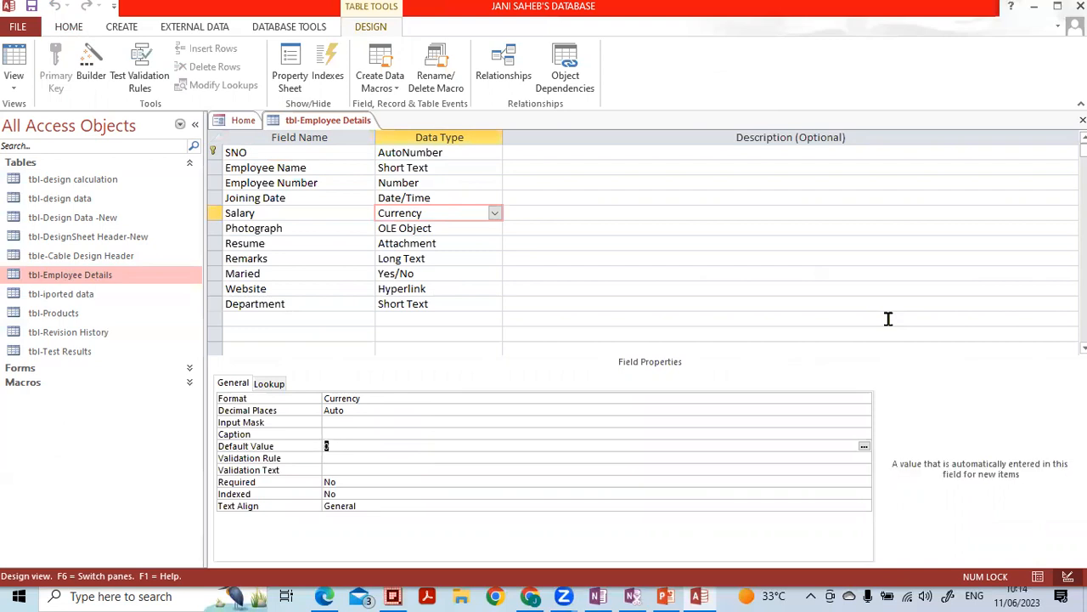
key(Down)
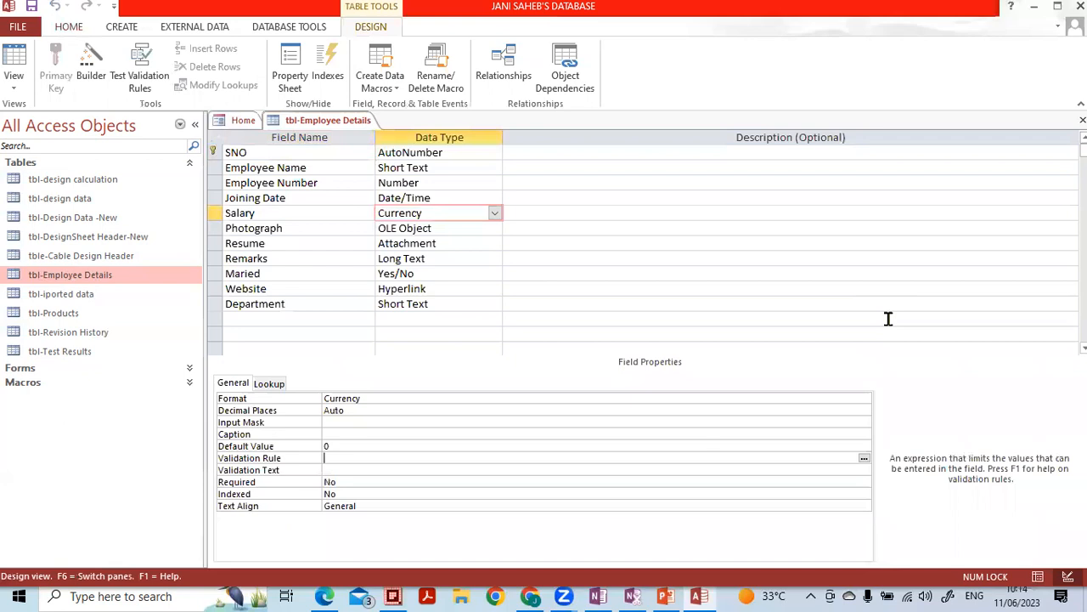
text(>0)
key(Up)
key(Delete)
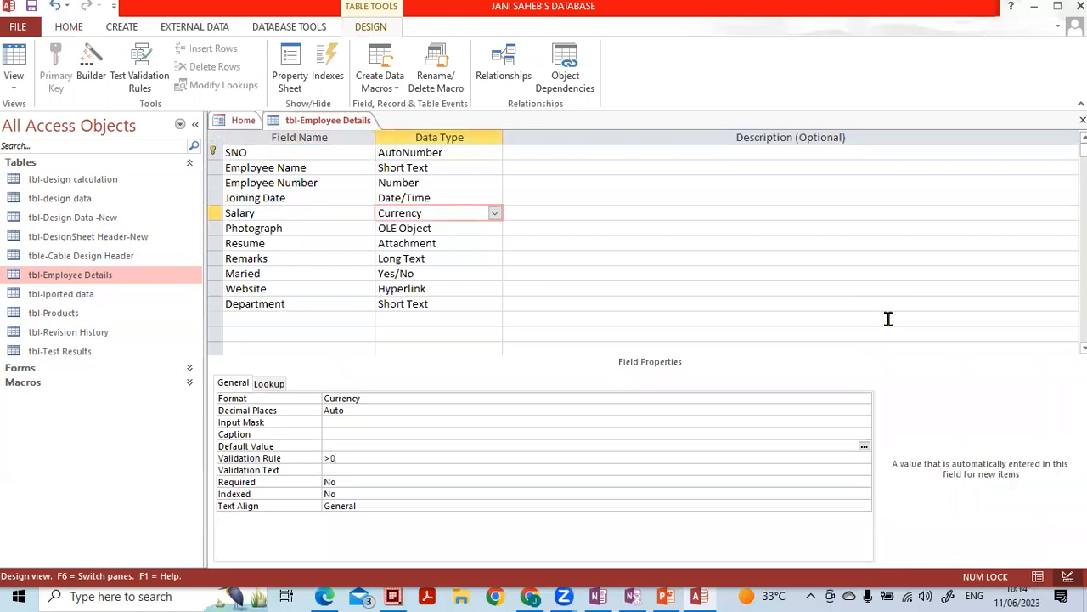
key(Down)
key(Down)
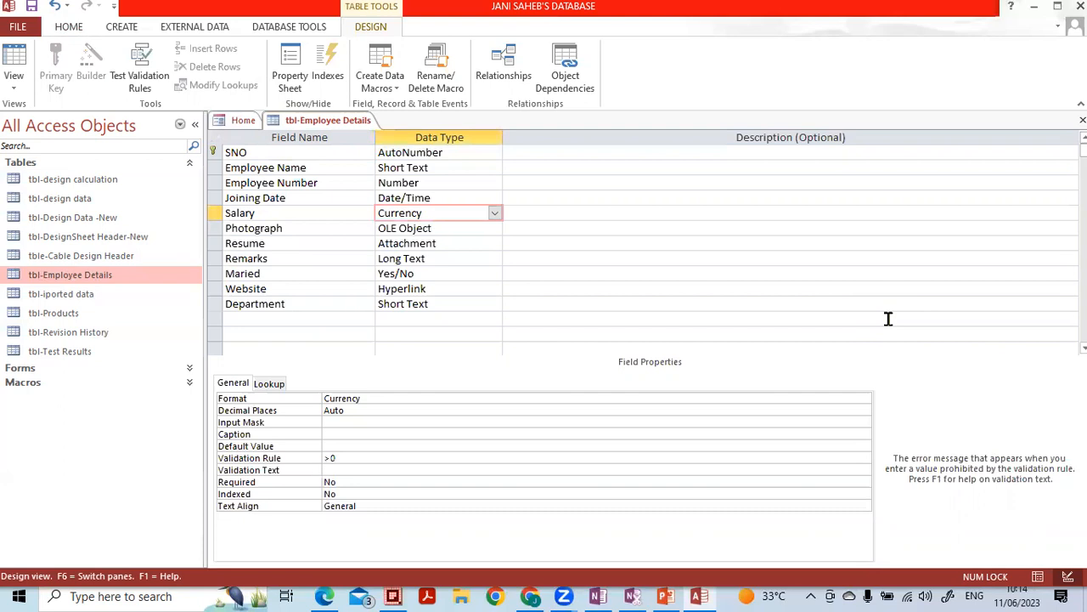
- Set Salary's validation text to 'Salary shall be more than zero'
key(Caps_Lock)
text(S)
key(Caps_Lock)
text(alary shall be more than zero)
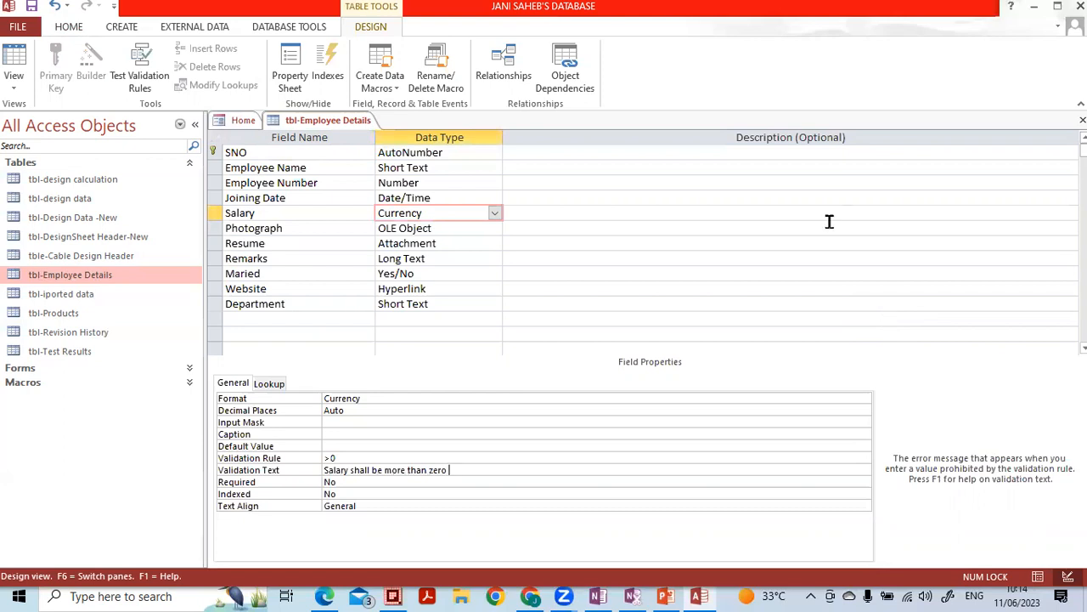
click(598, 241)
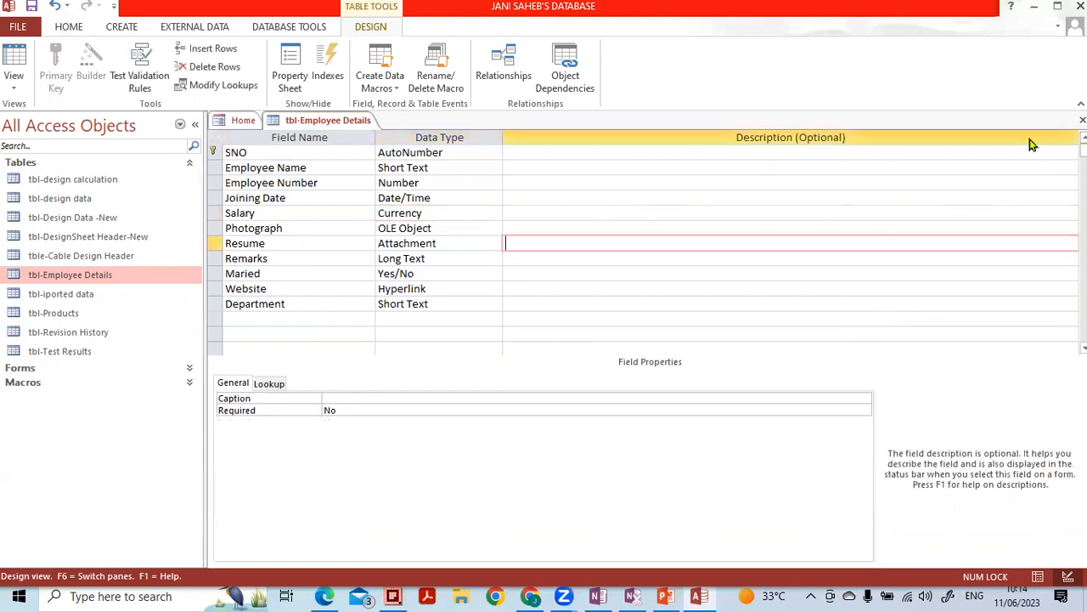
- Save the design, test existing data, and keep the Salary rule despite £0.00 values
click(1082, 120)
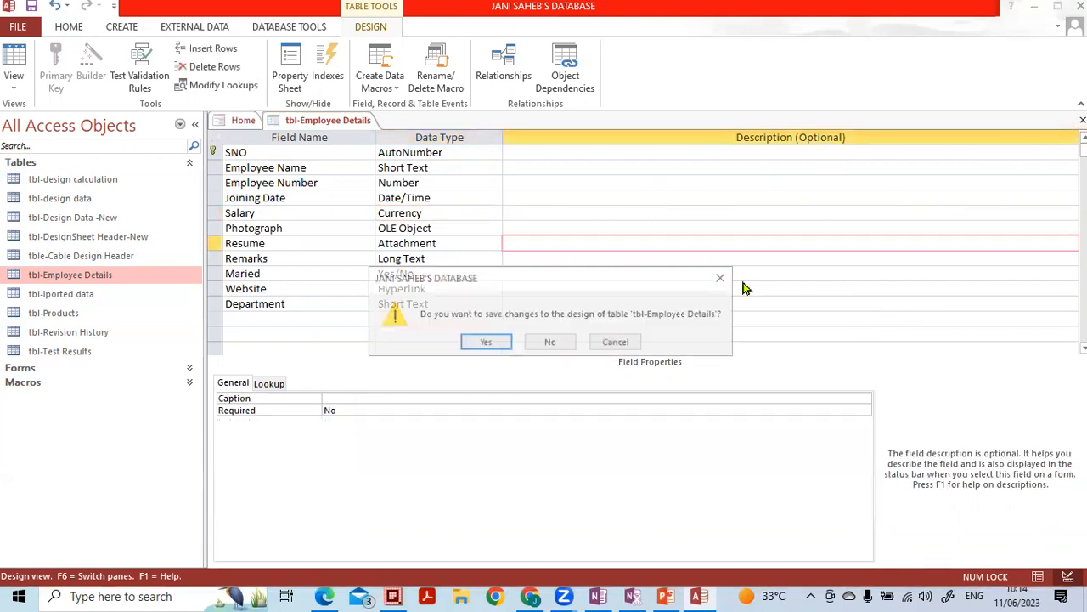
click(485, 342)
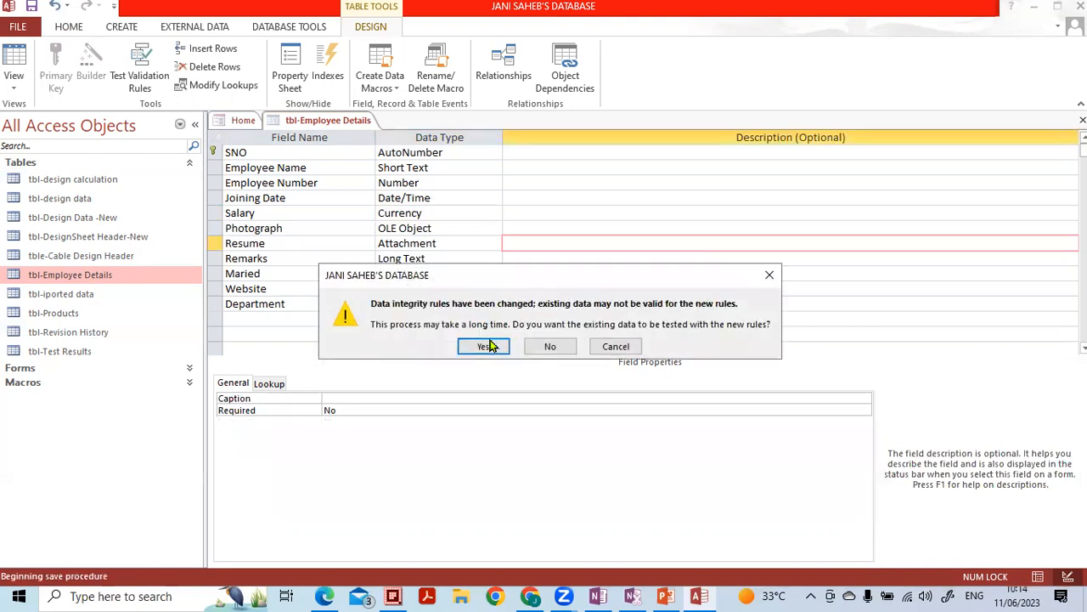
click(486, 345)
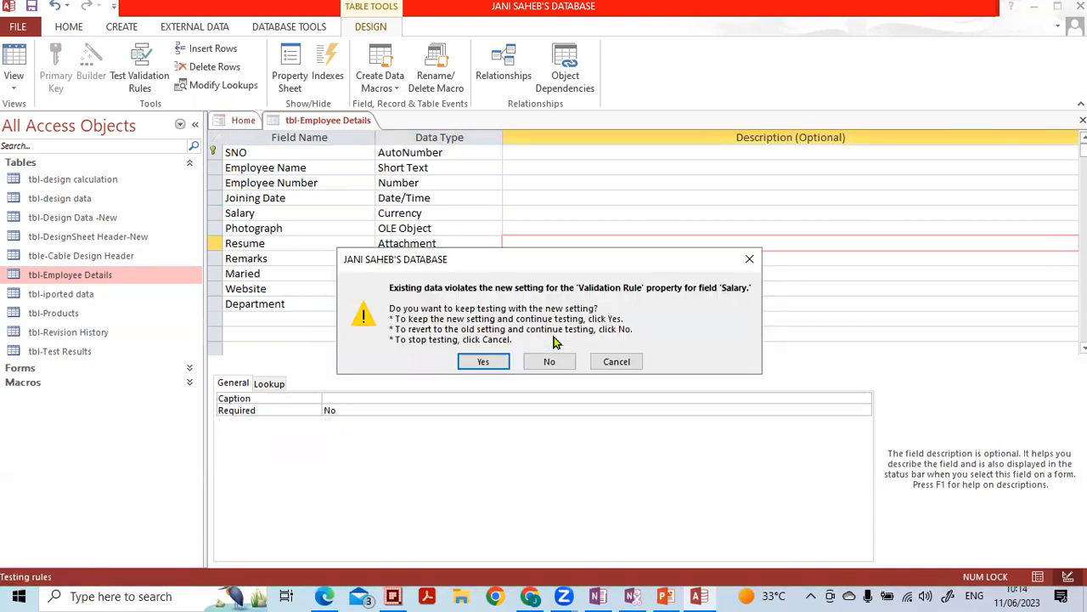
click(497, 361)
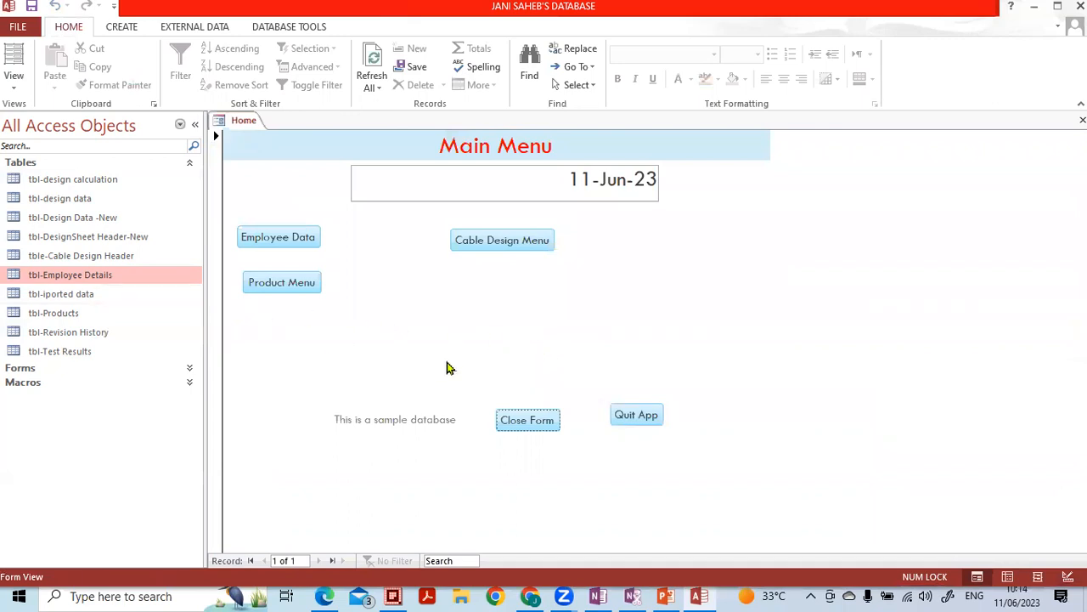
- Reopen tbl-Employee Details as a datasheet and go to the new record's Salary cell
double_click(126, 288)
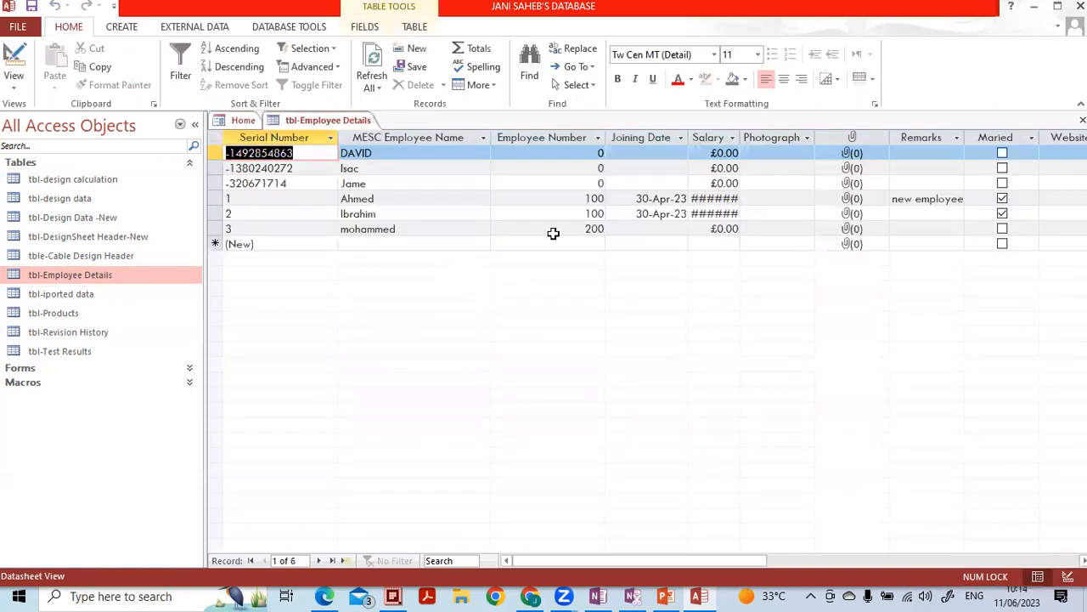
click(704, 232)
click(699, 245)
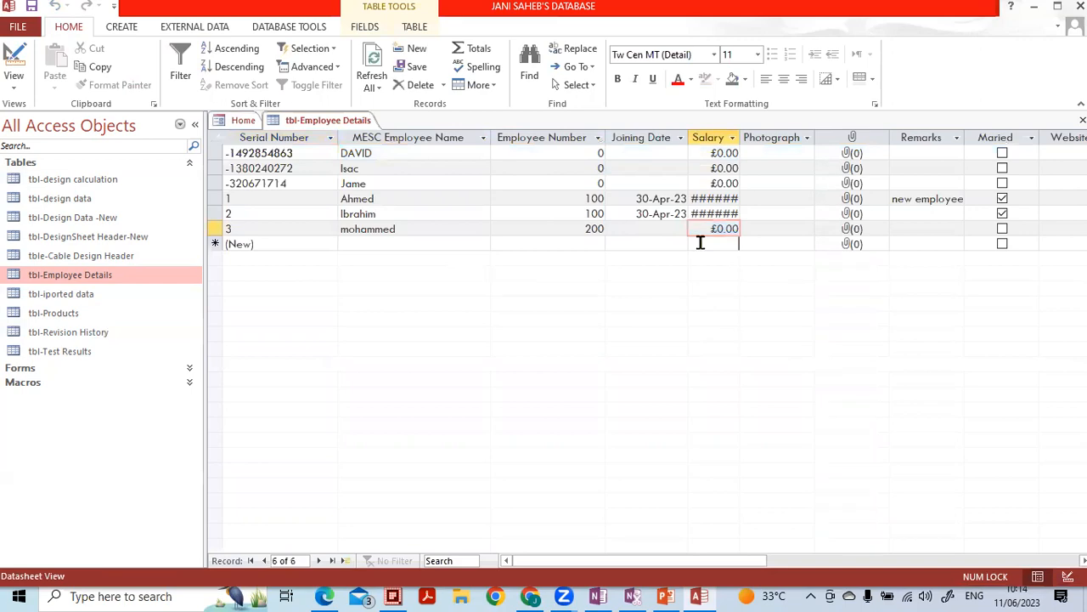